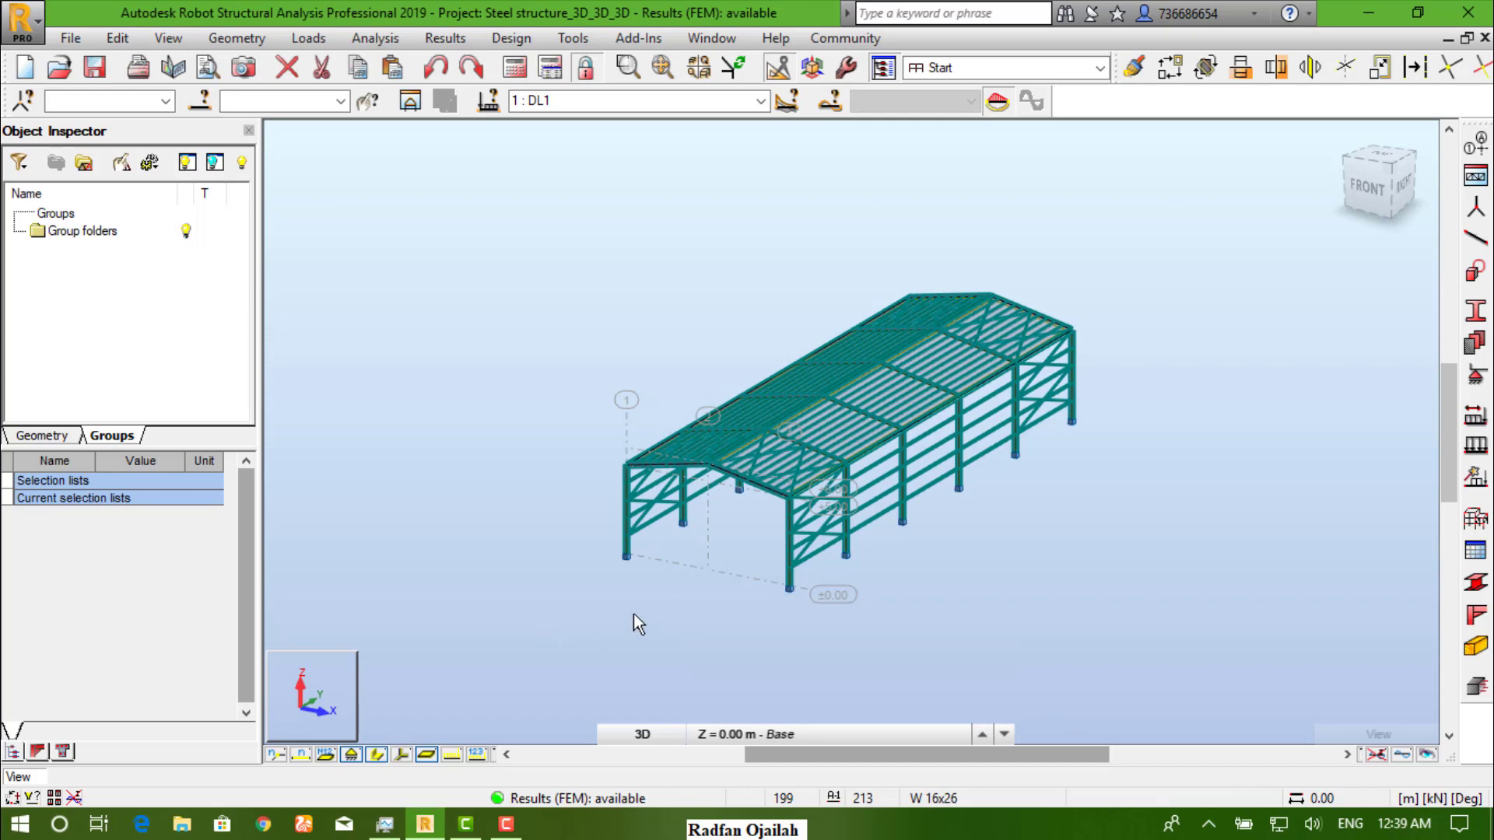
- In the right side view, select all horizontal wall bars in the three middle bays between the cross-braced end bays
scroll(656, 580, up, 3)
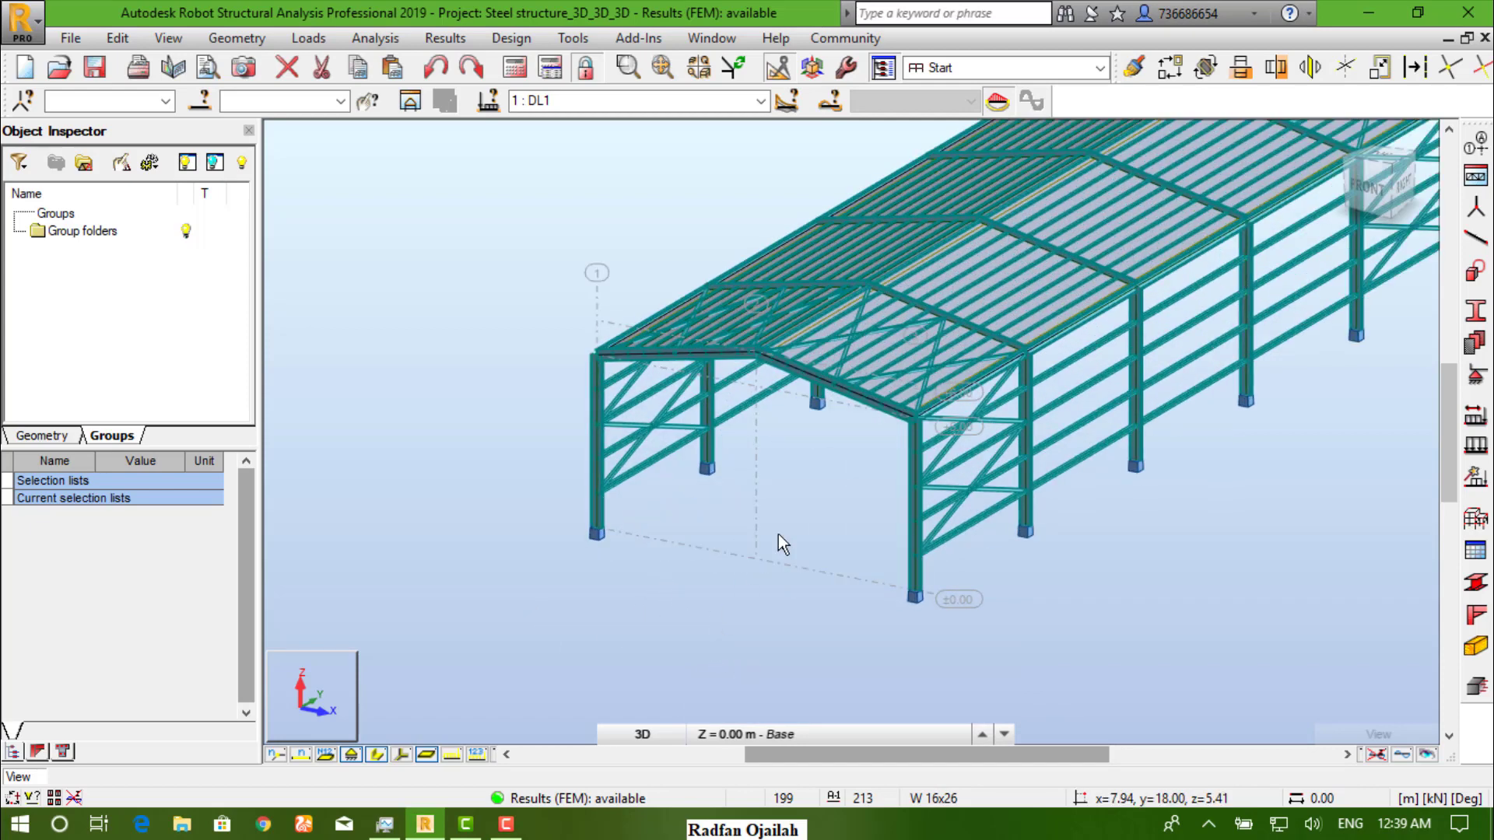
click(1405, 182)
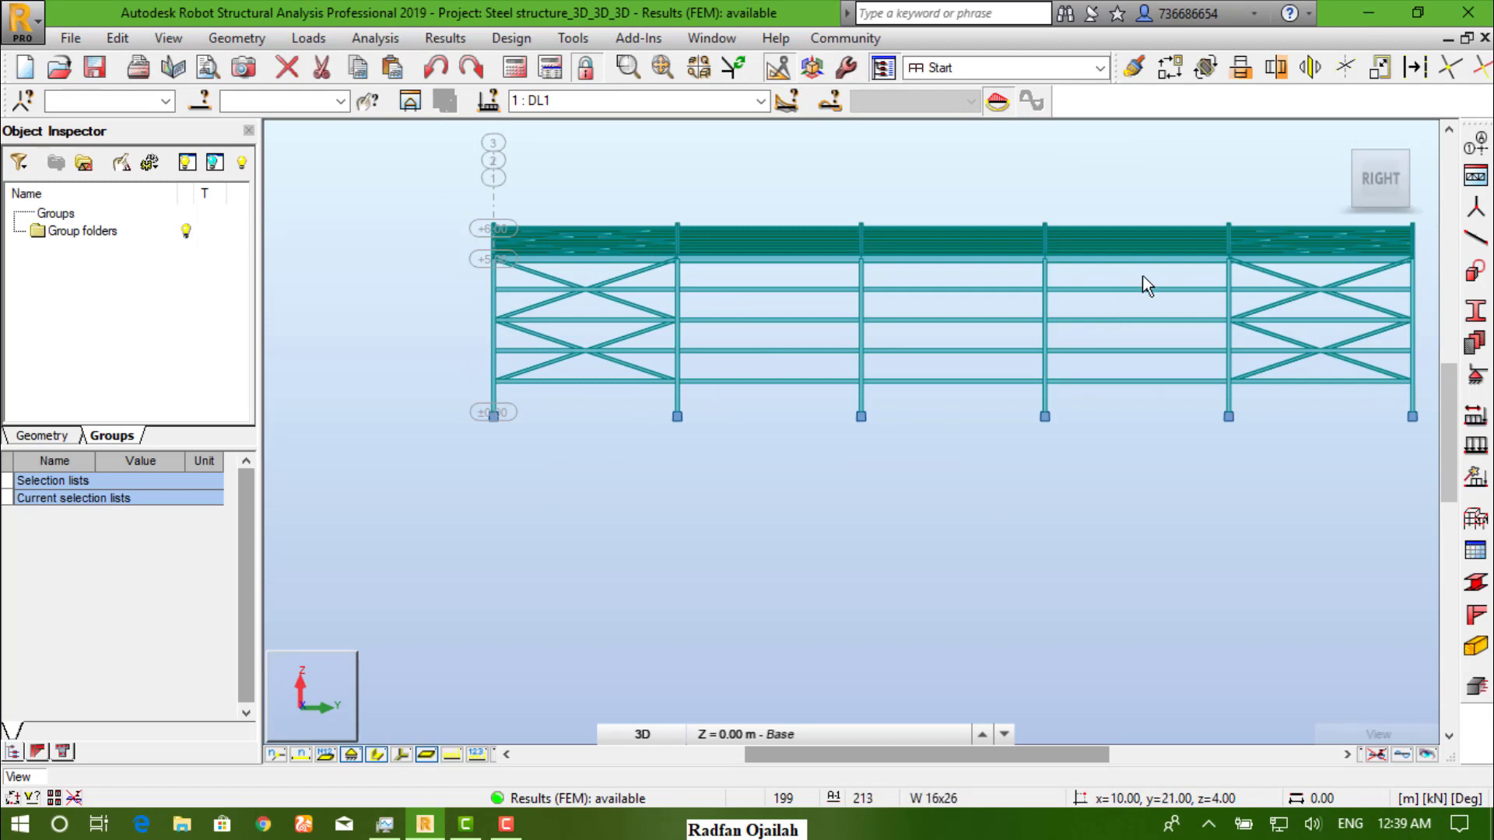
drag(1142, 275, 1096, 408)
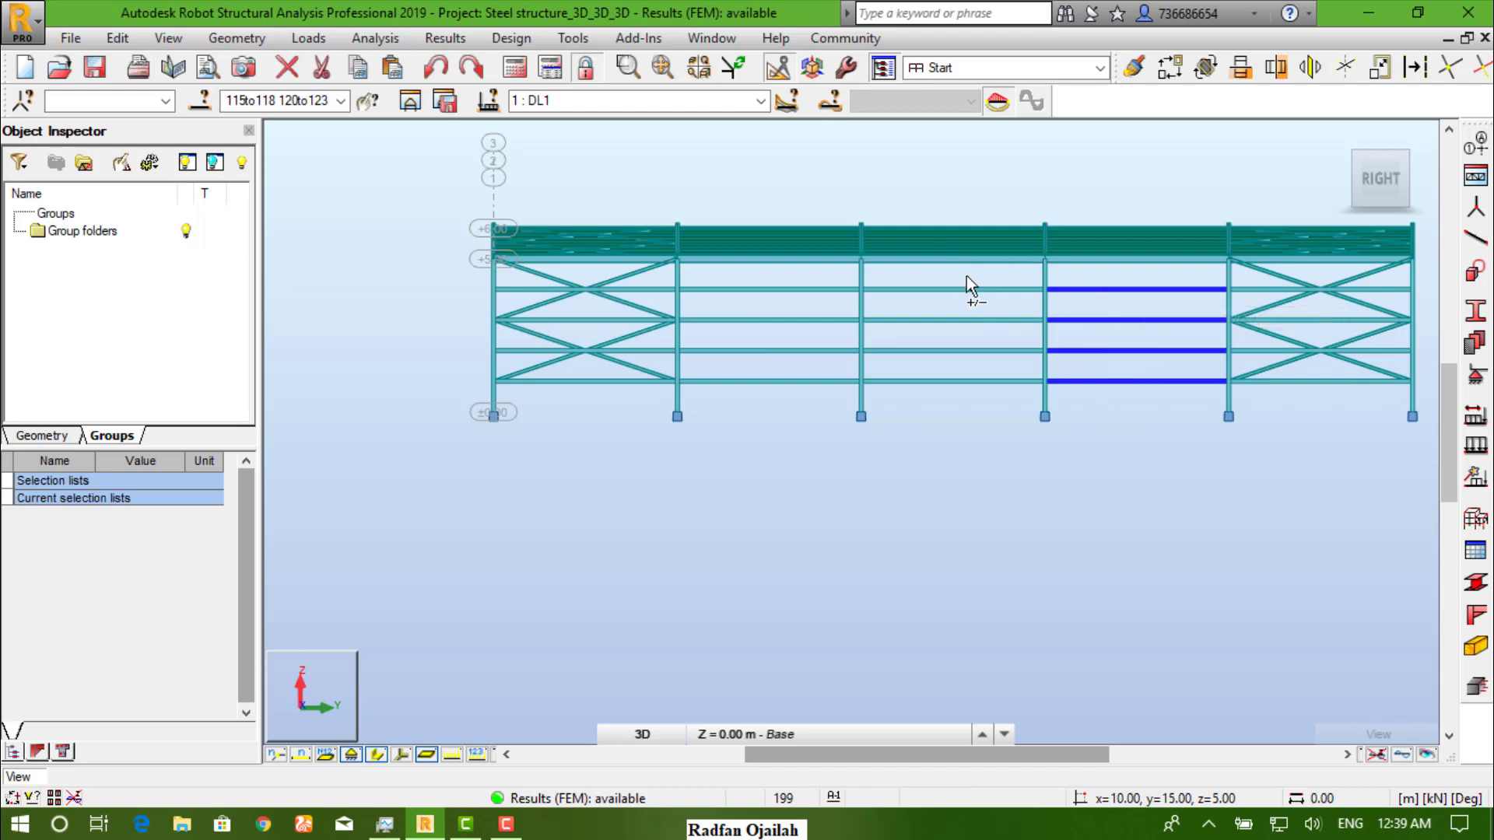
drag(966, 276, 912, 423)
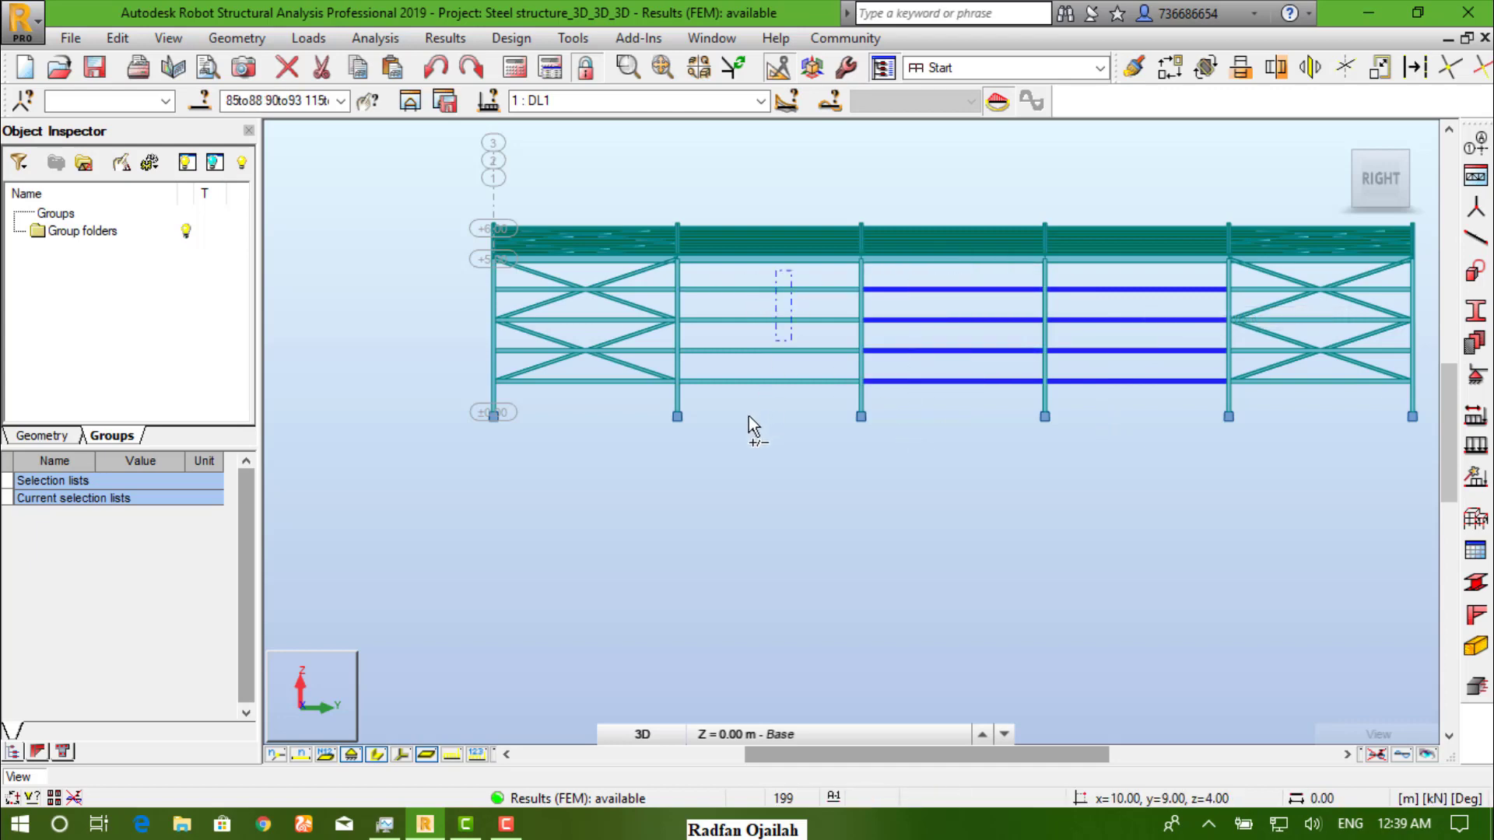
ctrl+drag(748, 415, 740, 433)
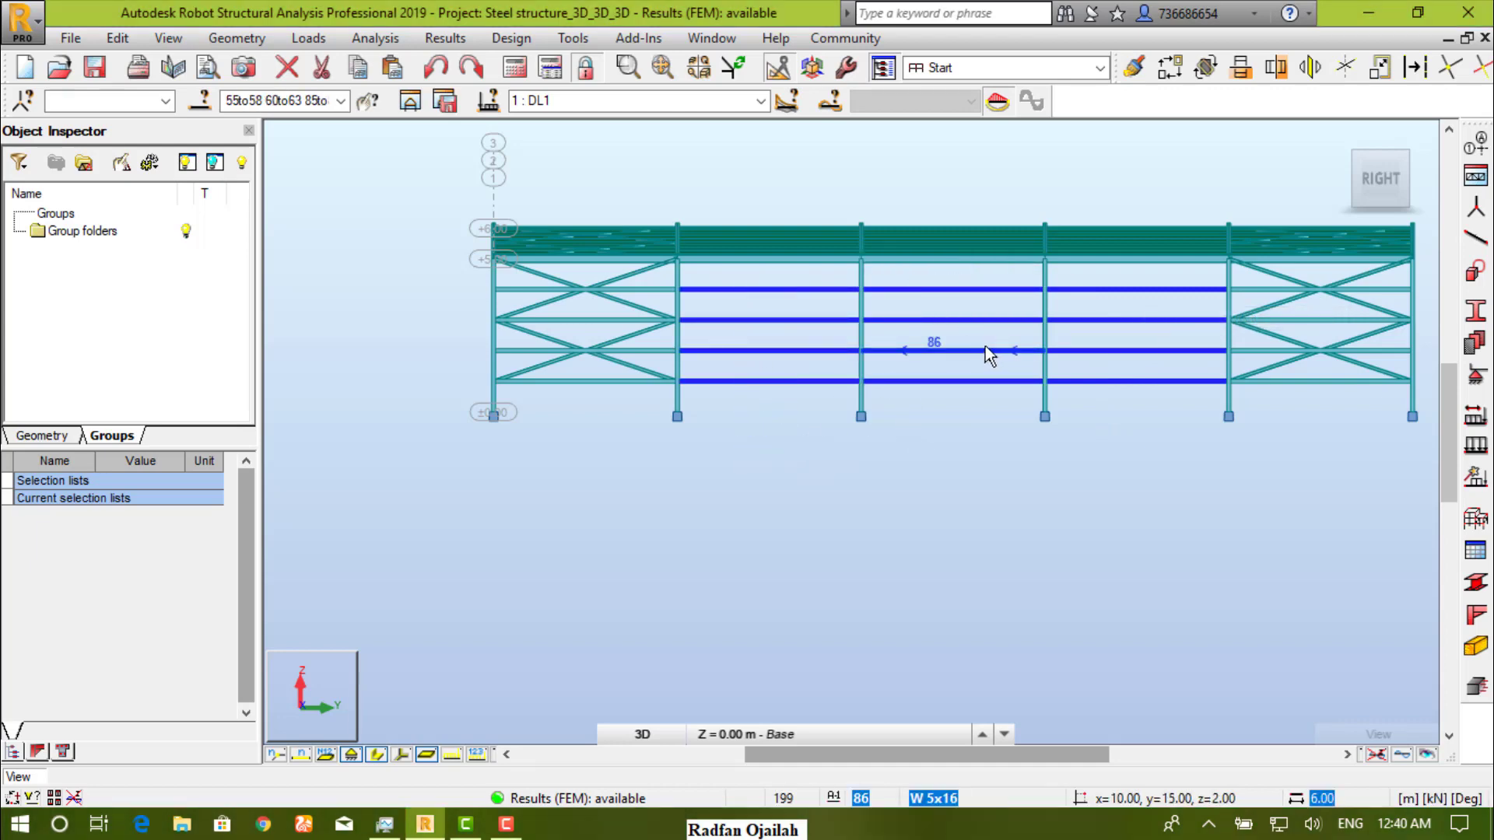
- Create a bar group from the selected middle-bay bars and name it "inner rafters"
click(86, 165)
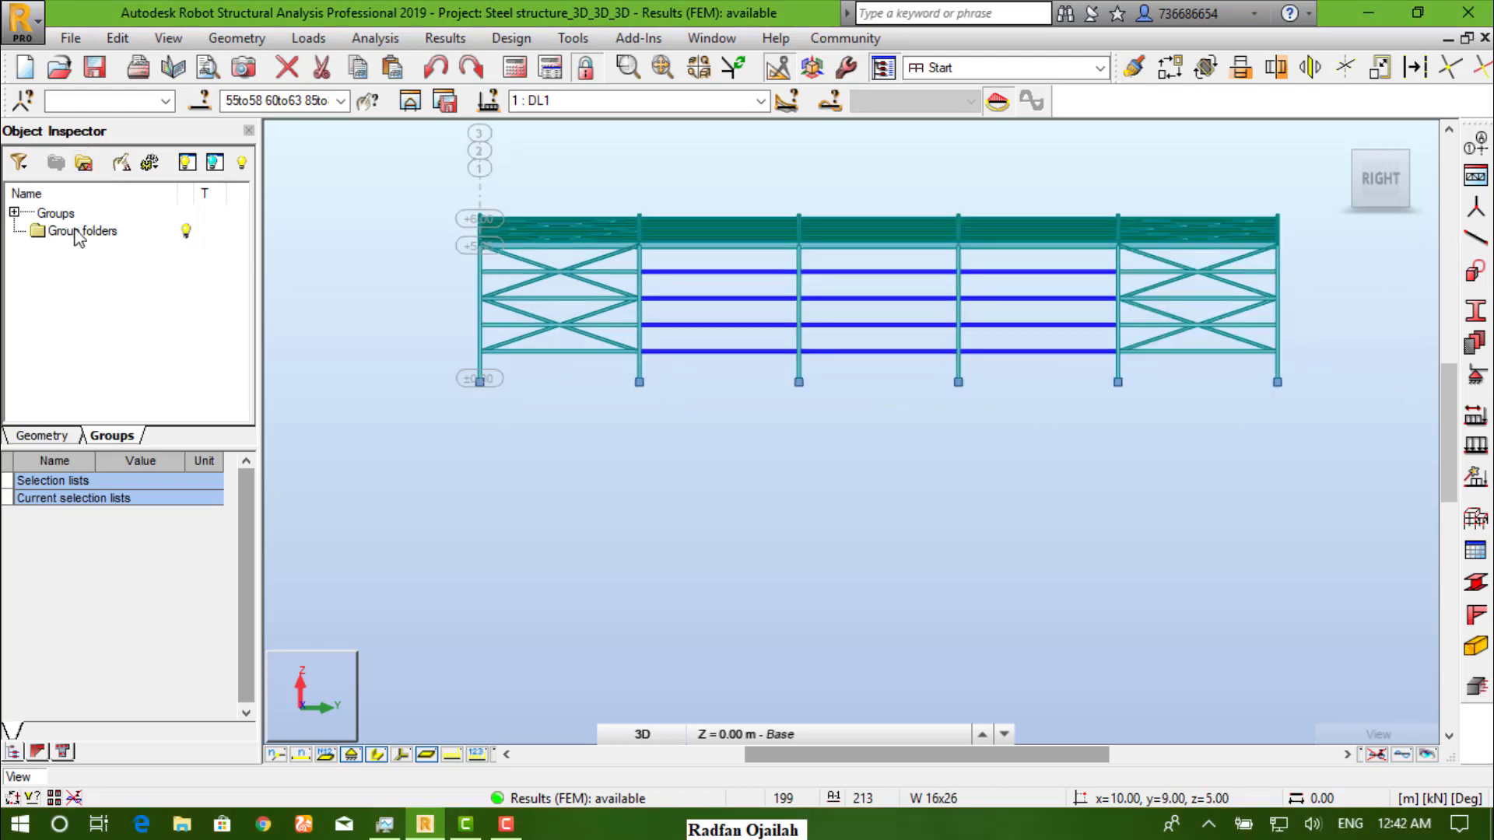
click(14, 211)
click(92, 231)
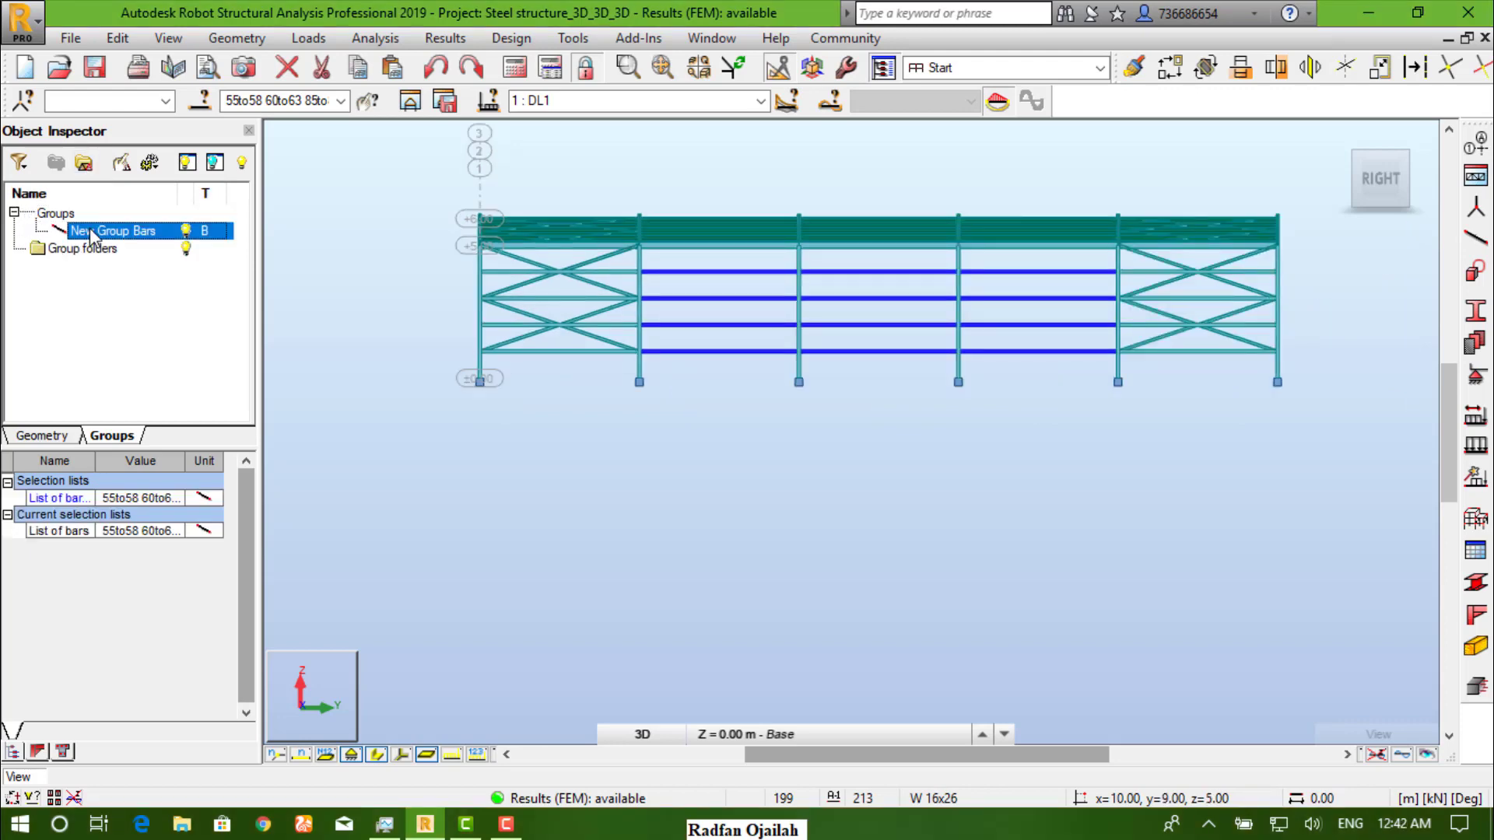
click(92, 233)
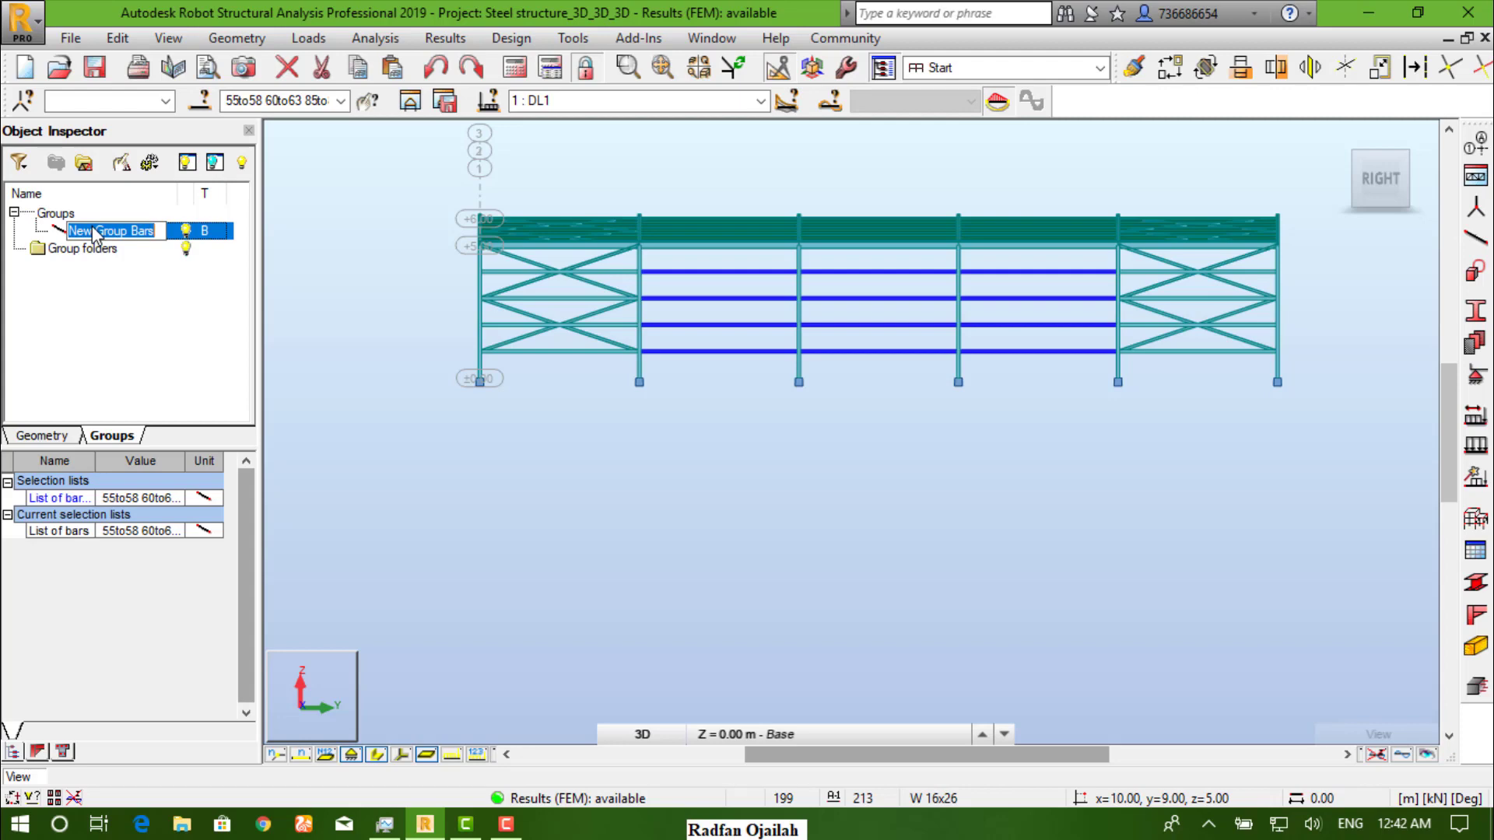
text(Inn)
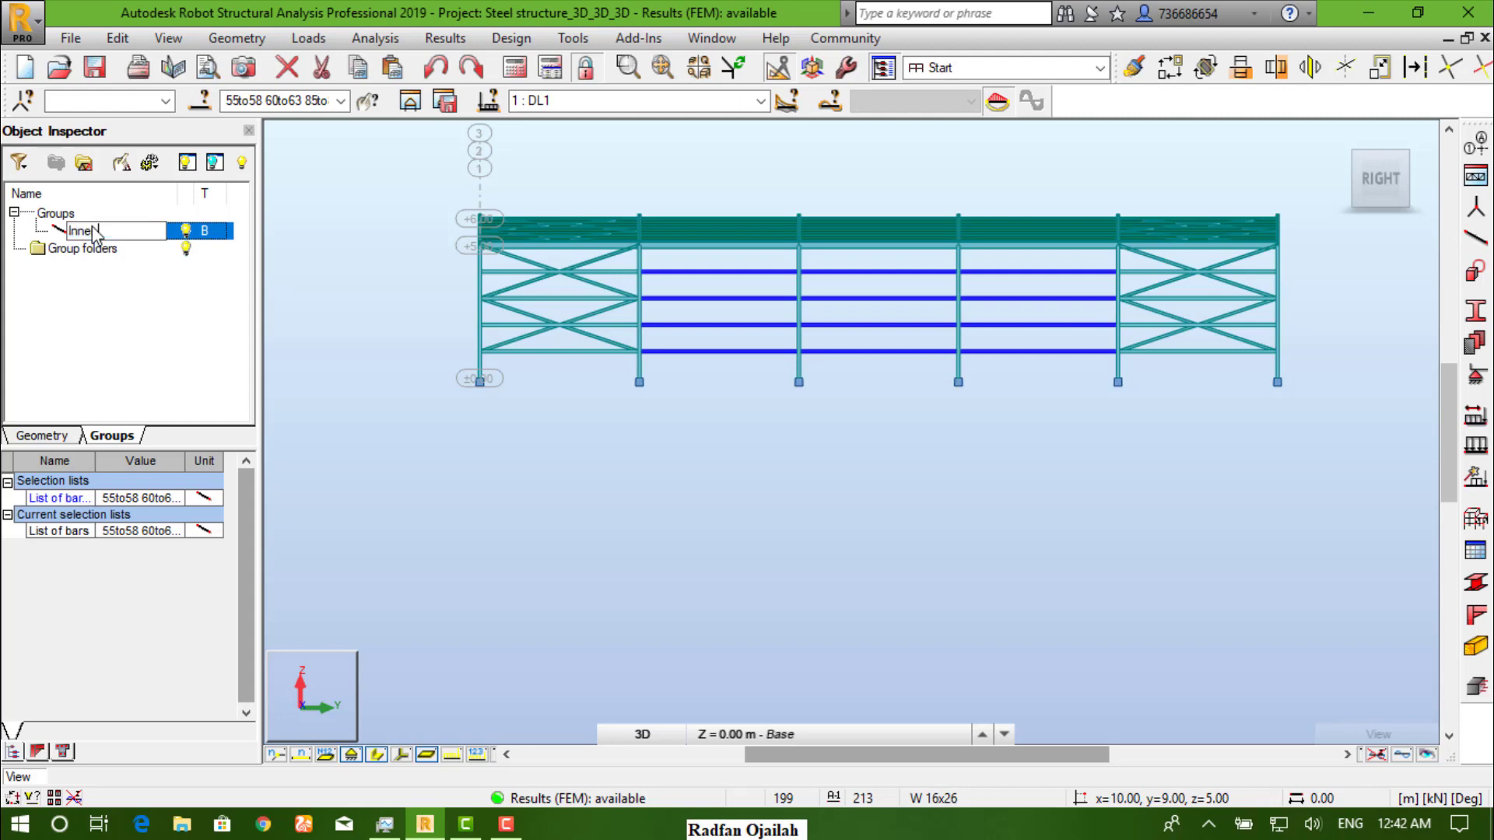
text(er Bafters)
click(613, 446)
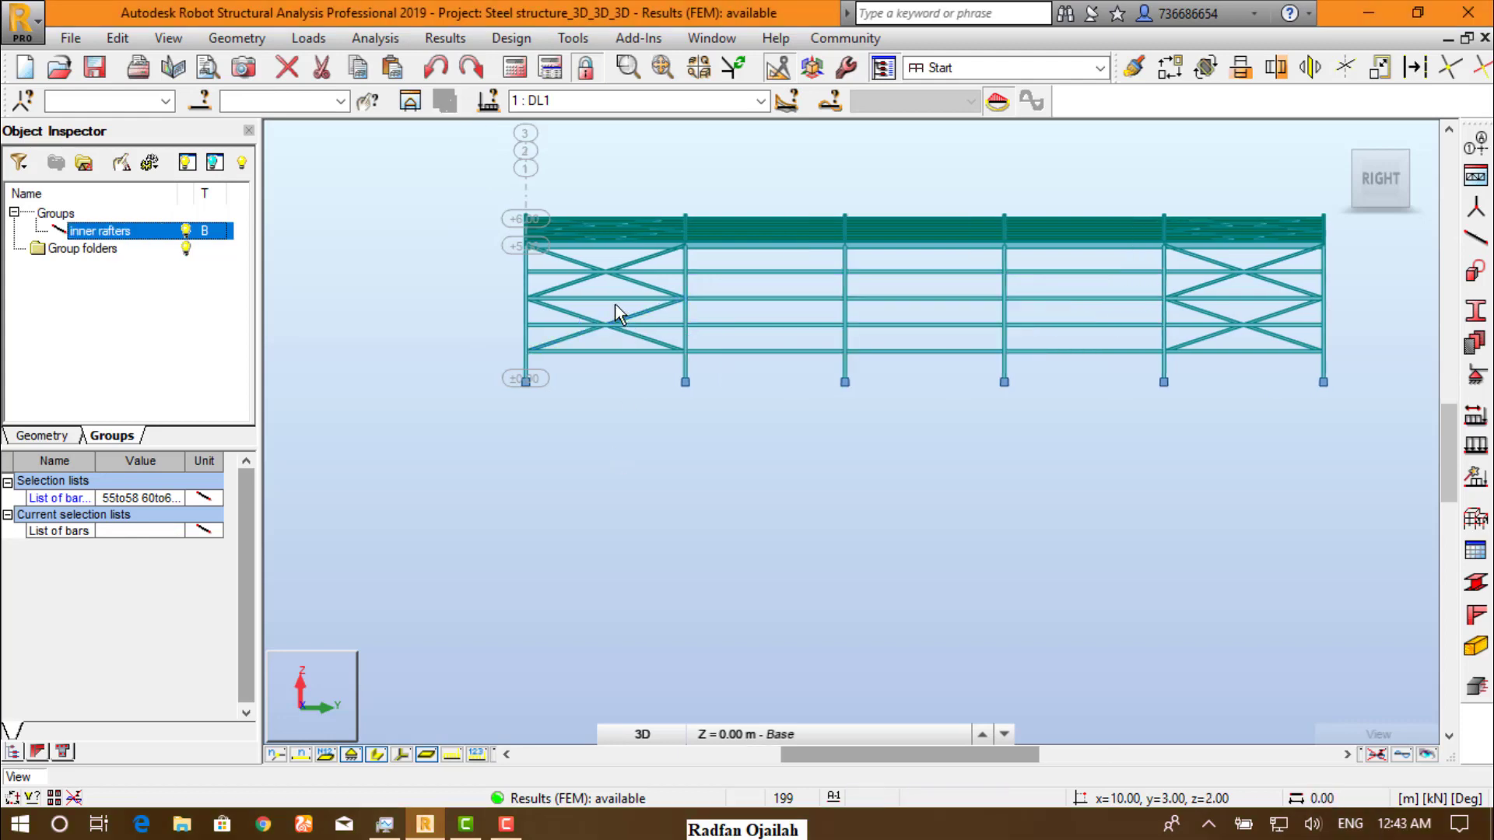
- Select the four levels of horizontal wall bars in the first cross-braced bay at grid origin, leaving out the diagonals
scroll(620, 314, up, 3)
scroll(618, 319, up, 1)
scroll(627, 514, down, 2)
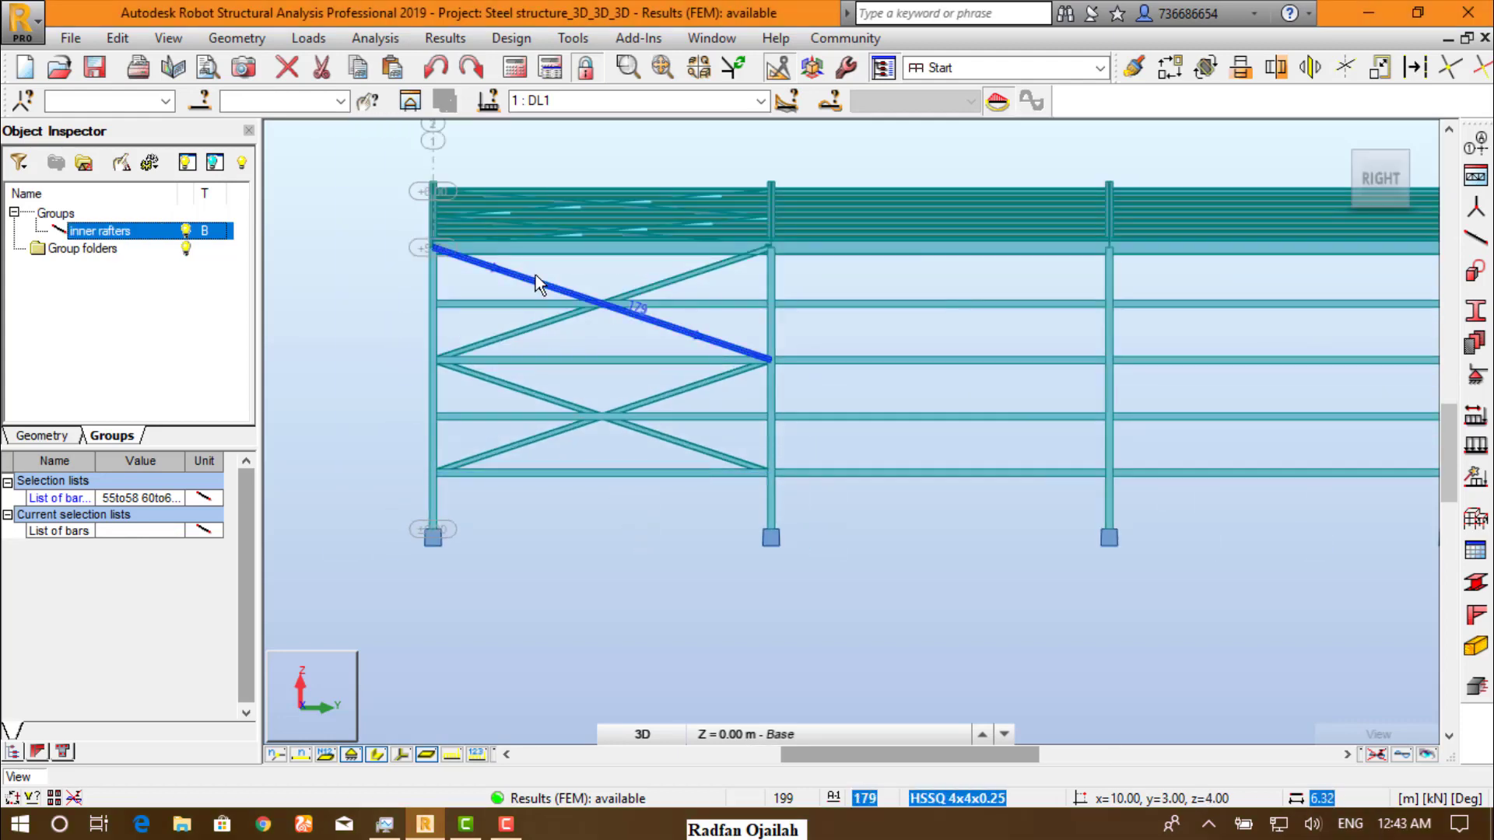
scroll(535, 274, up, 2)
scroll(563, 259, down, 1)
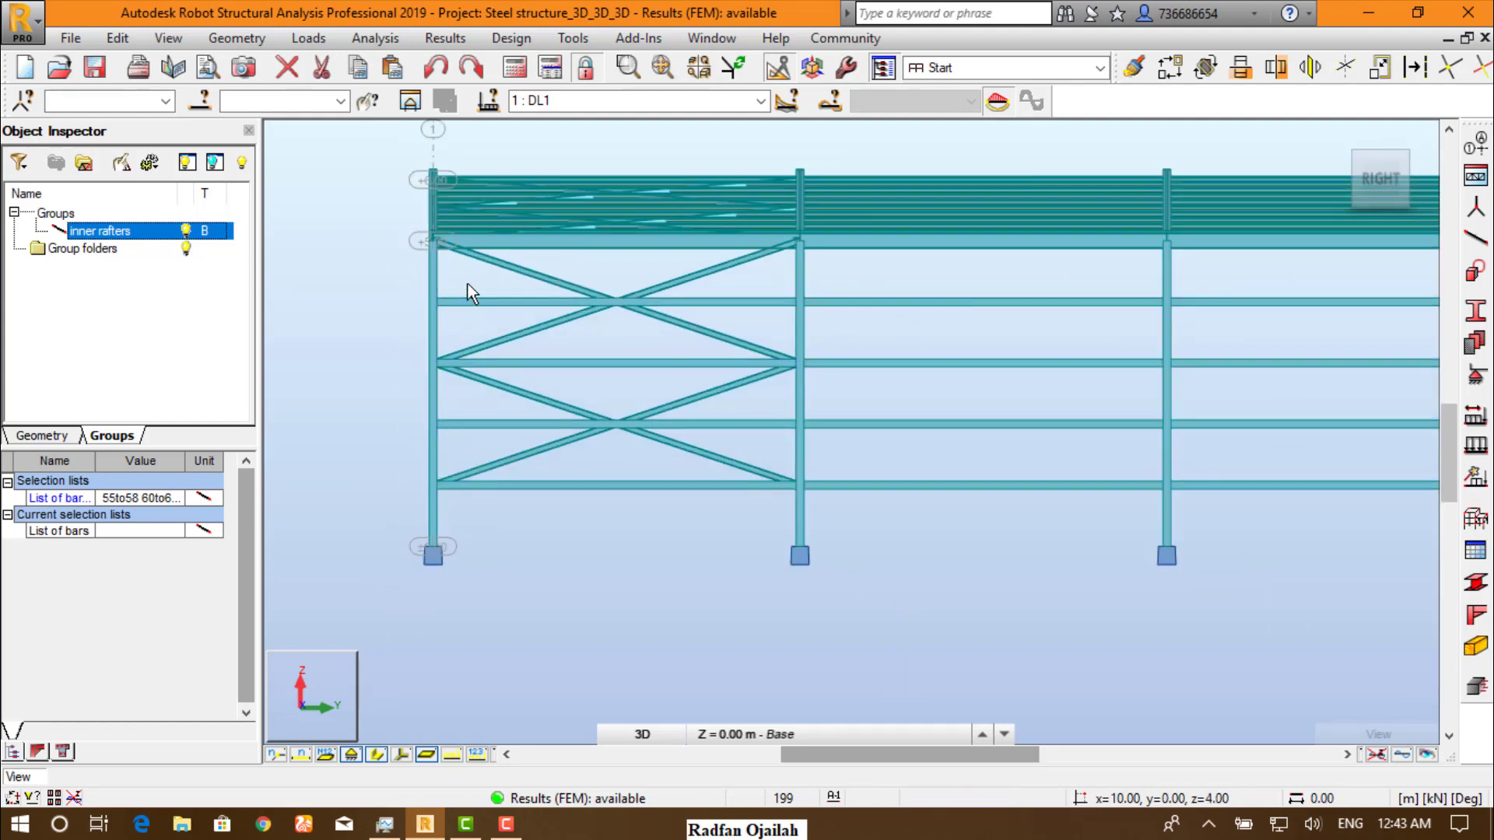
click(443, 307)
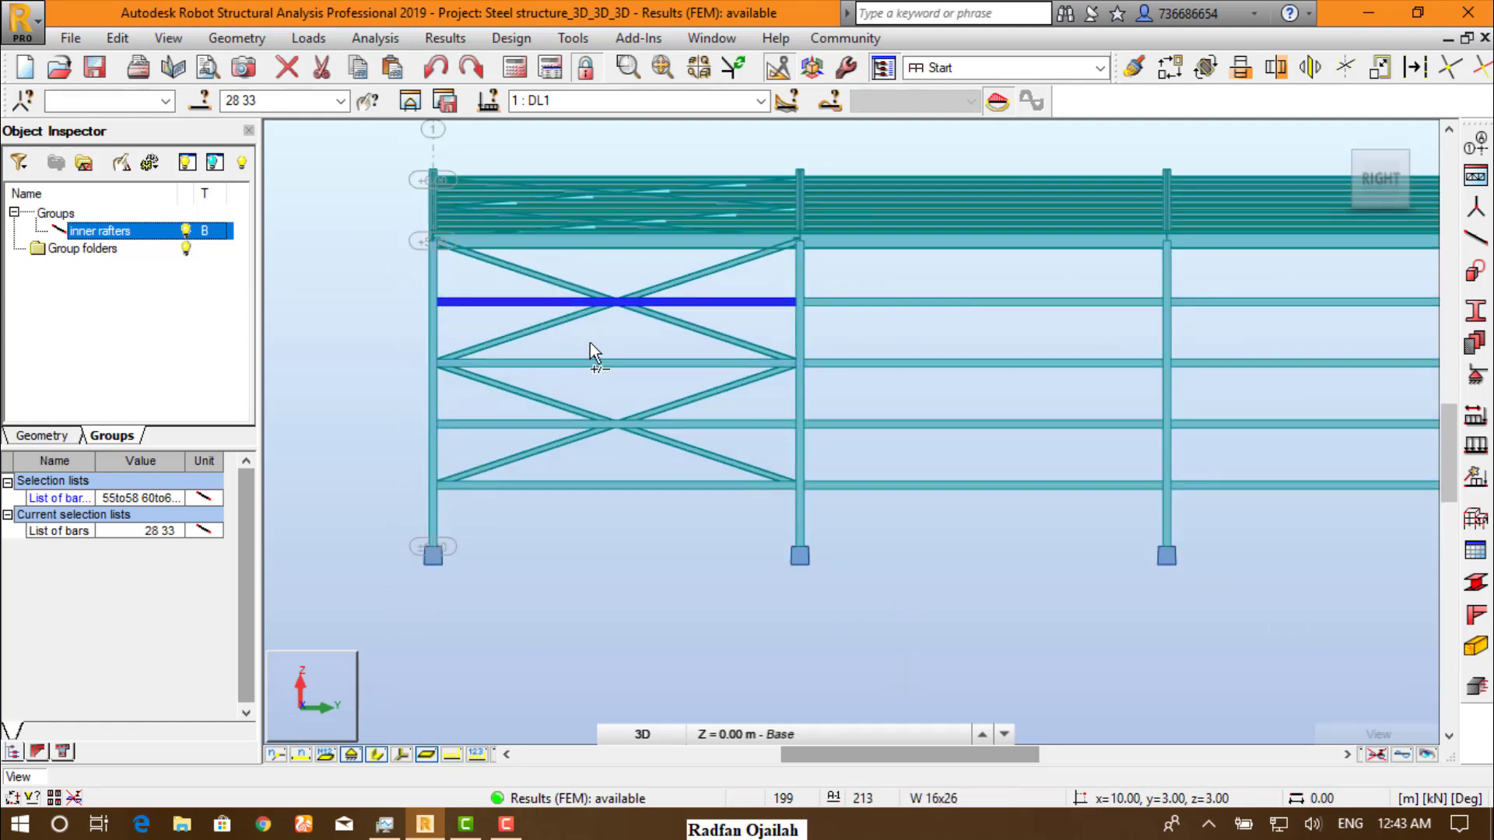
click(557, 364)
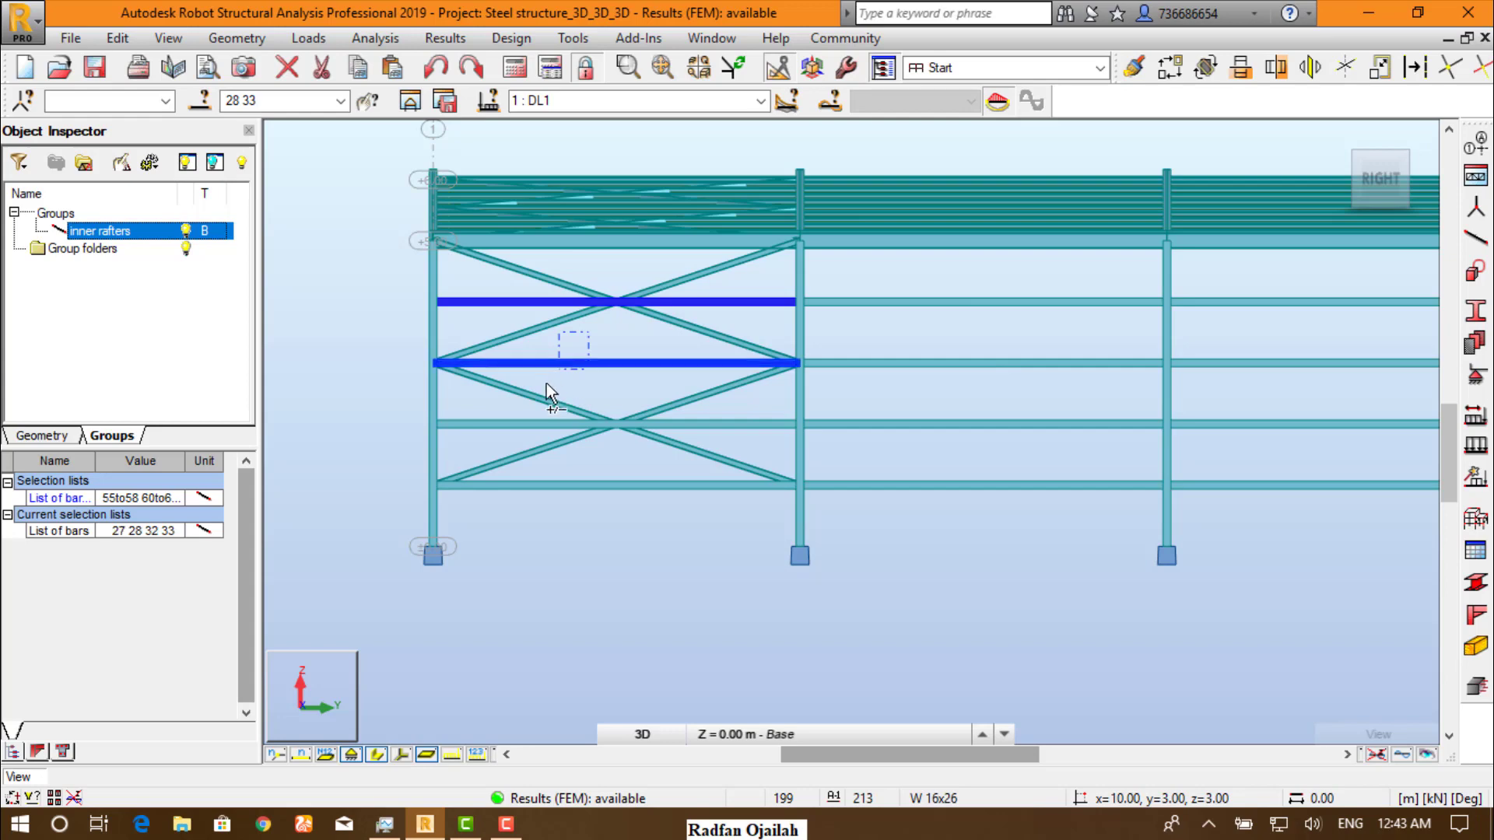
click(490, 425)
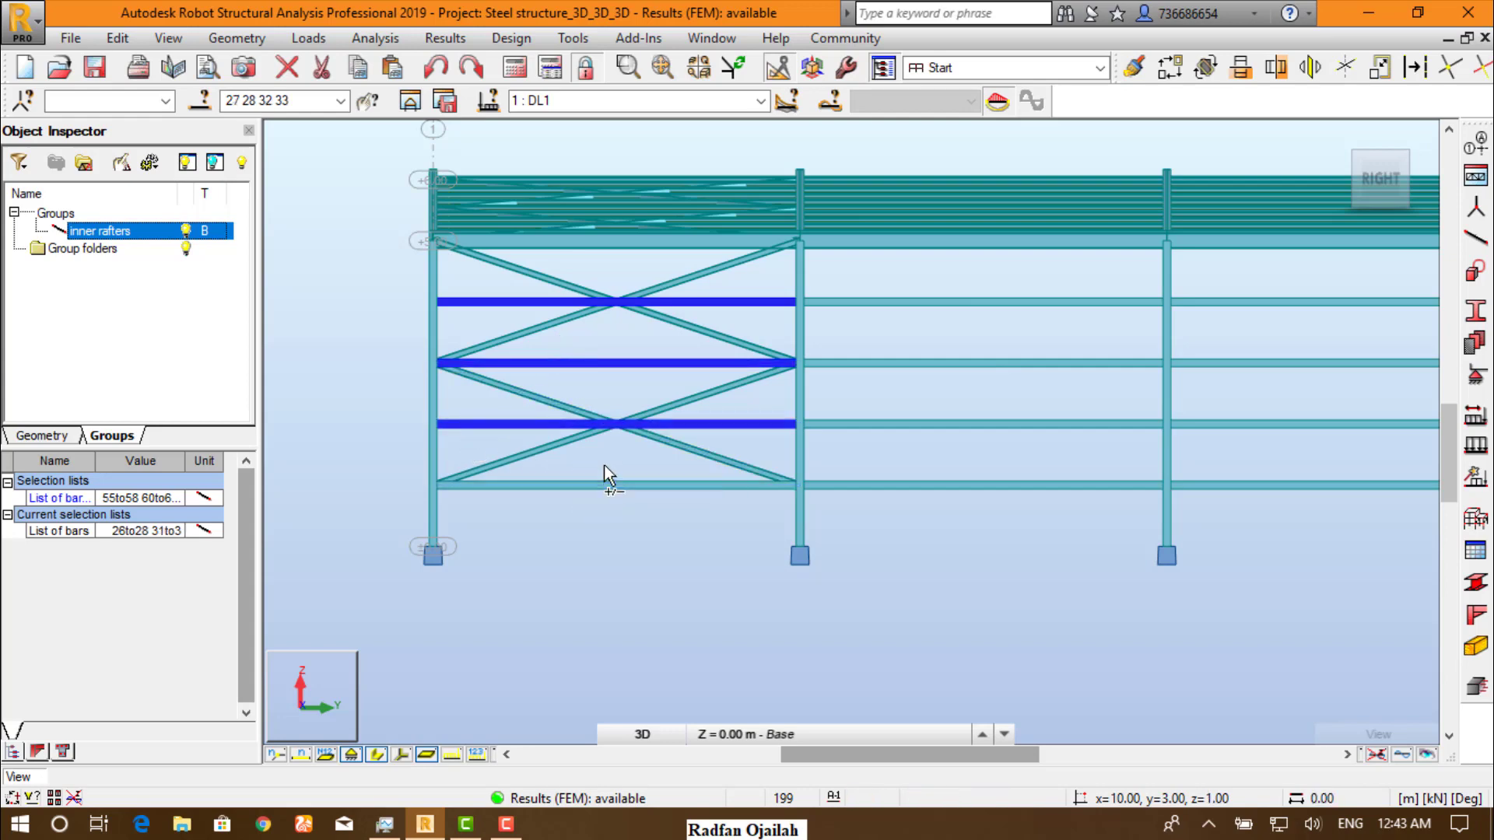
drag(604, 464, 554, 503)
- Add the four levels of horizontal wall bars in the opposite end's cross-braced bay to the selection, without the diagonals
scroll(318, 400, down, 5)
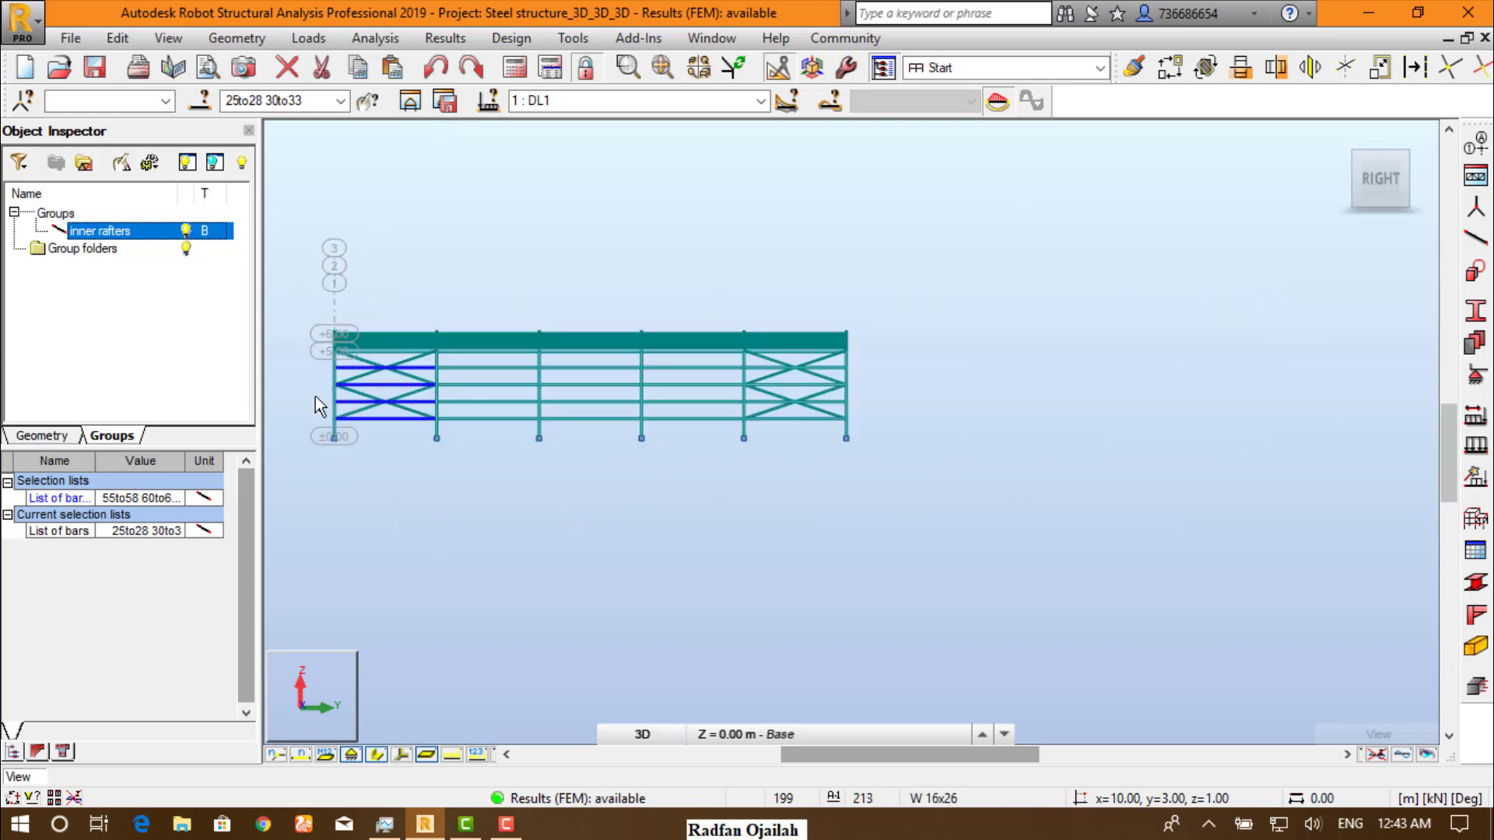
scroll(758, 381, up, 5)
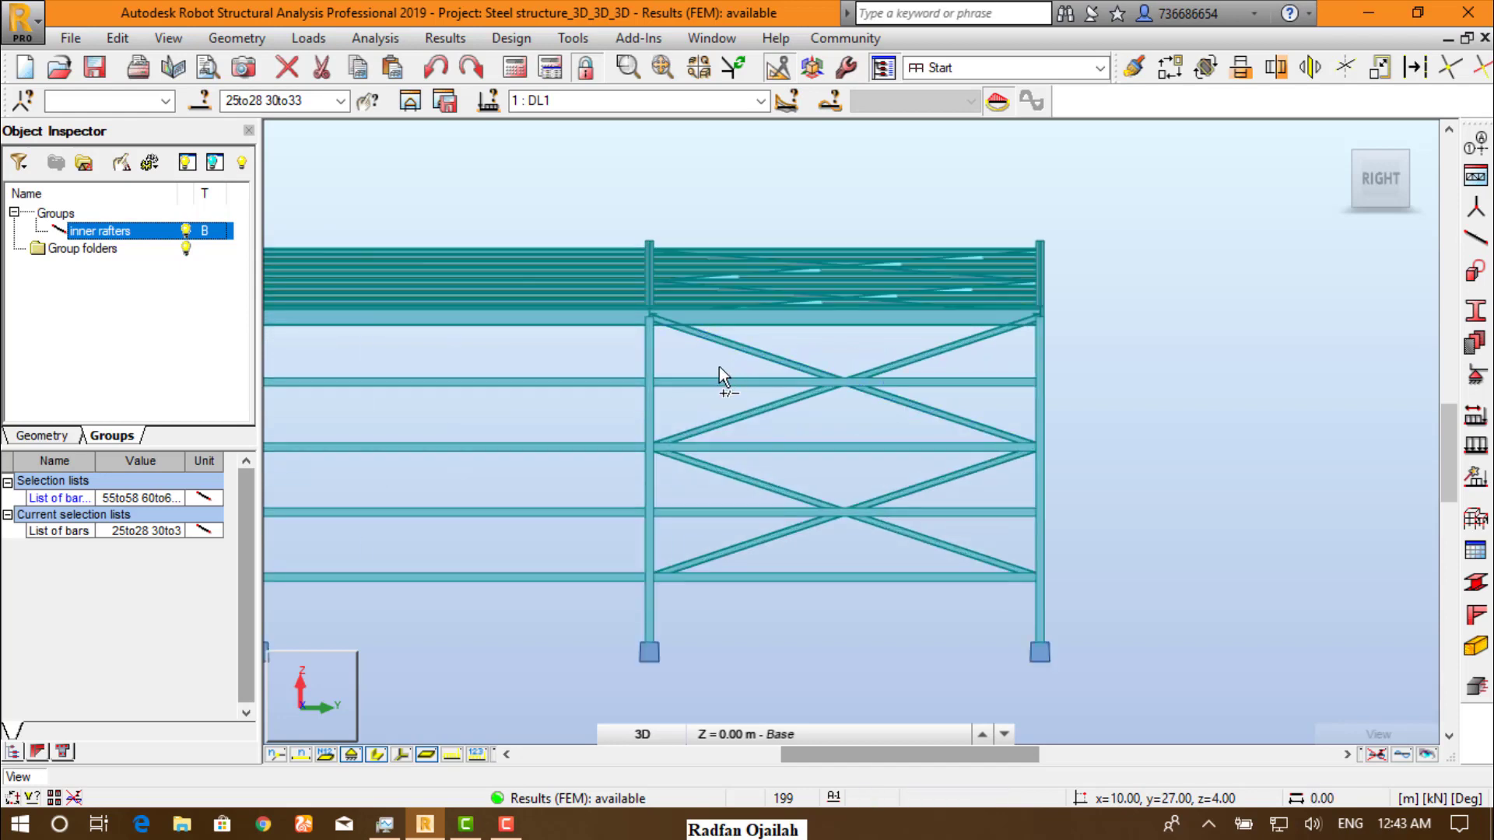
drag(720, 363, 694, 394)
drag(834, 424, 815, 453)
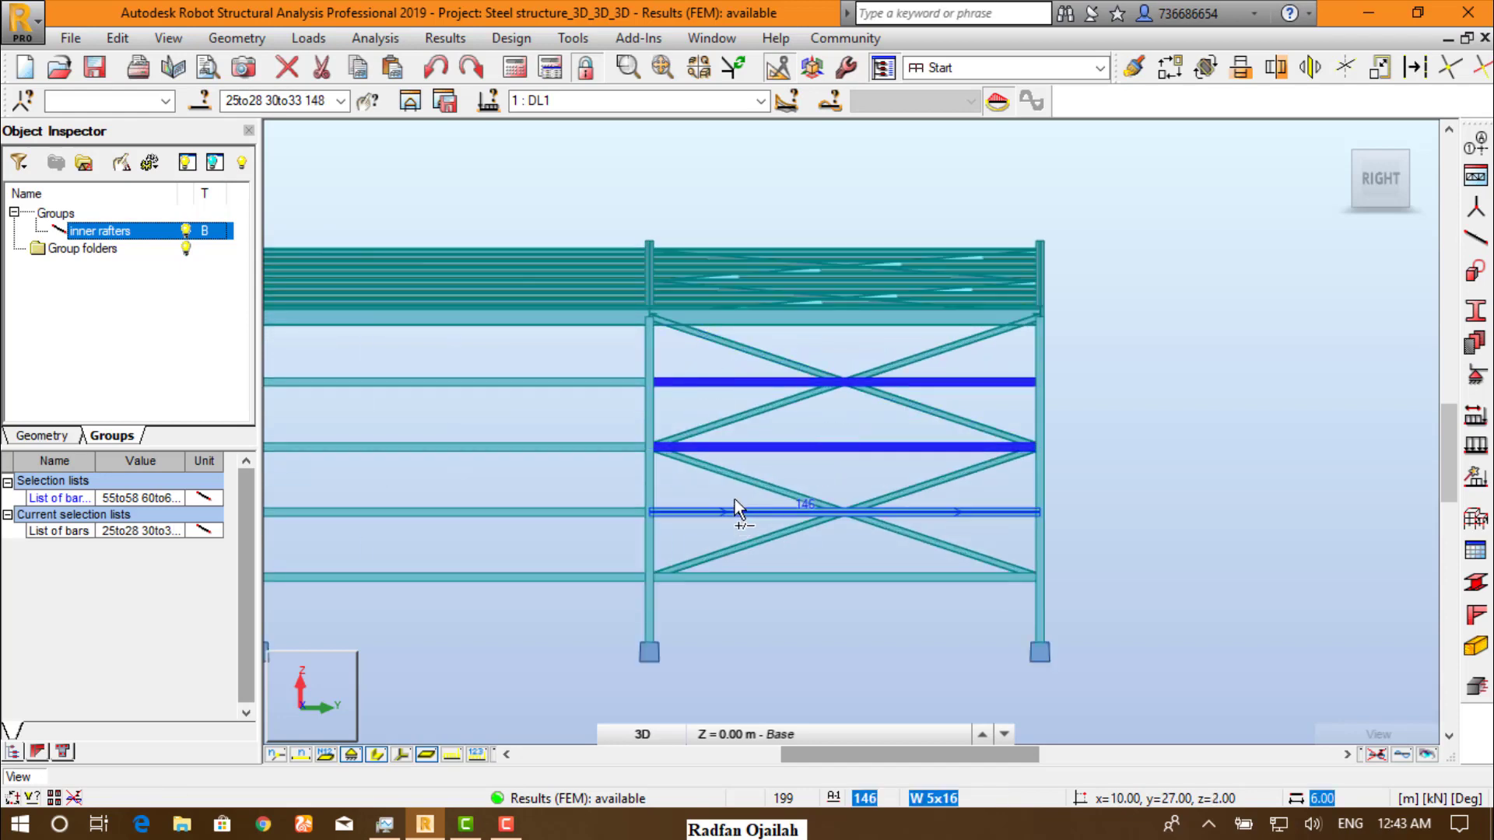
click(678, 513)
drag(818, 563, 785, 587)
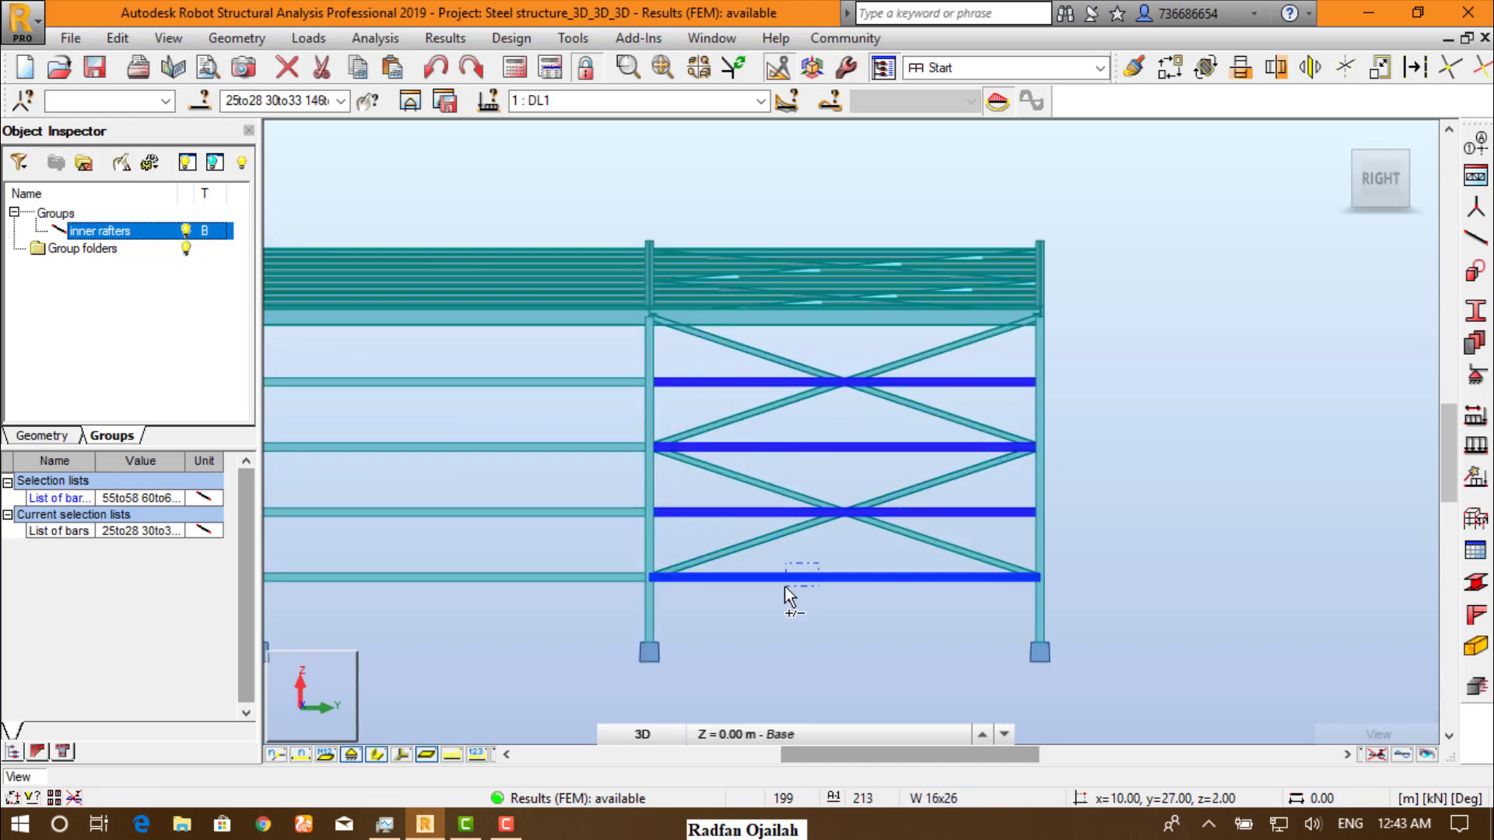
scroll(1085, 459, down, 5)
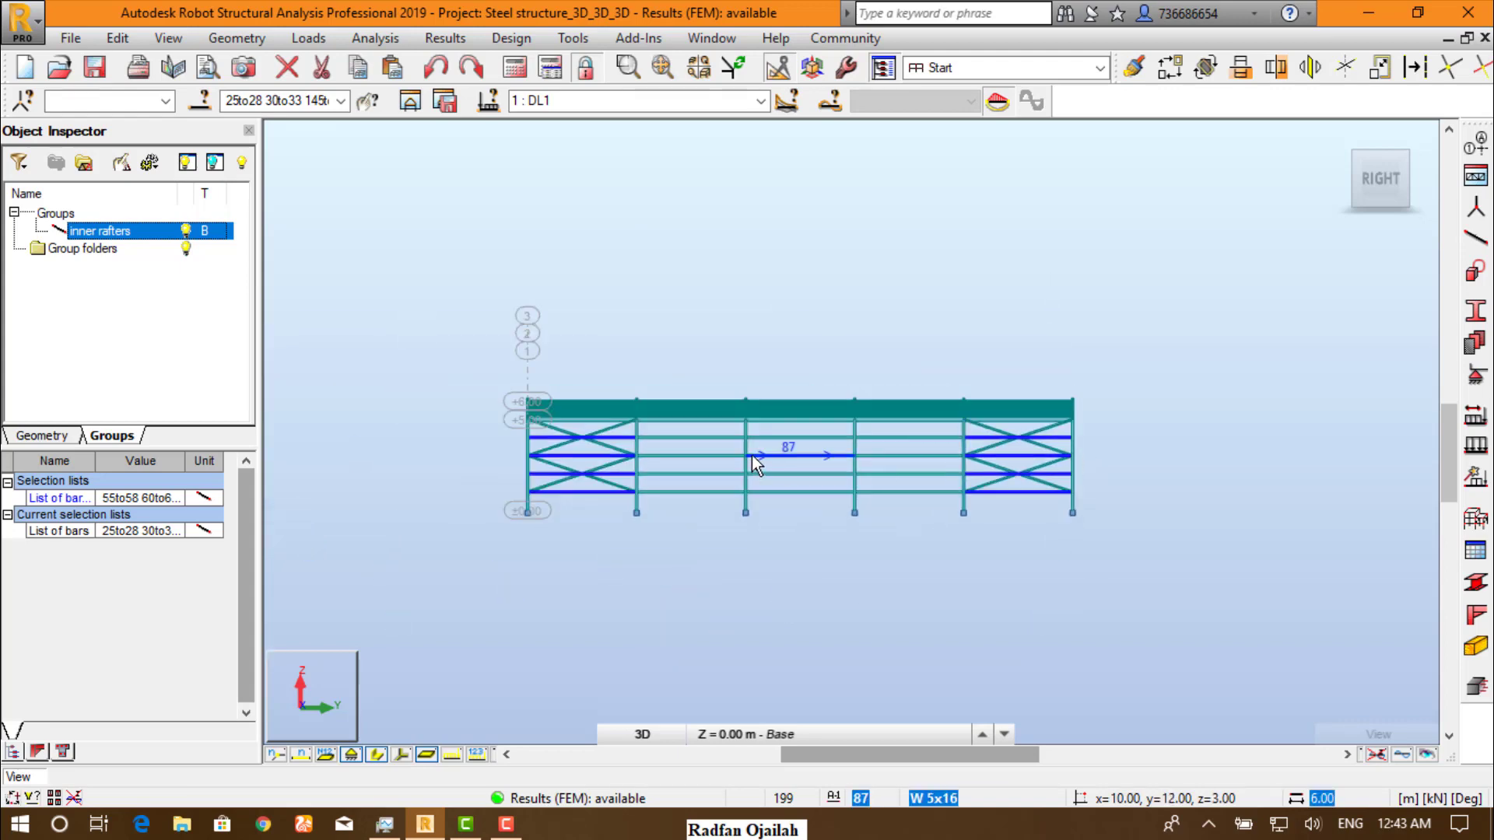
- Create a bar group from the selected end-bay horizontals, name it "outer rafters", and clear the selection
scroll(767, 459, up, 3)
click(84, 162)
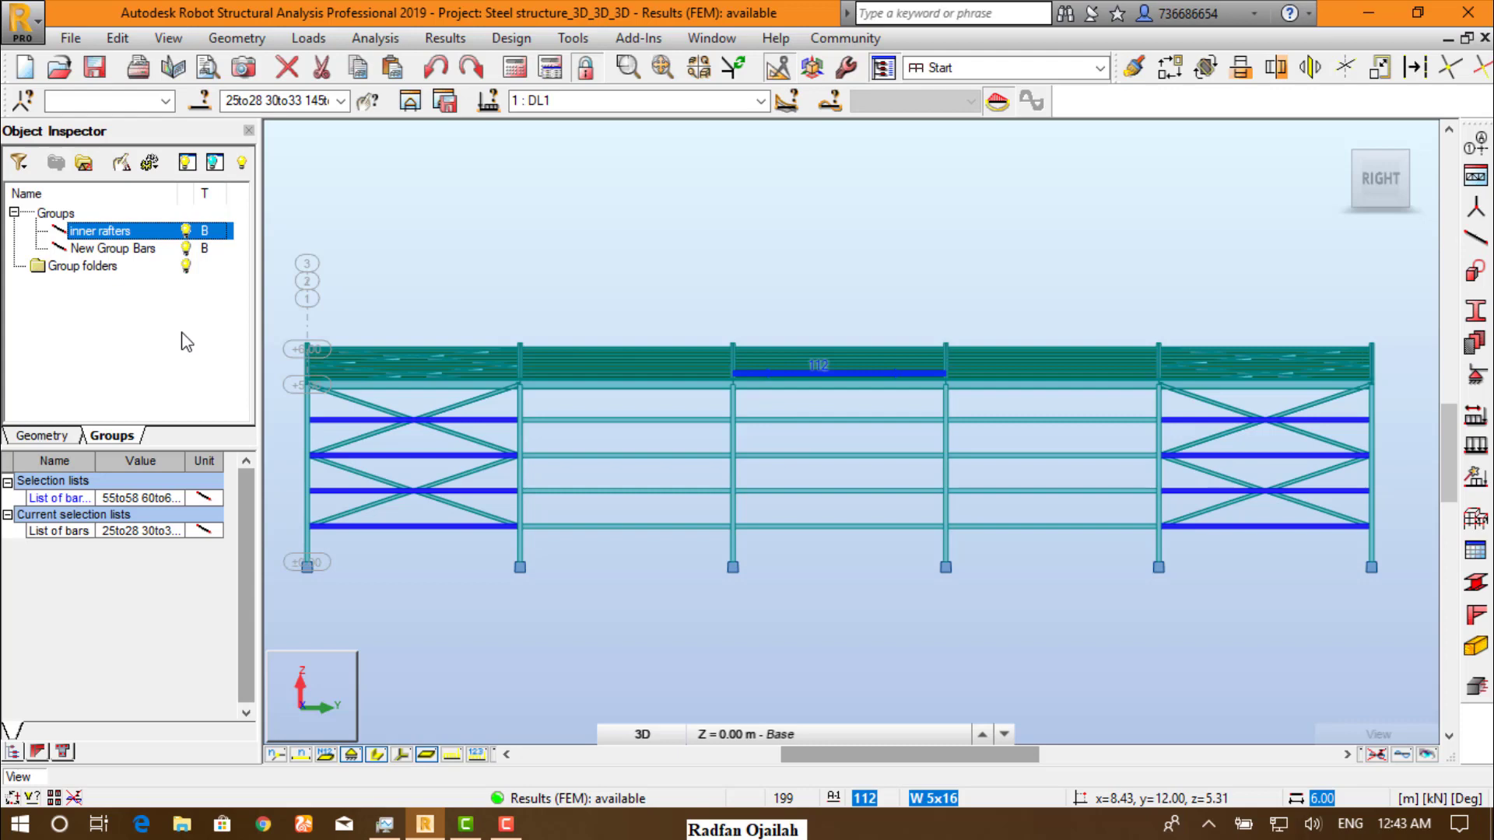
click(150, 251)
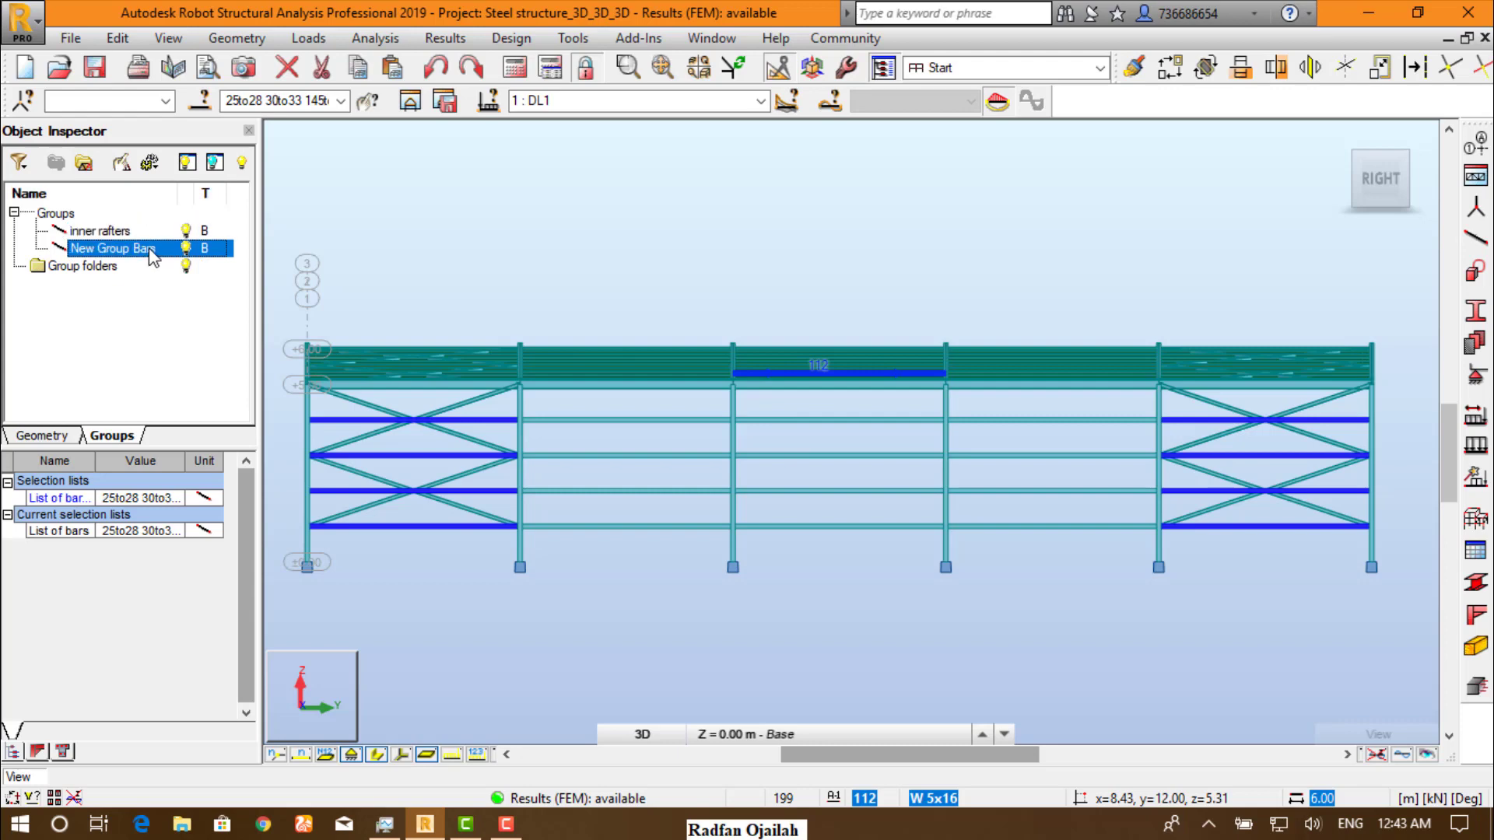
click(150, 250)
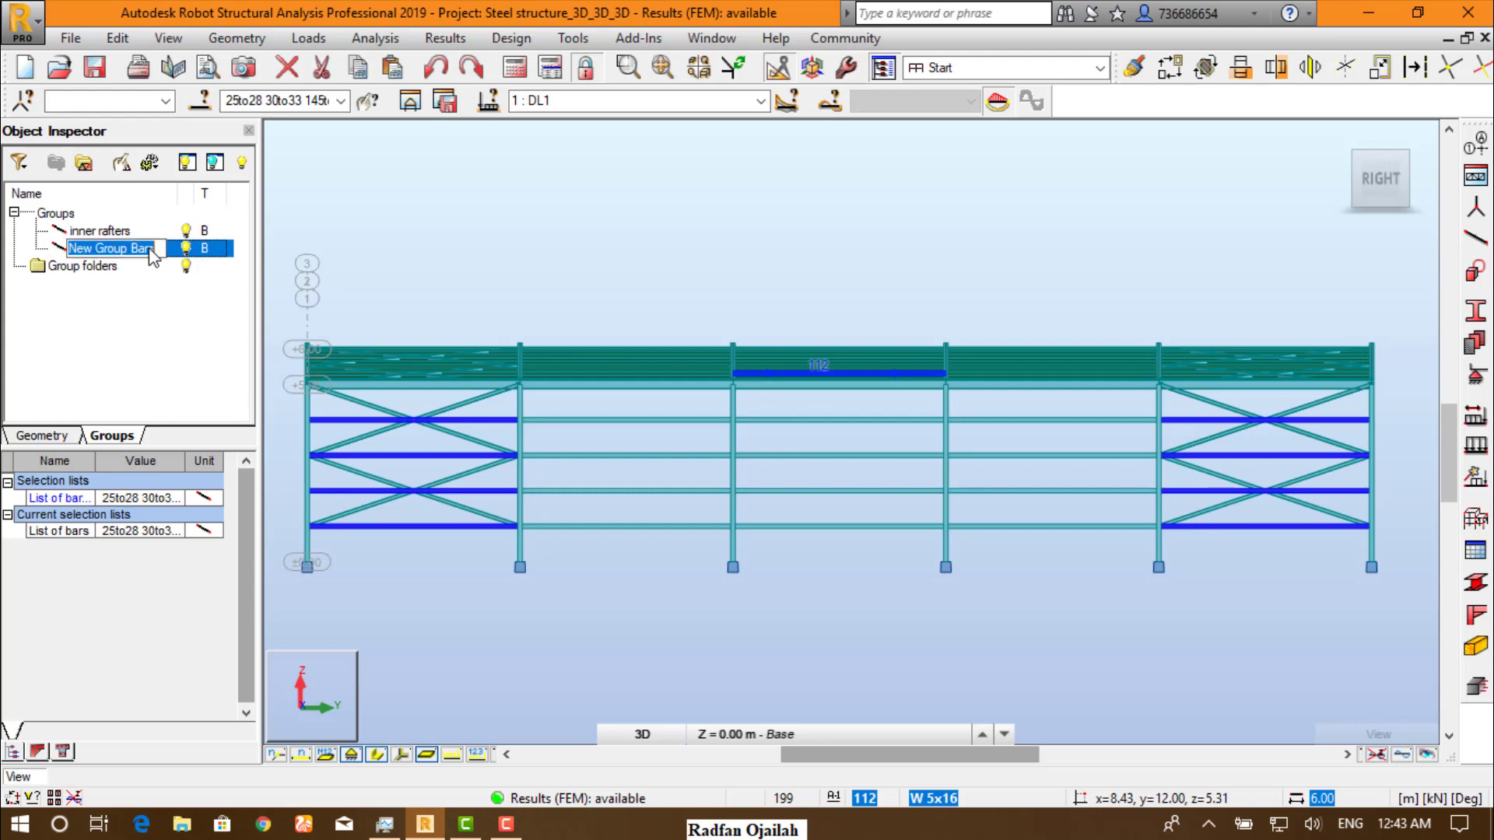
text(outer rafters)
key(Return)
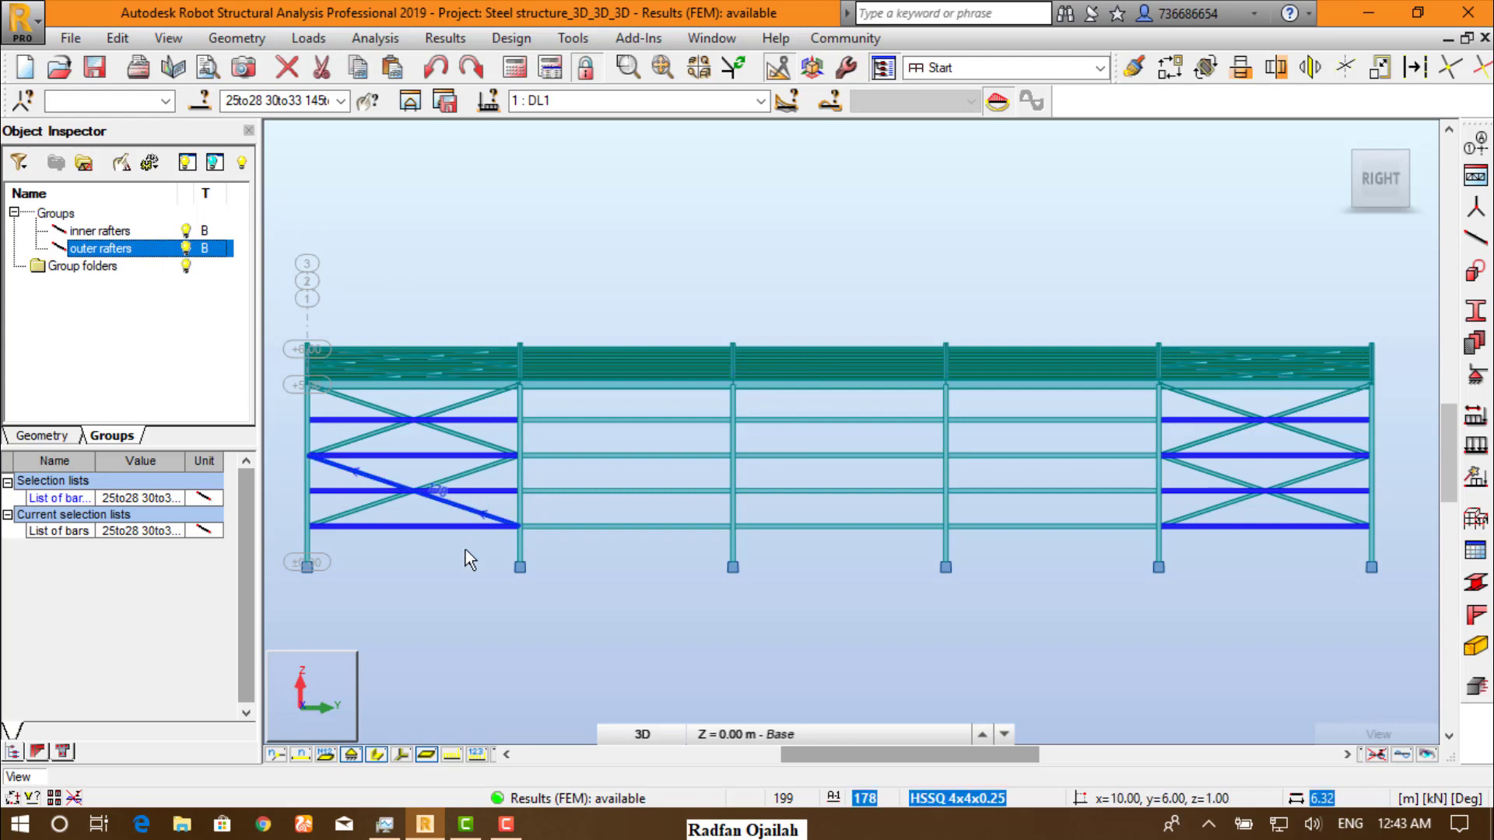
click(458, 583)
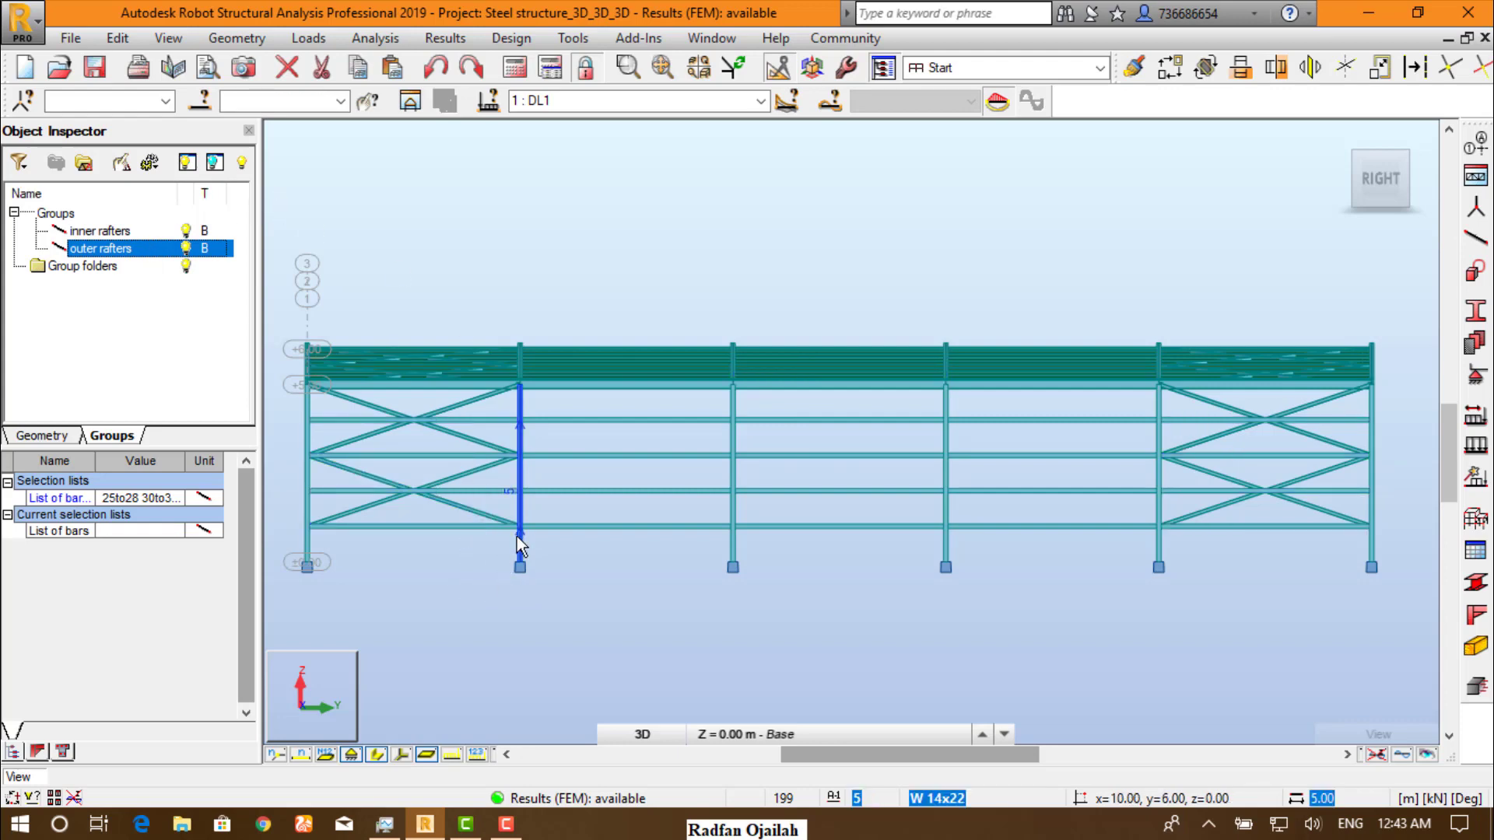
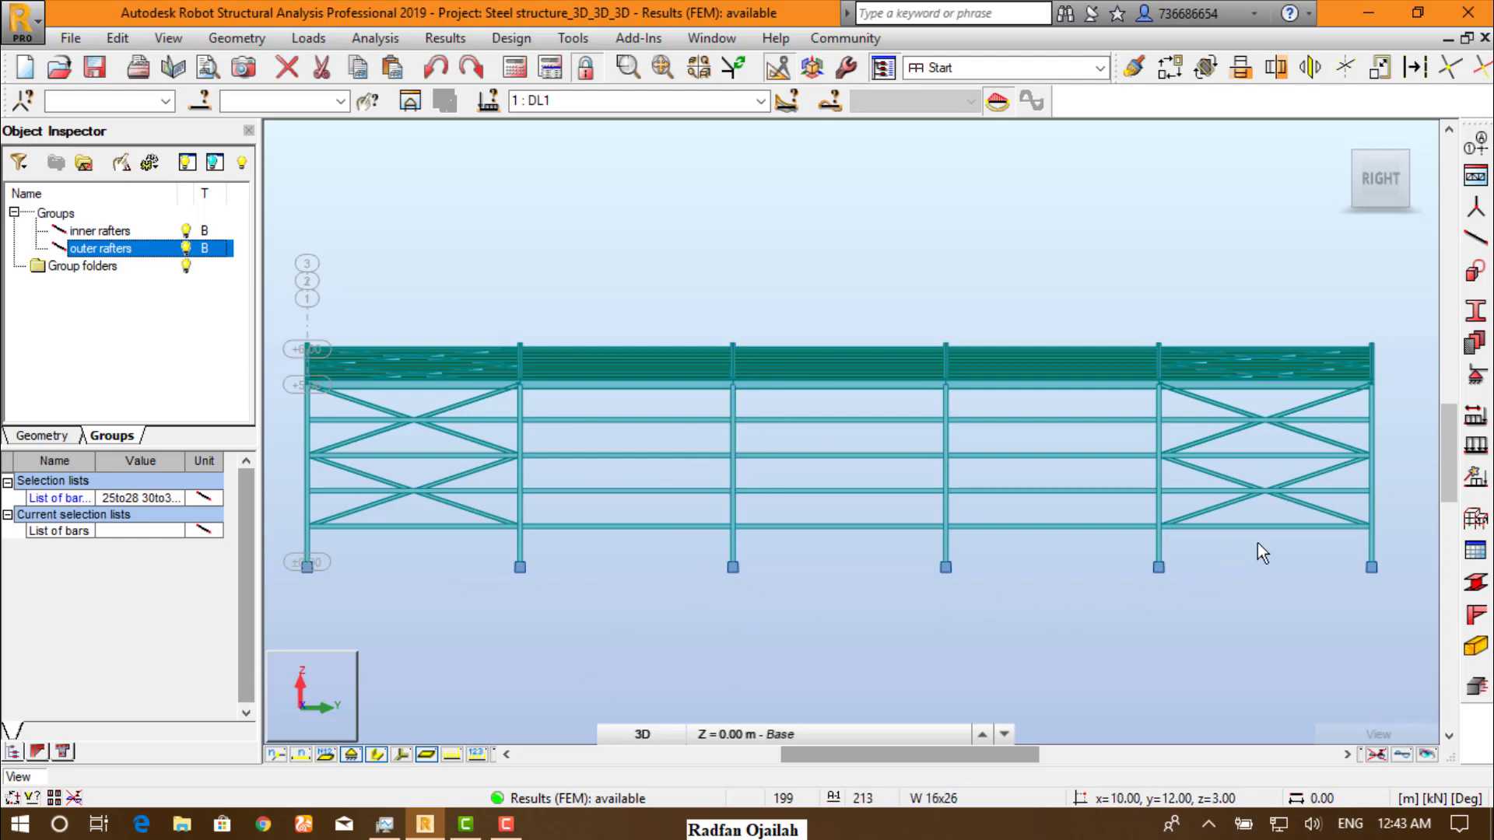
- Select the columns of the four inner frames and save them as a bar group named "inner columns"
drag(1187, 549, 408, 554)
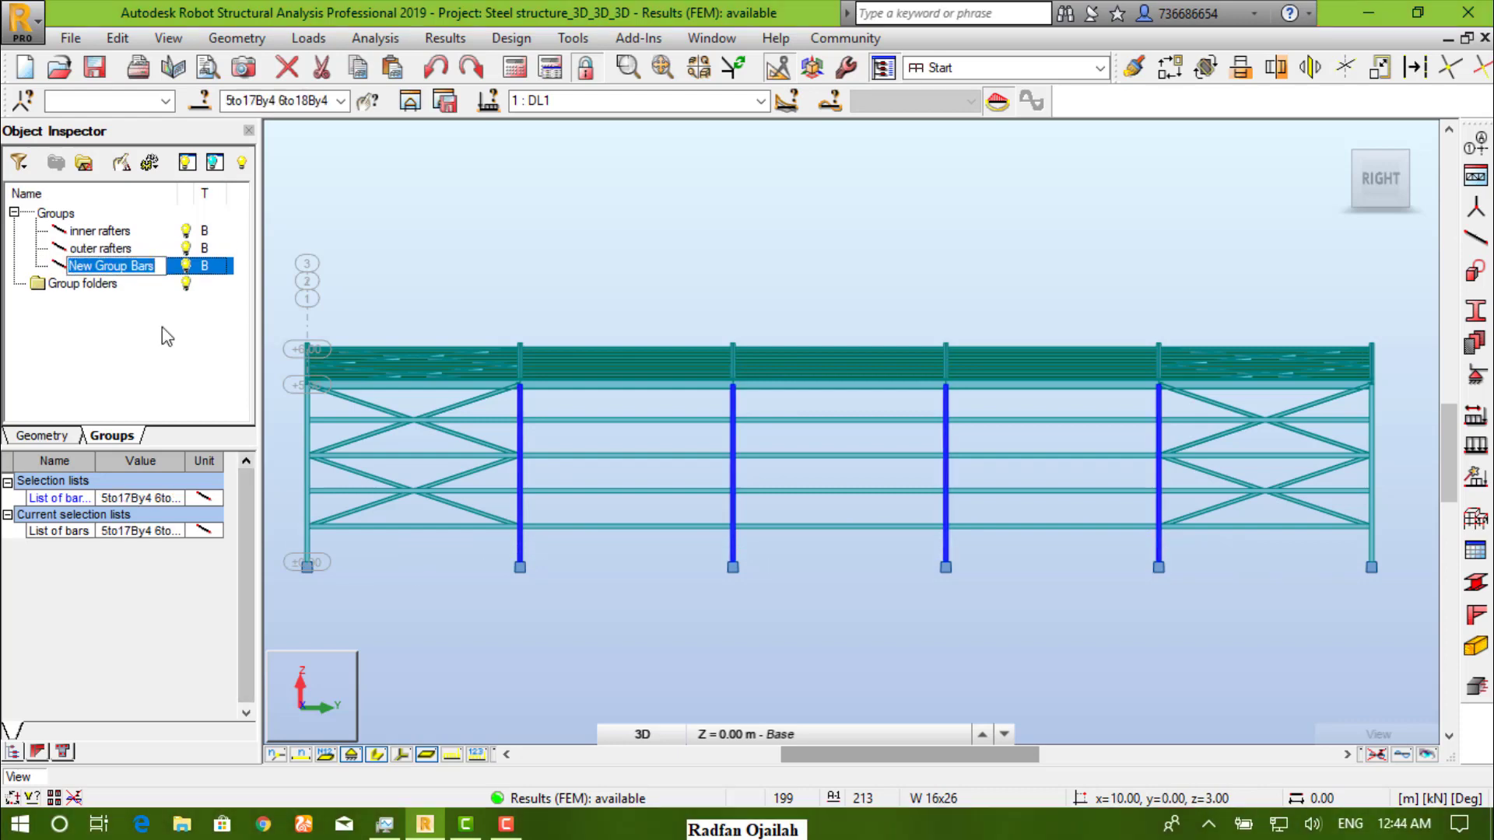
text(inner columns)
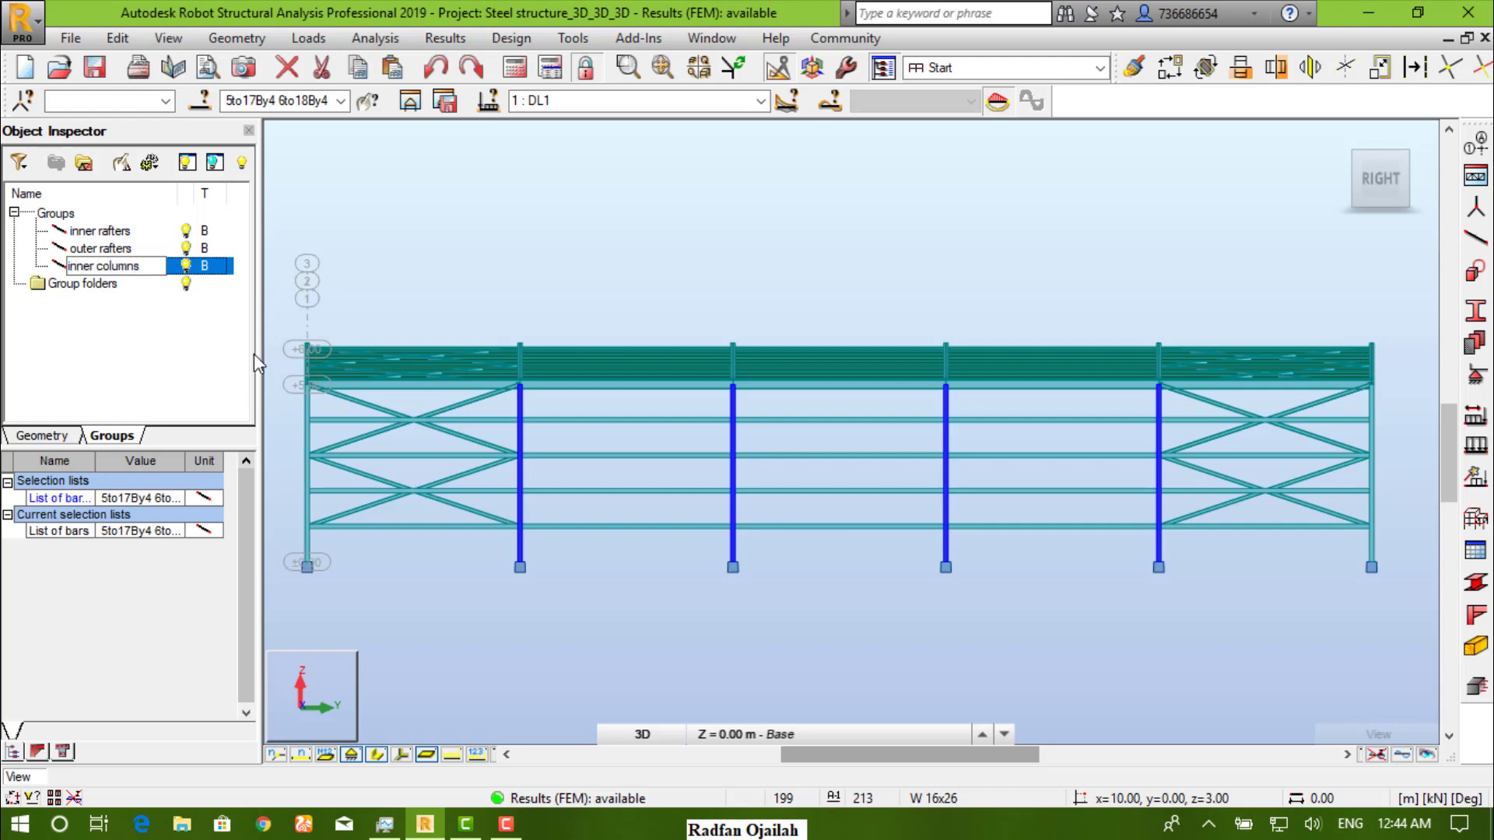
click(165, 331)
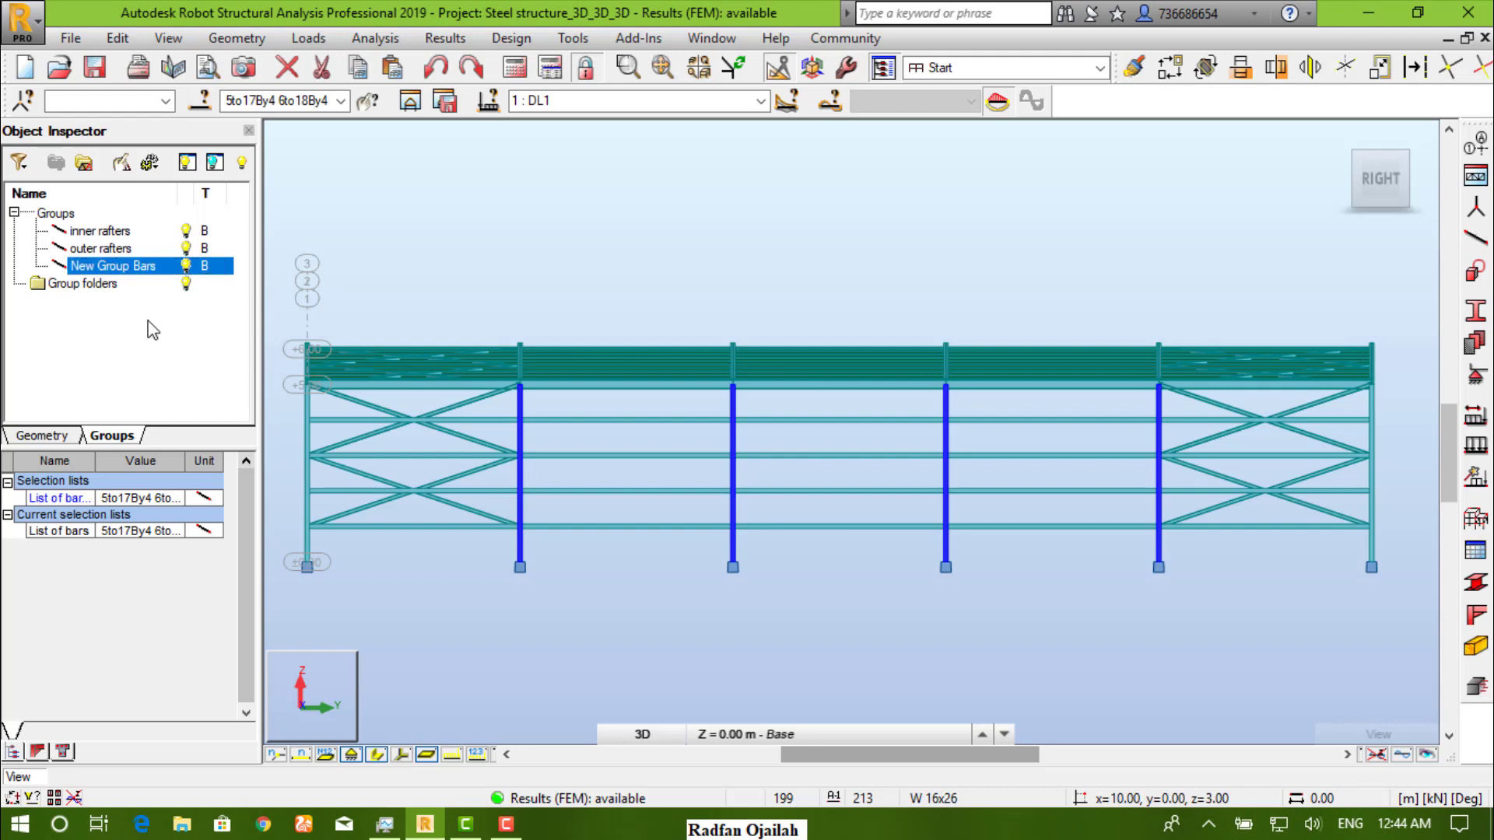
- Select the columns of the two end frames and save them as a bar group named "outer columns"
click(779, 613)
click(1369, 546)
ctrl+click(308, 541)
drag(310, 540, 253, 544)
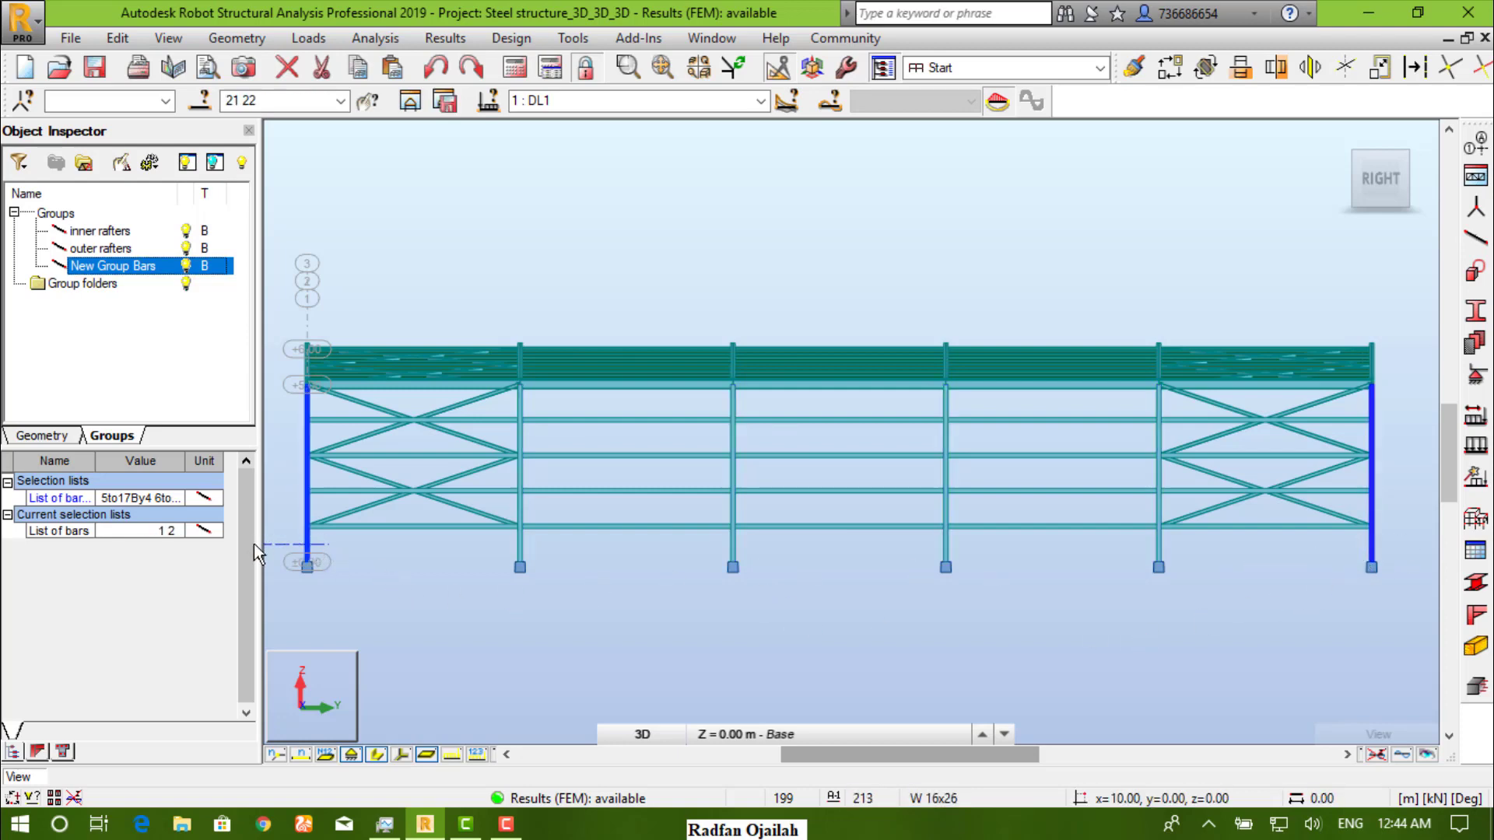
click(83, 162)
double_click(124, 285)
text(outer columns)
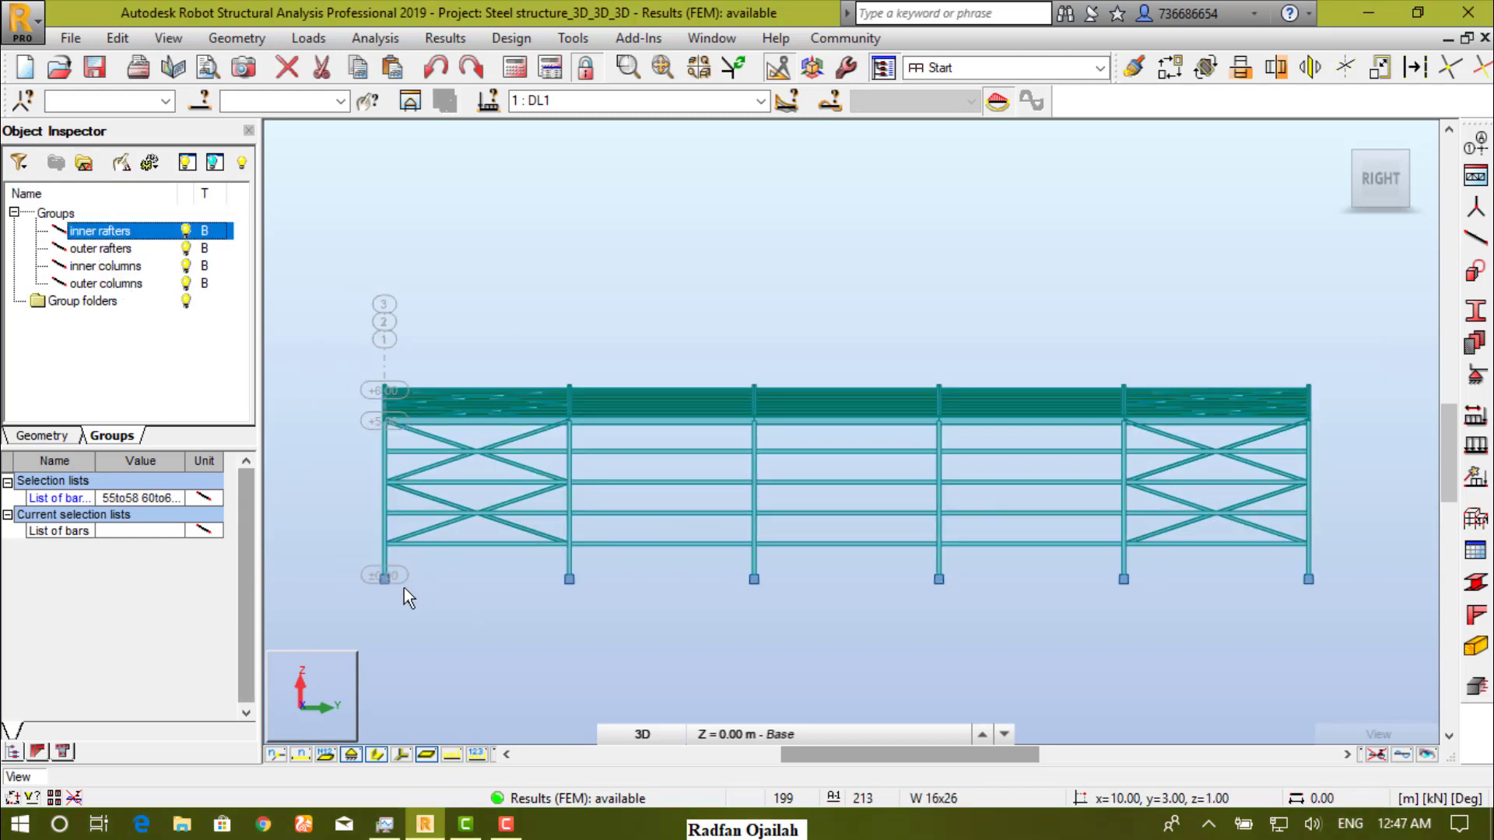
- Return the model to the isometric 3D view and examine the front end of the steel frame
click(1339, 138)
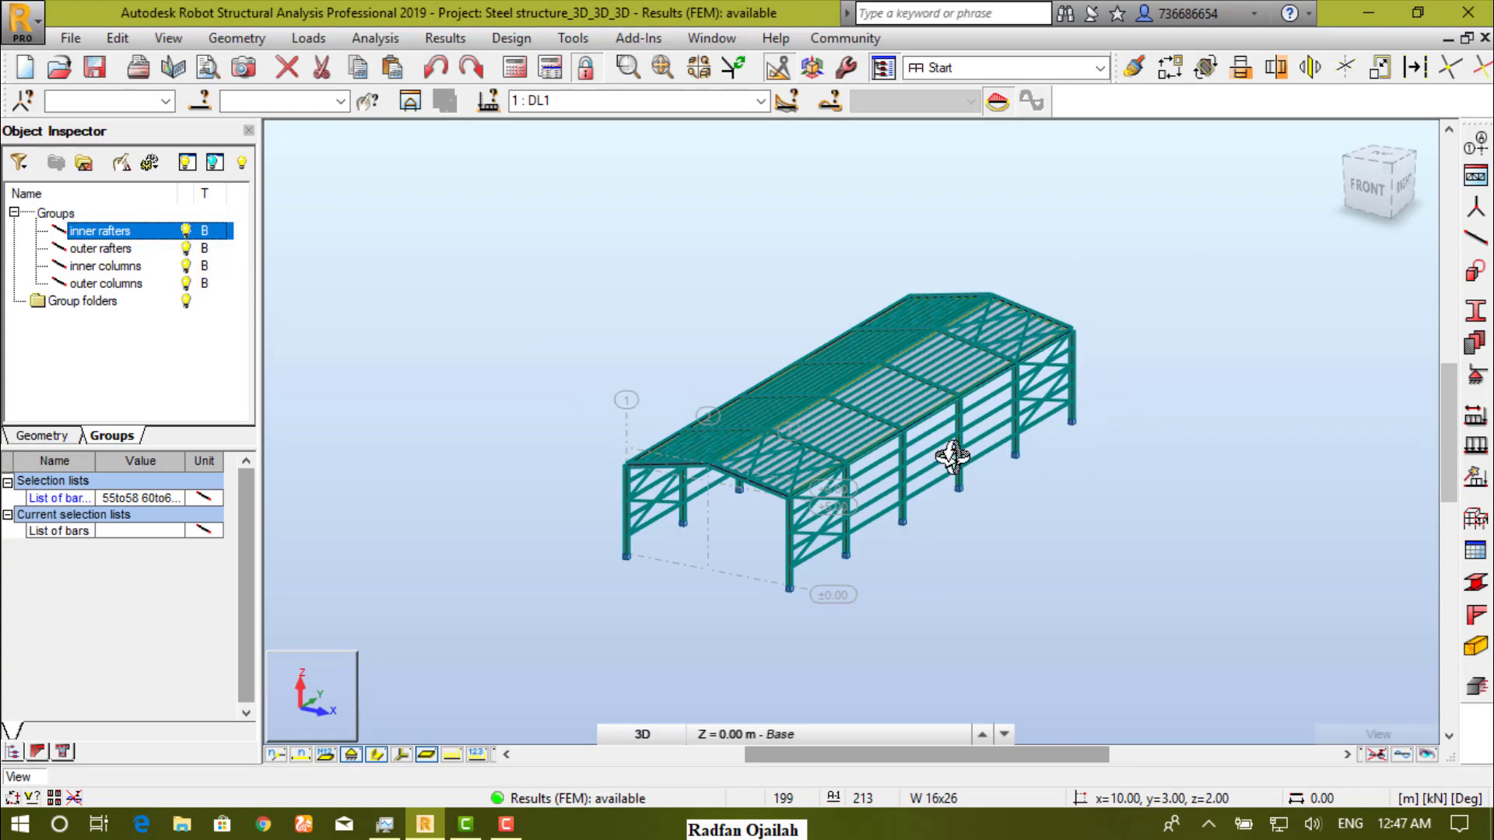
scroll(834, 537, up, 2)
scroll(834, 537, up, 1)
scroll(833, 535, down, 4)
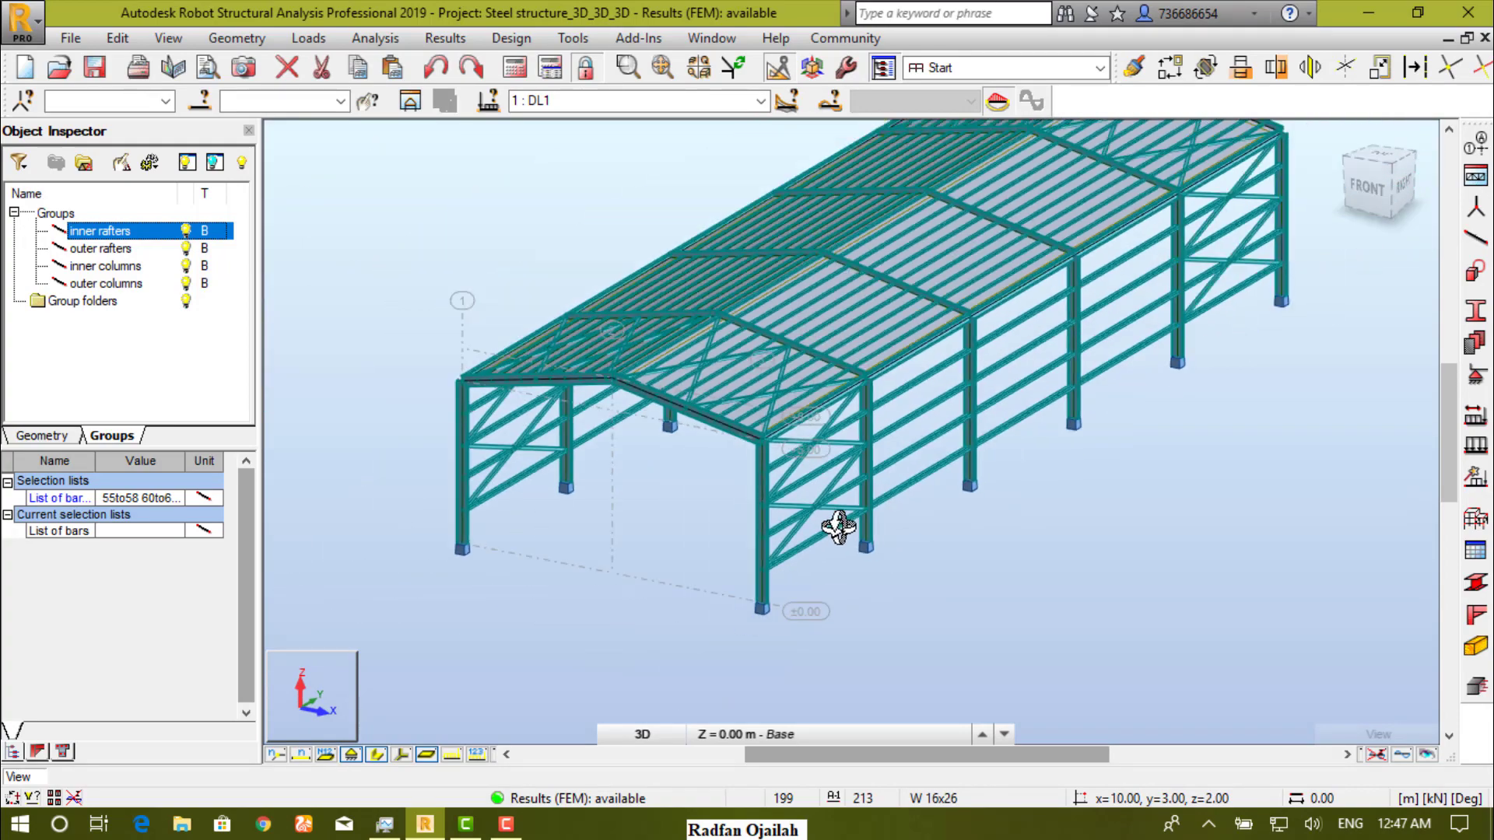
scroll(834, 533, up, 4)
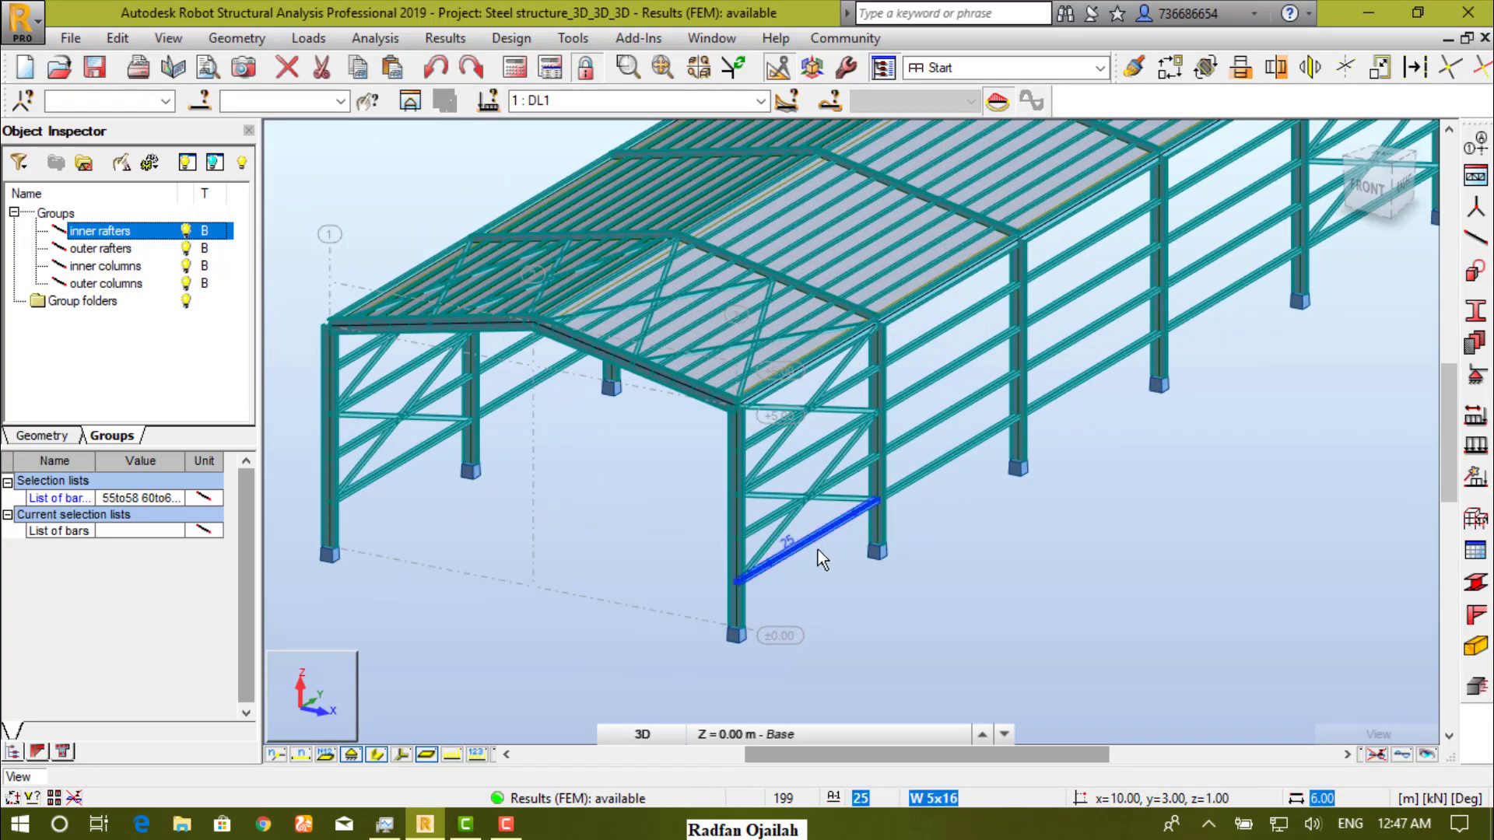
scroll(593, 579, down, 2)
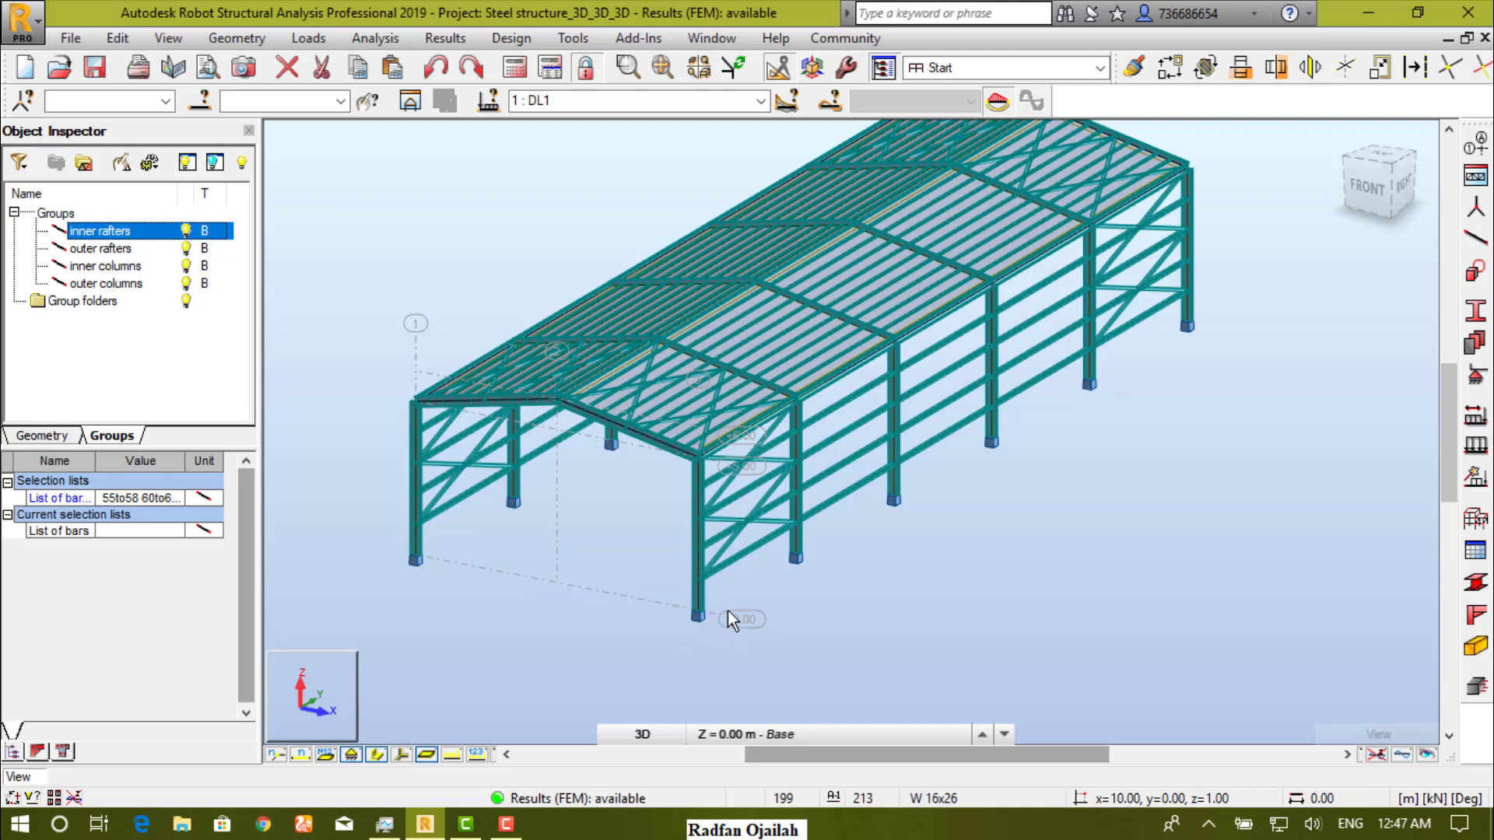
- Select all bracing members by the HSSQ 4x4x0.25 cross-section, starting from a diagonal brace in the front side bay
scroll(728, 634, down, 1)
scroll(748, 580, up, 2)
scroll(743, 583, down, 1)
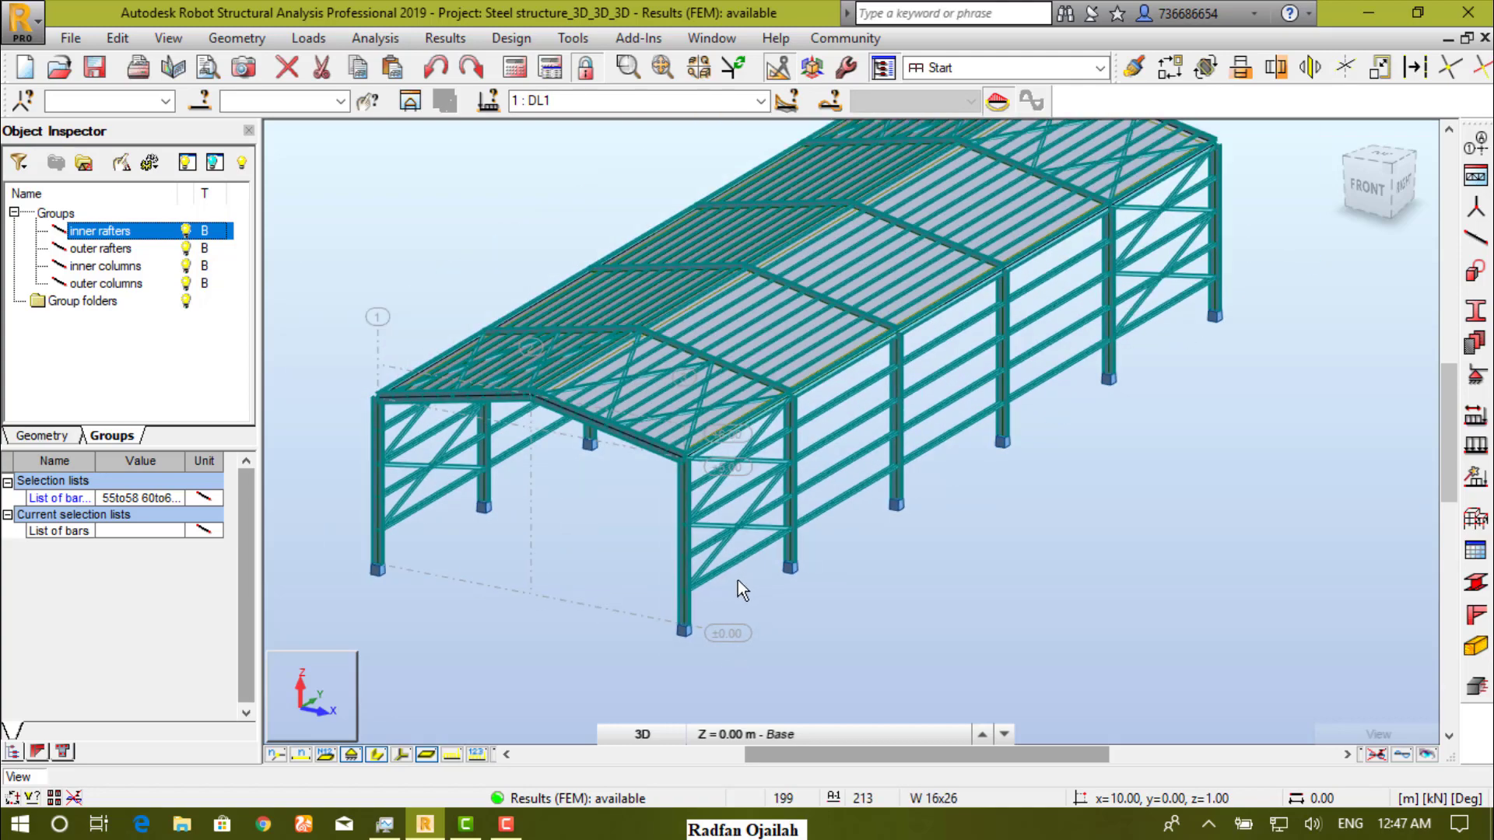
scroll(744, 580, down, 1)
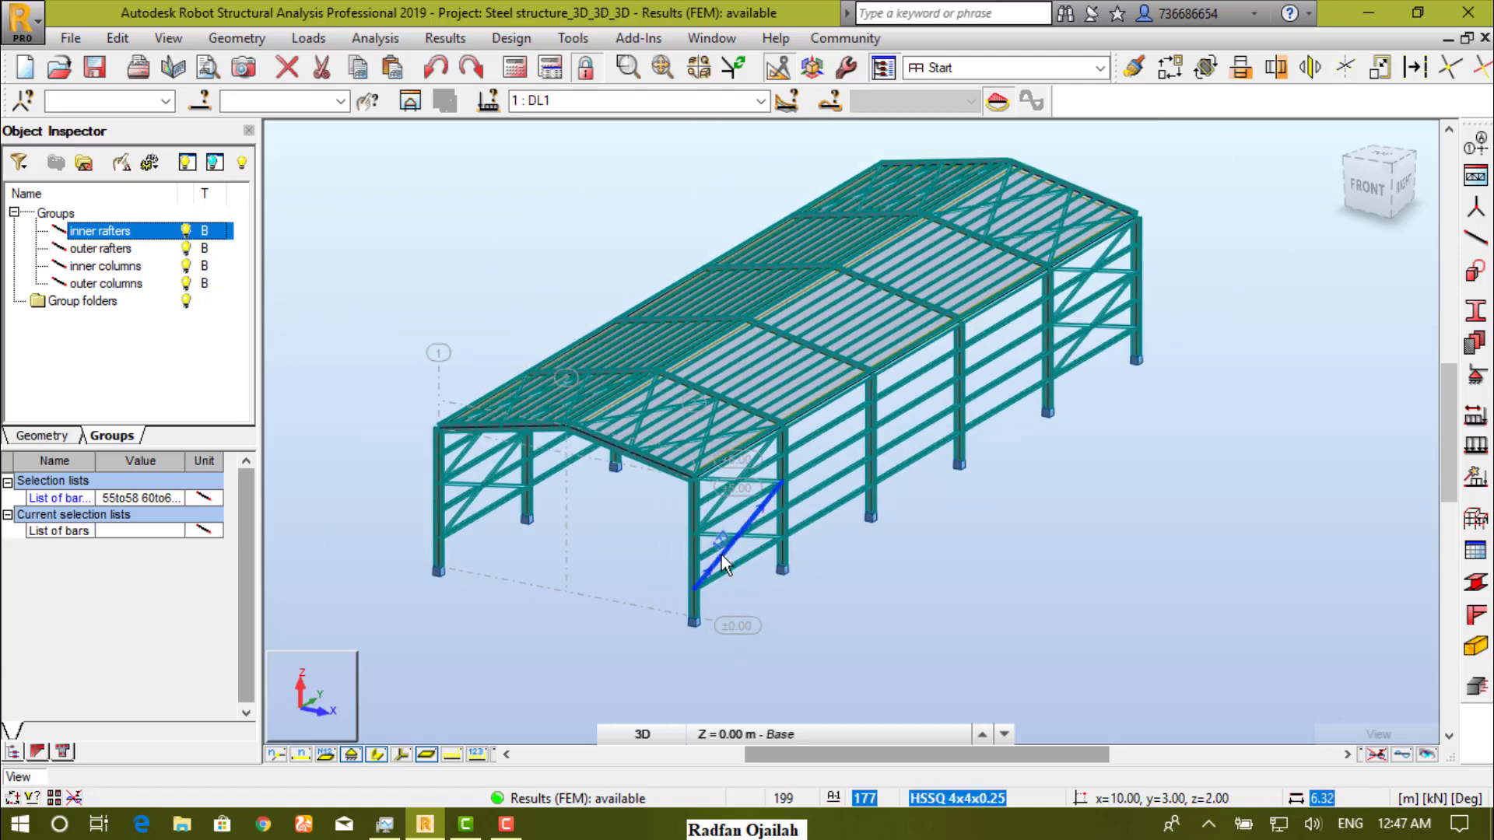
click(721, 554)
right_click(721, 554)
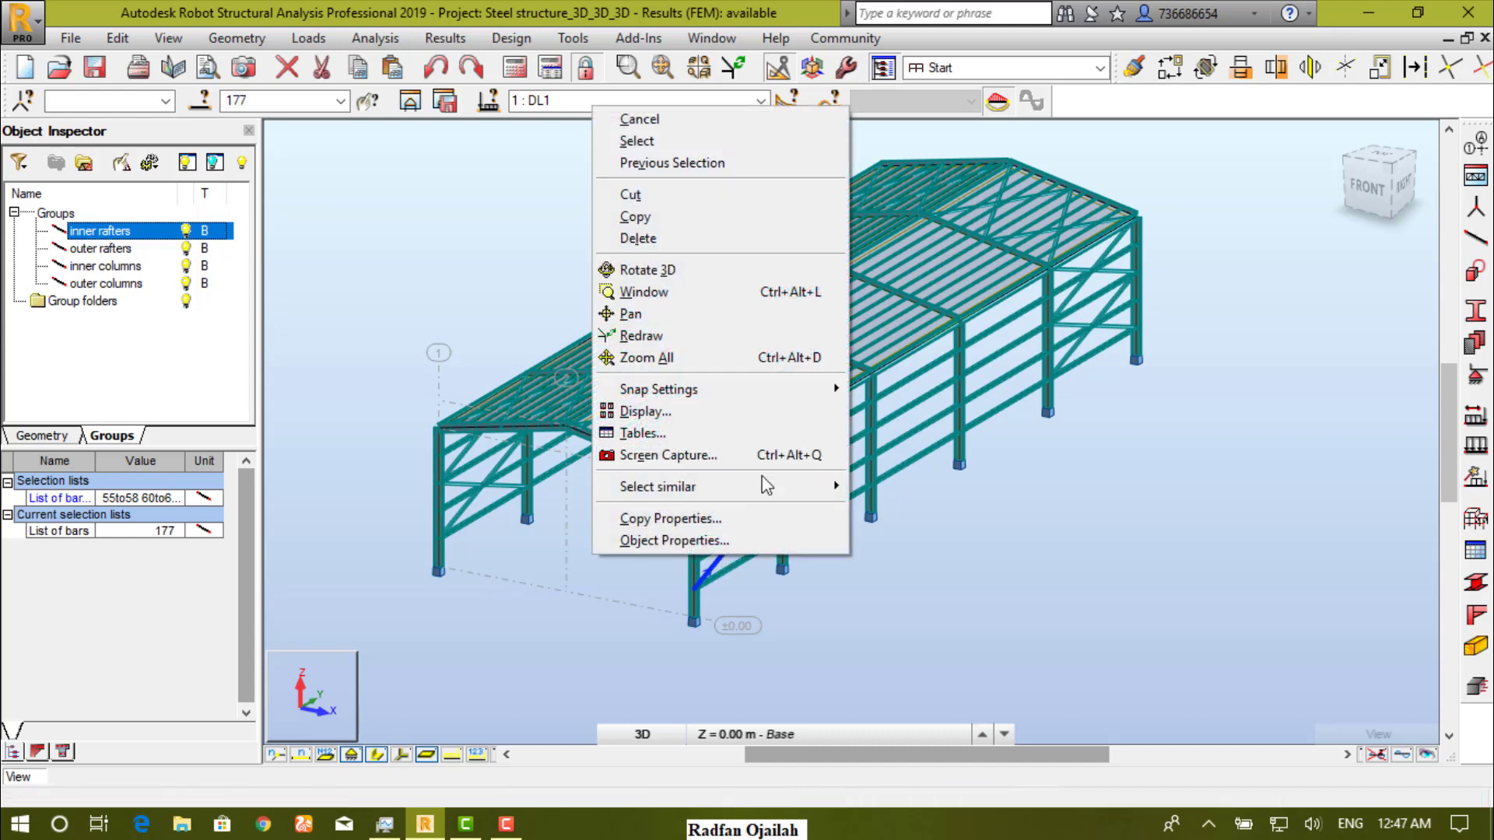
mouse_move(760, 483)
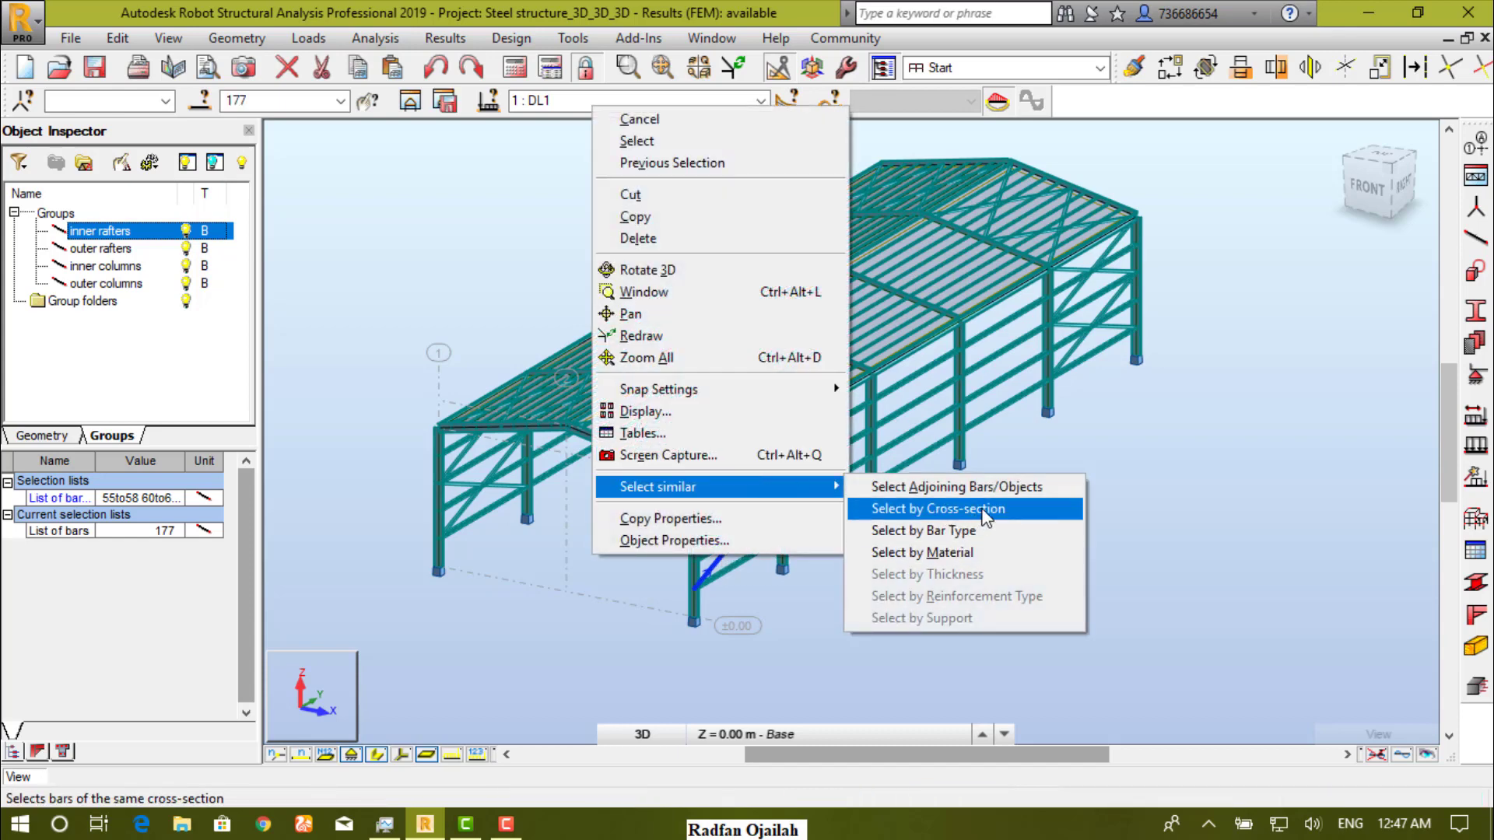
click(984, 509)
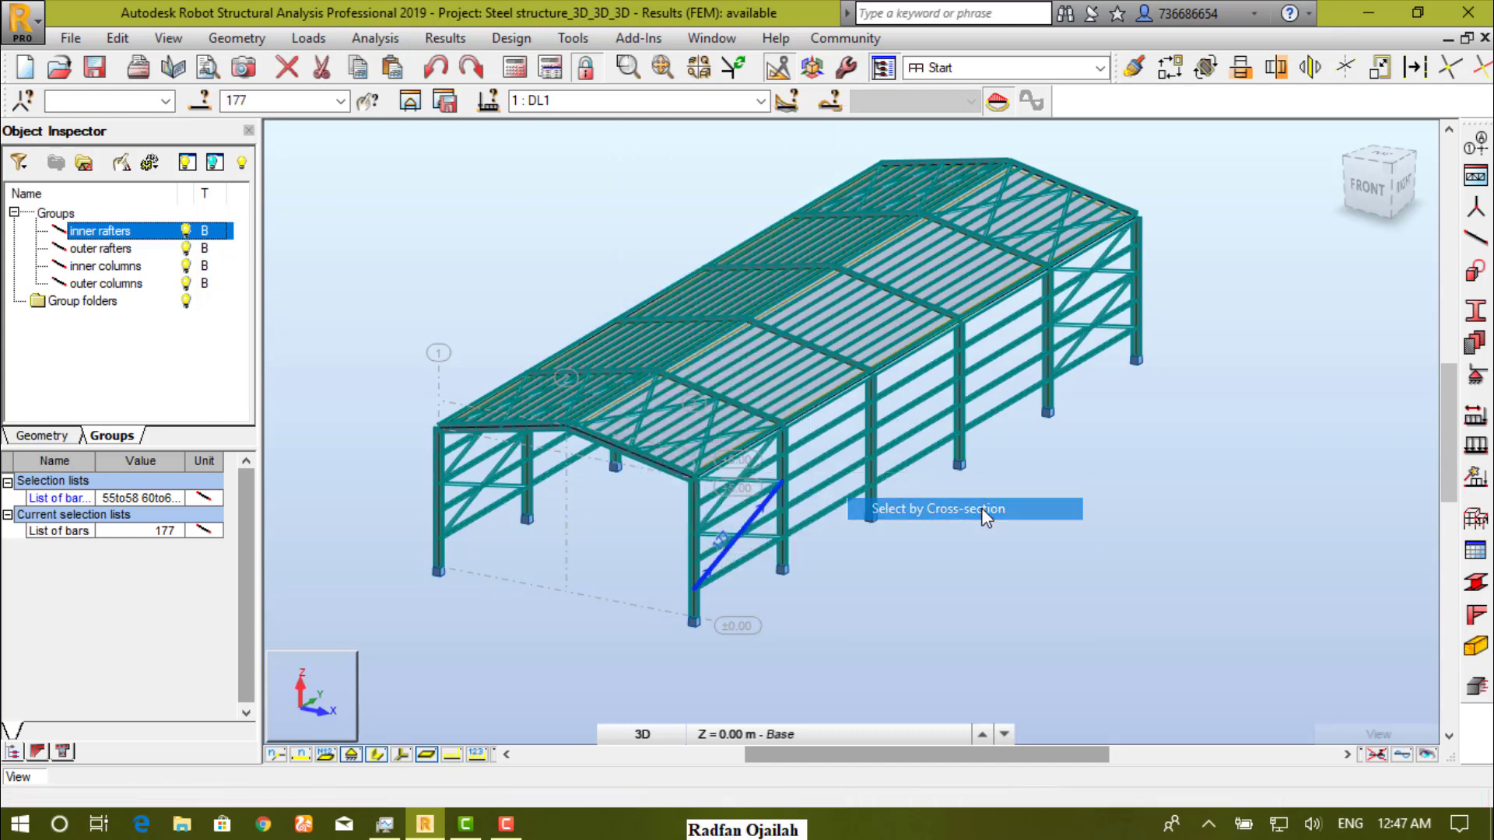
- Save the selected bracing members as a bar group named "Braces" and clear the selection
click(85, 163)
click(97, 303)
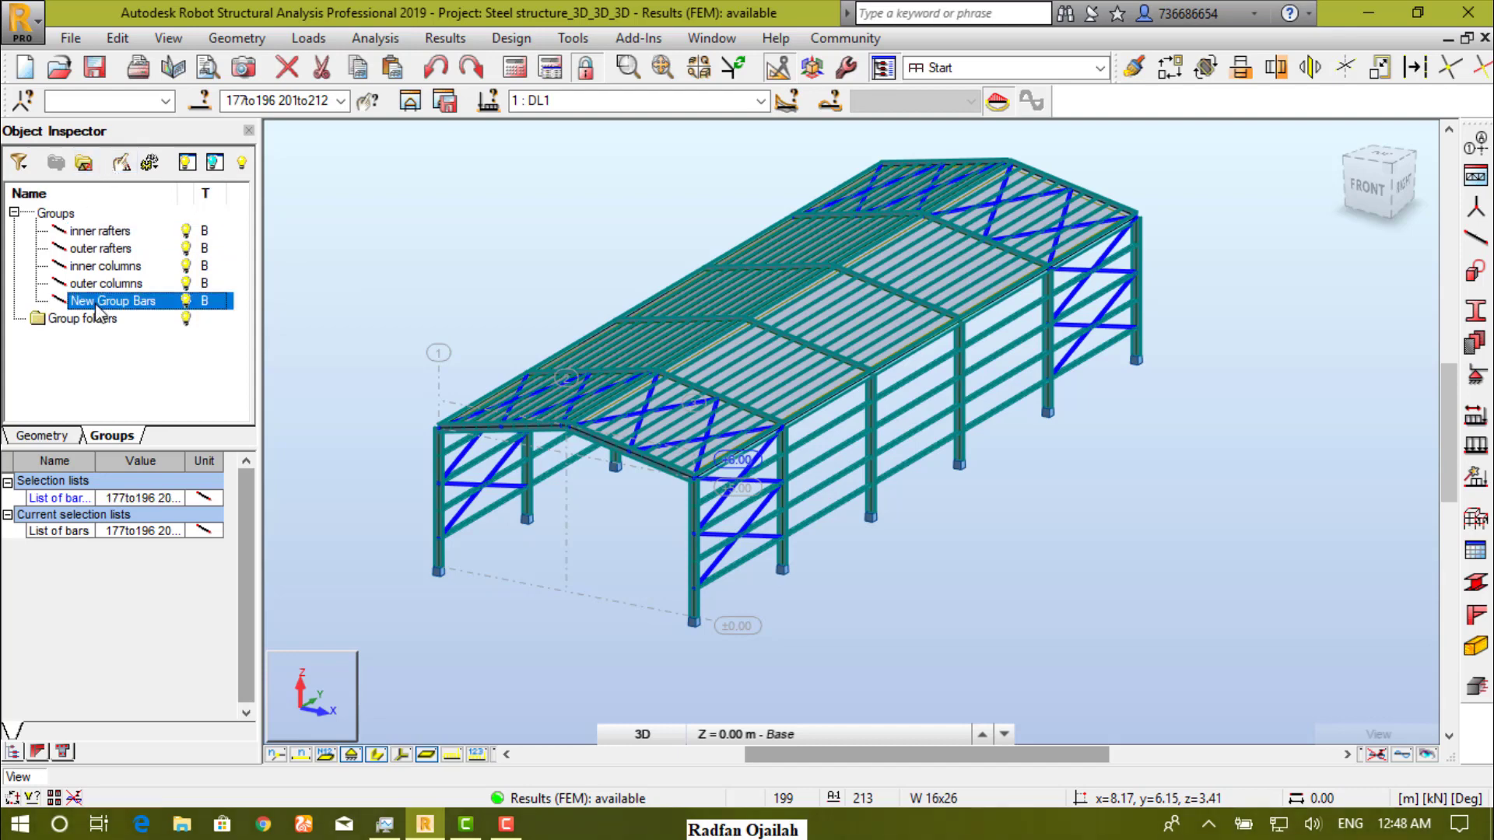
click(97, 307)
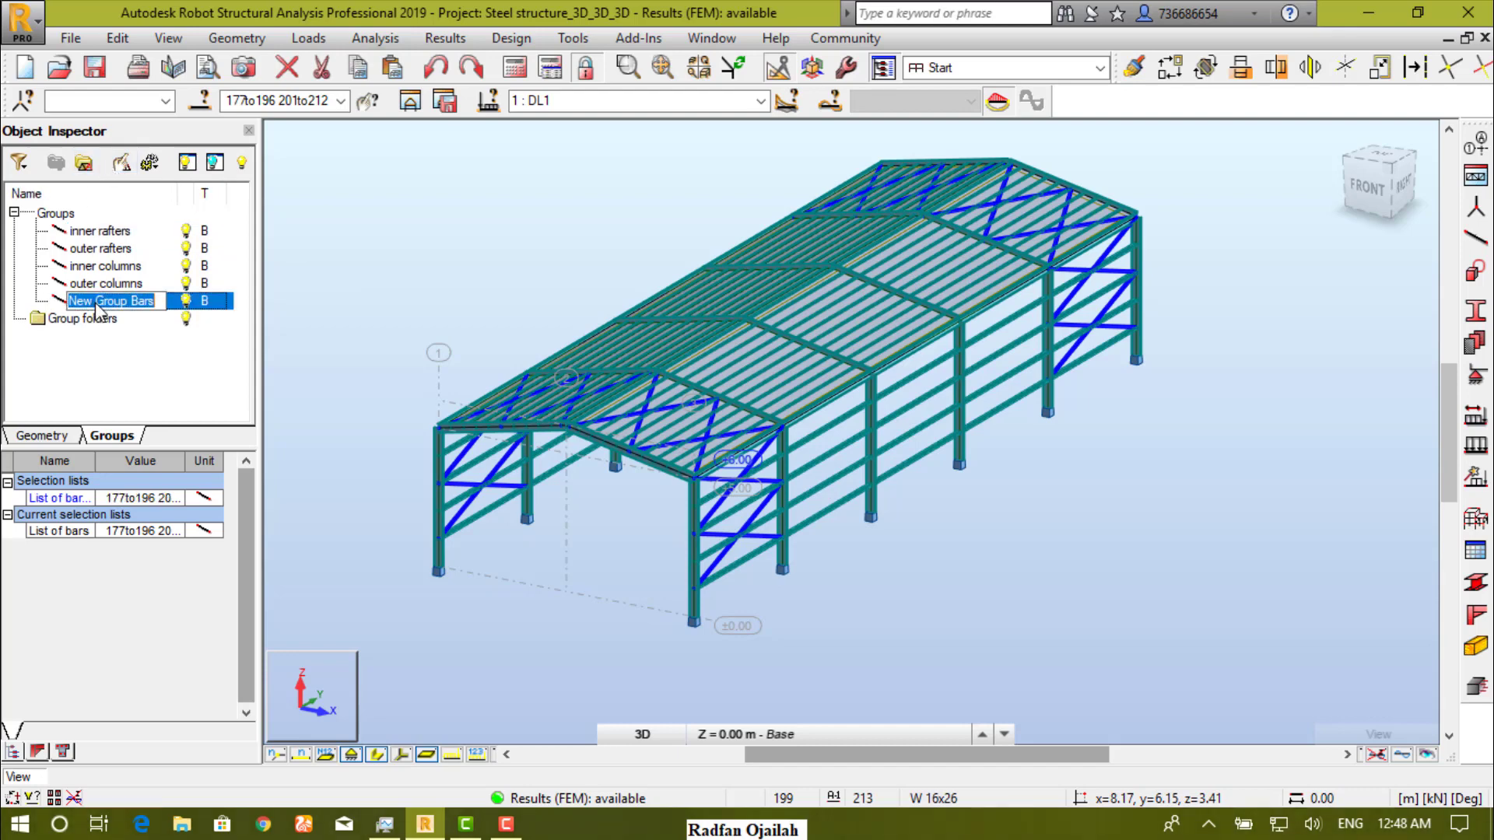
text(B)
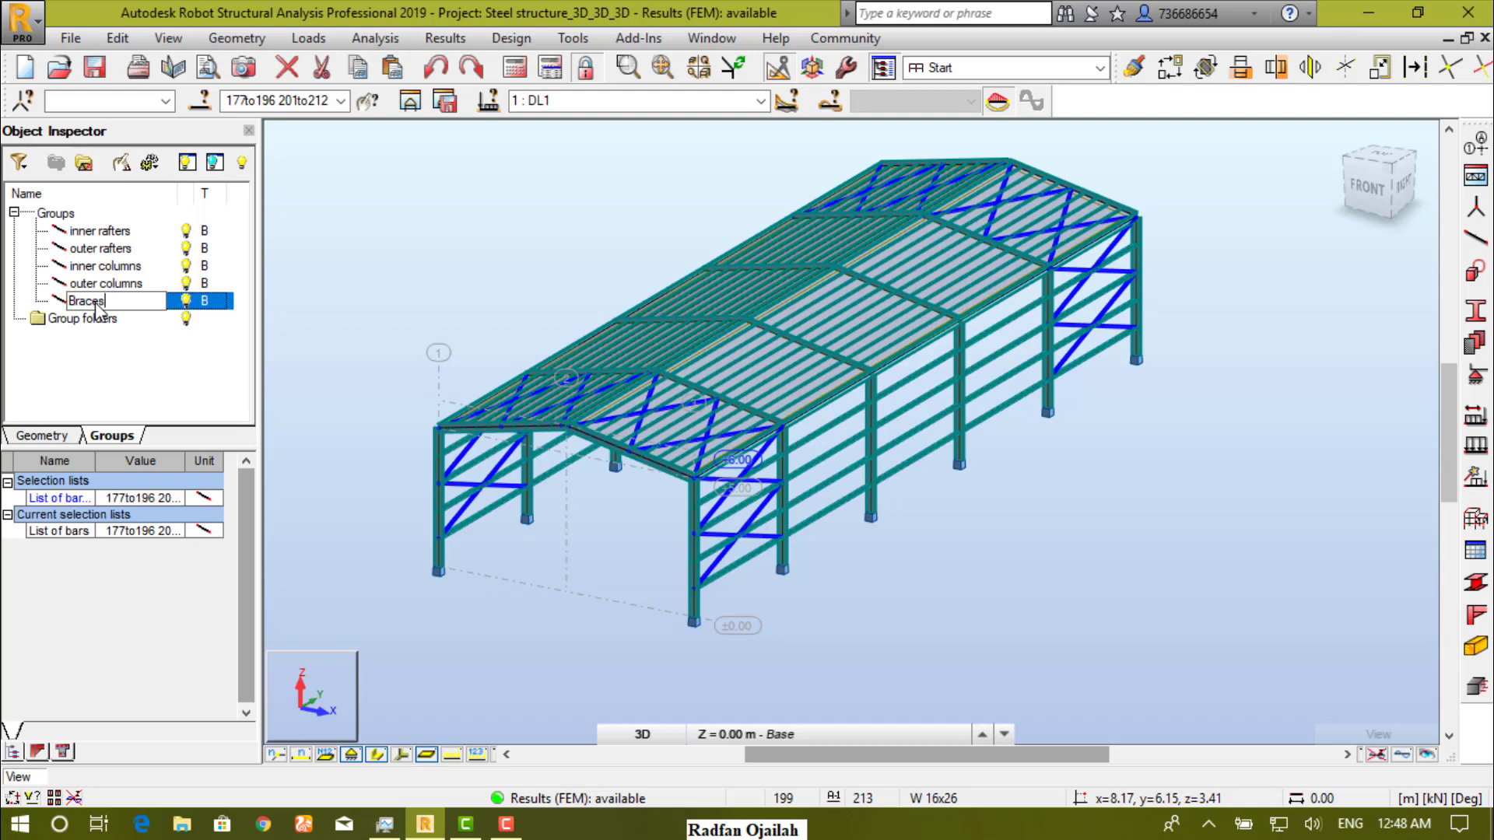
text(races)
key(Return)
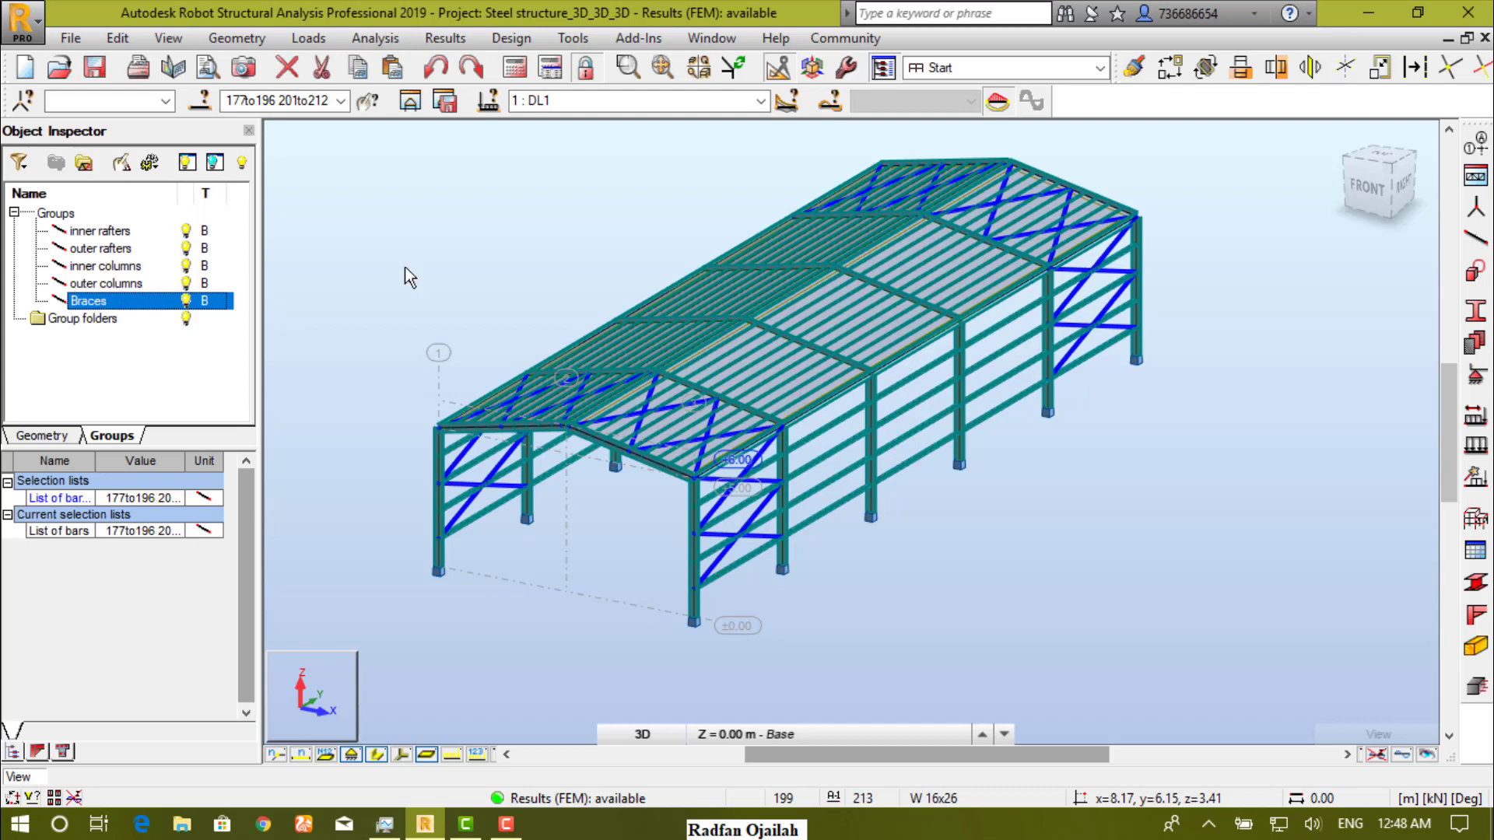
click(568, 574)
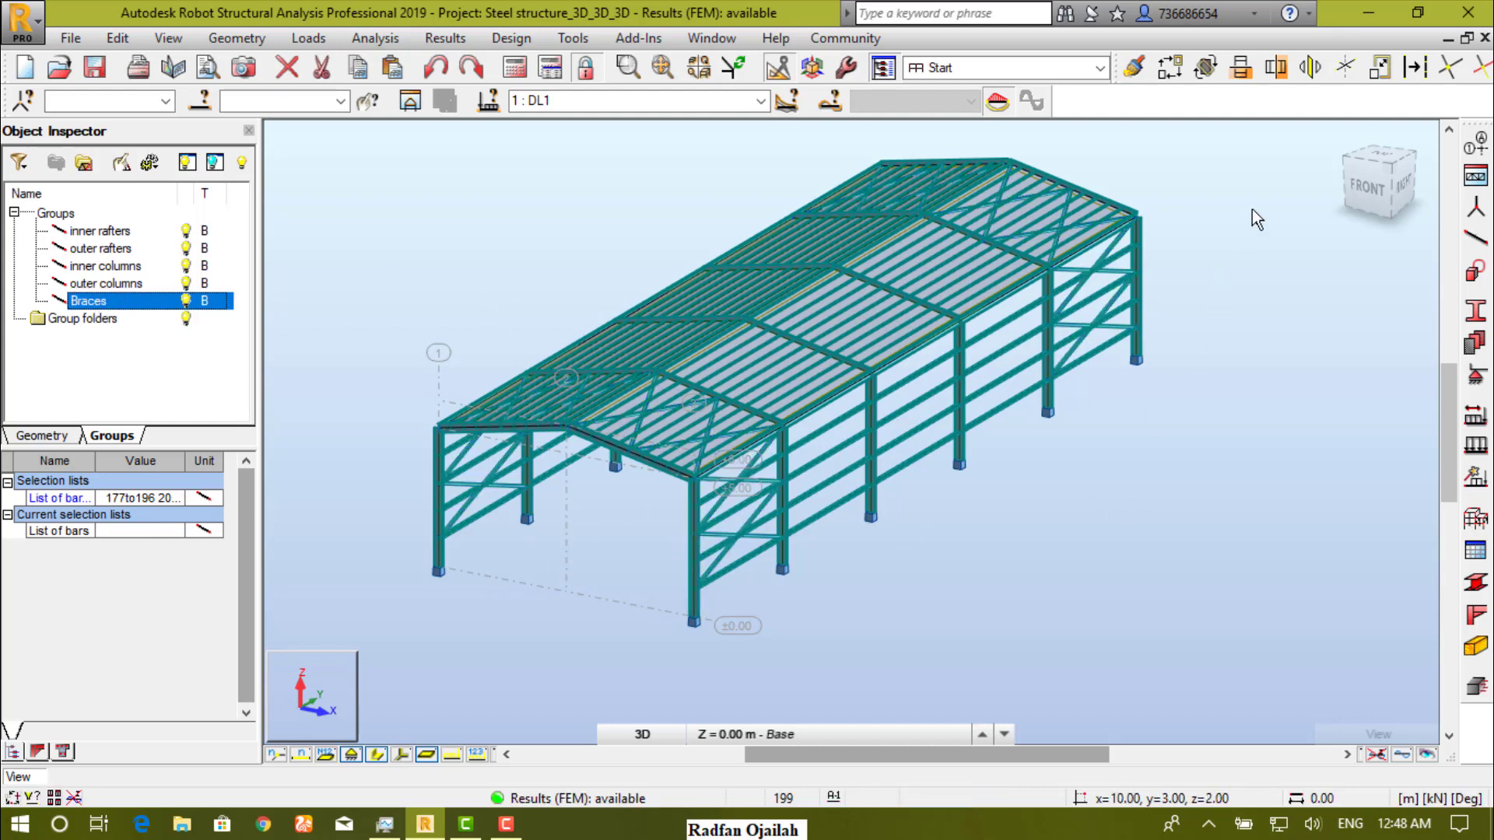
- Show the model from the top and select all longitudinal edge beams sharing the W 10x22 cross-section
click(1380, 151)
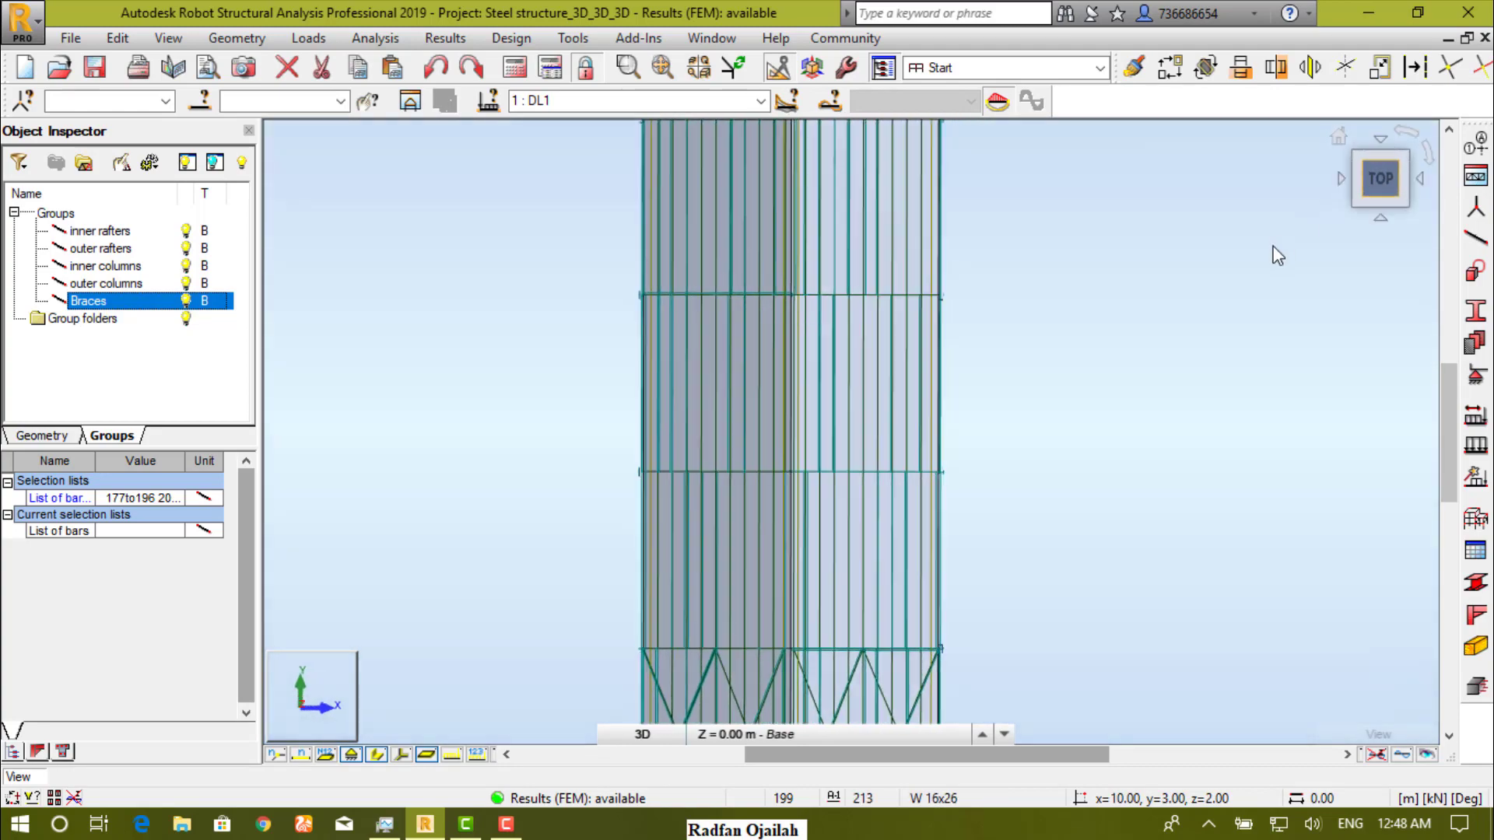
scroll(809, 614, up, 4)
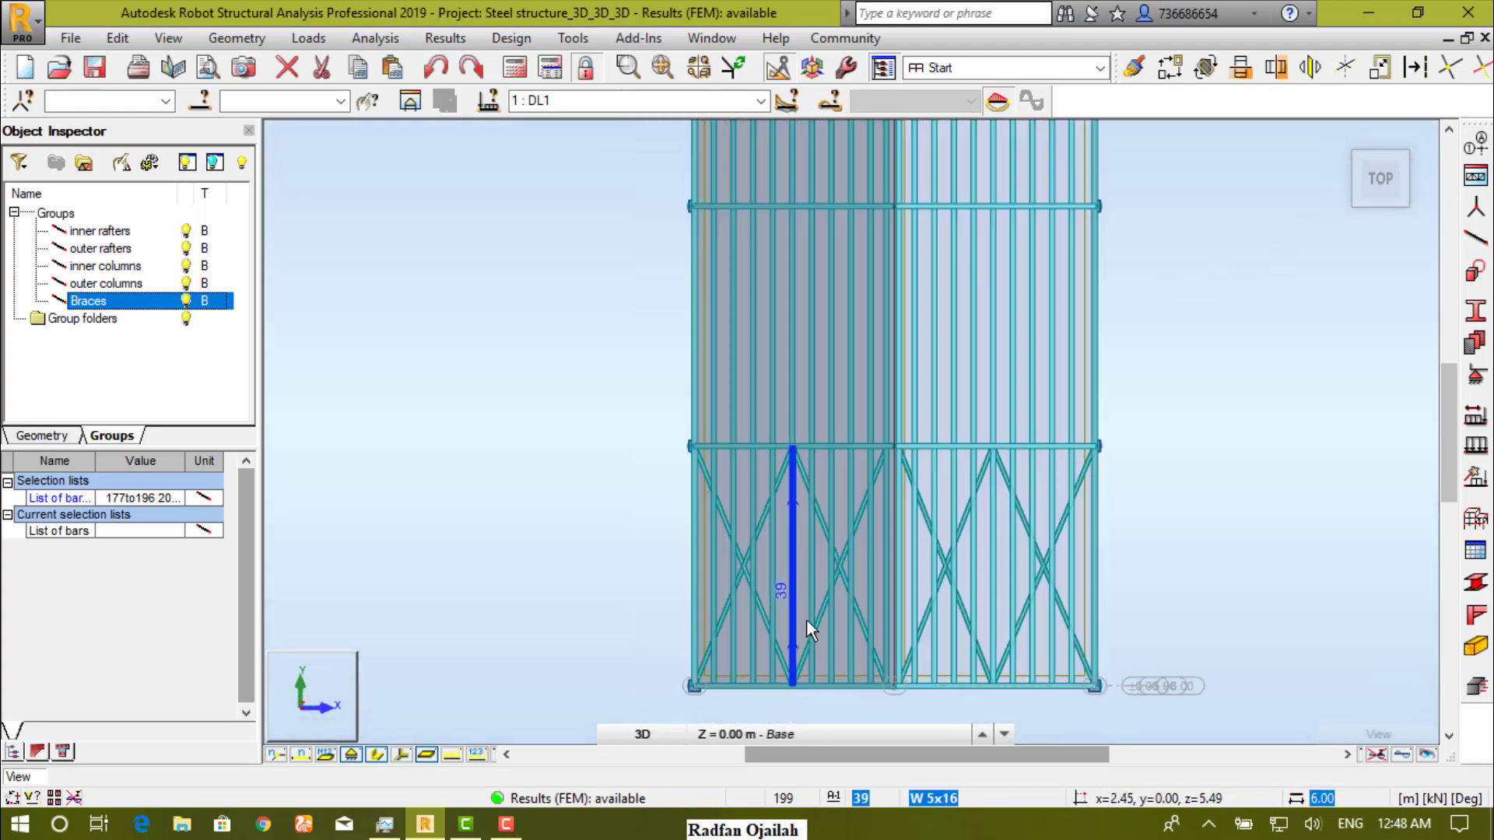
scroll(644, 566, down, 2)
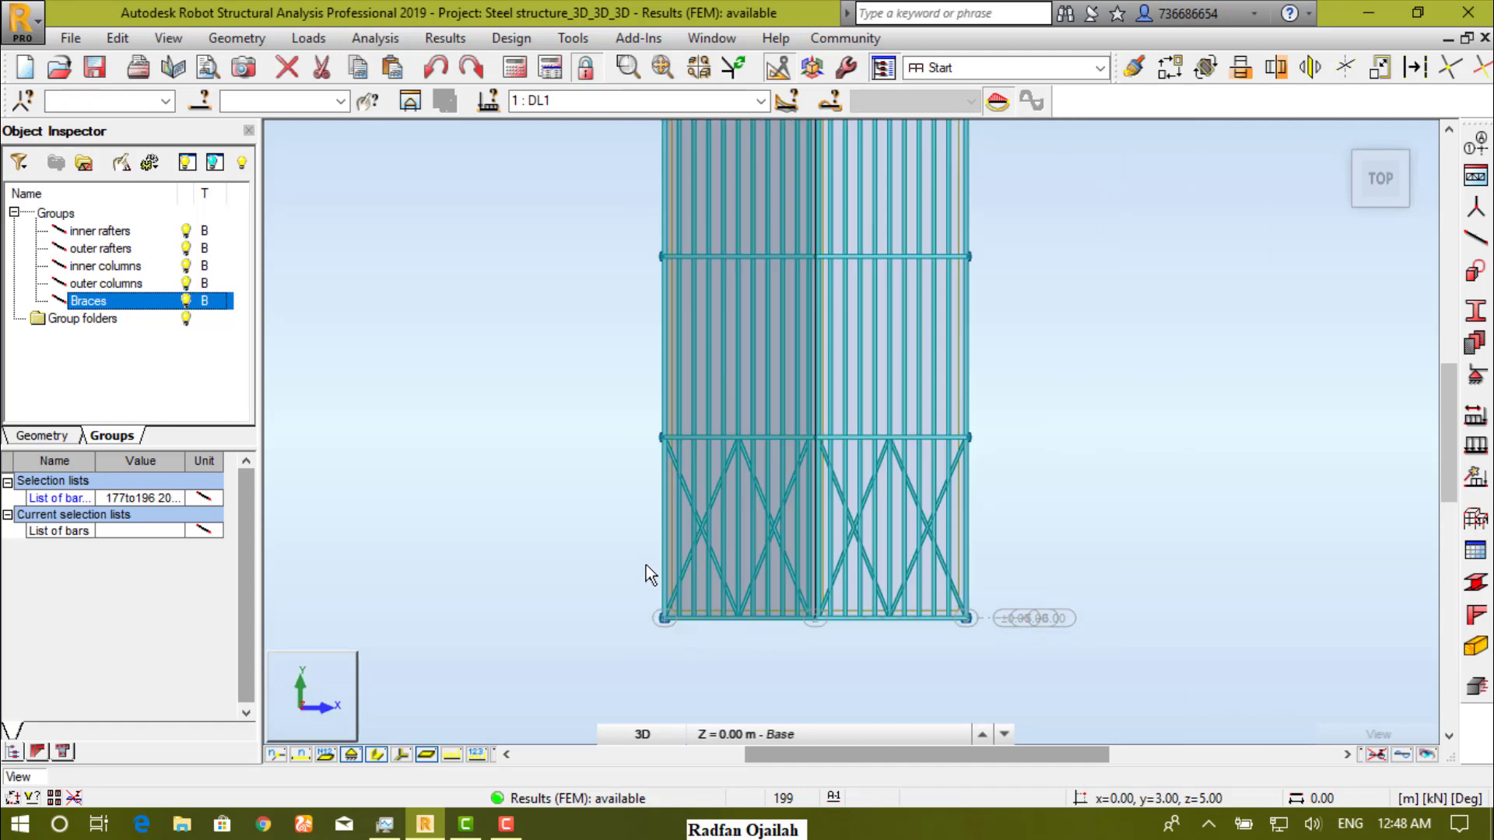
scroll(987, 361, up, 4)
scroll(965, 467, down, 6)
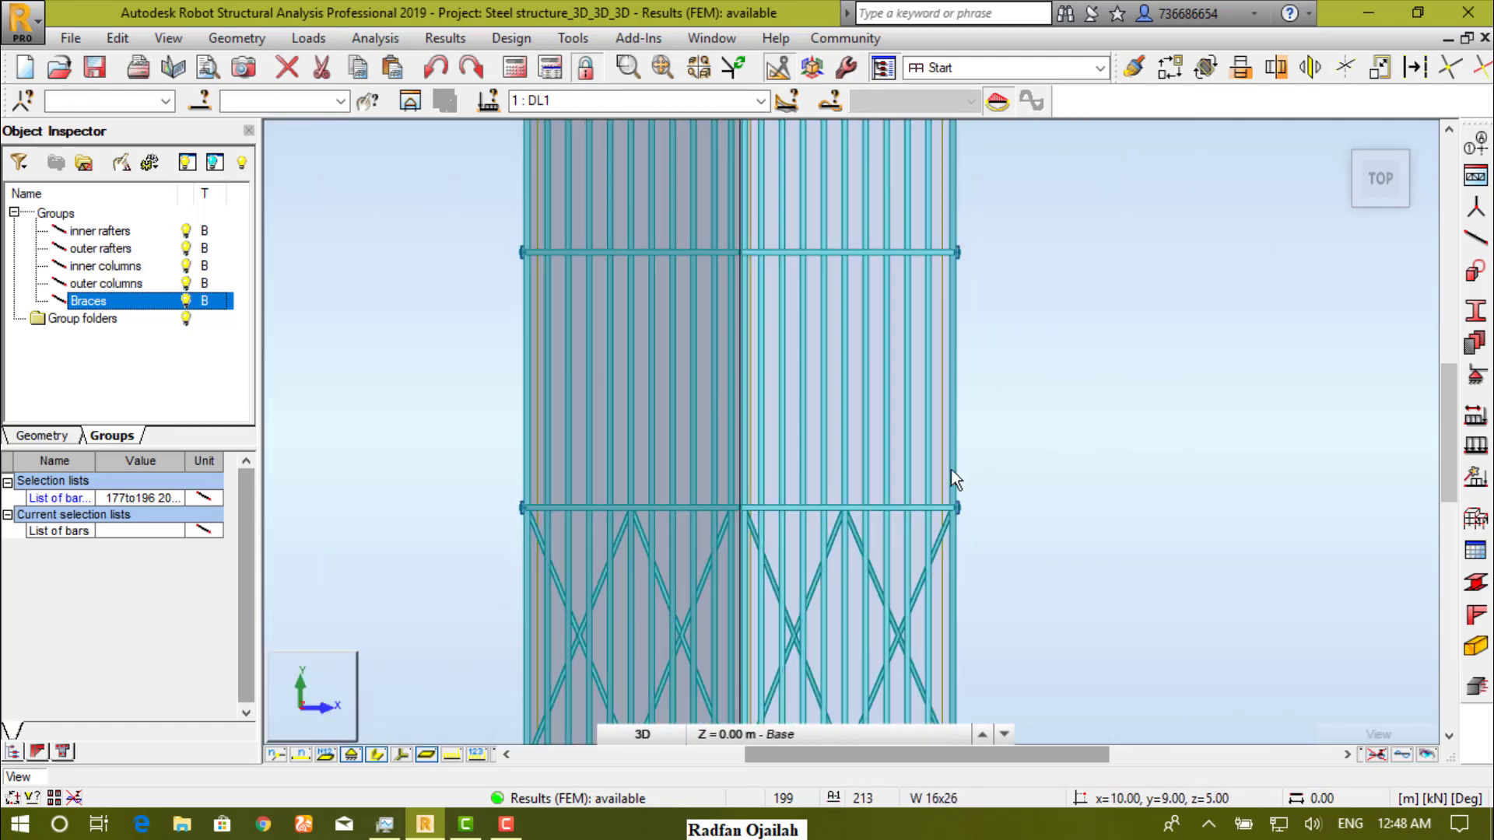
scroll(884, 288, up, 3)
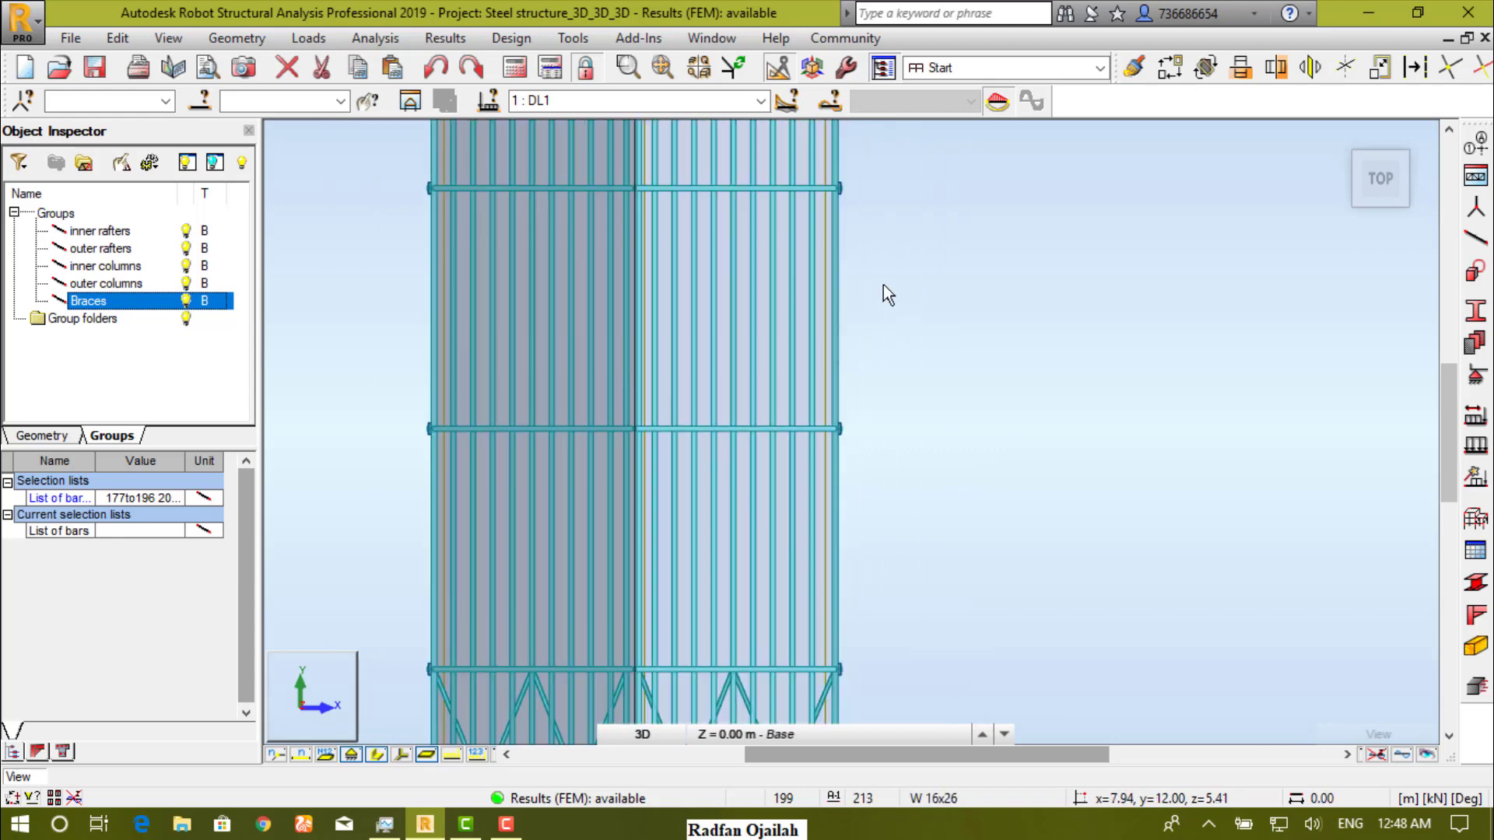
scroll(828, 487, up, 1)
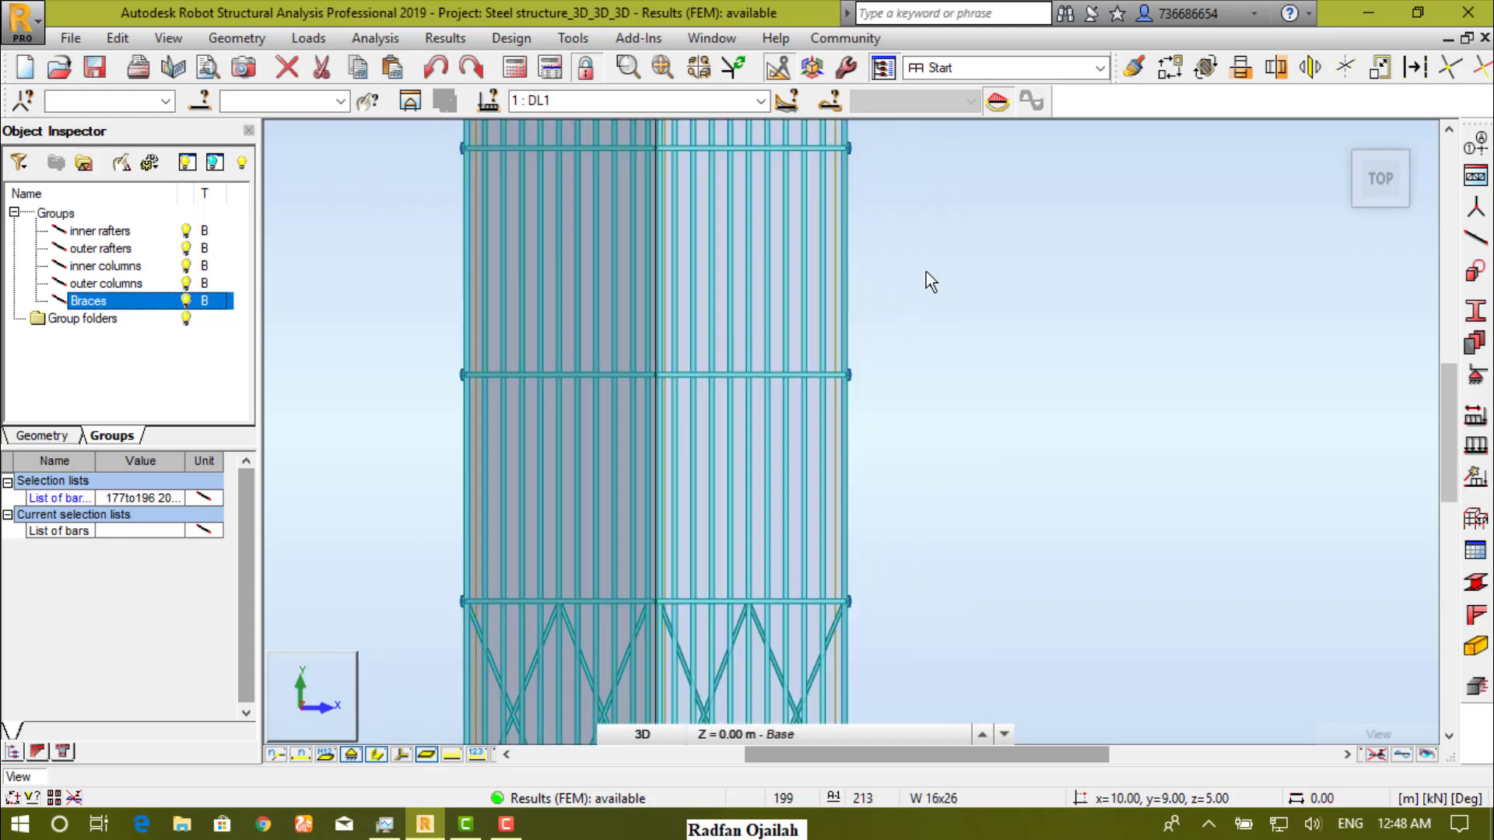
scroll(848, 475, up, 2)
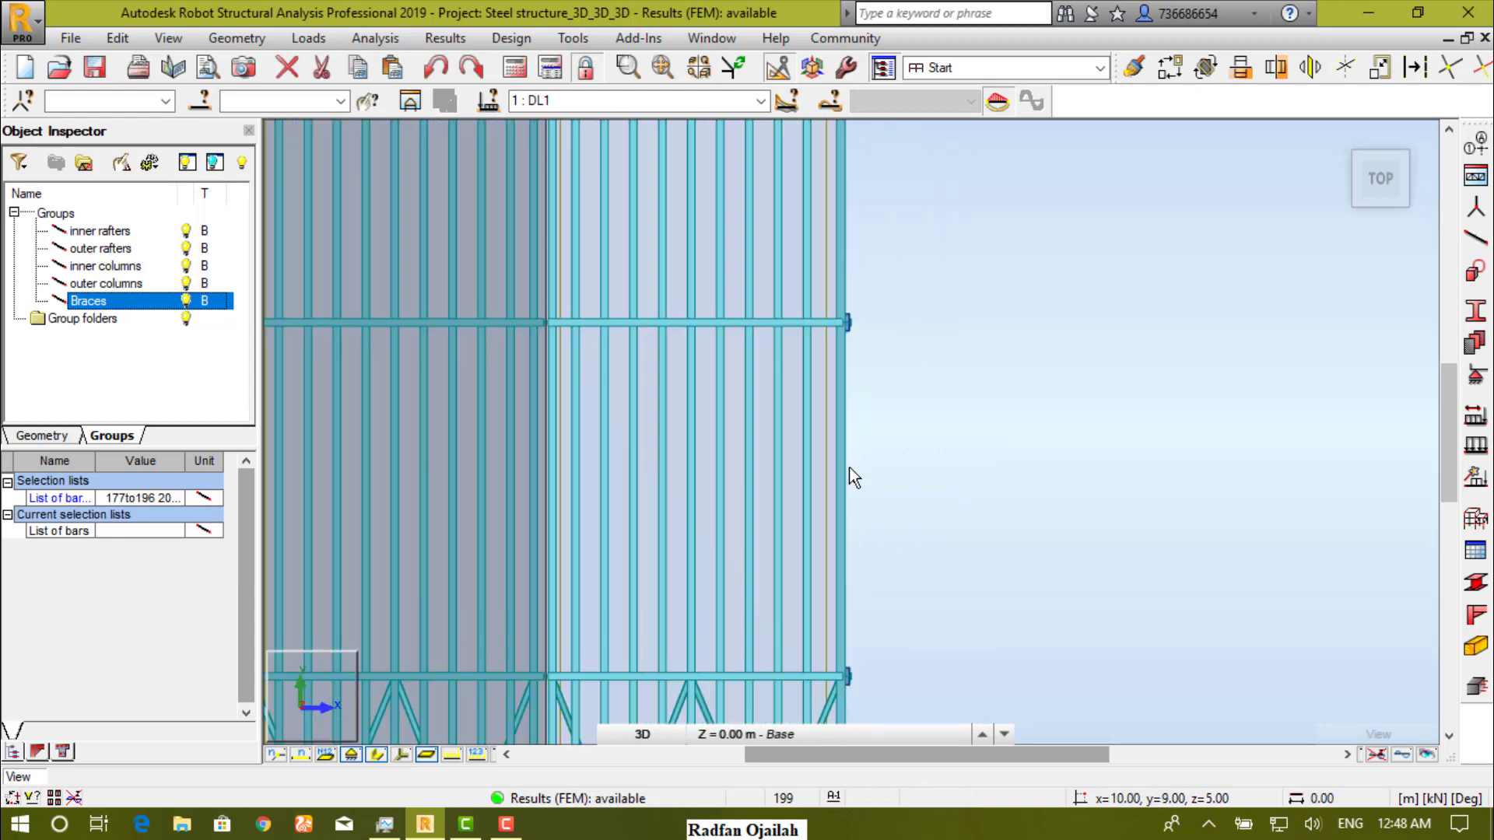
right_click(848, 478)
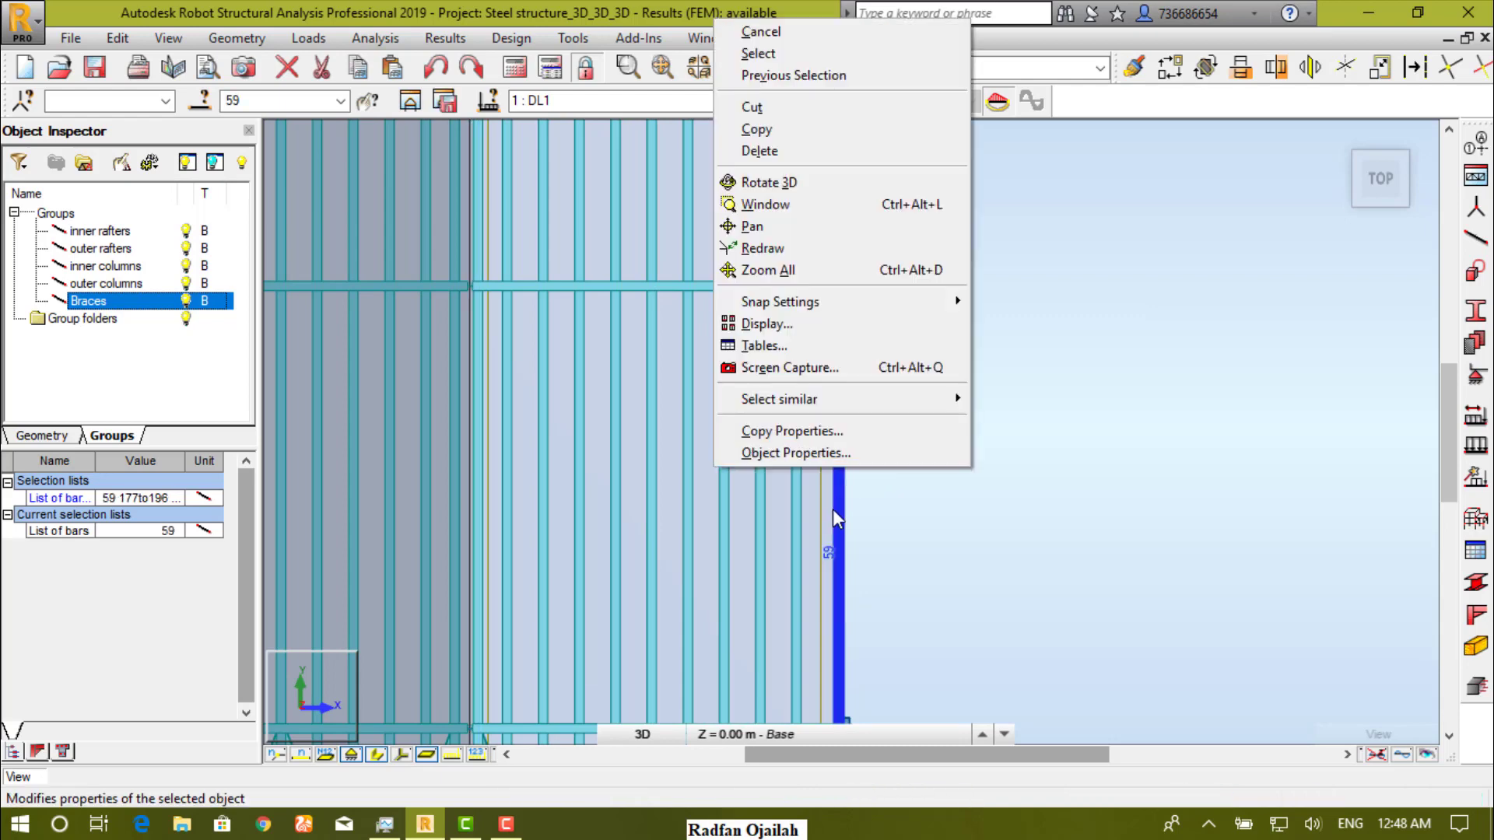
mouse_move(897, 413)
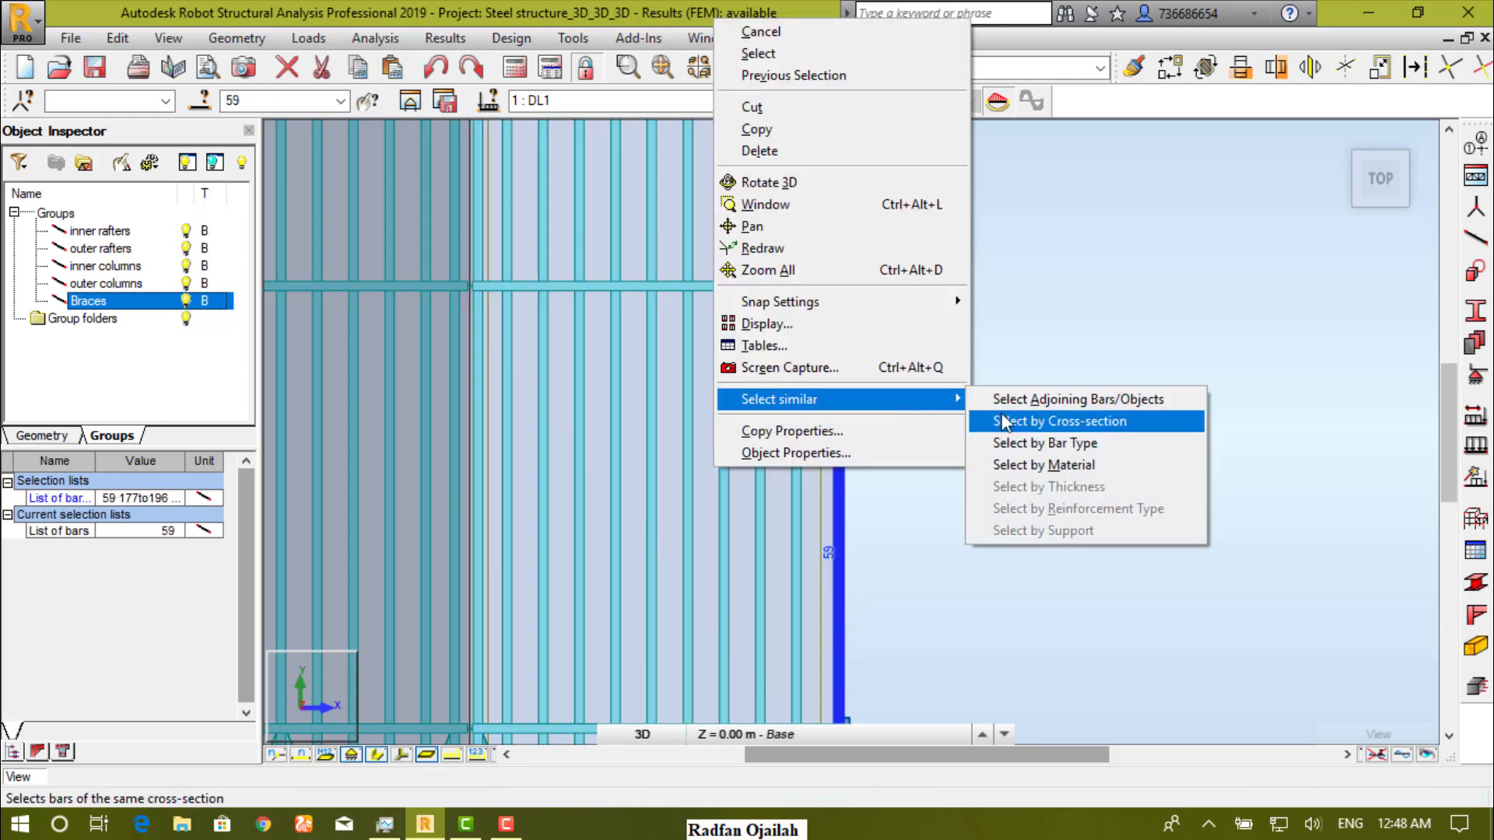
click(1019, 421)
scroll(969, 431, down, 5)
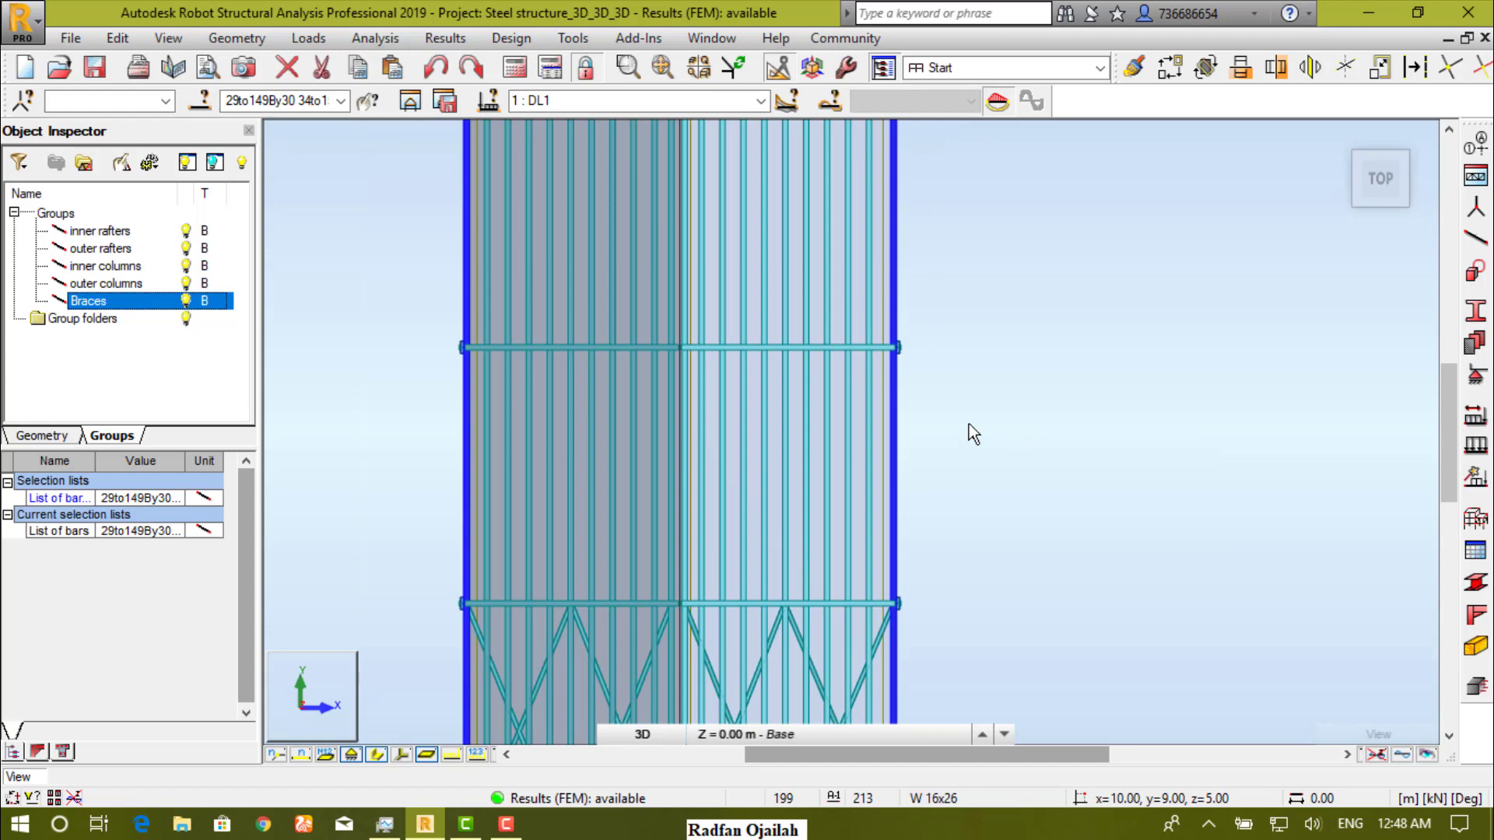
- Remove the four edge beams of the two braced end bays from the selection
scroll(917, 543, up, 5)
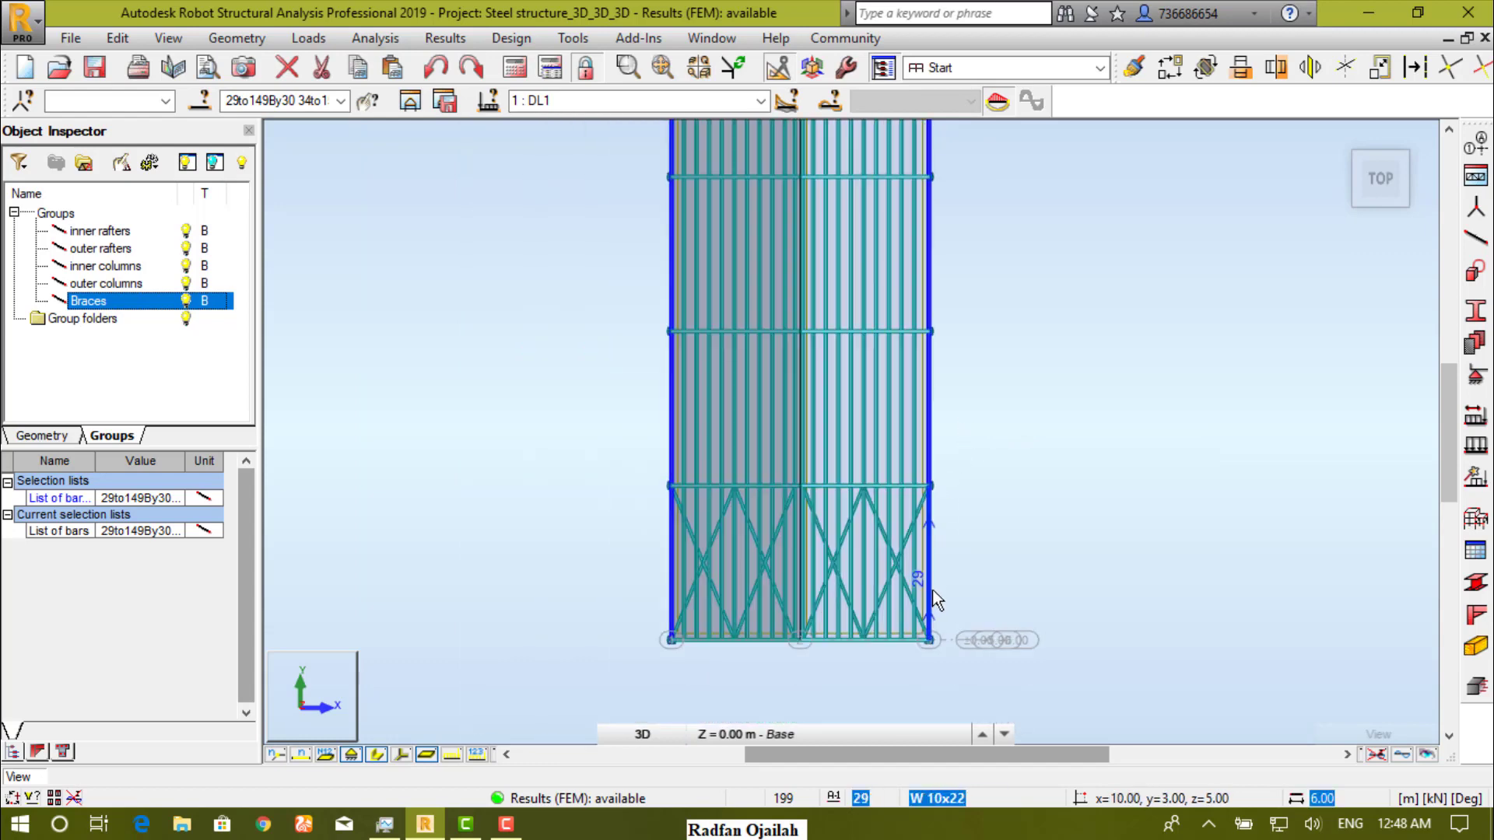
scroll(968, 590, down, 1)
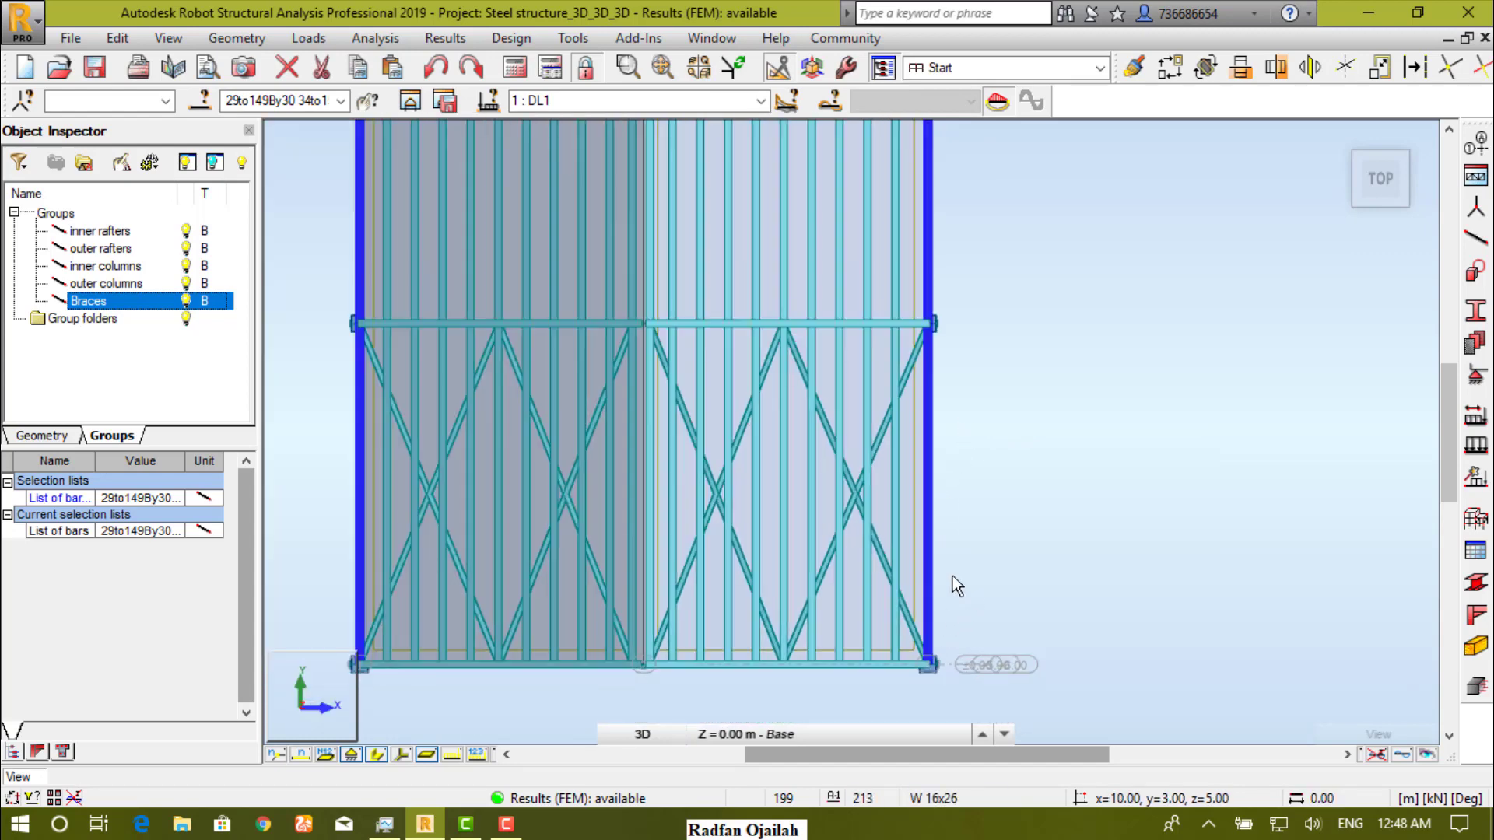
ctrl+click(929, 588)
ctrl+click(359, 543)
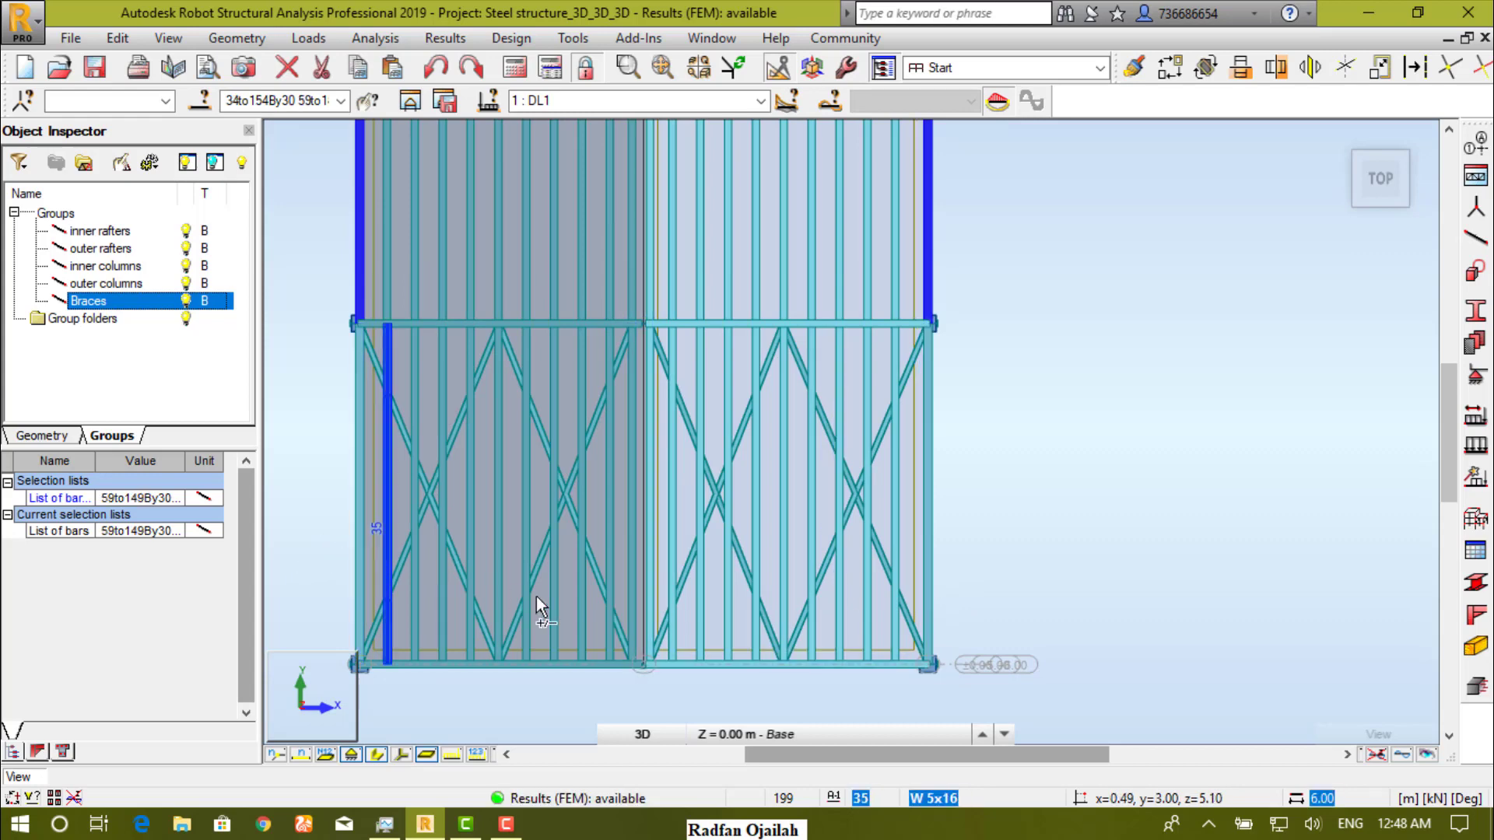
scroll(576, 622, down, 3)
scroll(558, 158, up, 4)
ctrl+click(464, 277)
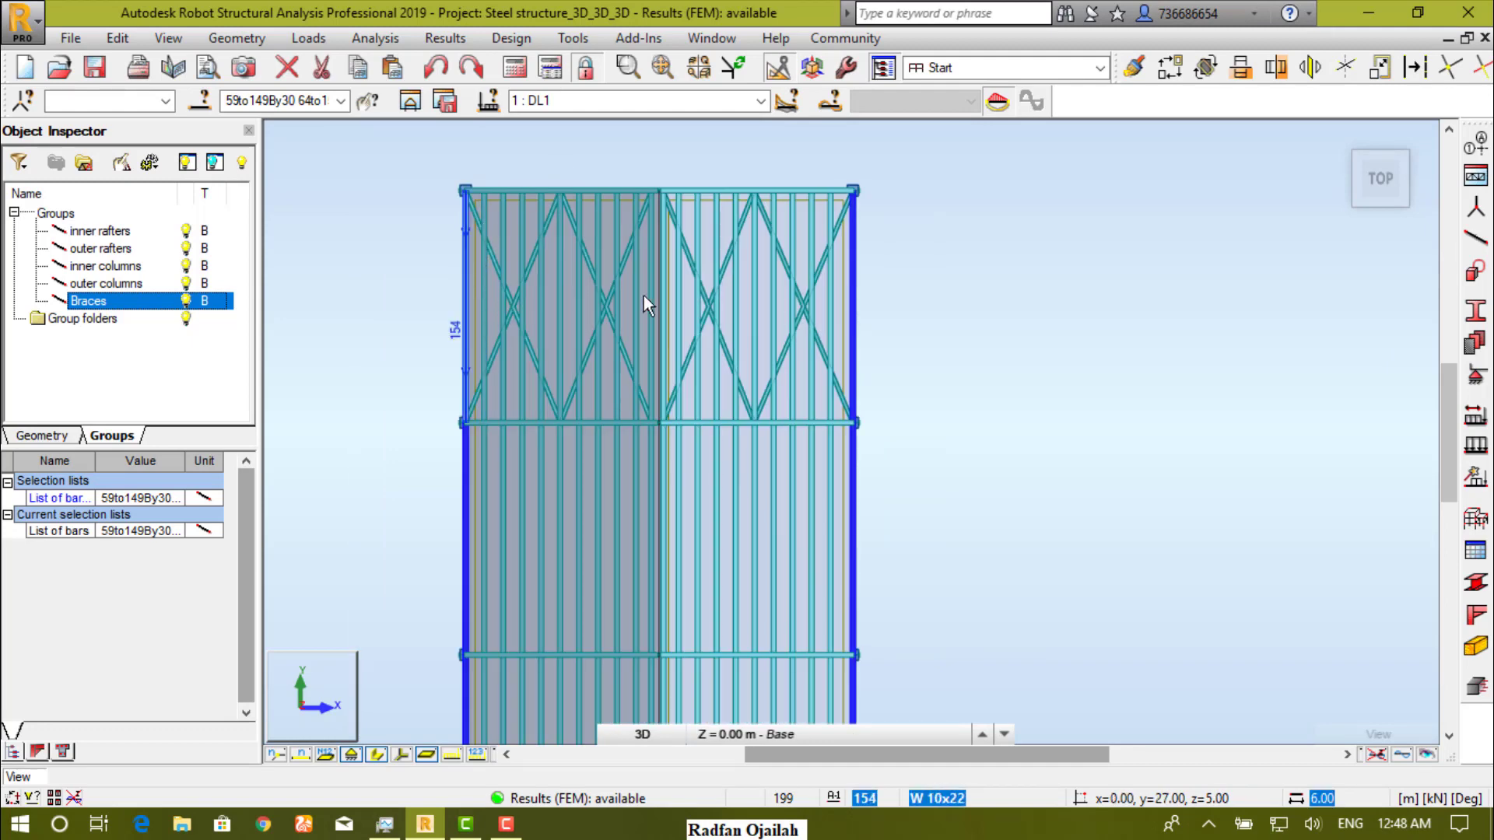
ctrl+click(856, 336)
scroll(945, 232, down, 2)
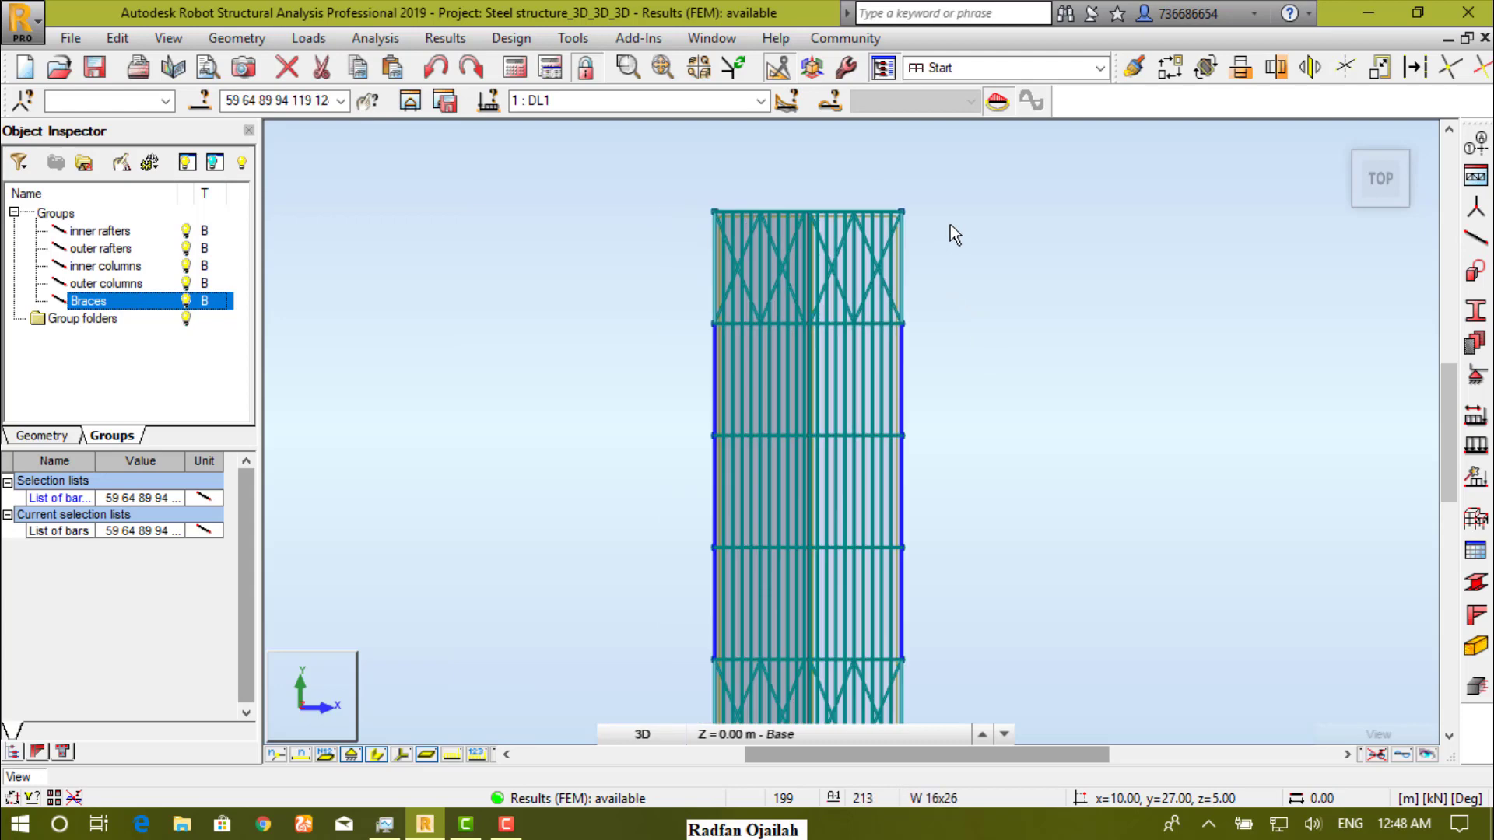
- Create a bar group from the selected inner-bay edge beams and name it "inner y beams"
click(83, 161)
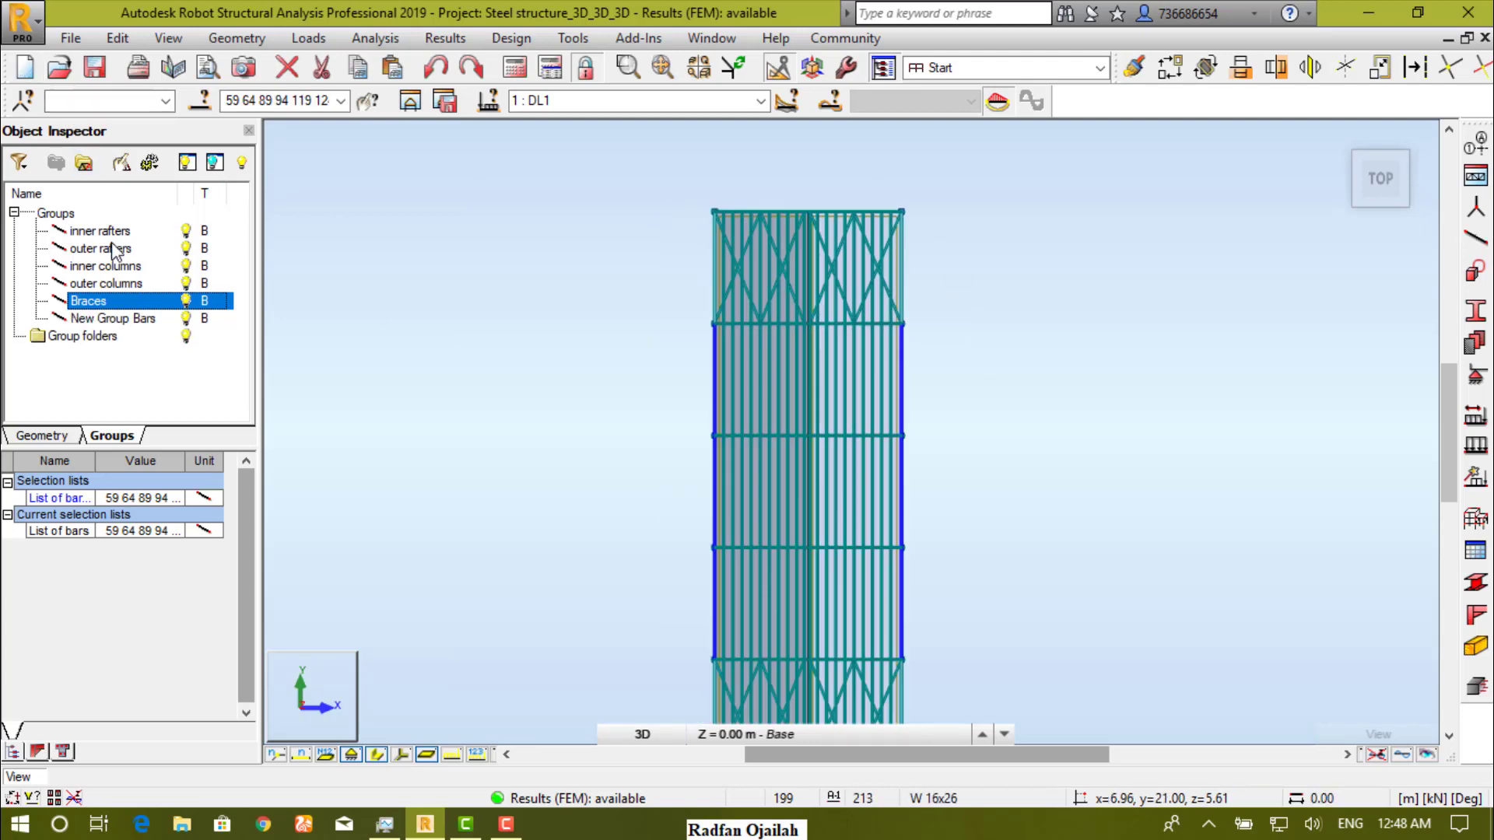
click(143, 319)
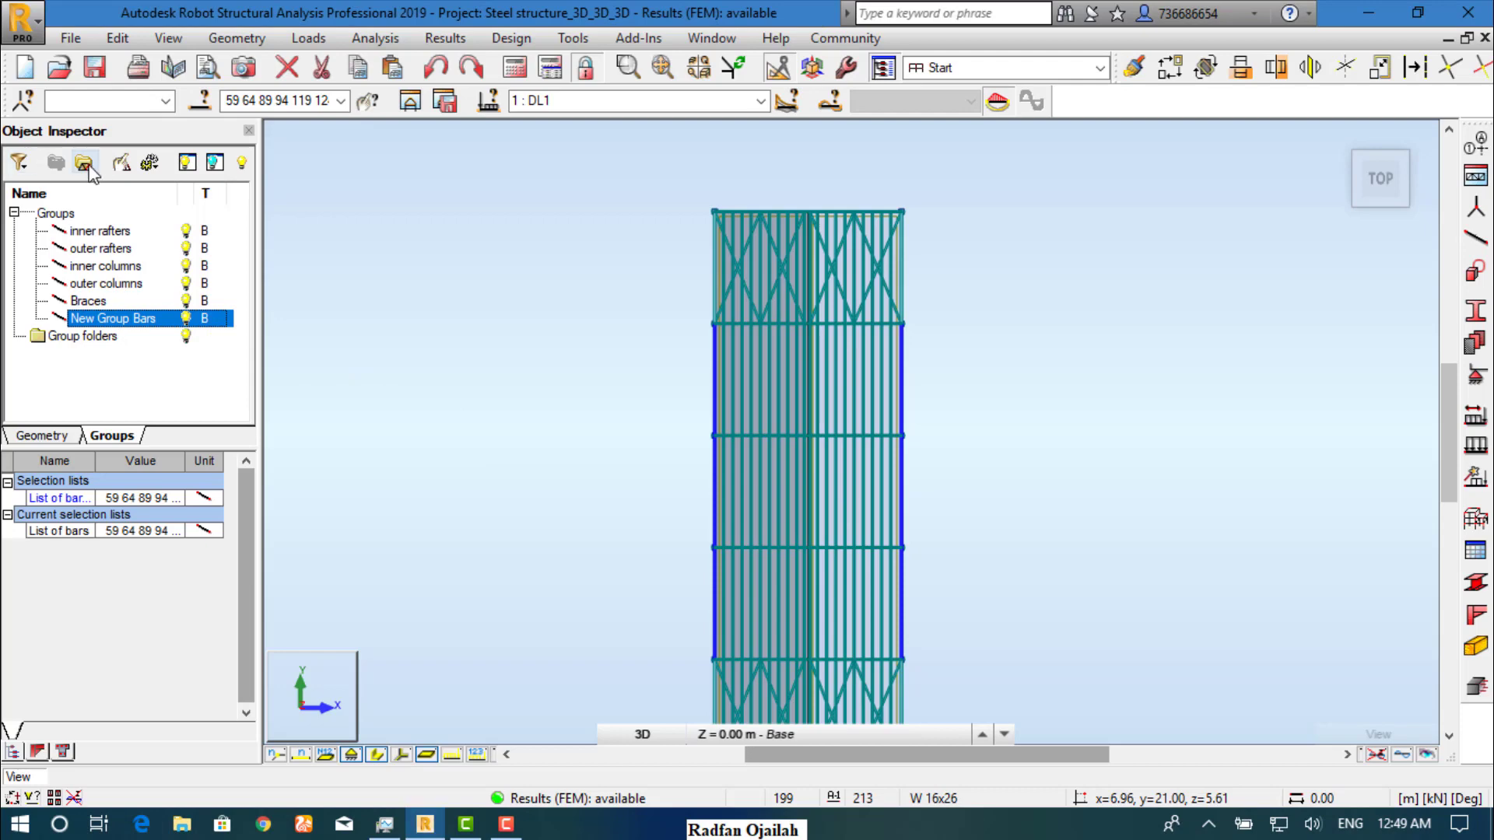
key(F2)
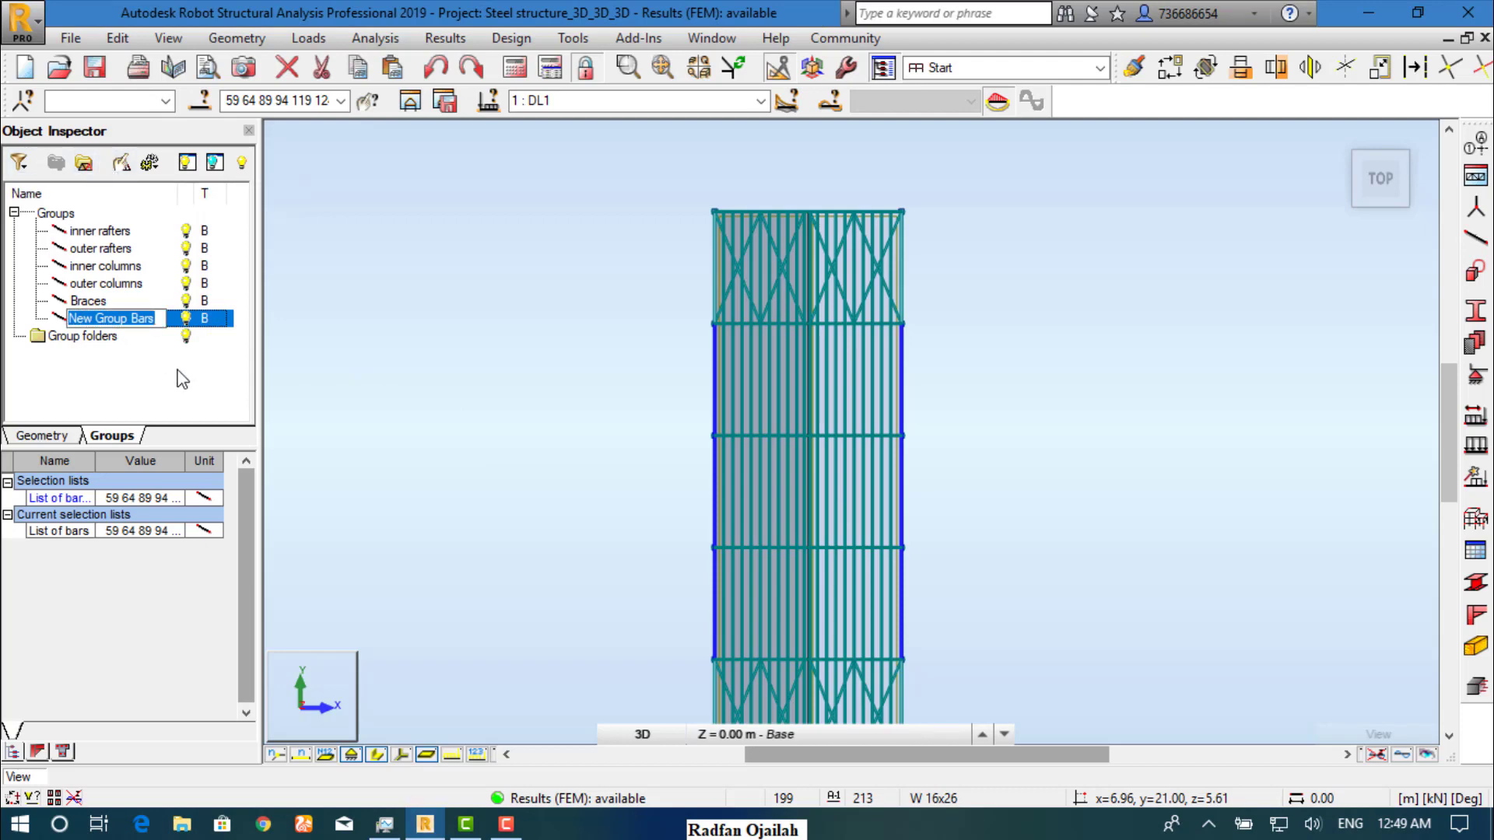
key(BackSpace)
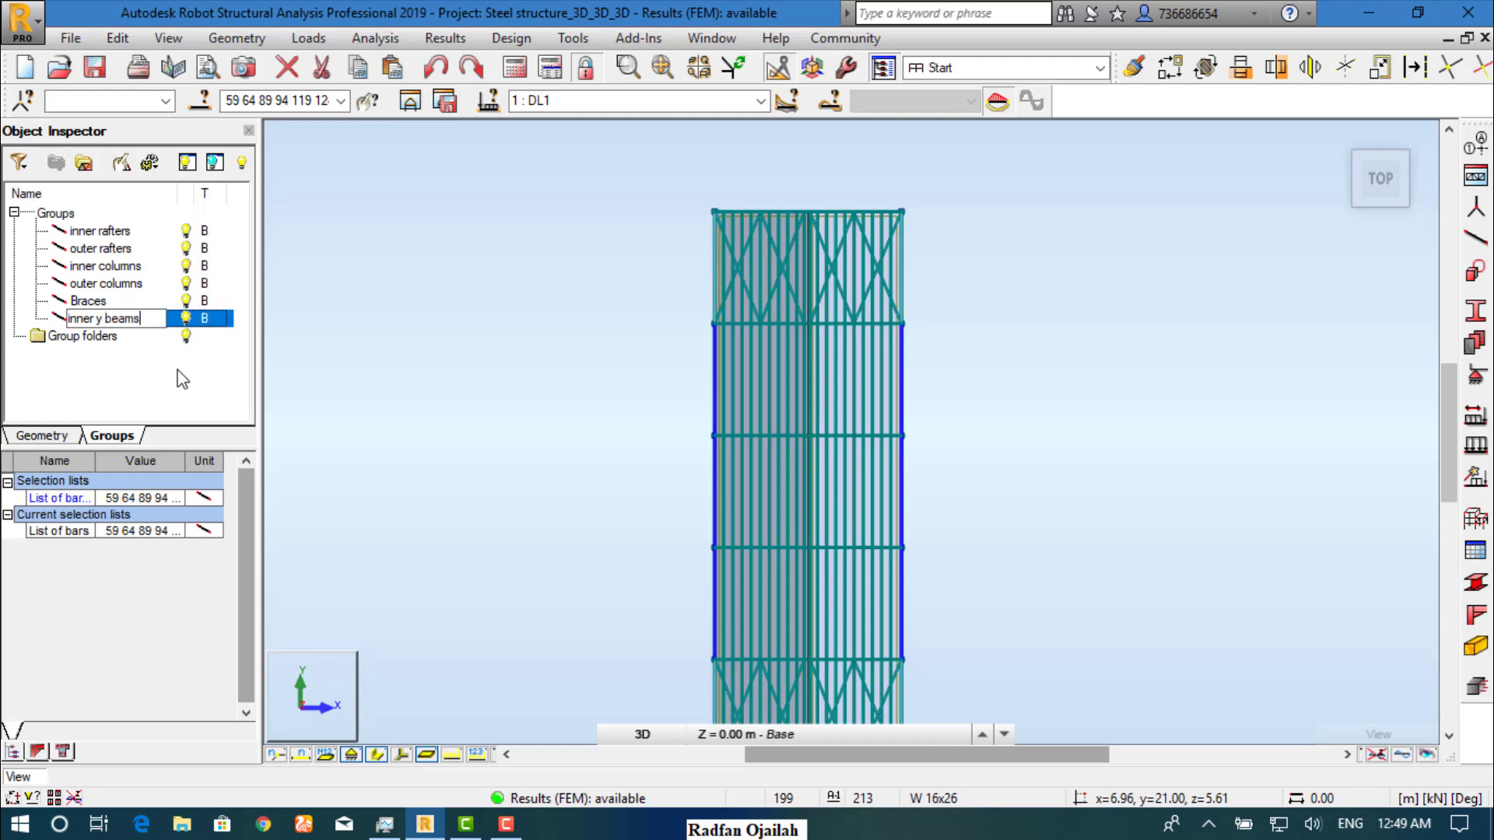
key(Return)
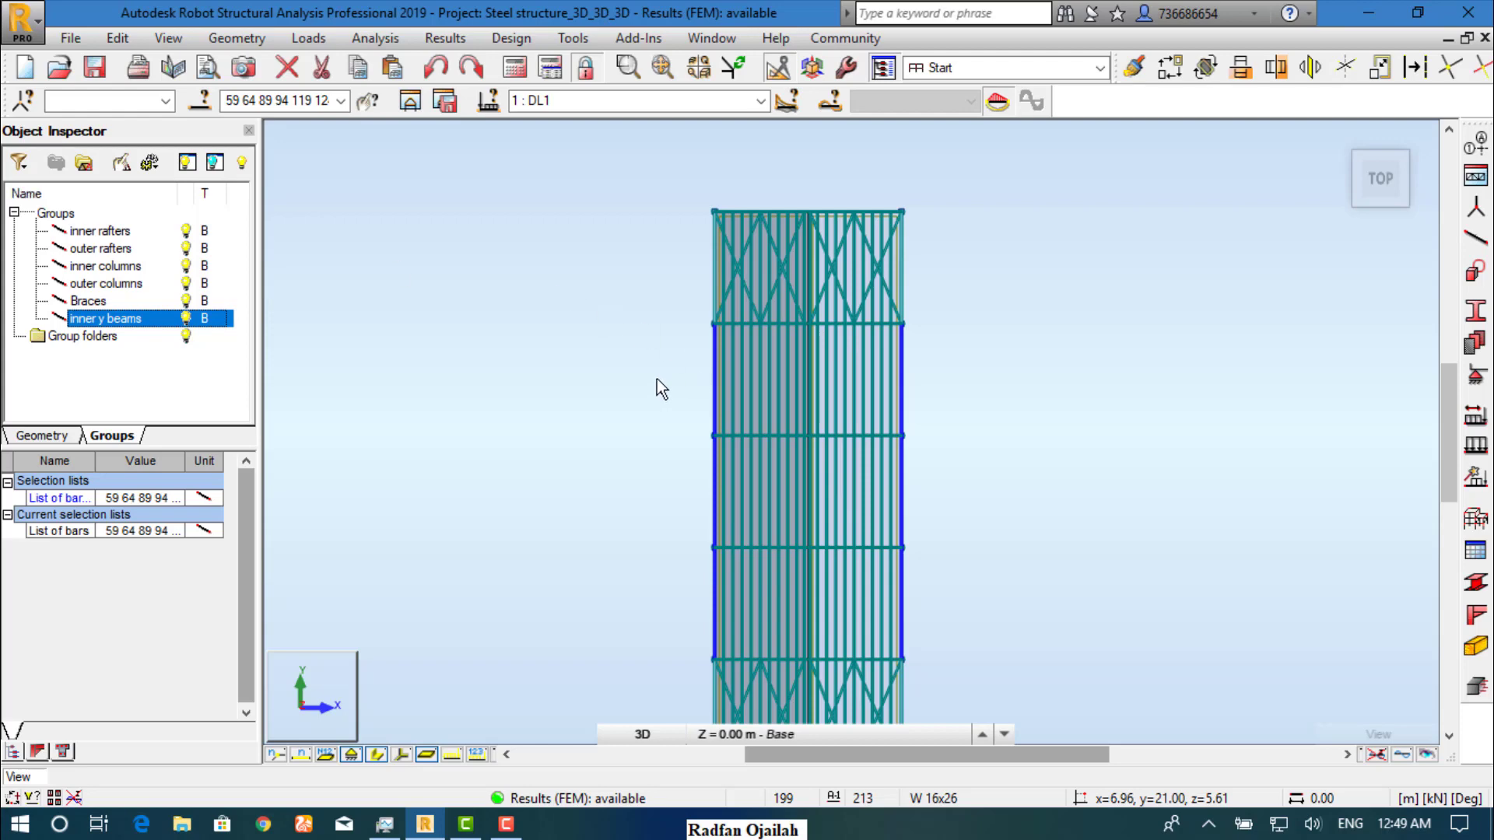
- Select one end-bay edge beam and extend the selection to all bars with the same cross-section
click(716, 296)
scroll(720, 281, up, 5)
right_click(711, 368)
mouse_move(762, 739)
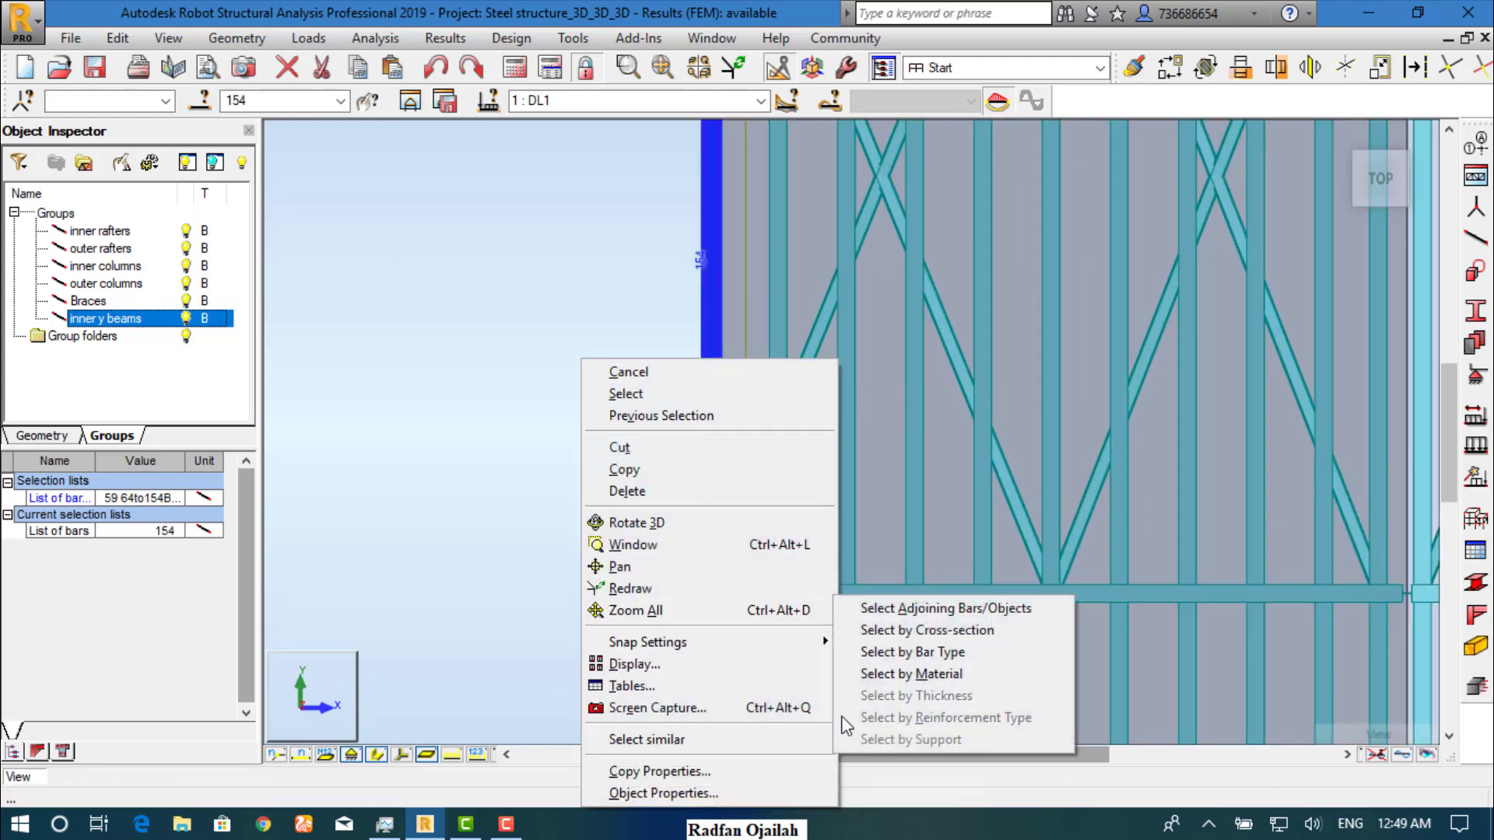
click(891, 632)
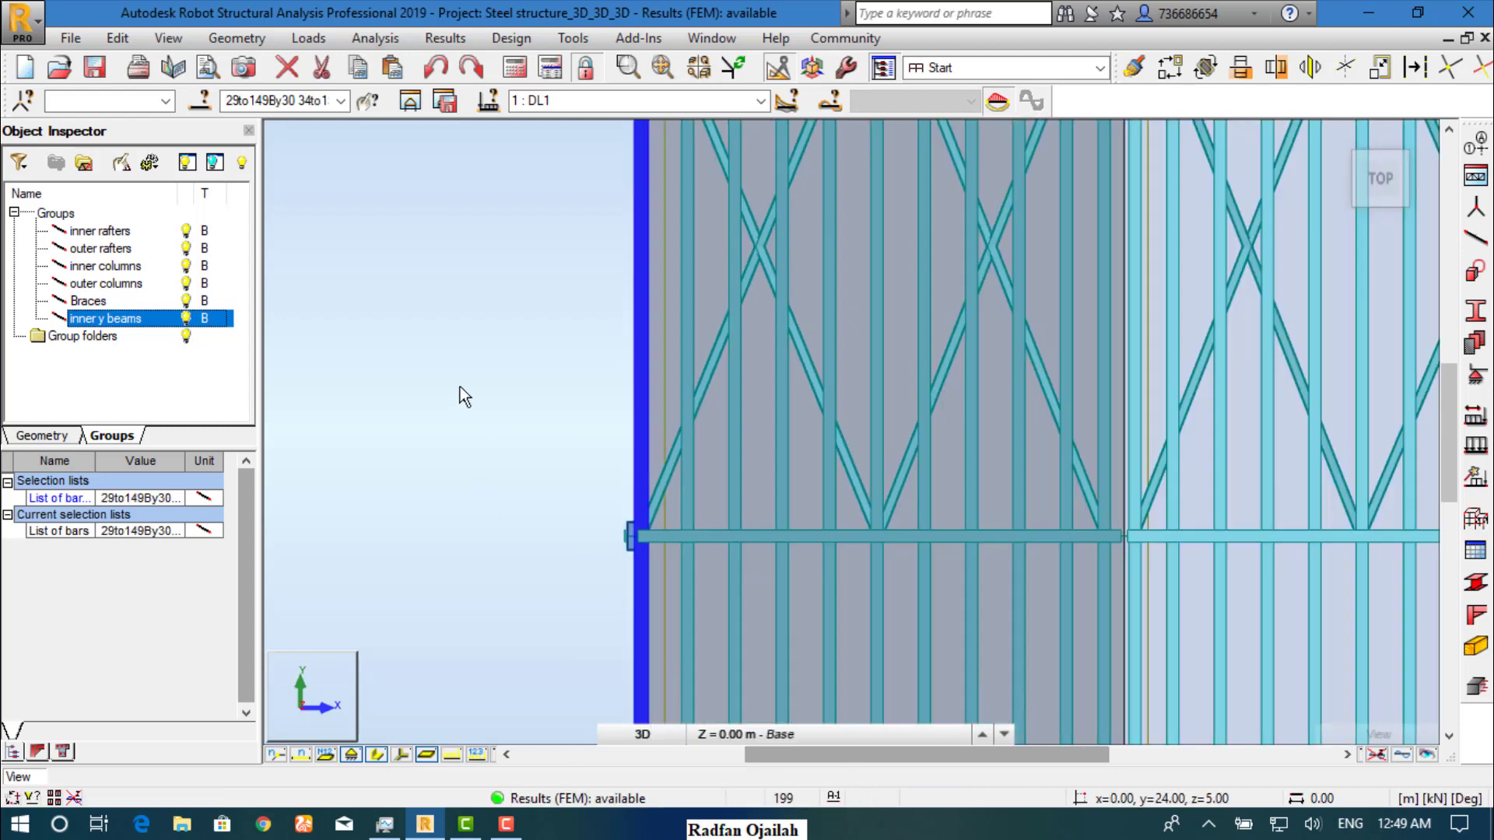
scroll(460, 389, down, 6)
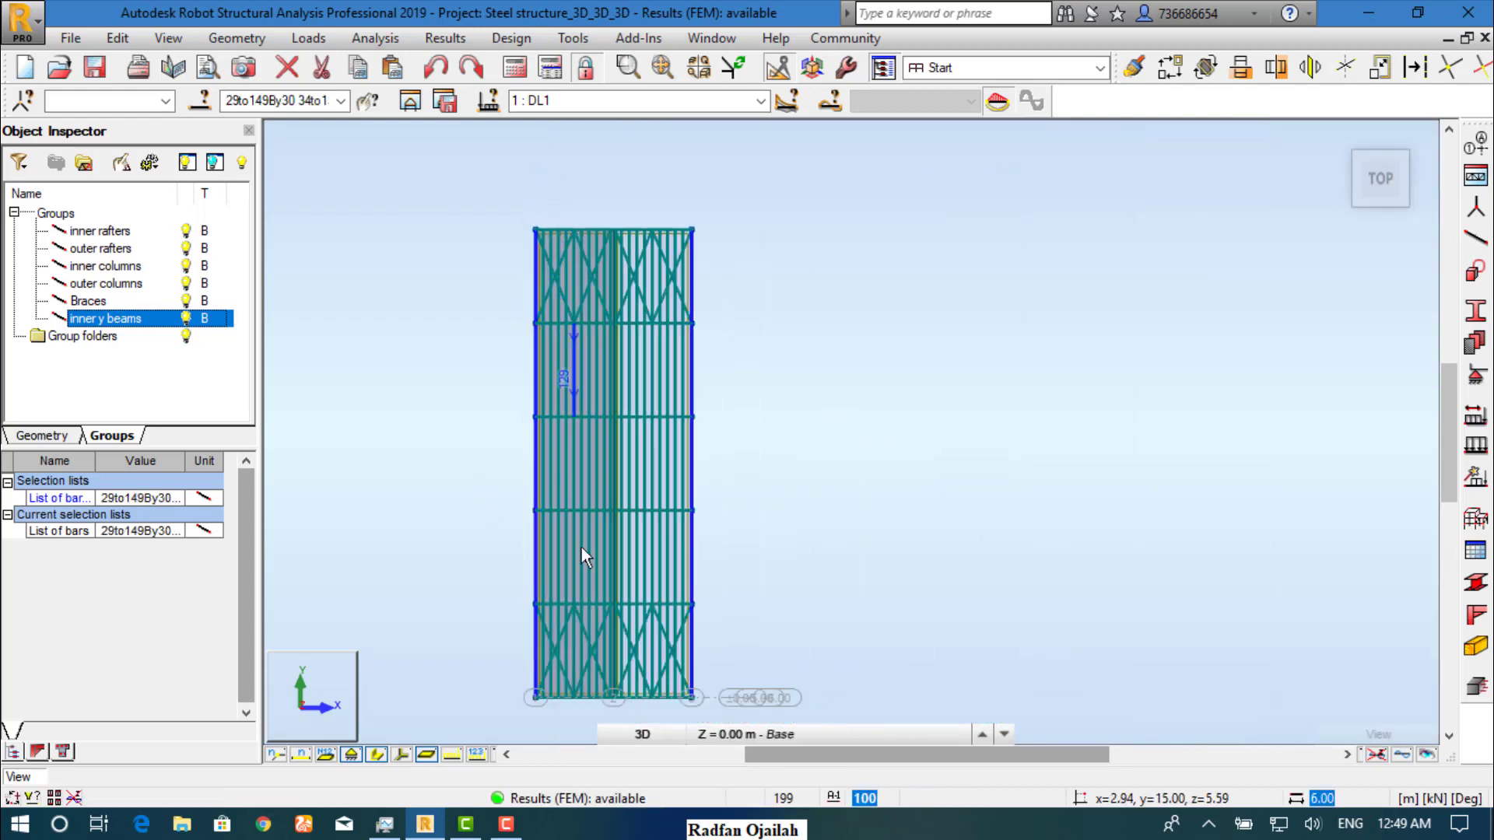
scroll(586, 629, up, 2)
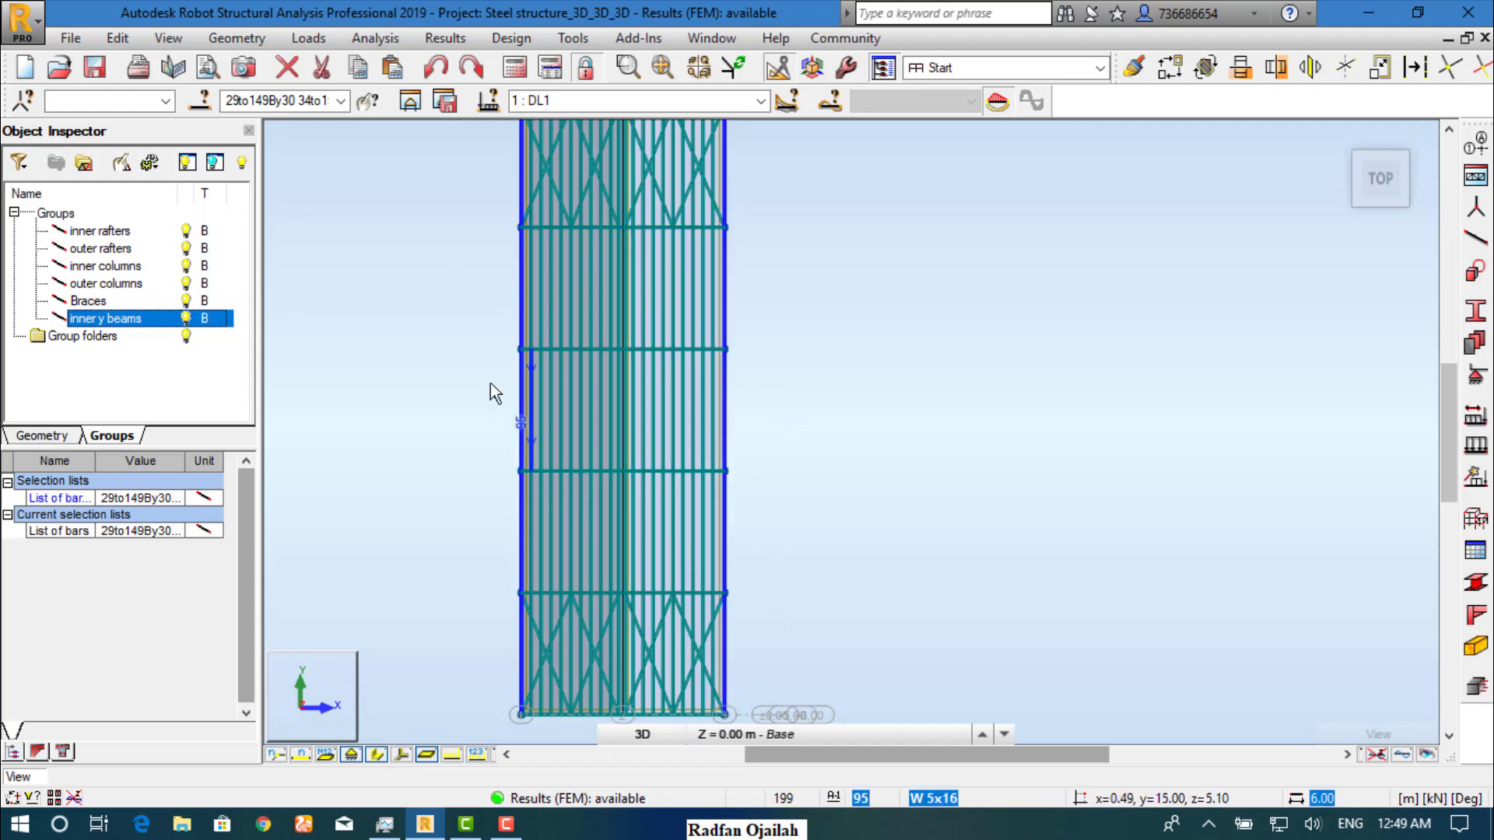
- Subtract the "inner y beams" group from the current bar selection, keeping only the end-bay edge beams
click(201, 99)
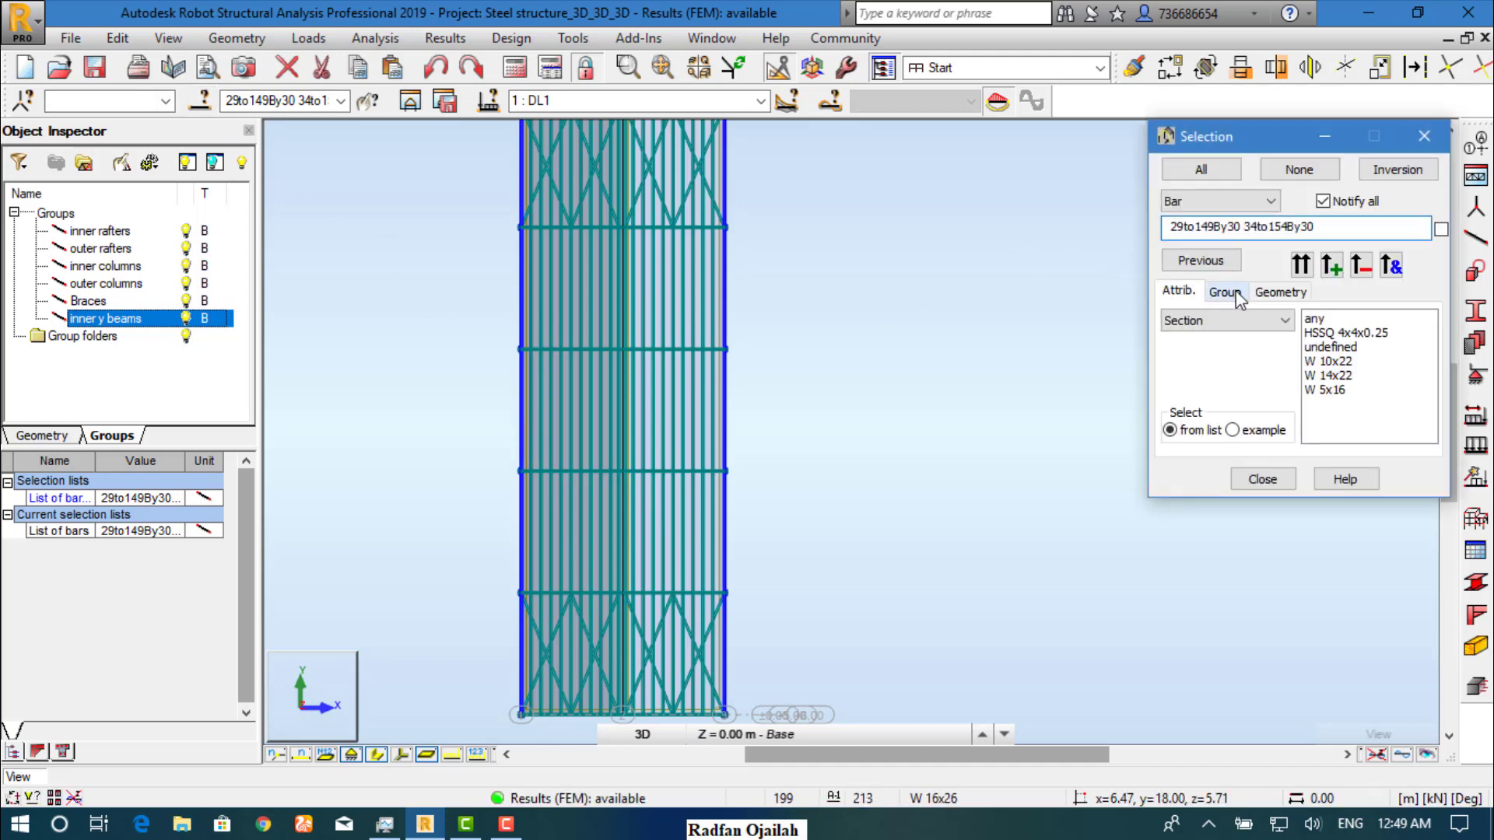
click(1224, 292)
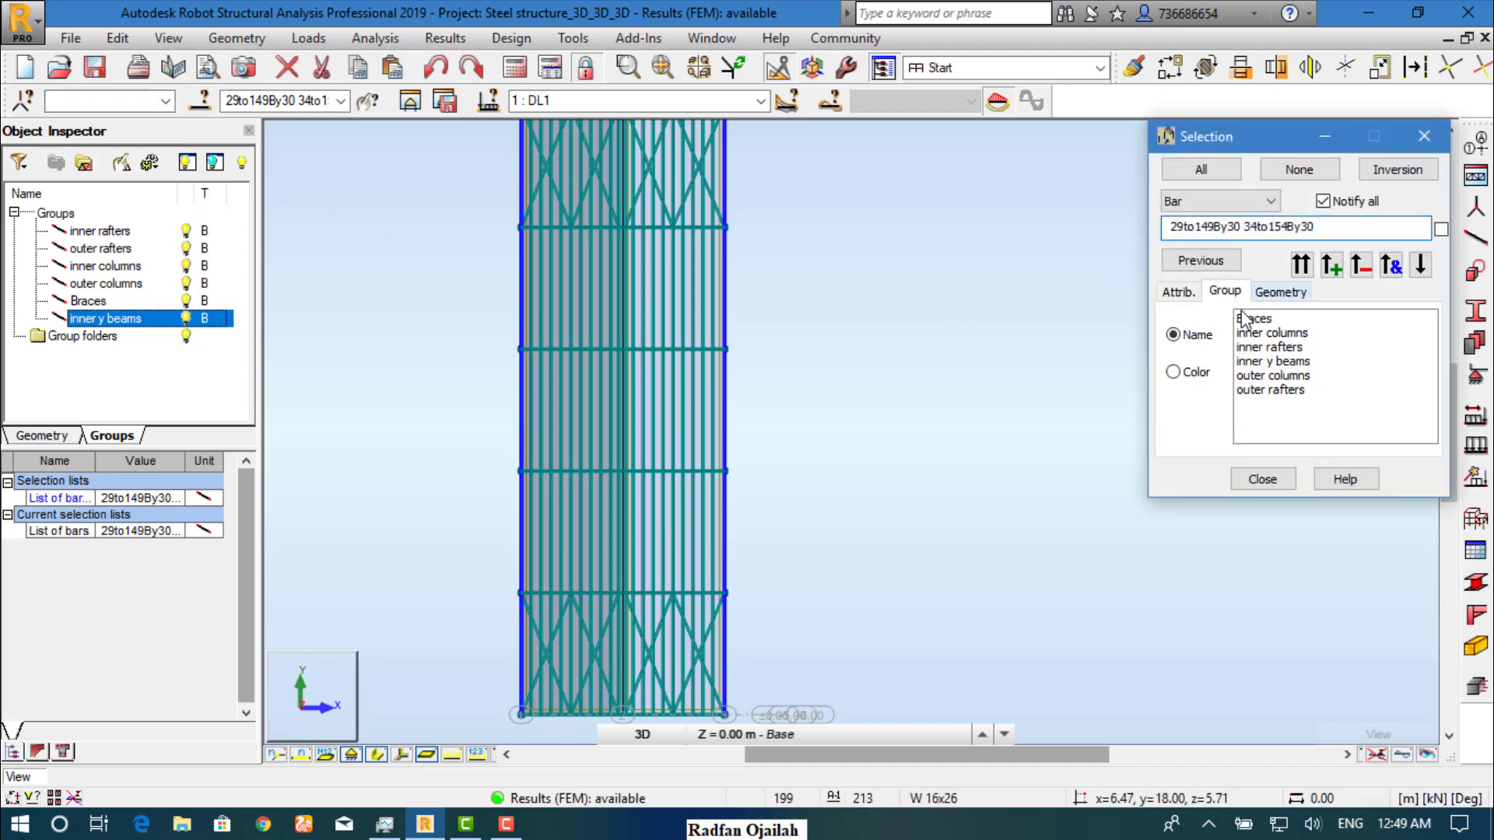
click(1287, 362)
click(1360, 265)
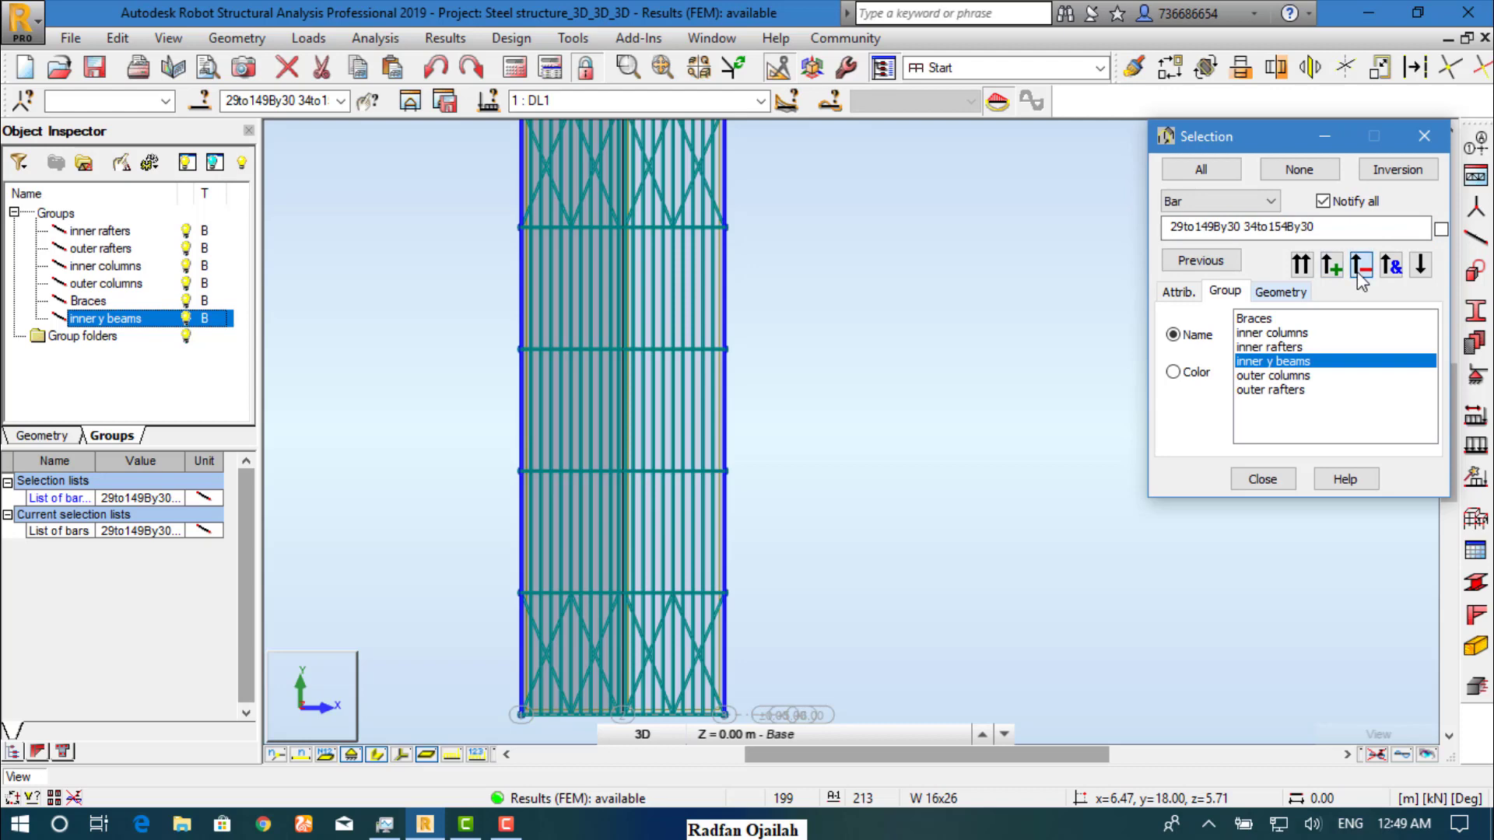
click(1263, 478)
scroll(845, 384, down, 2)
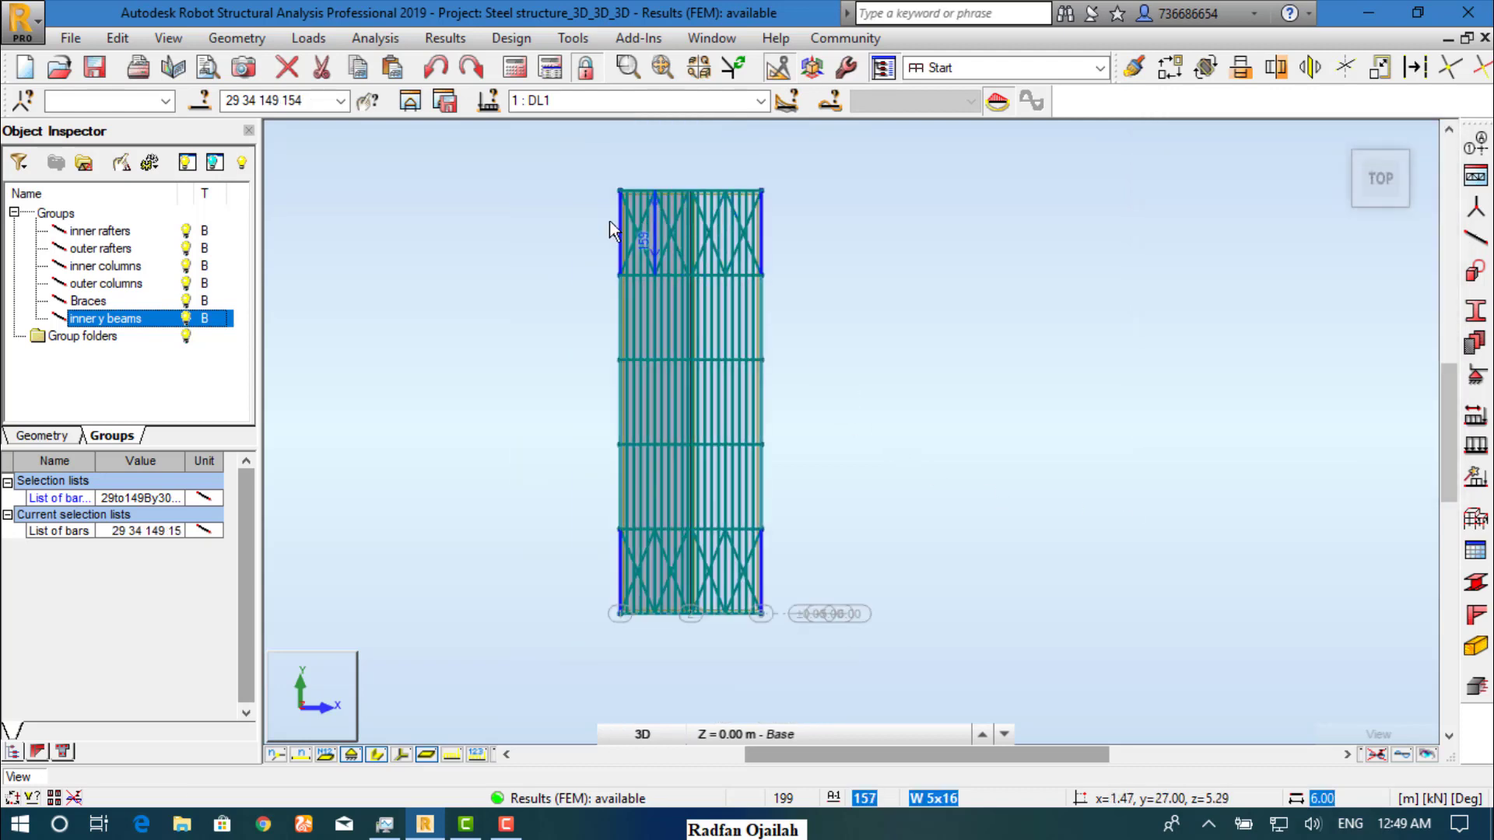
scroll(637, 230, up, 1)
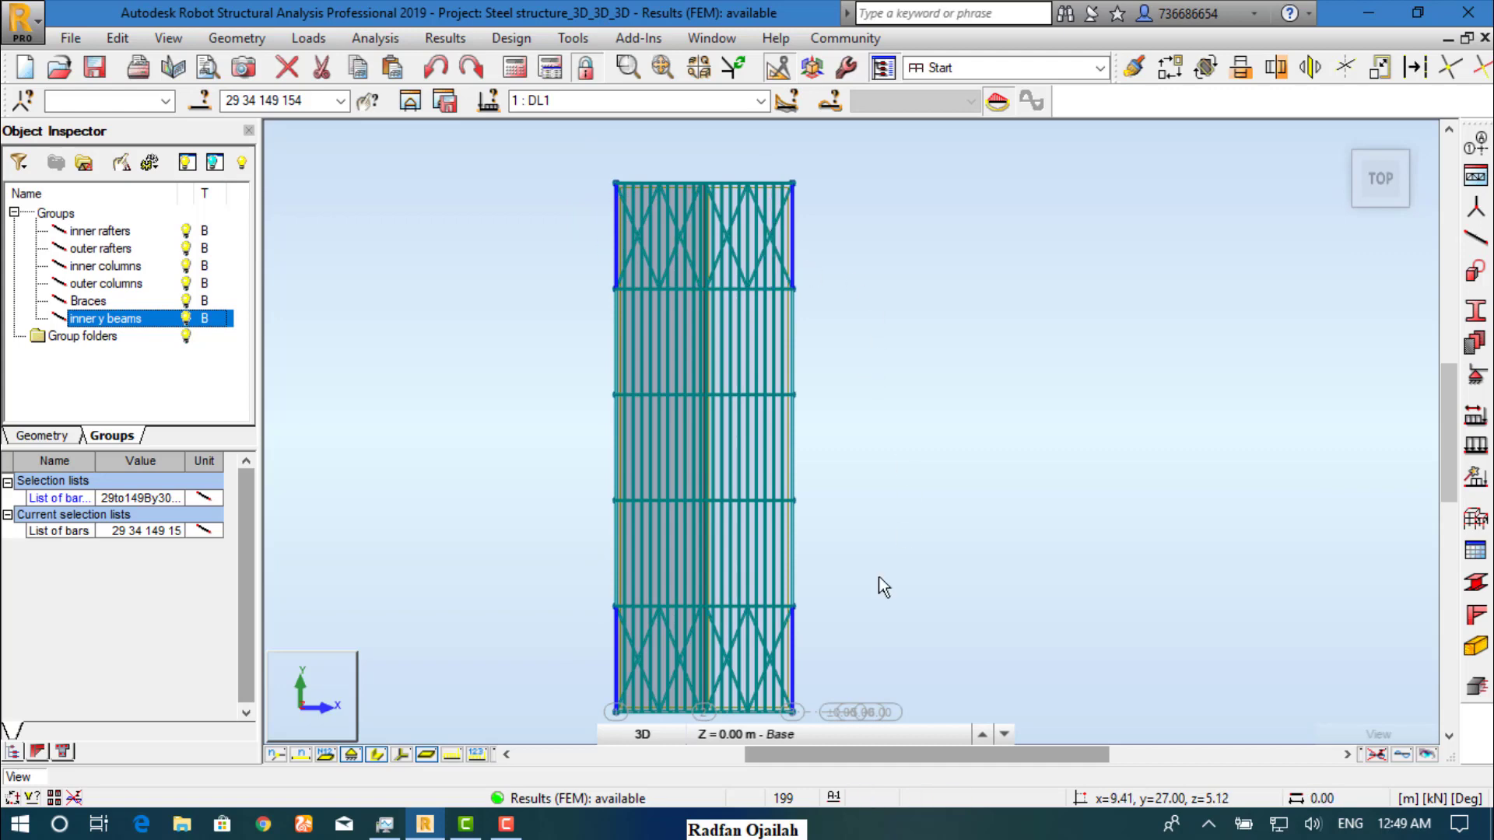
- Create a bar group from the selected end-bay edge beams and name it "outer y beams"
click(84, 163)
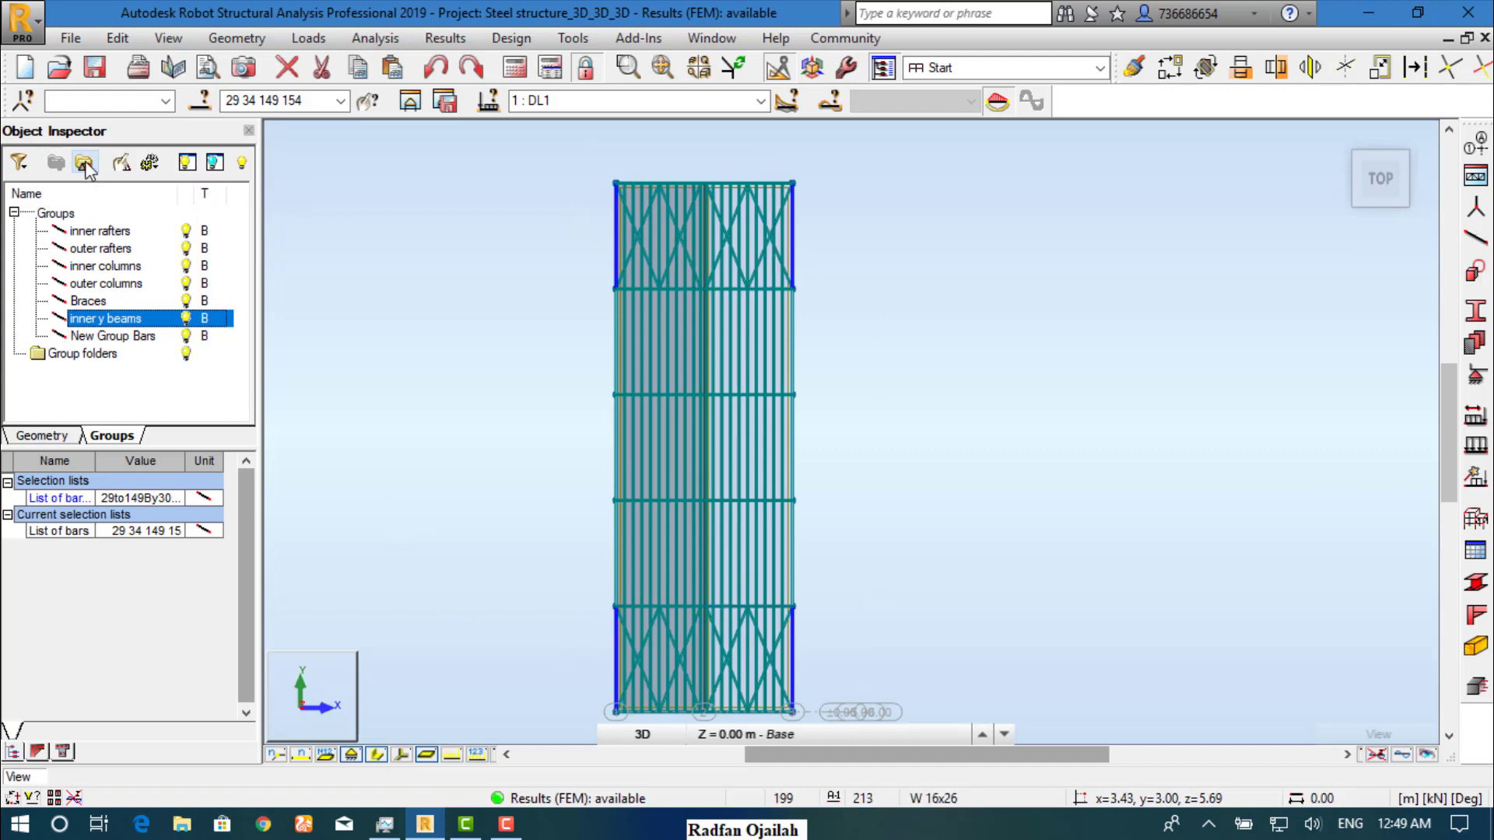
right_click(94, 338)
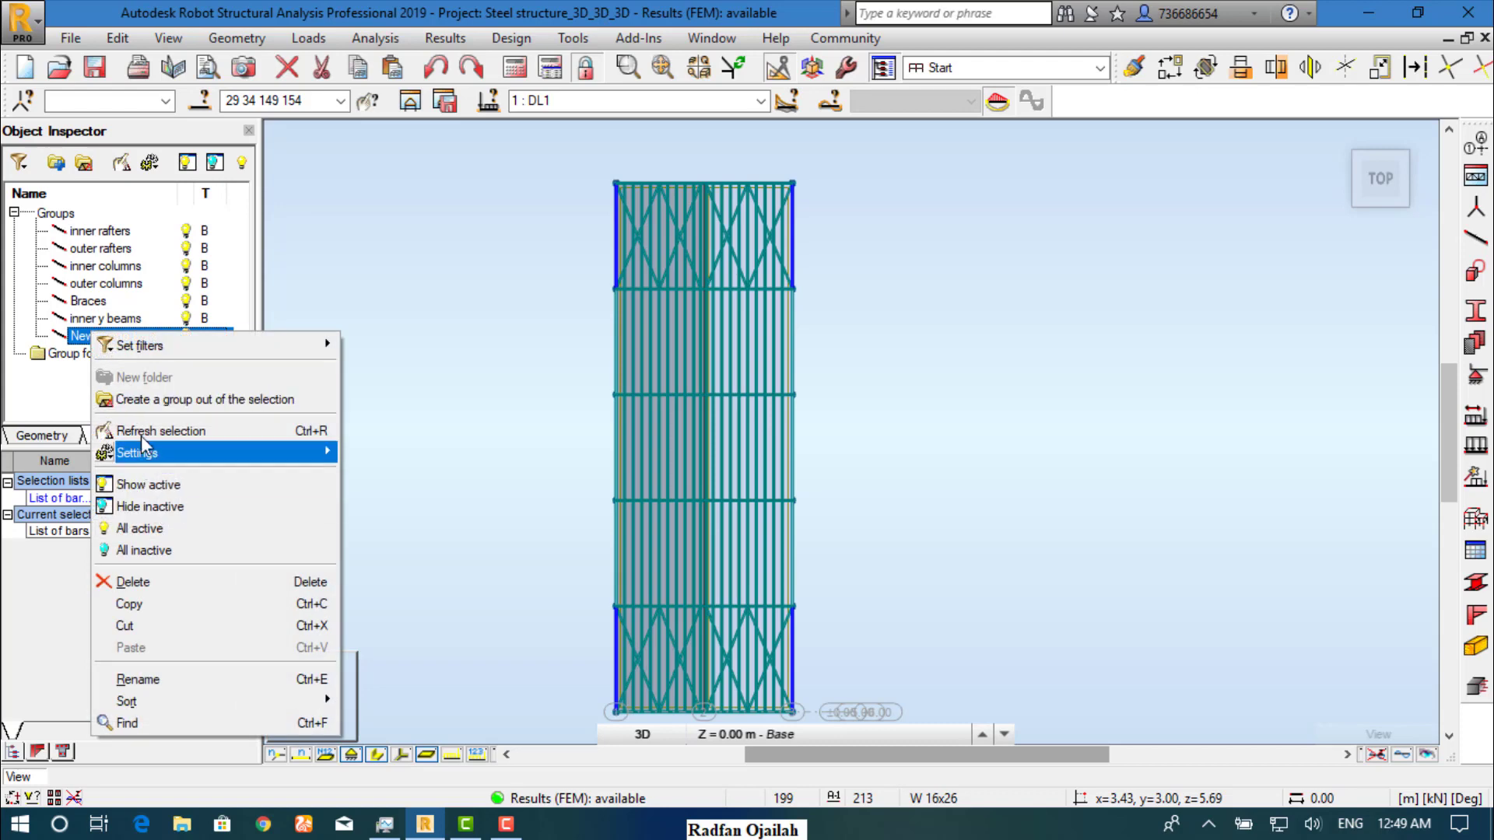
click(83, 337)
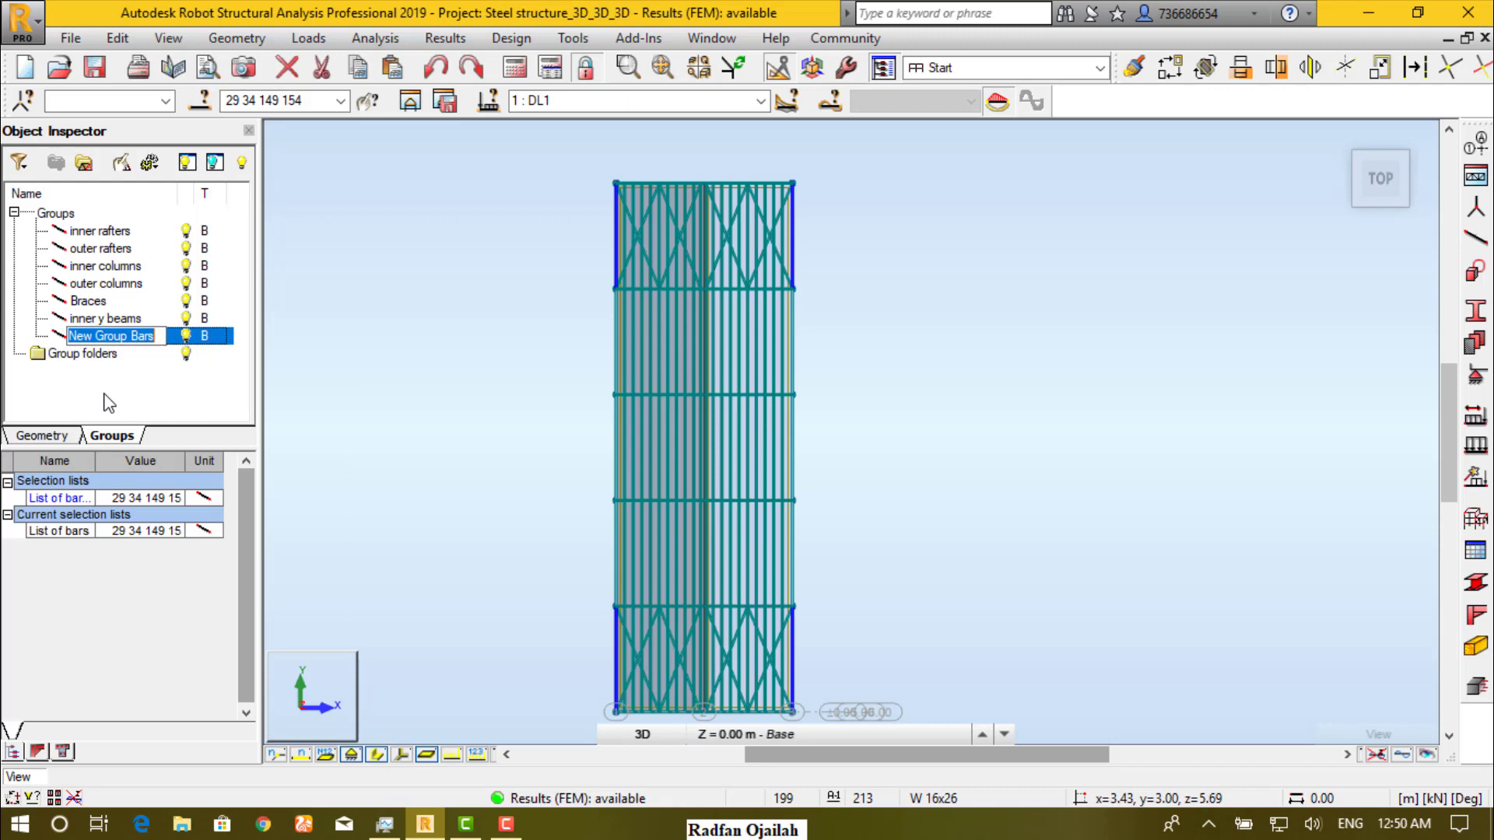
text(ou)
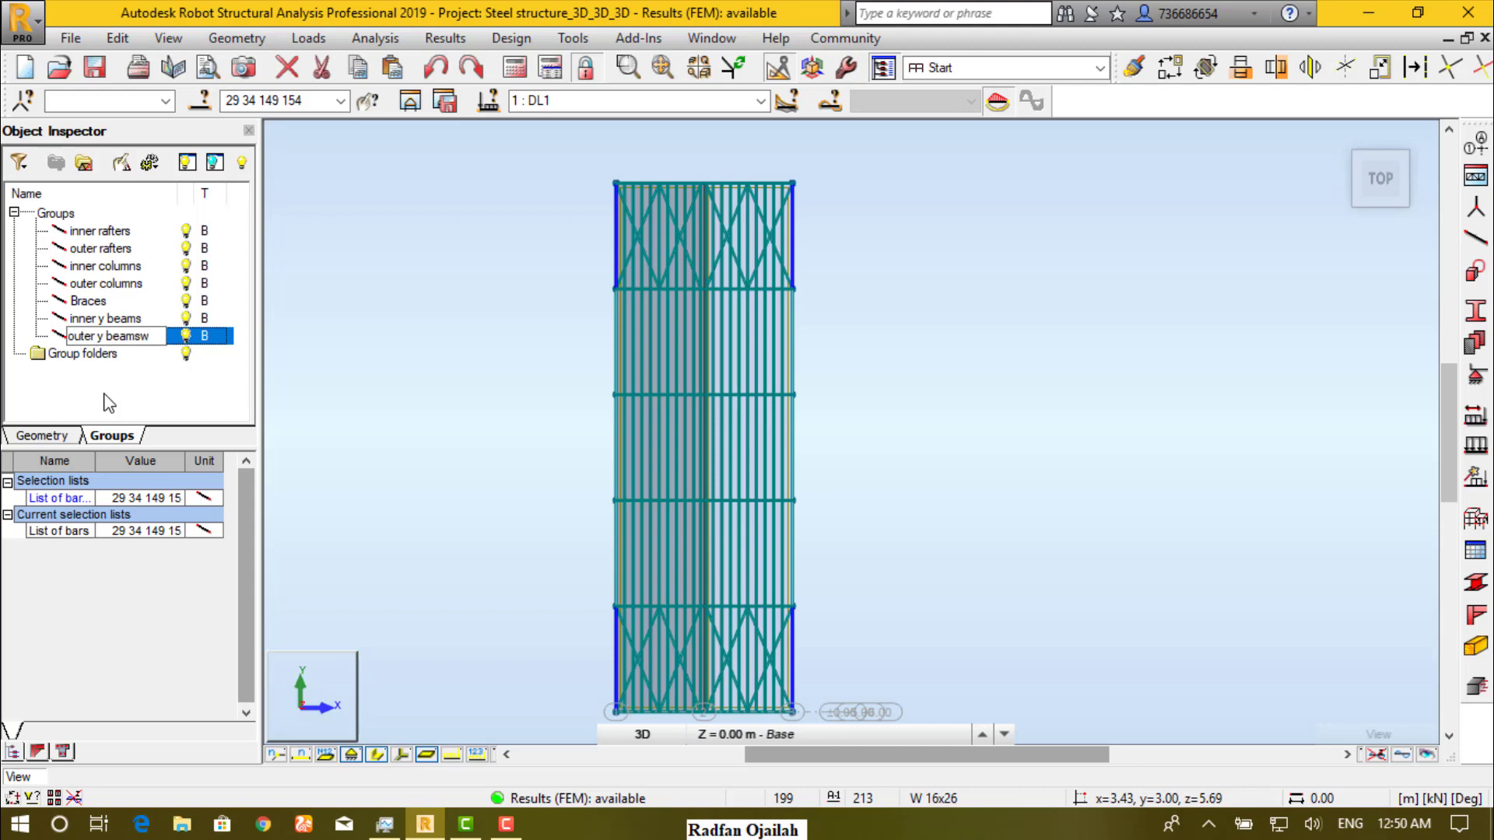
text(ter y beamsw)
key(BackSpace)
key(Return)
- Select both transverse W 14x22 beams on each of the inner frames at y = 24 m and y = 18 m
scroll(963, 393, up, 3)
scroll(739, 272, up, 3)
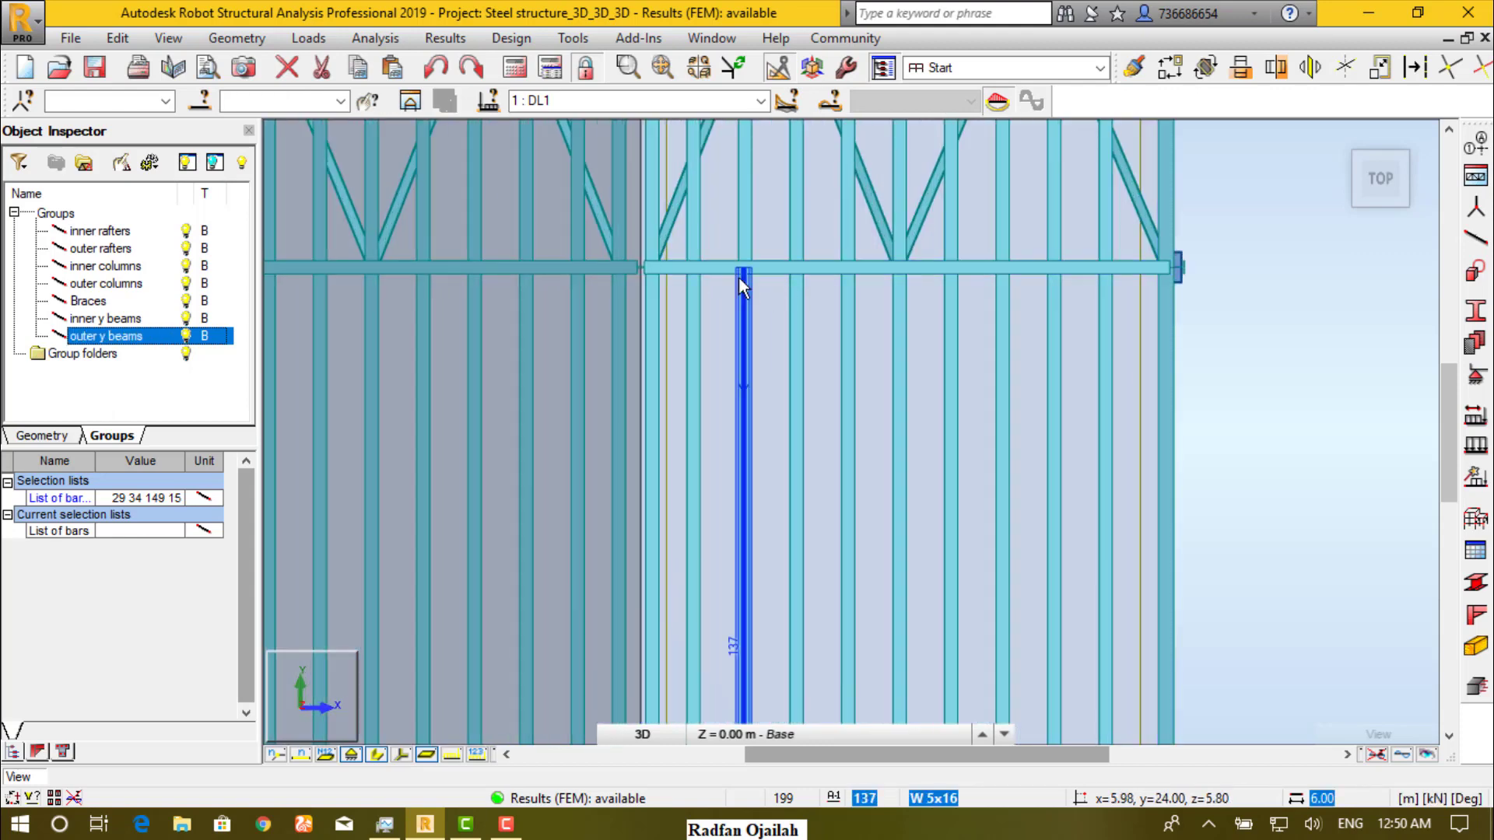
click(739, 269)
ctrl+click(568, 268)
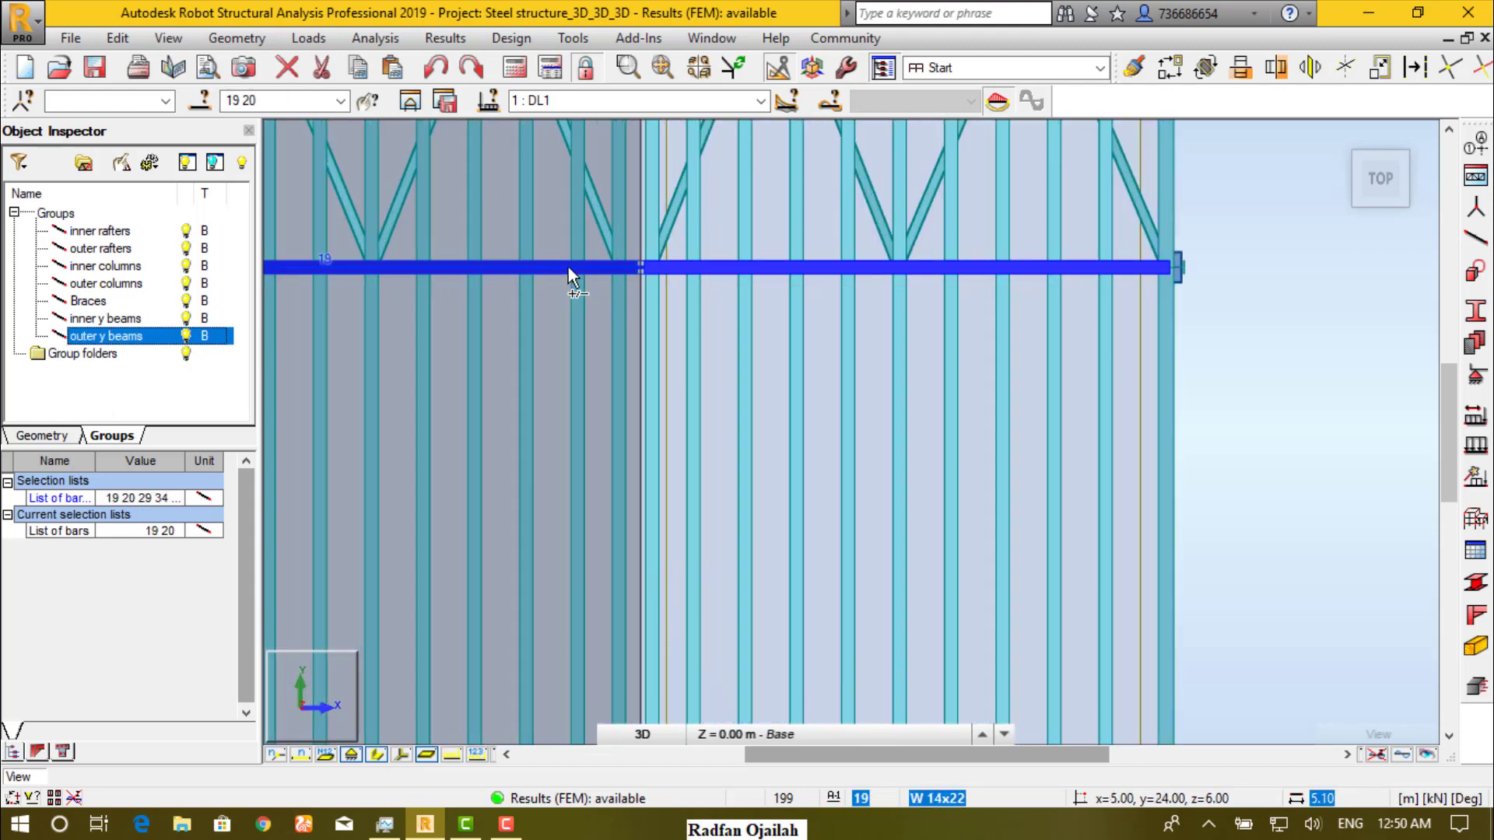
scroll(641, 208, down, 4)
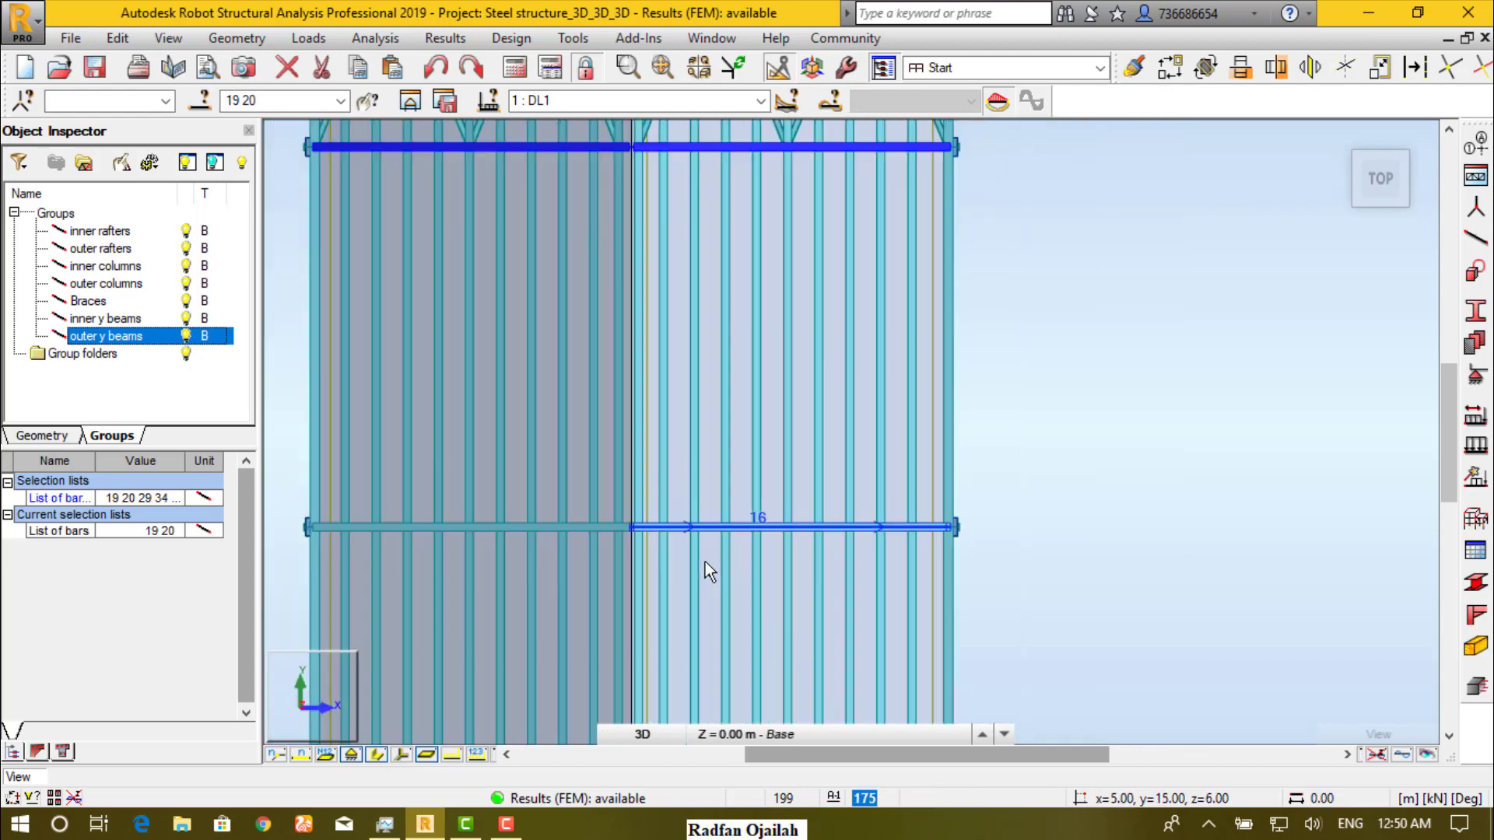
scroll(703, 562, up, 1)
ctrl+click(664, 519)
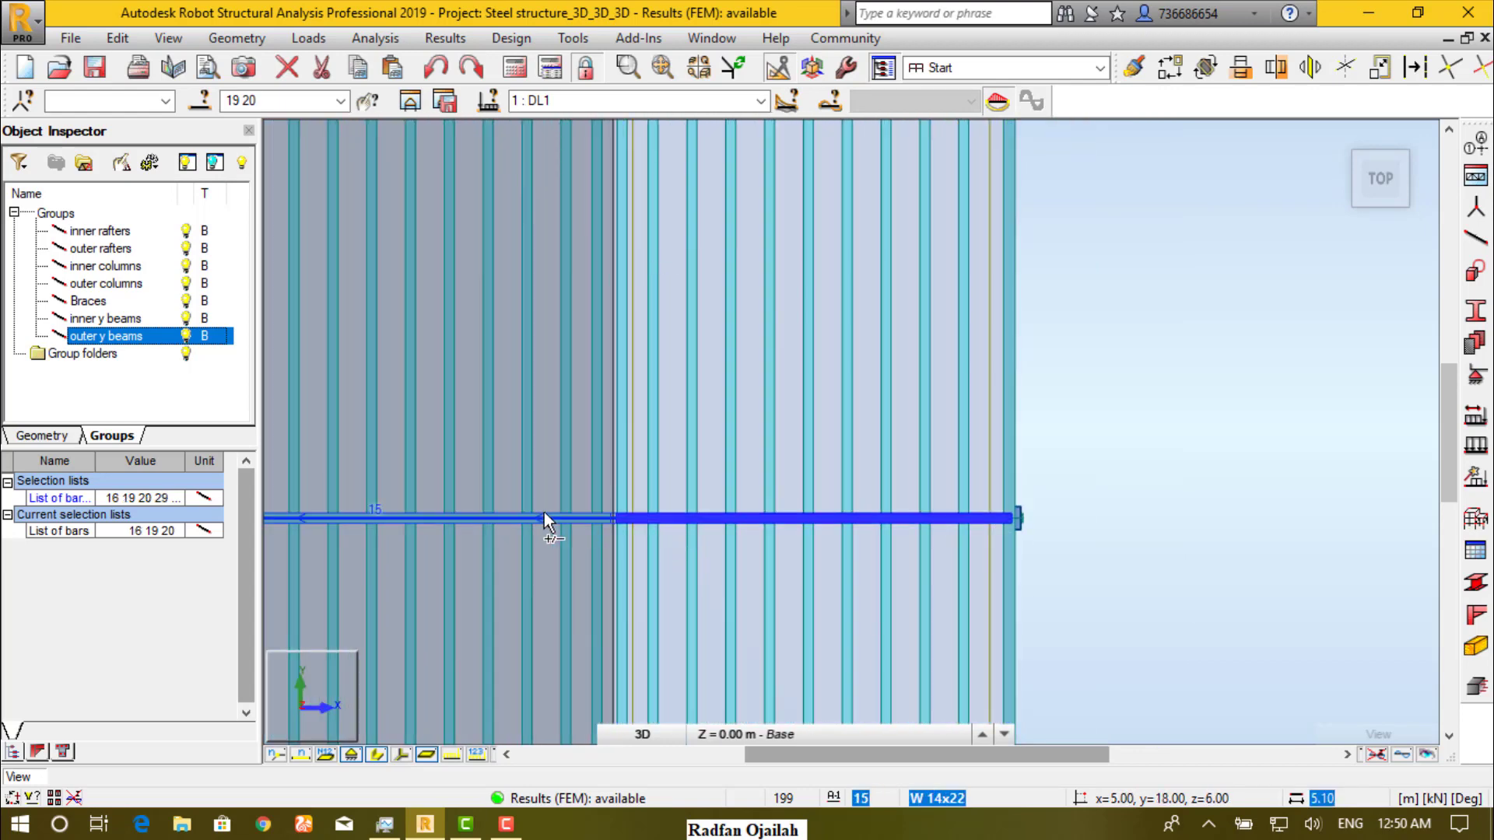
ctrl+click(543, 512)
scroll(664, 264, down, 4)
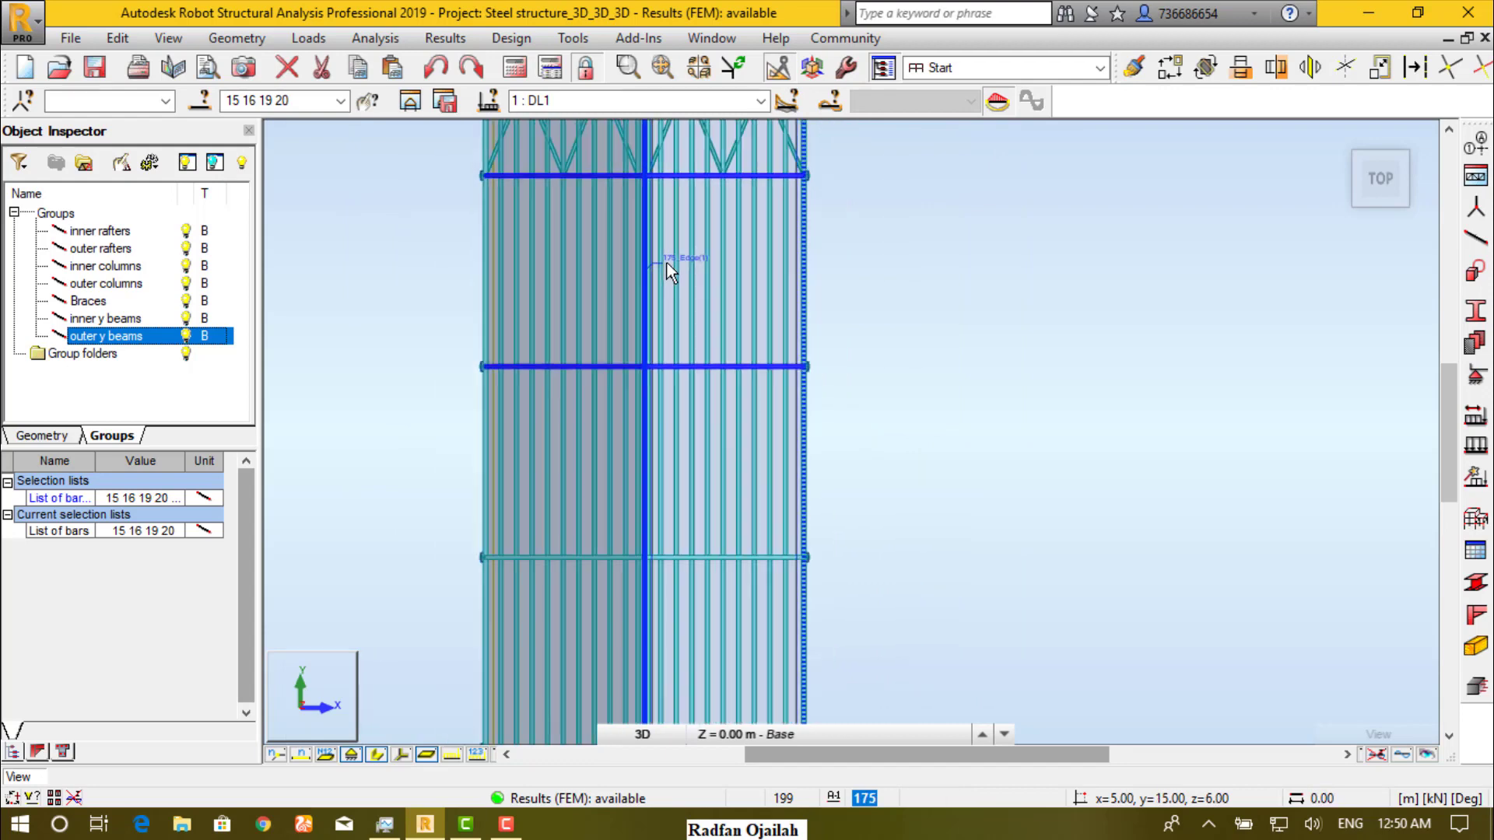
- Add both transverse W 14x22 beams on each of the inner frames at y = 12 m and y = 6 m to the selection
scroll(694, 585, up, 4)
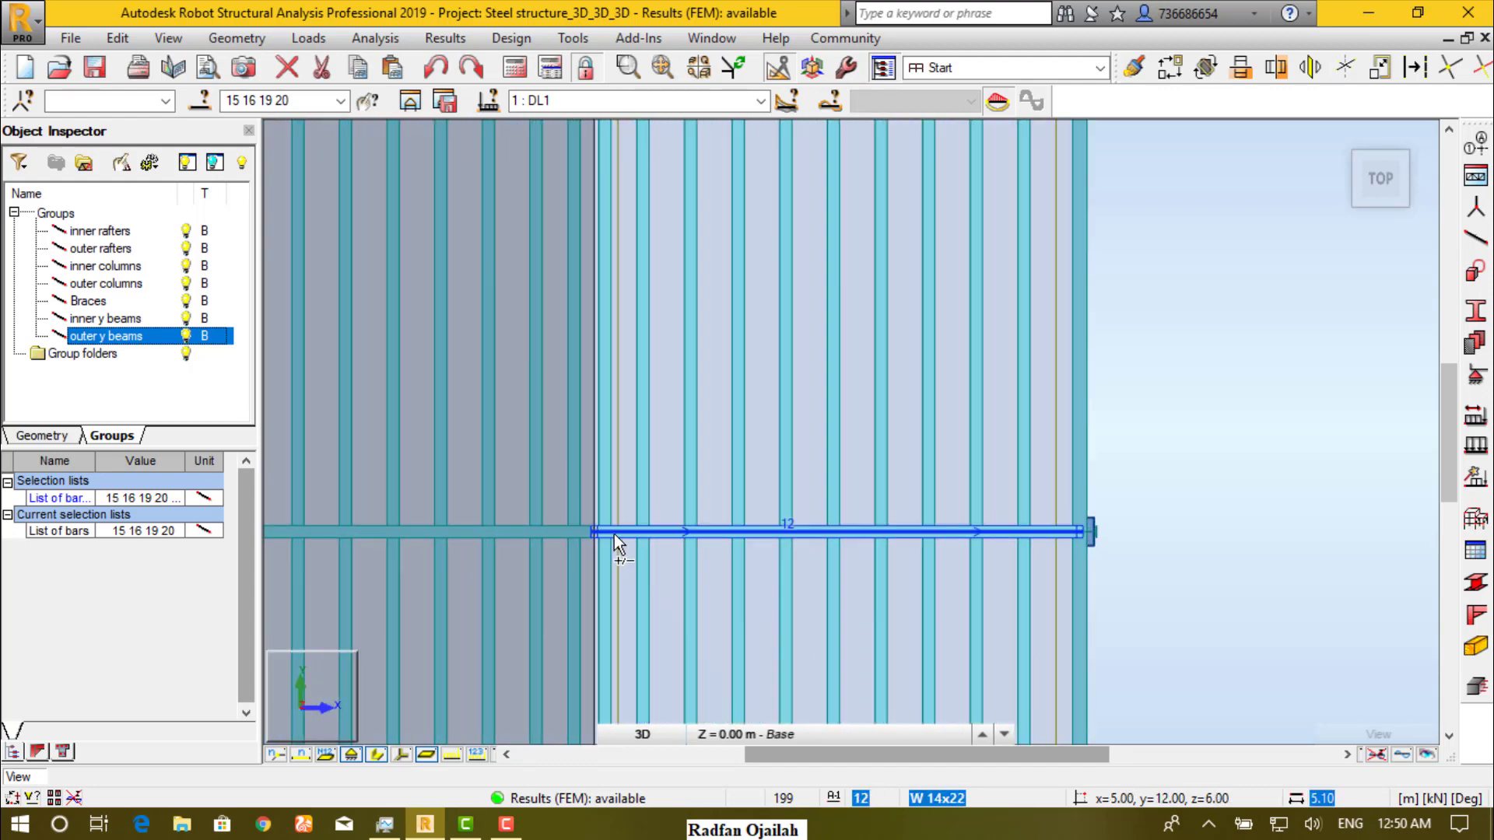
ctrl+click(618, 532)
ctrl+click(554, 529)
scroll(693, 295, down, 5)
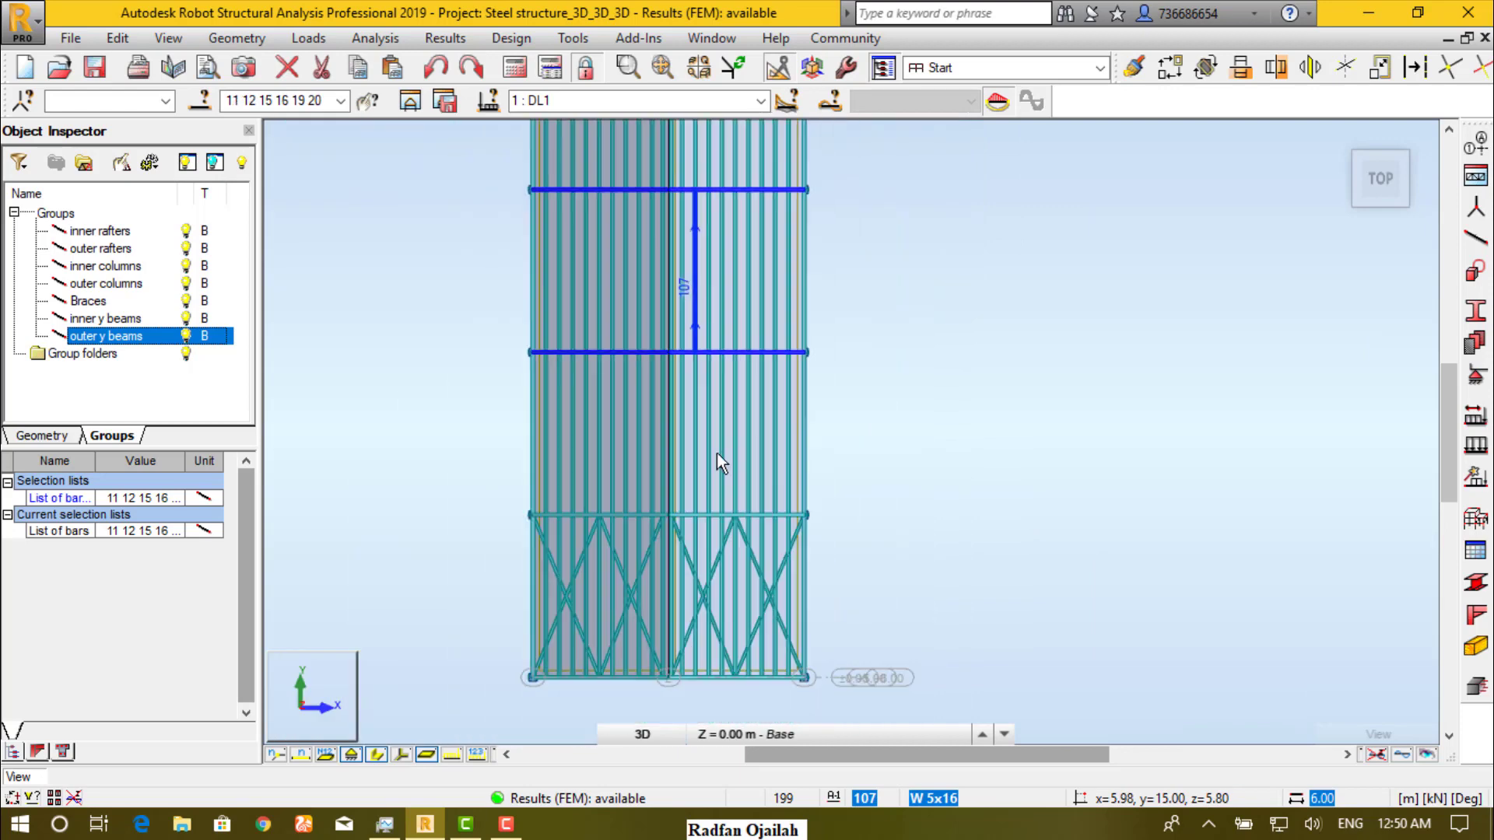
scroll(688, 502, up, 4)
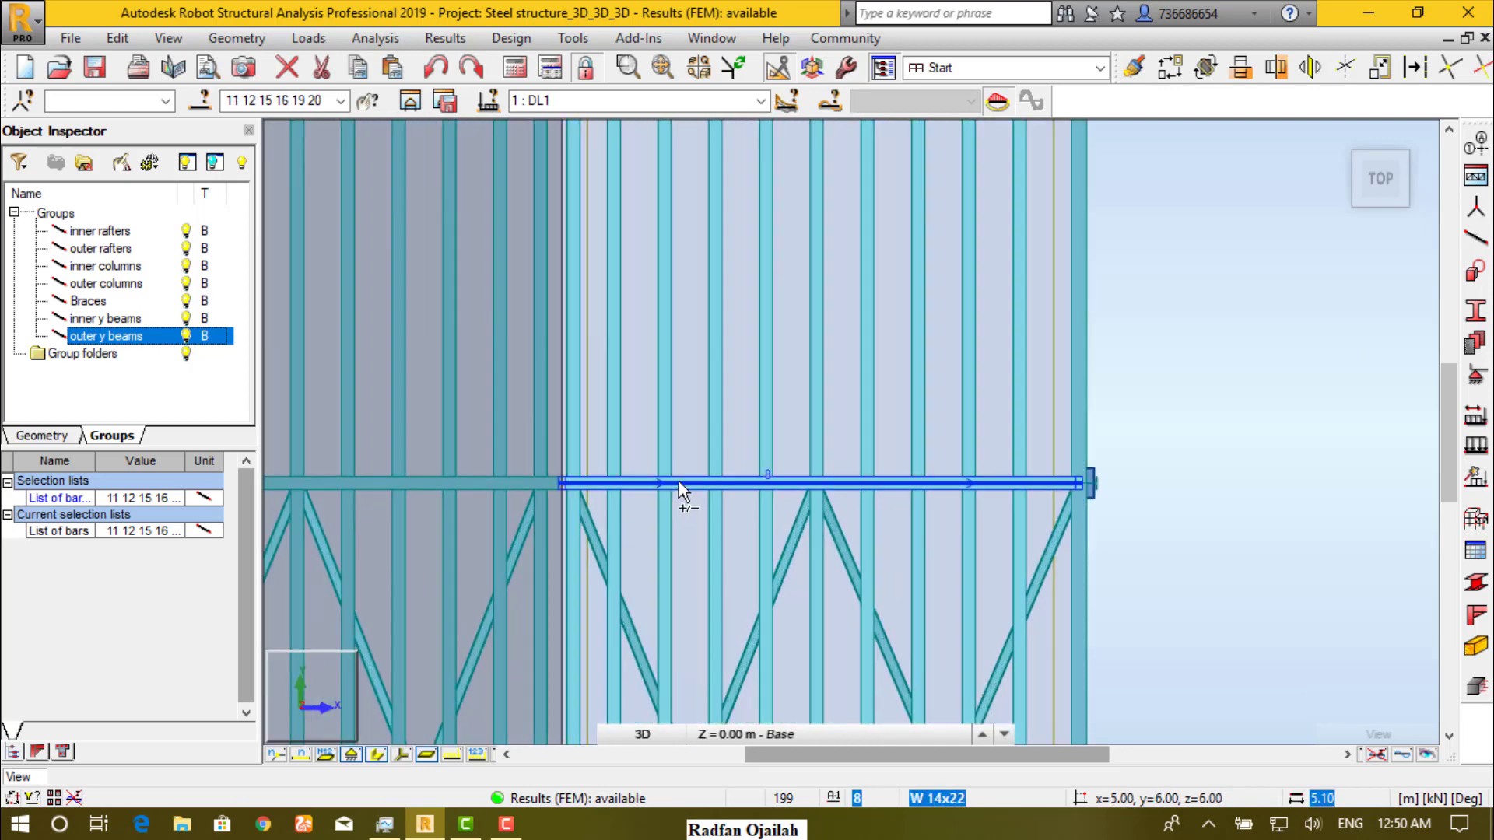
ctrl+click(679, 482)
ctrl+click(501, 480)
ctrl+click(501, 481)
scroll(608, 473, down, 5)
scroll(679, 497, down, 3)
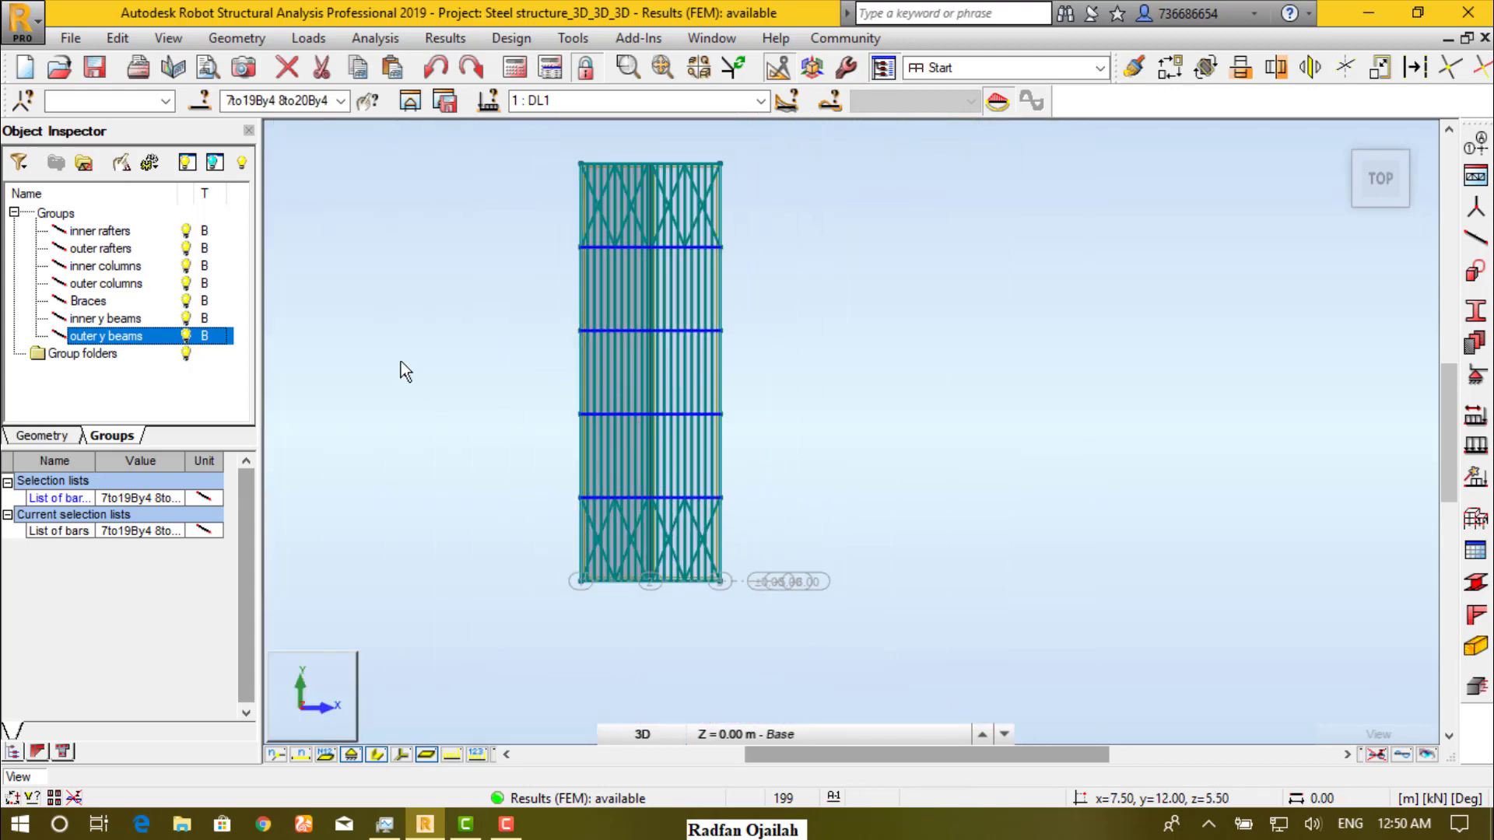
- Create a bar group from the selected inner-frame transverse beams and name it "inner x beams"
click(83, 162)
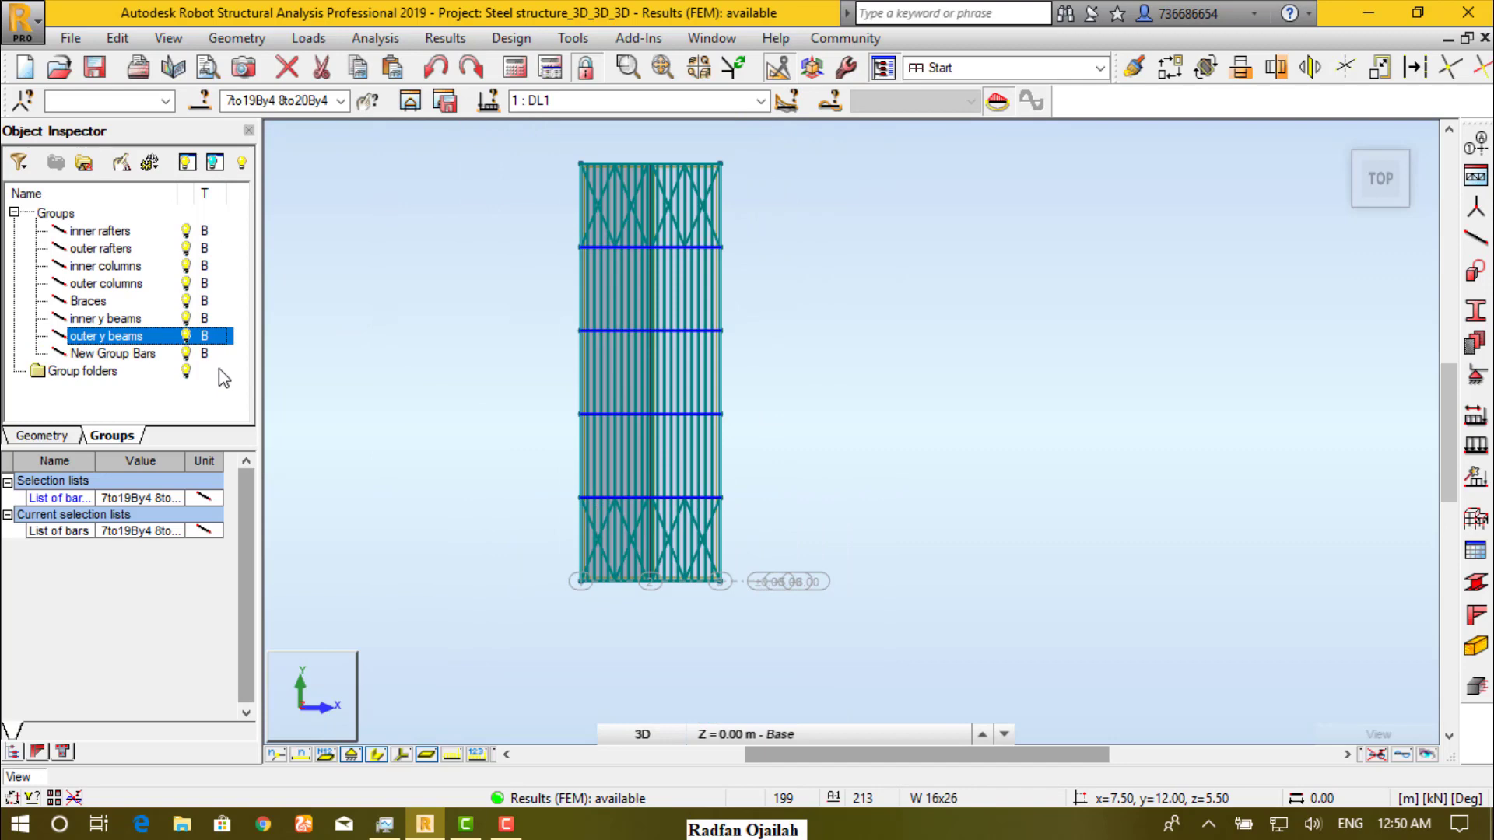
click(143, 354)
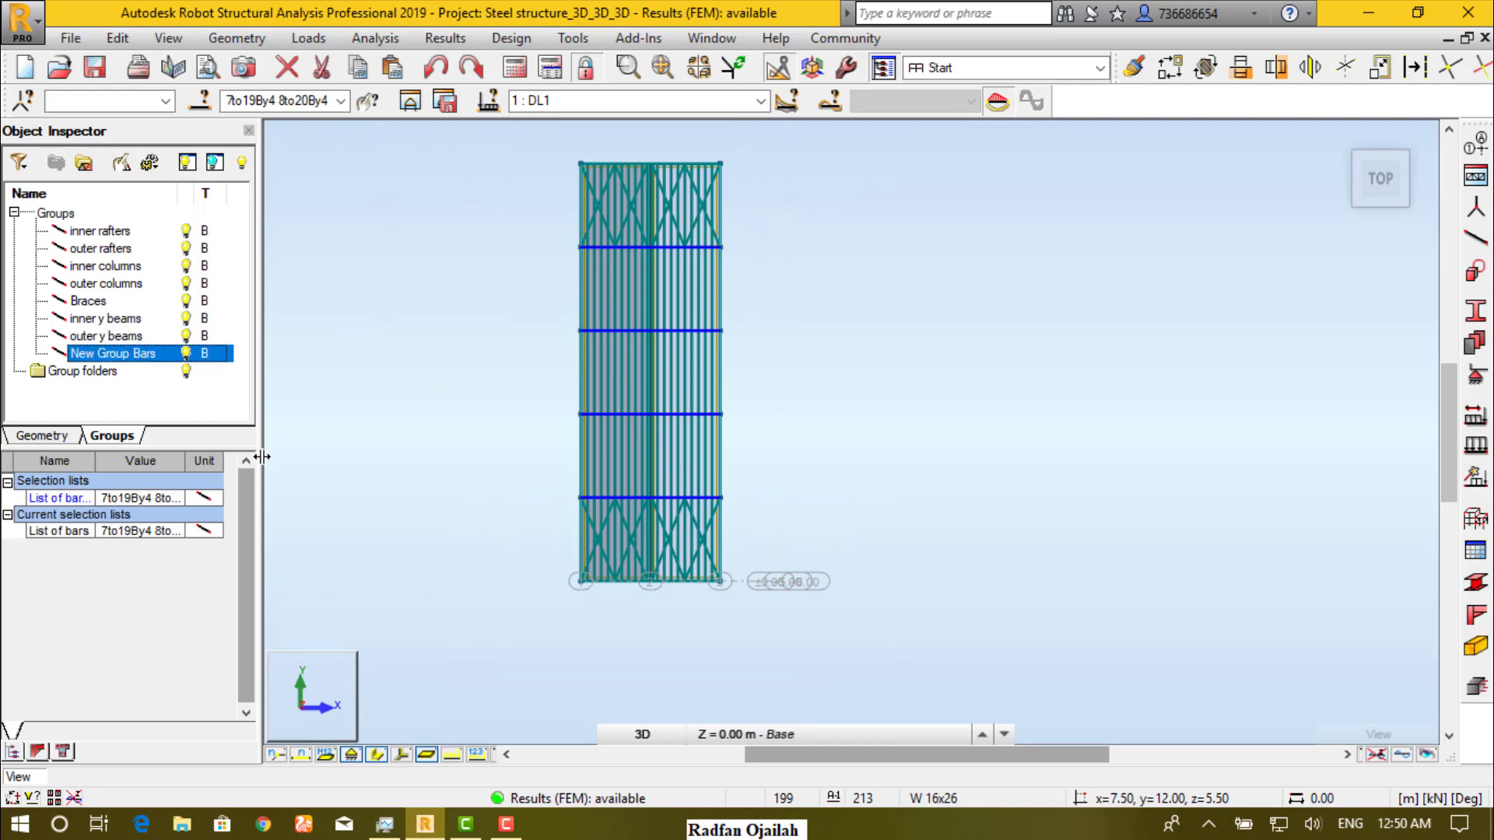
key(F2)
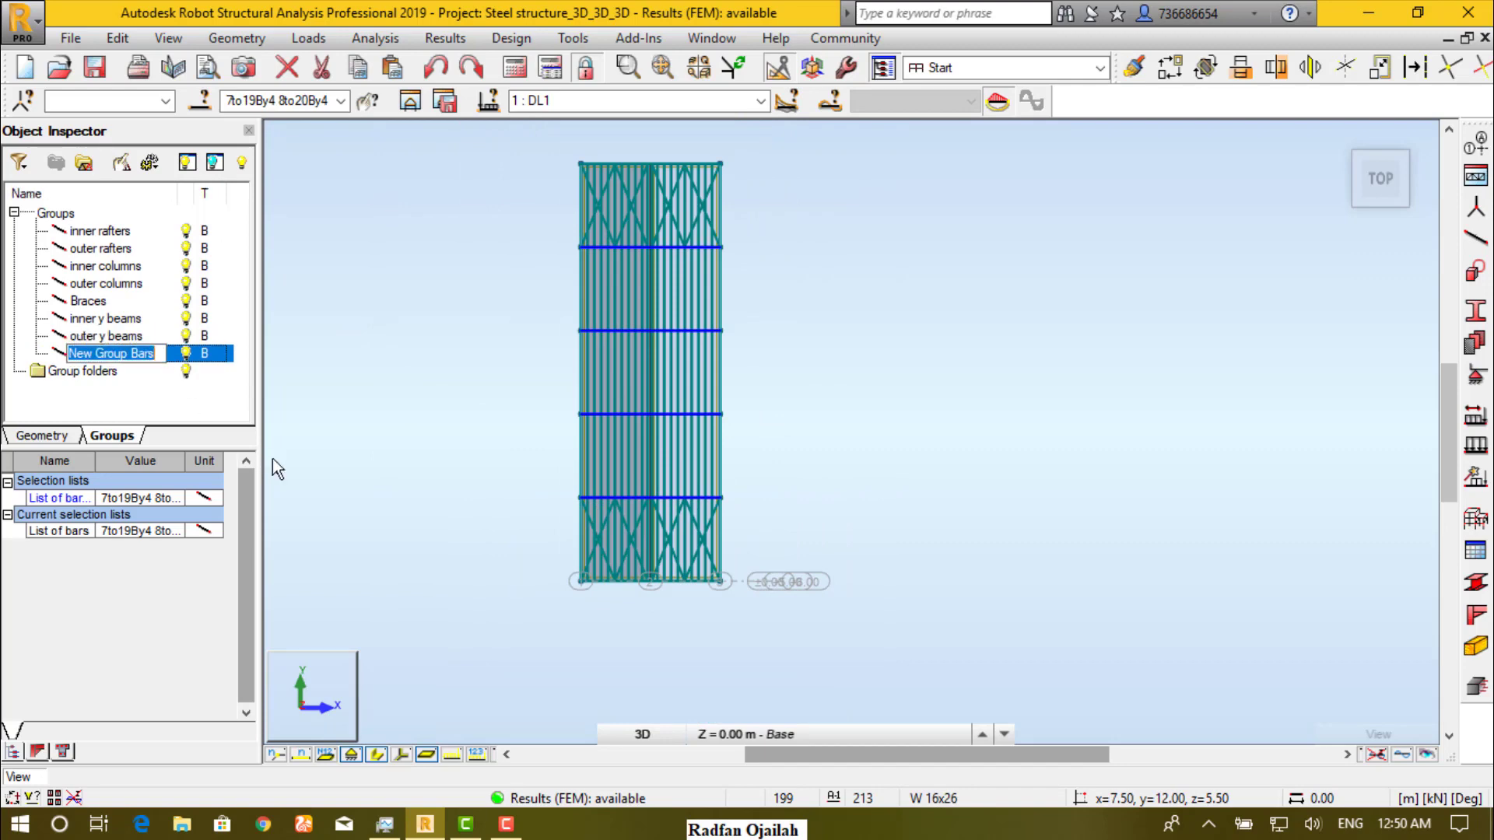
text(inner)
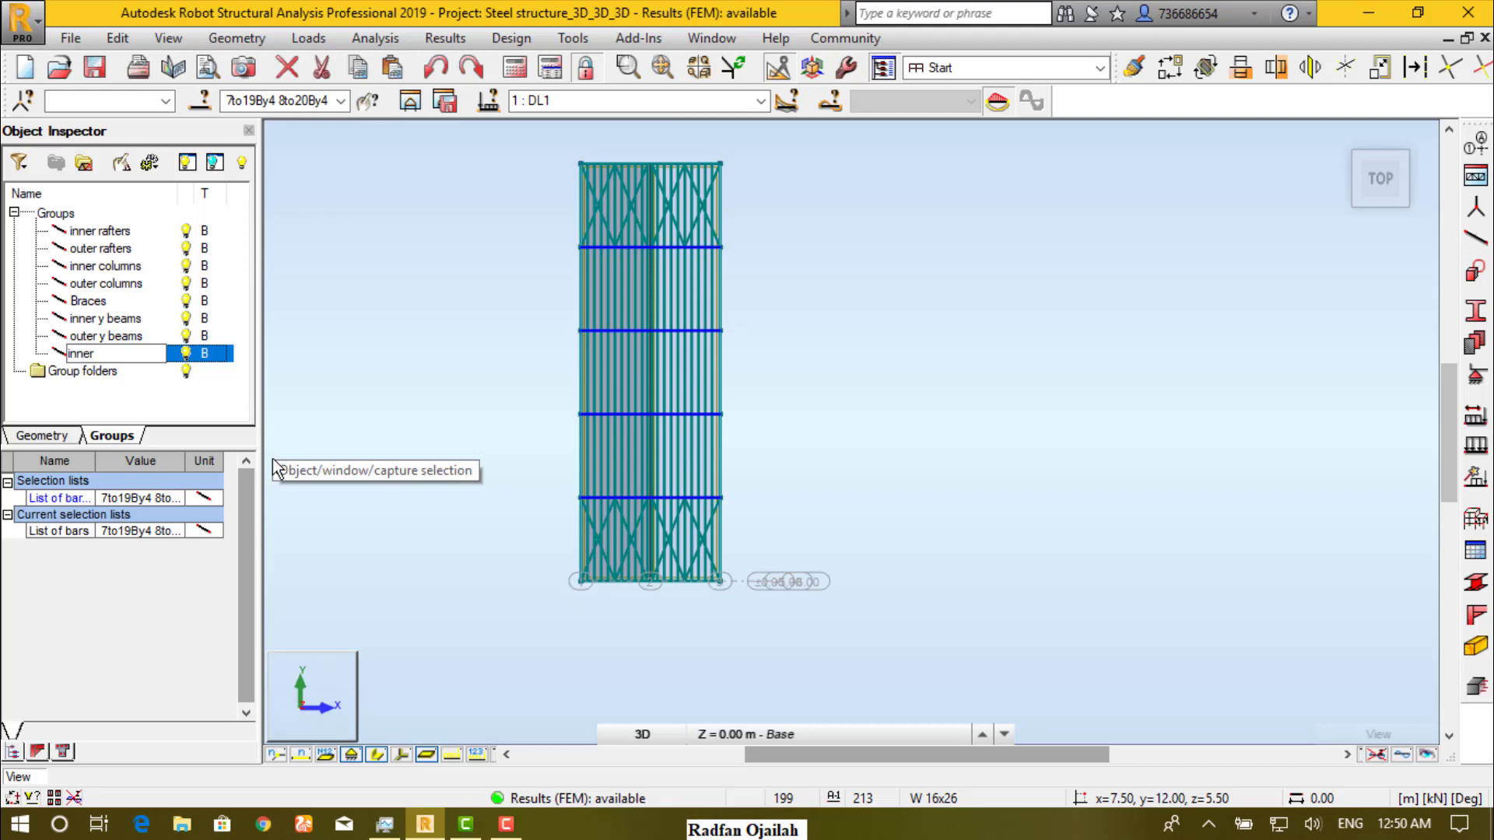
text(ams)
key(Return)
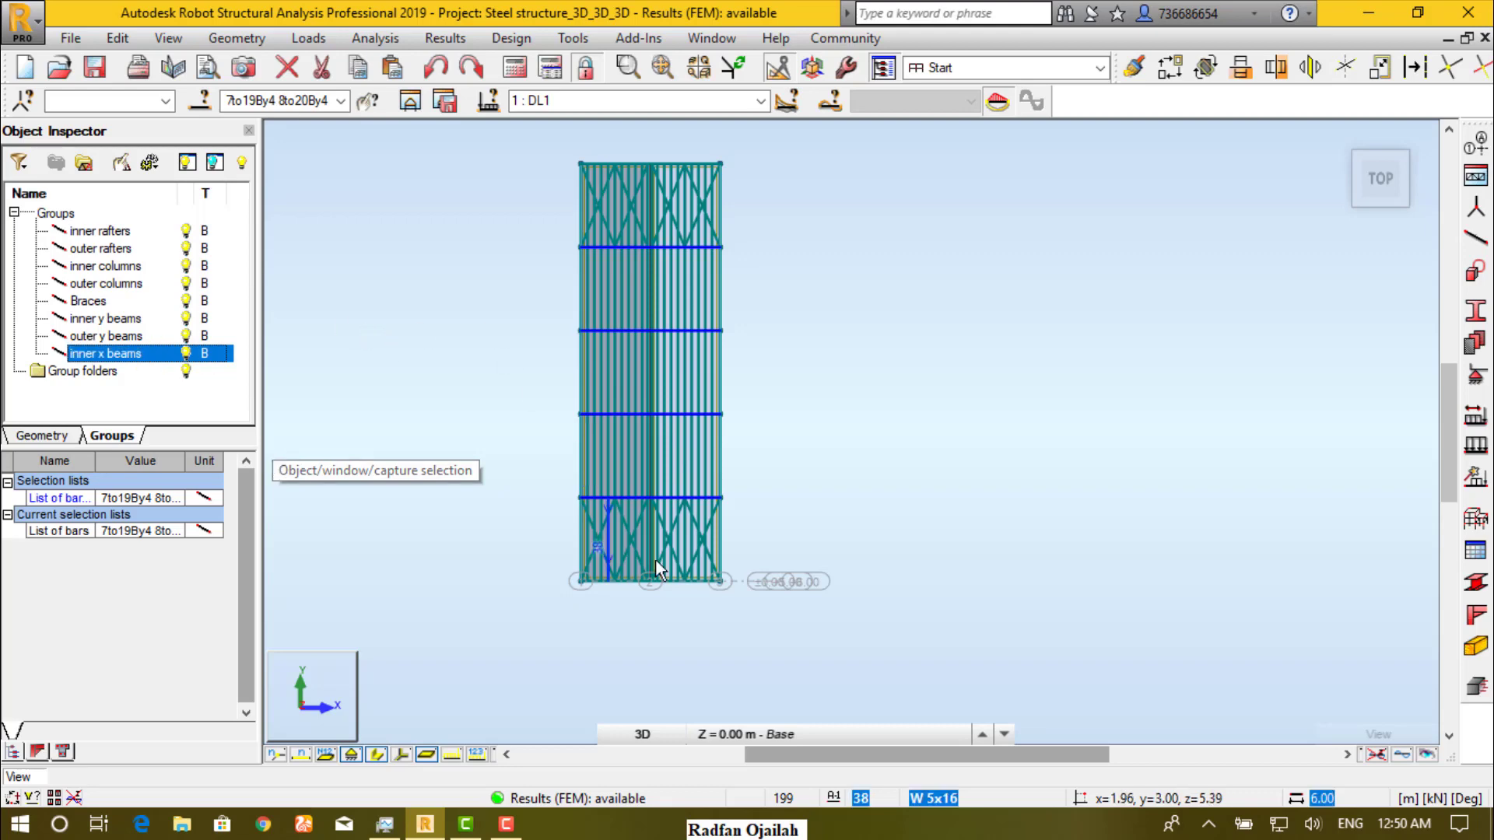
- Clear the selection and select the transverse W 14x22 beams of the two end frames, at y = 0 and y = 30 m
scroll(670, 584, up, 2)
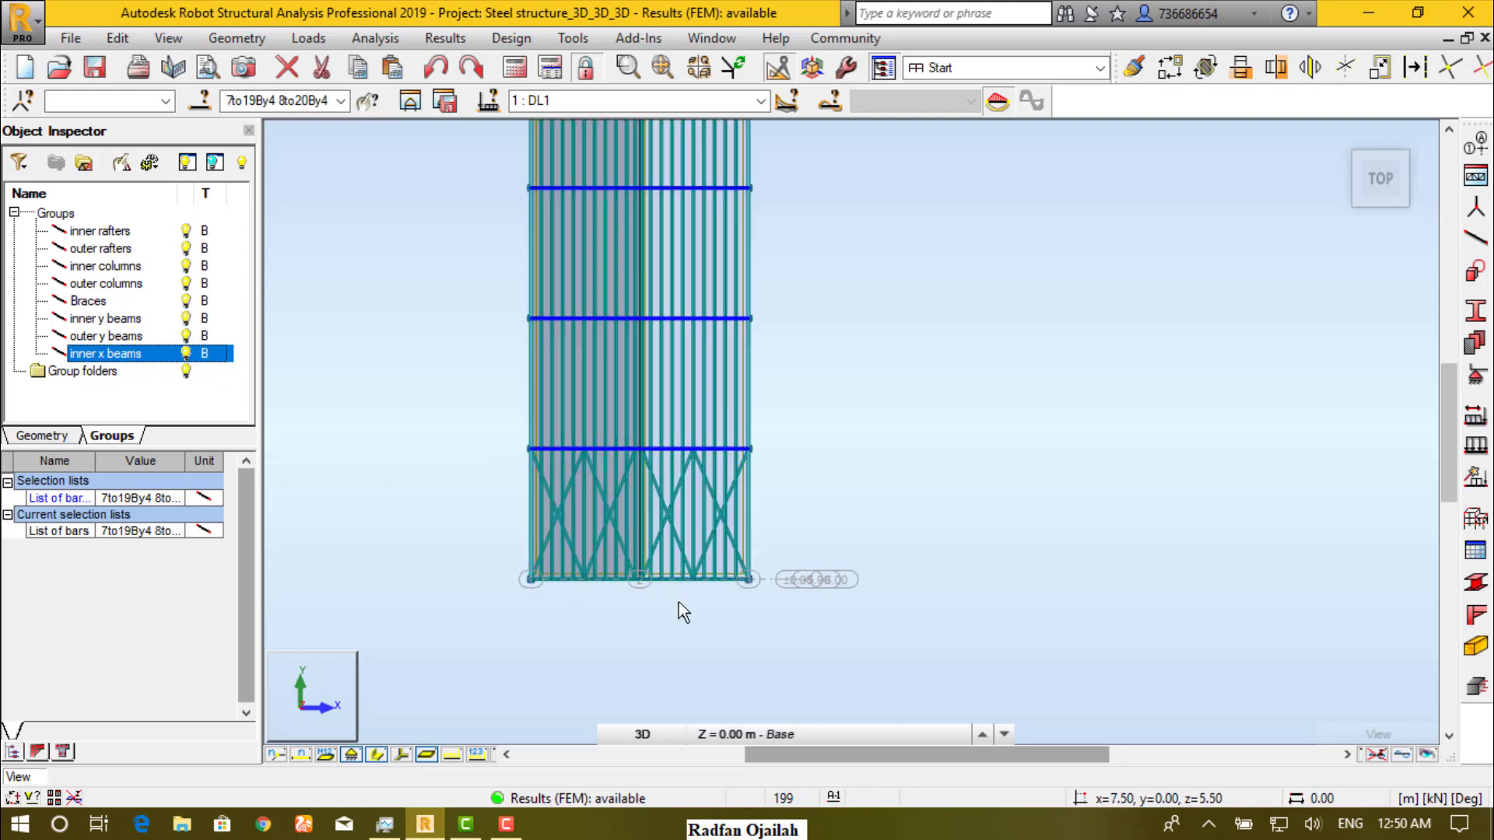
click(696, 604)
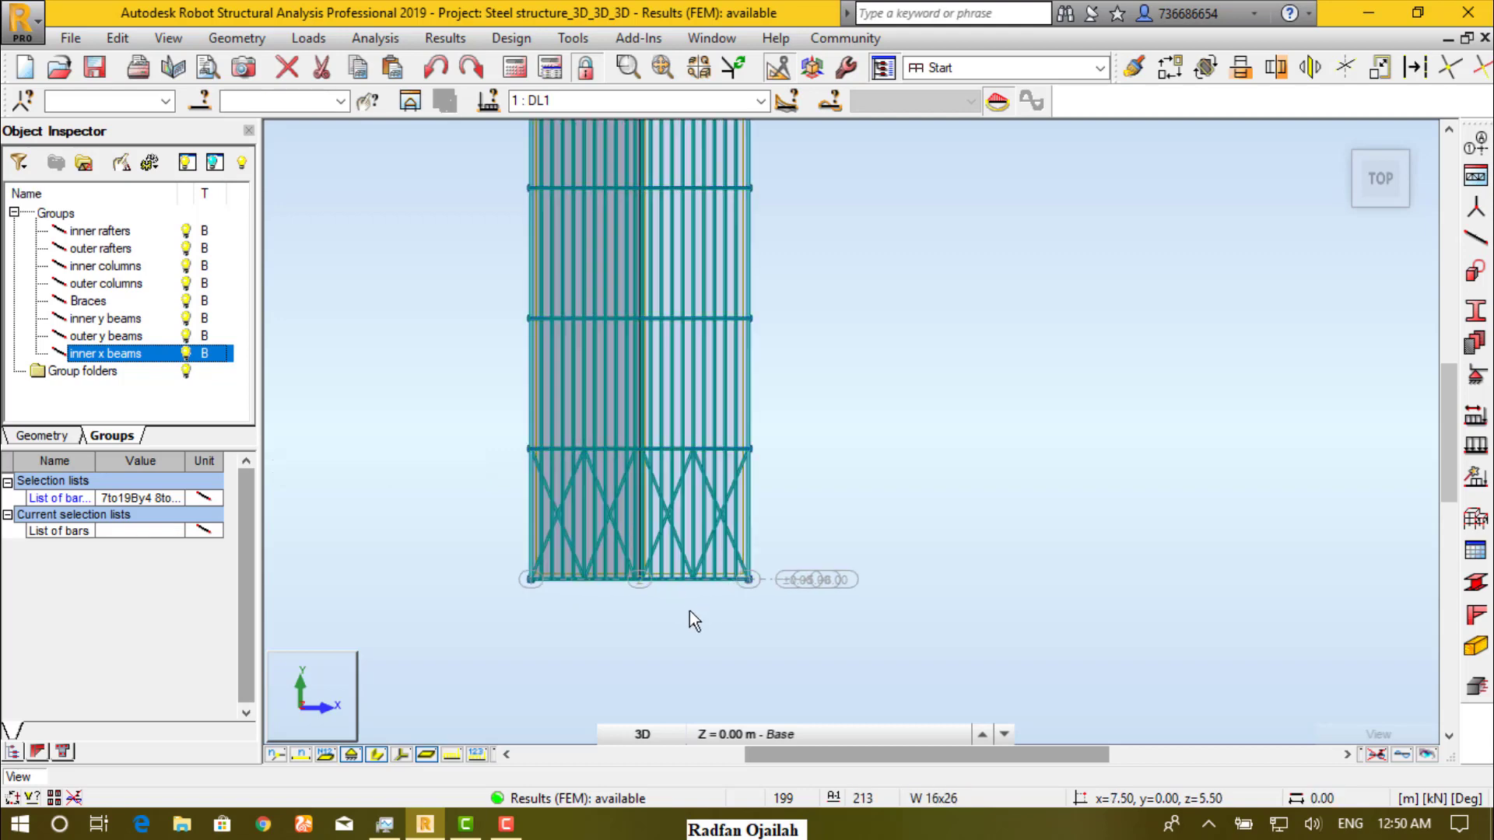
scroll(681, 602, up, 1)
scroll(682, 600, up, 2)
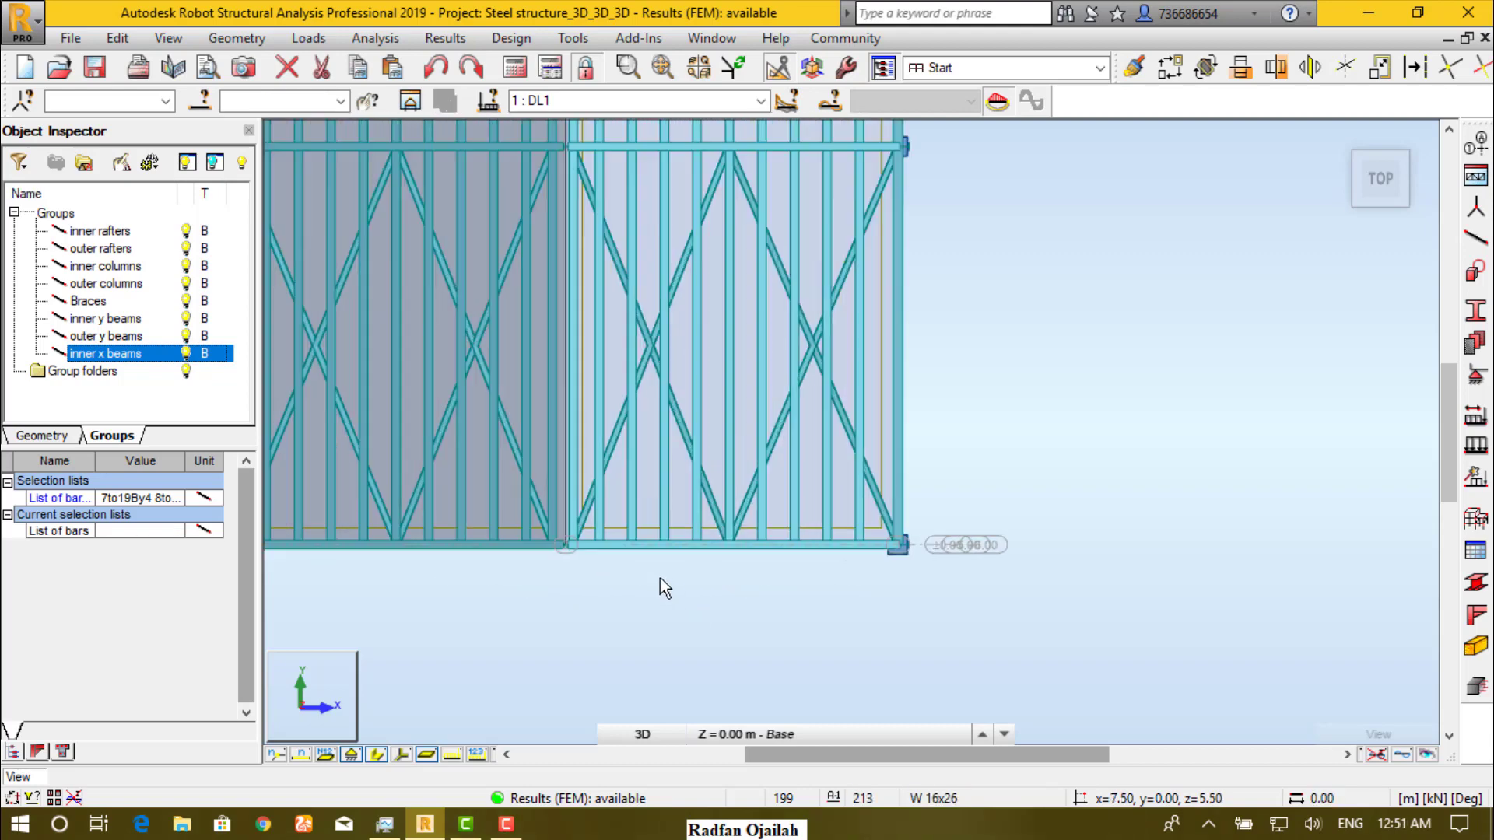
click(627, 548)
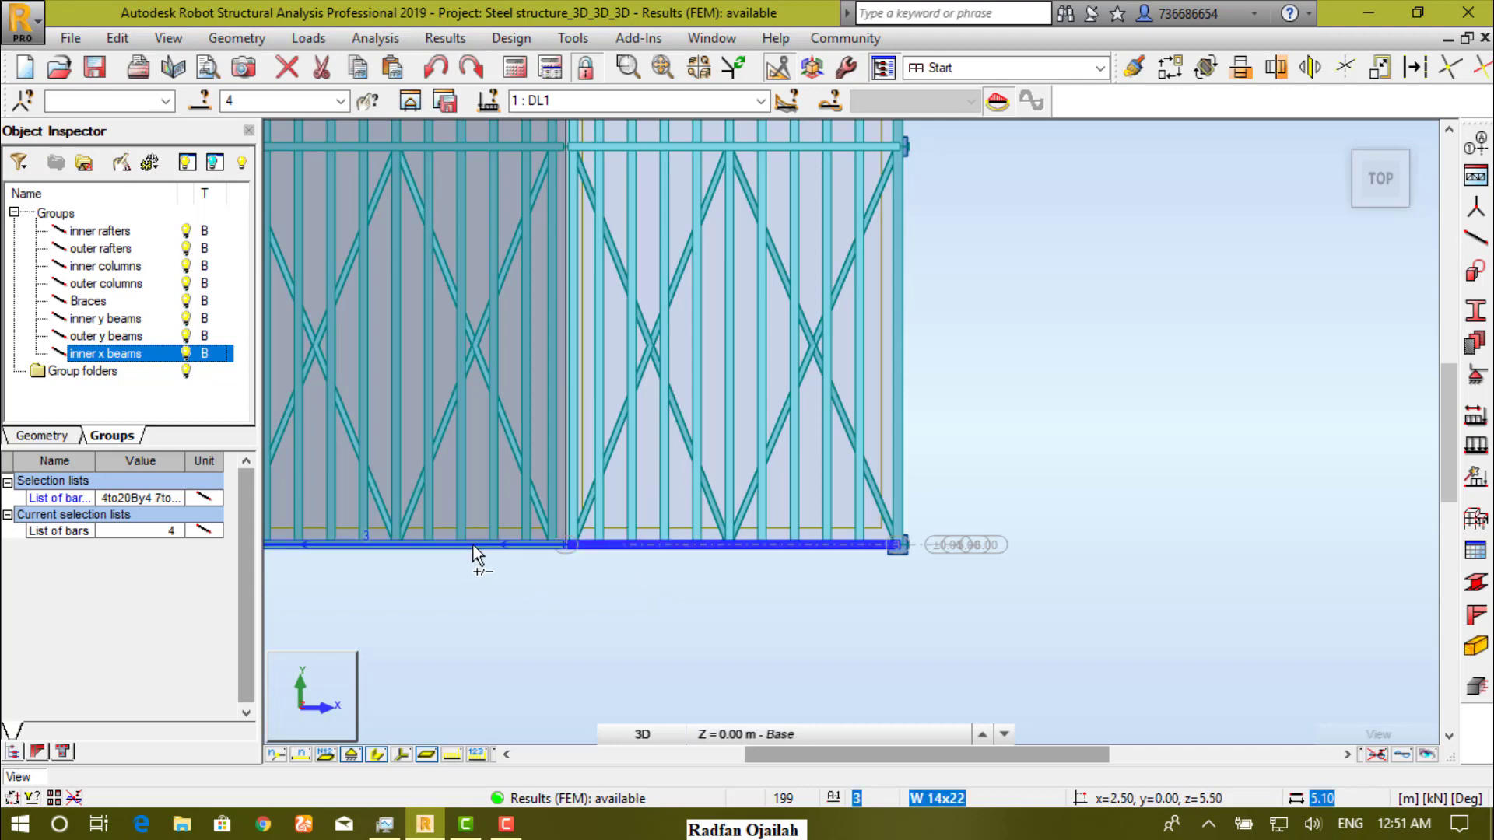
ctrl+click(476, 545)
scroll(529, 626, down, 4)
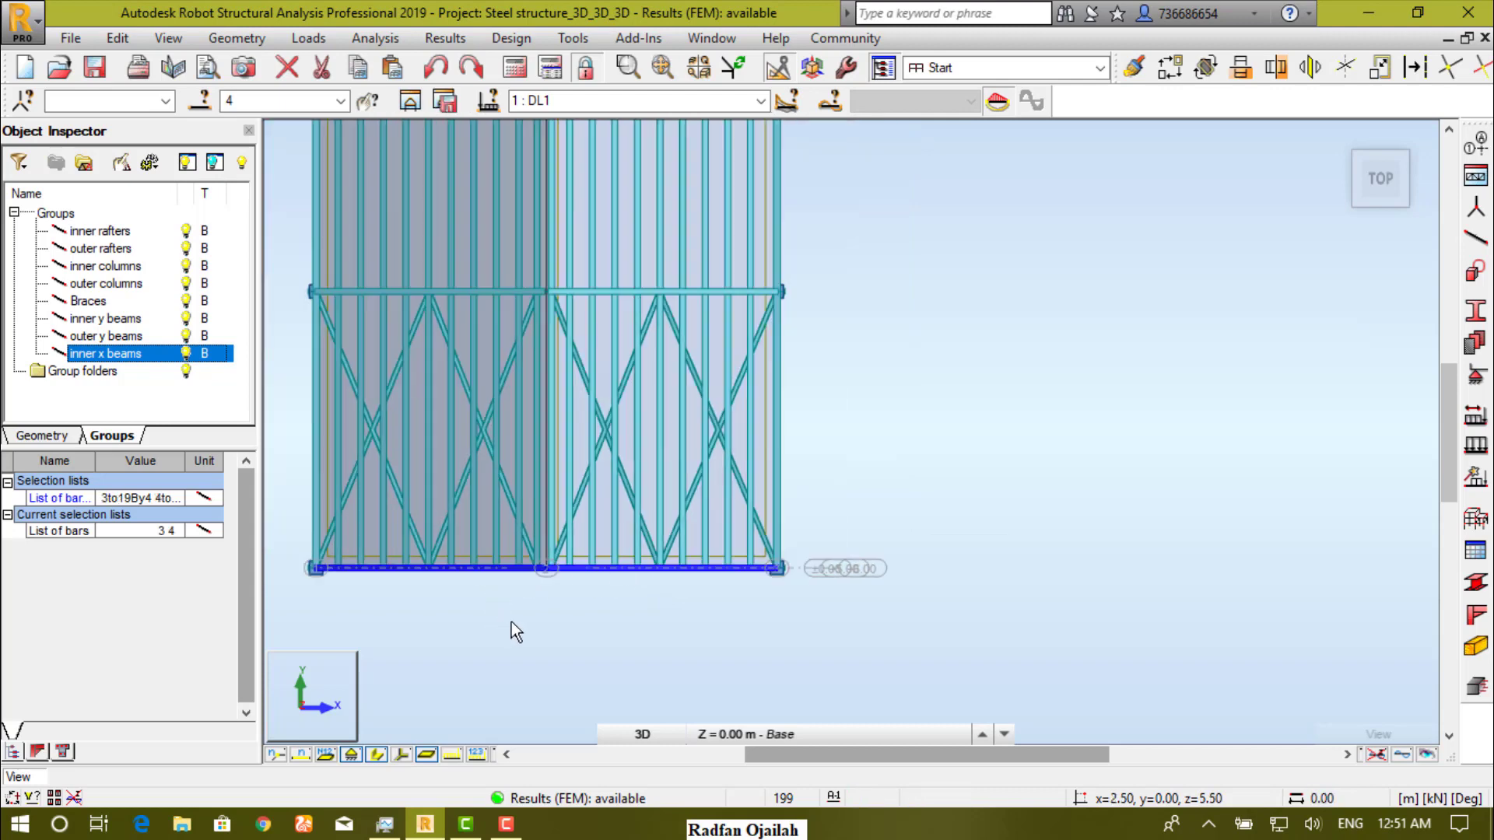
scroll(526, 219, up, 4)
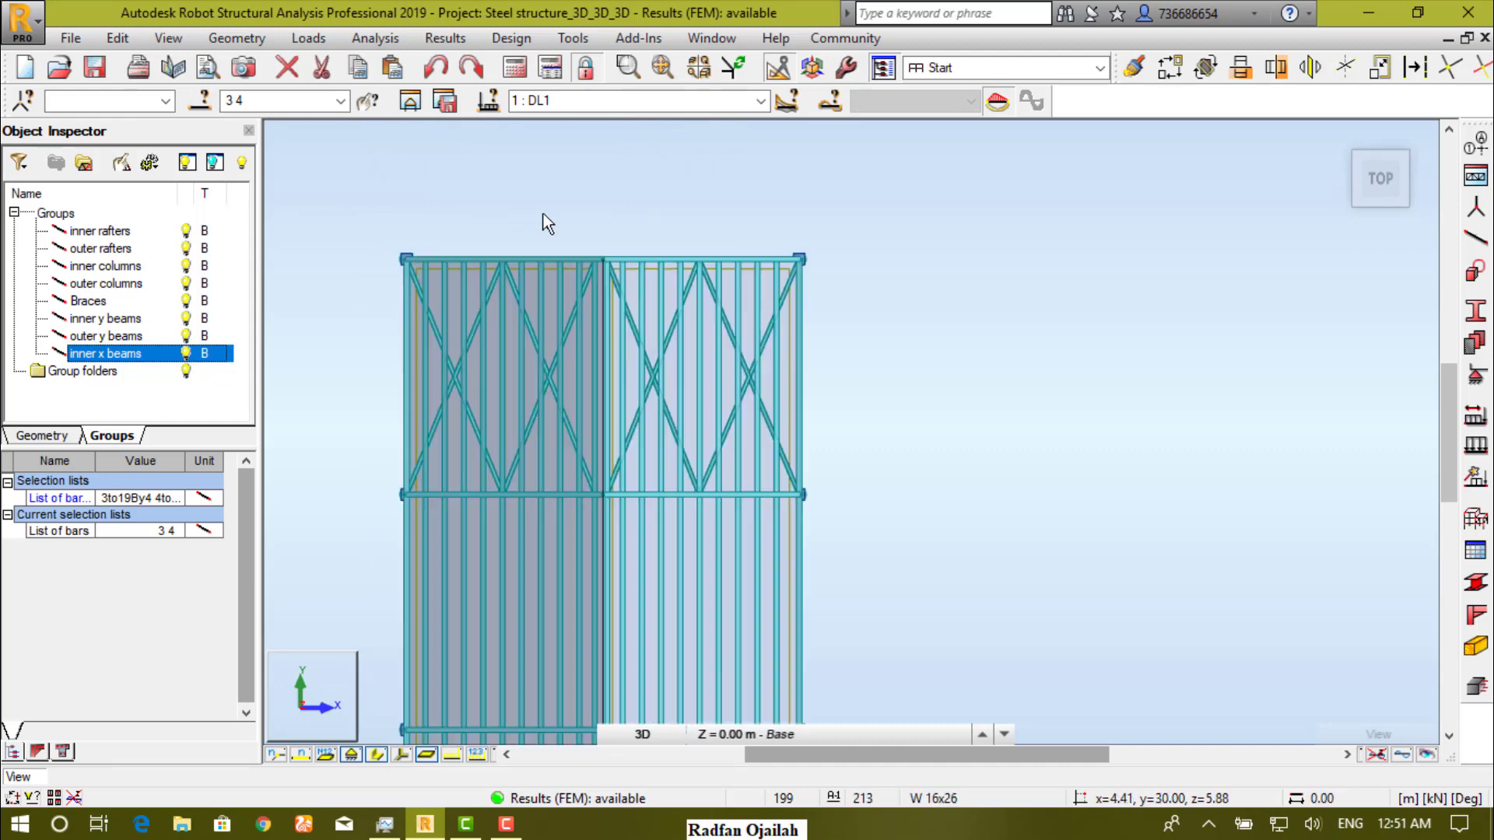
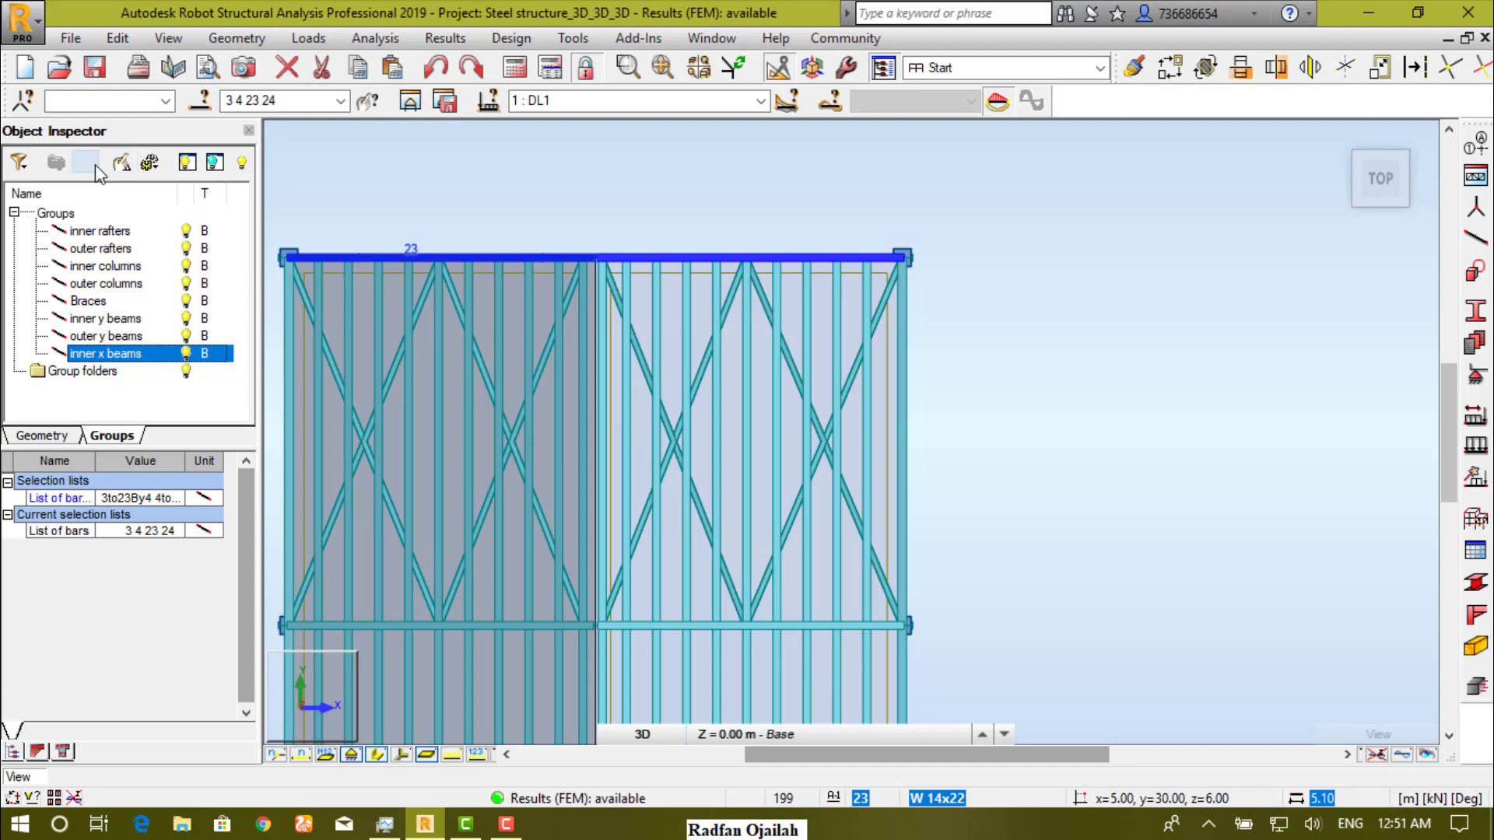
- Create a bar group from the selected end-frame transverse beams and name it "outer x beams"
click(83, 162)
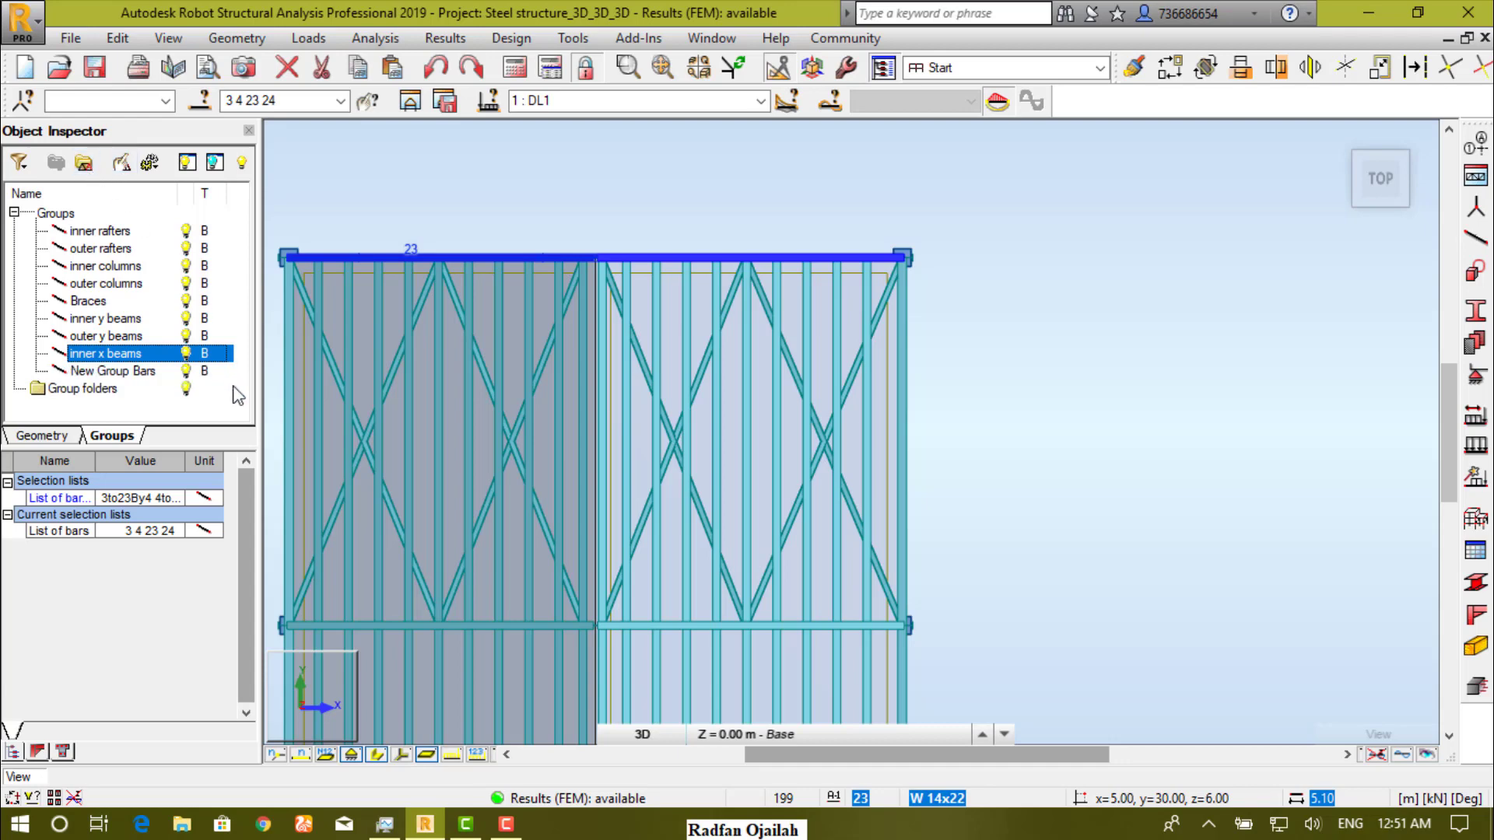
right_click(94, 372)
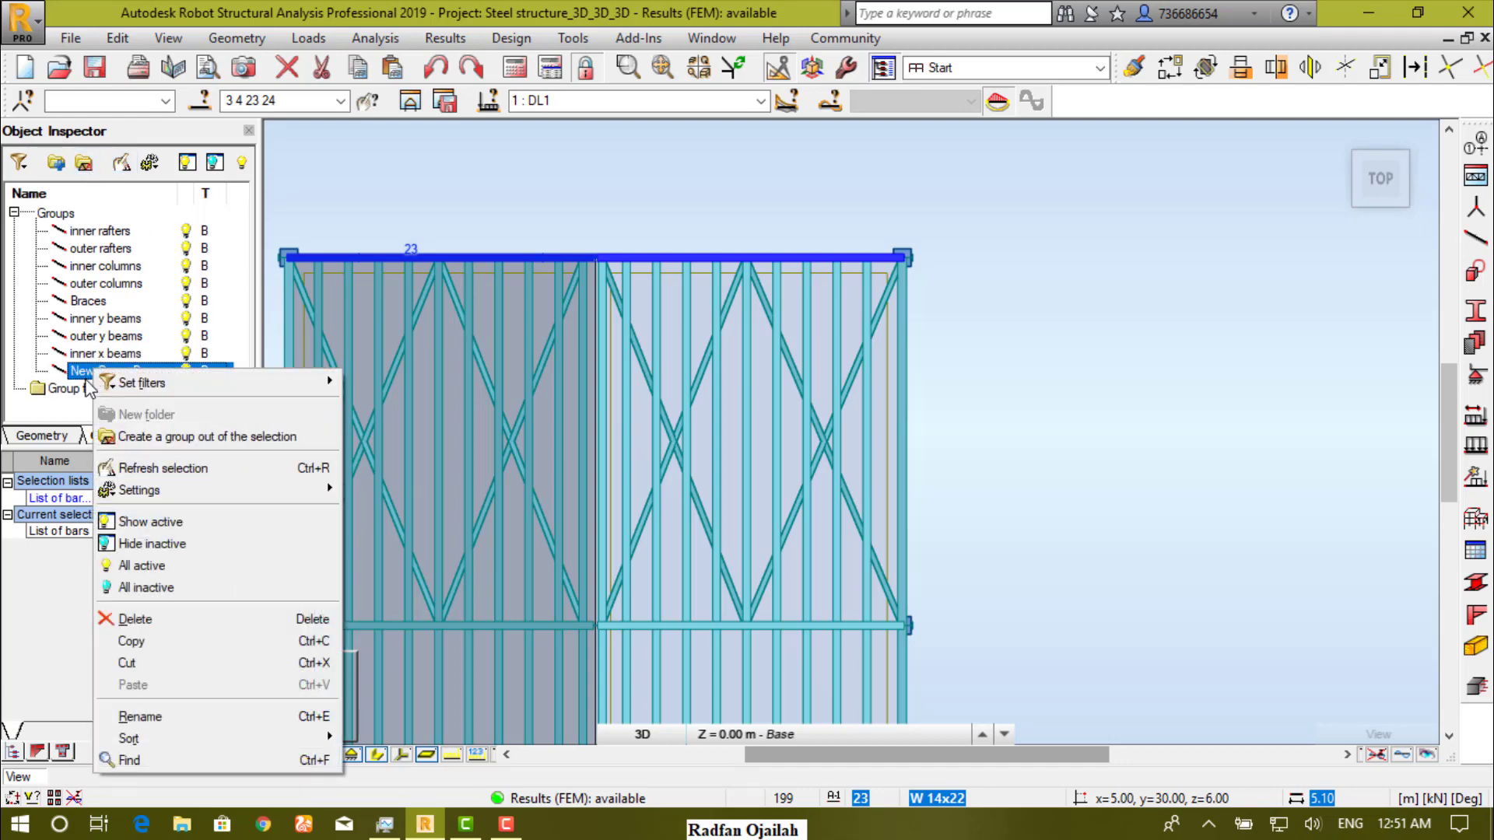
key(ctrl+e)
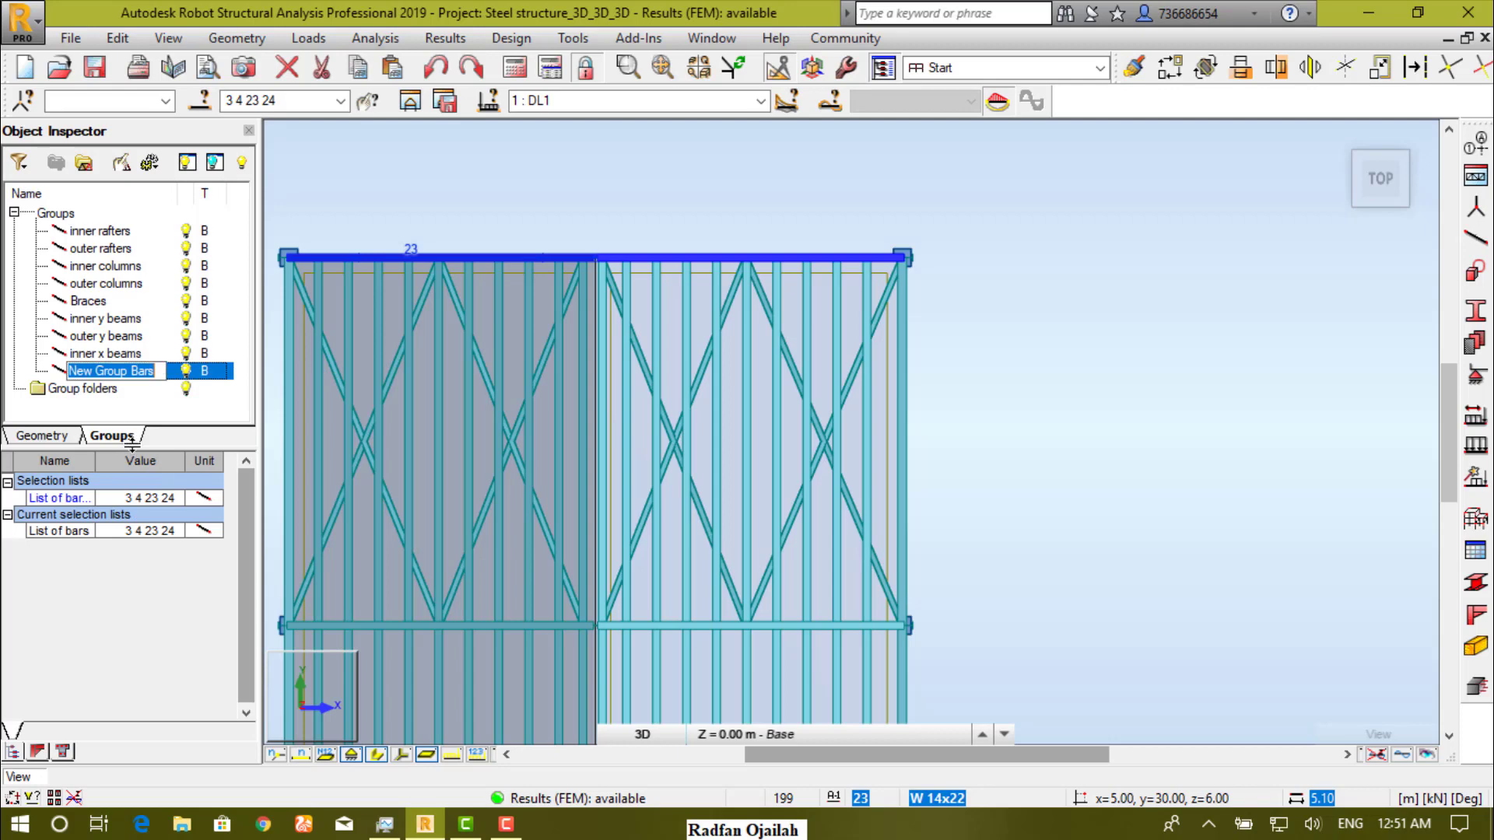
text(outer x beams)
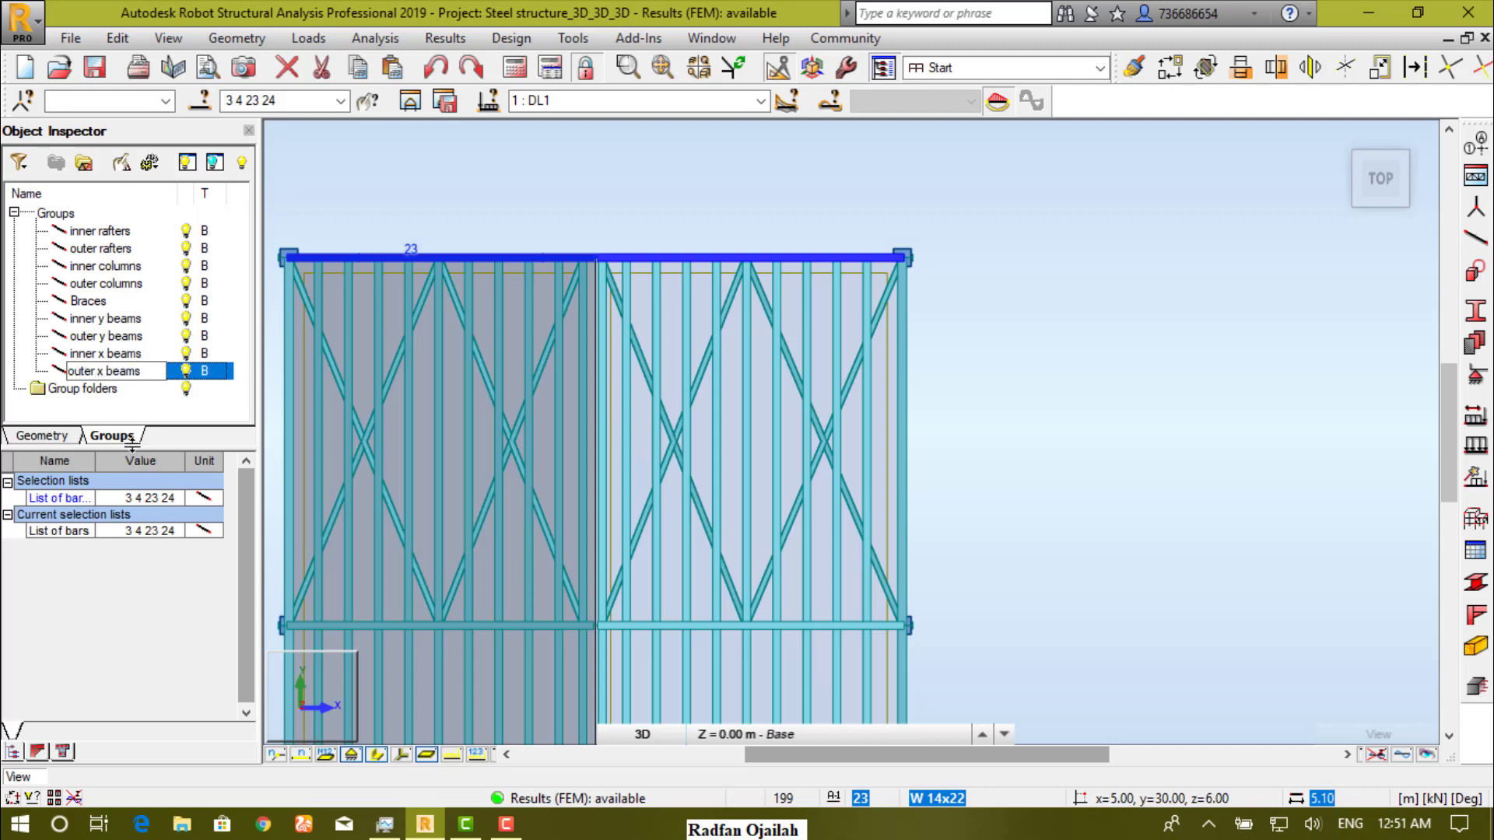
key(Return)
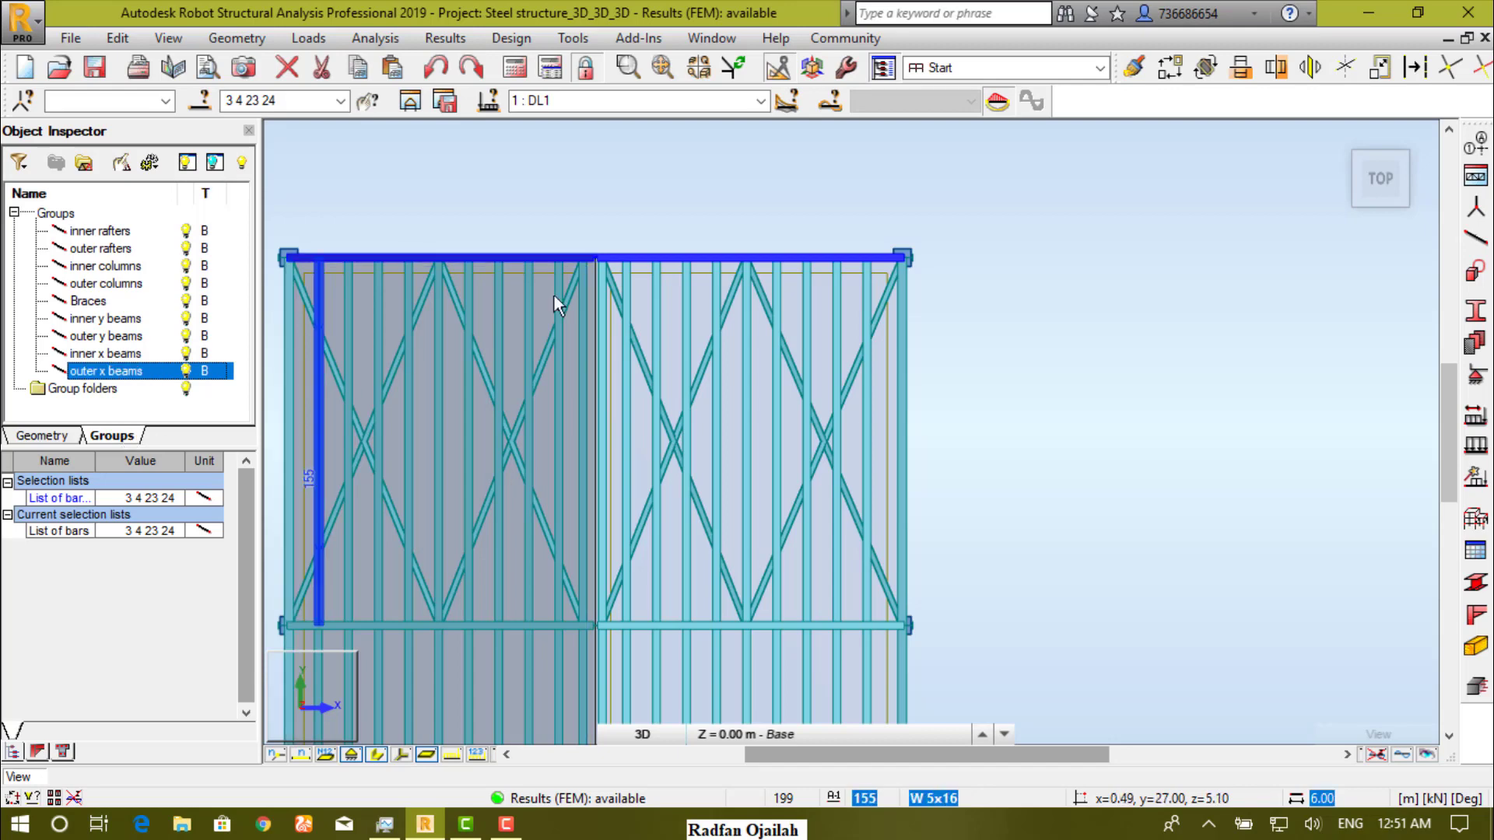
- Select the W 5x16 purlins on the roof slope beyond x = 5 m in the middle bay, between y = 12 m and y = 18 m
scroll(709, 169, down, 3)
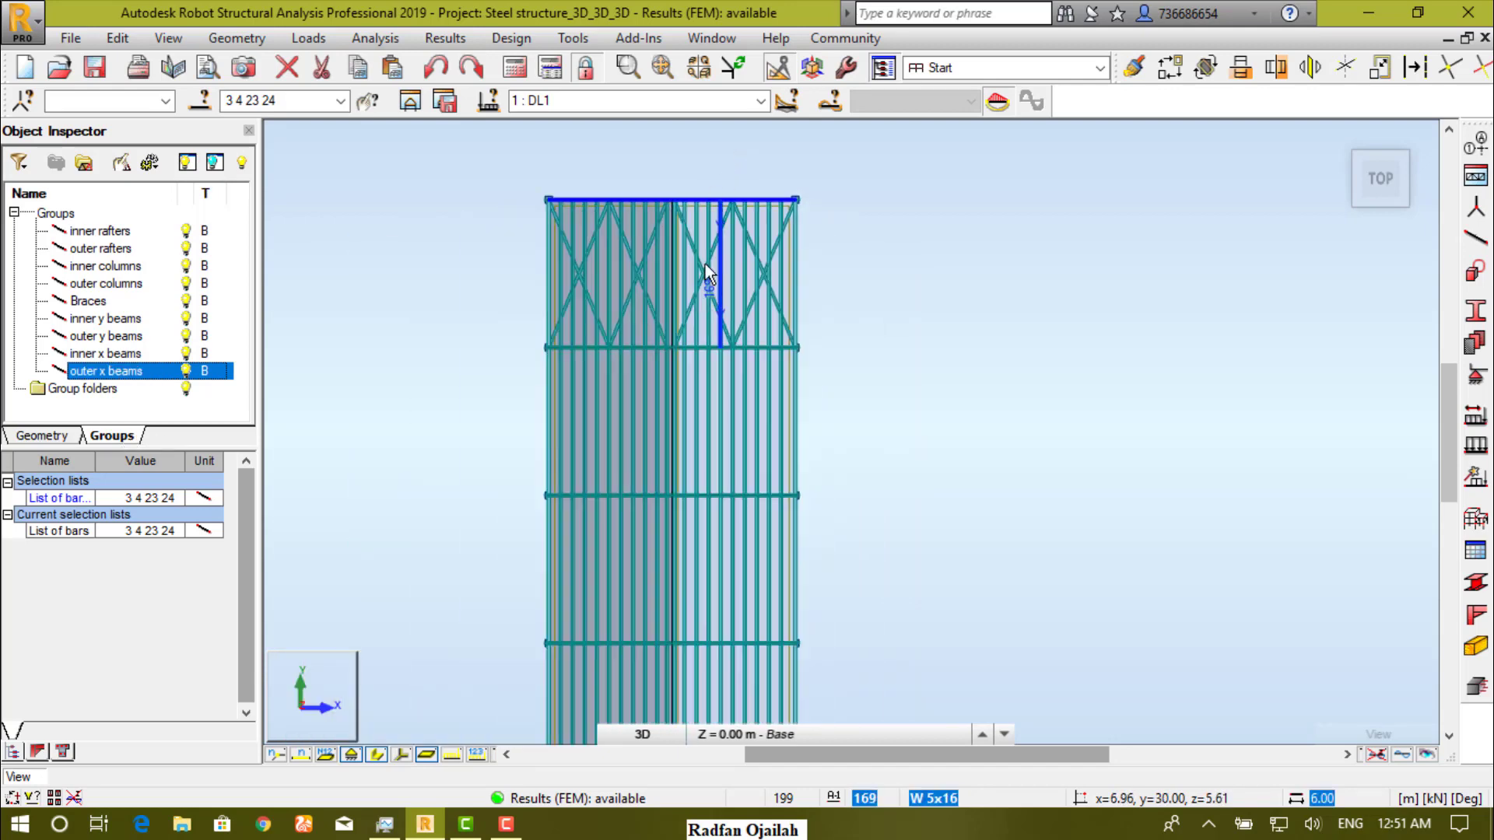
scroll(704, 311, up, 3)
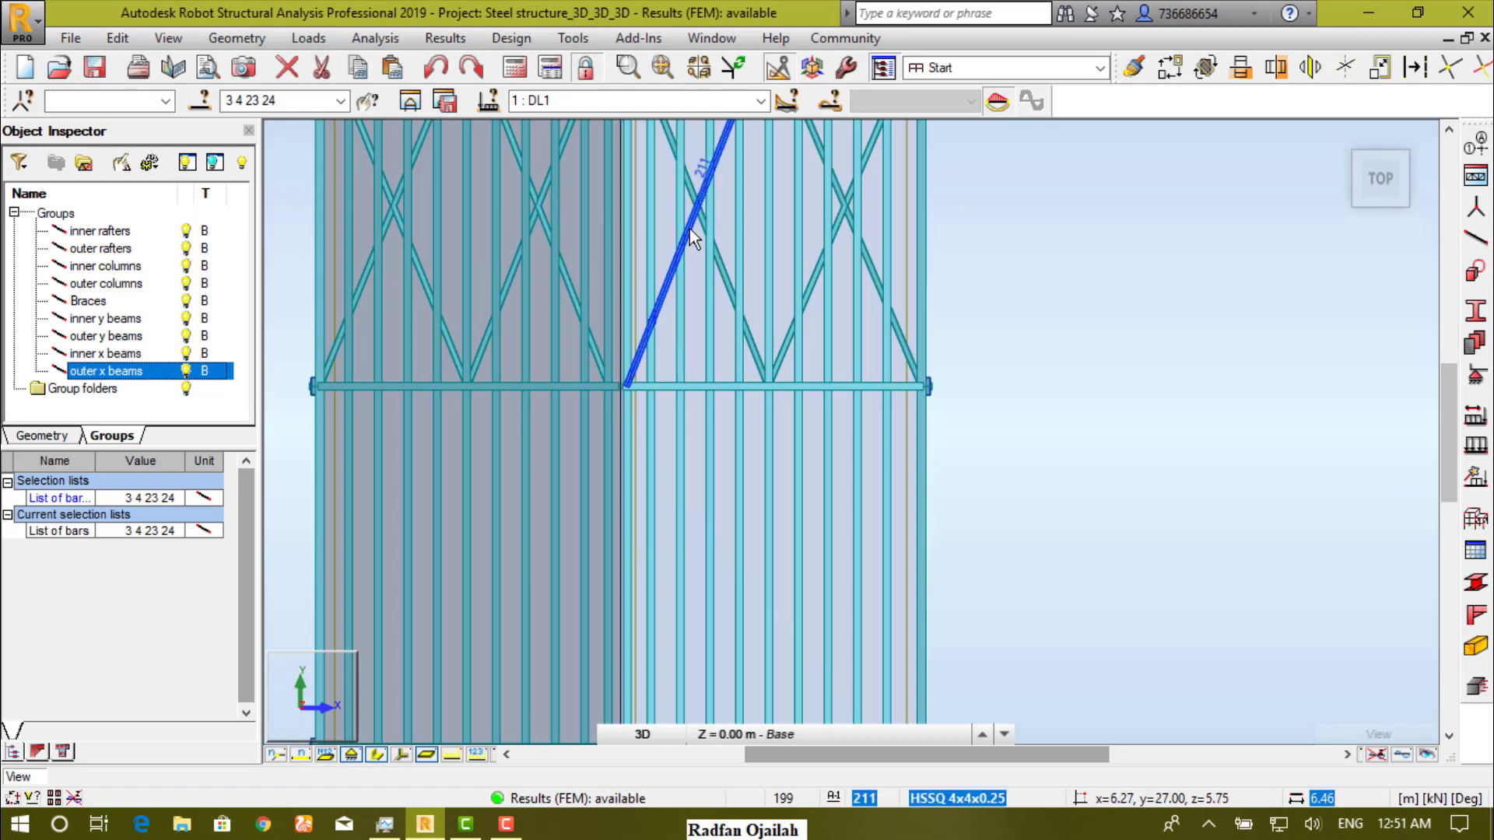
scroll(694, 208, down, 3)
scroll(618, 190, down, 2)
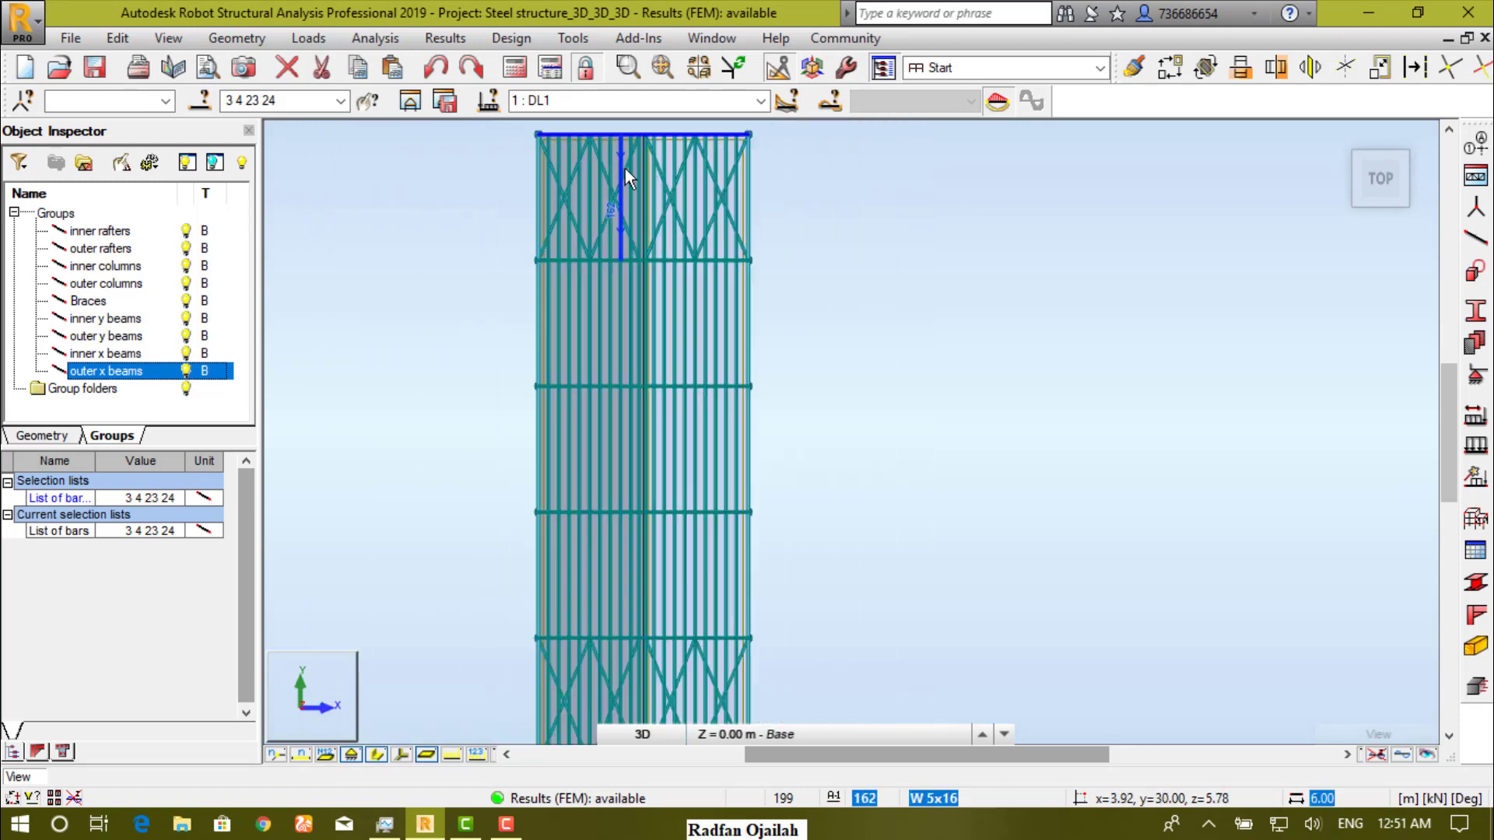
scroll(667, 243, down, 1)
scroll(657, 437, up, 2)
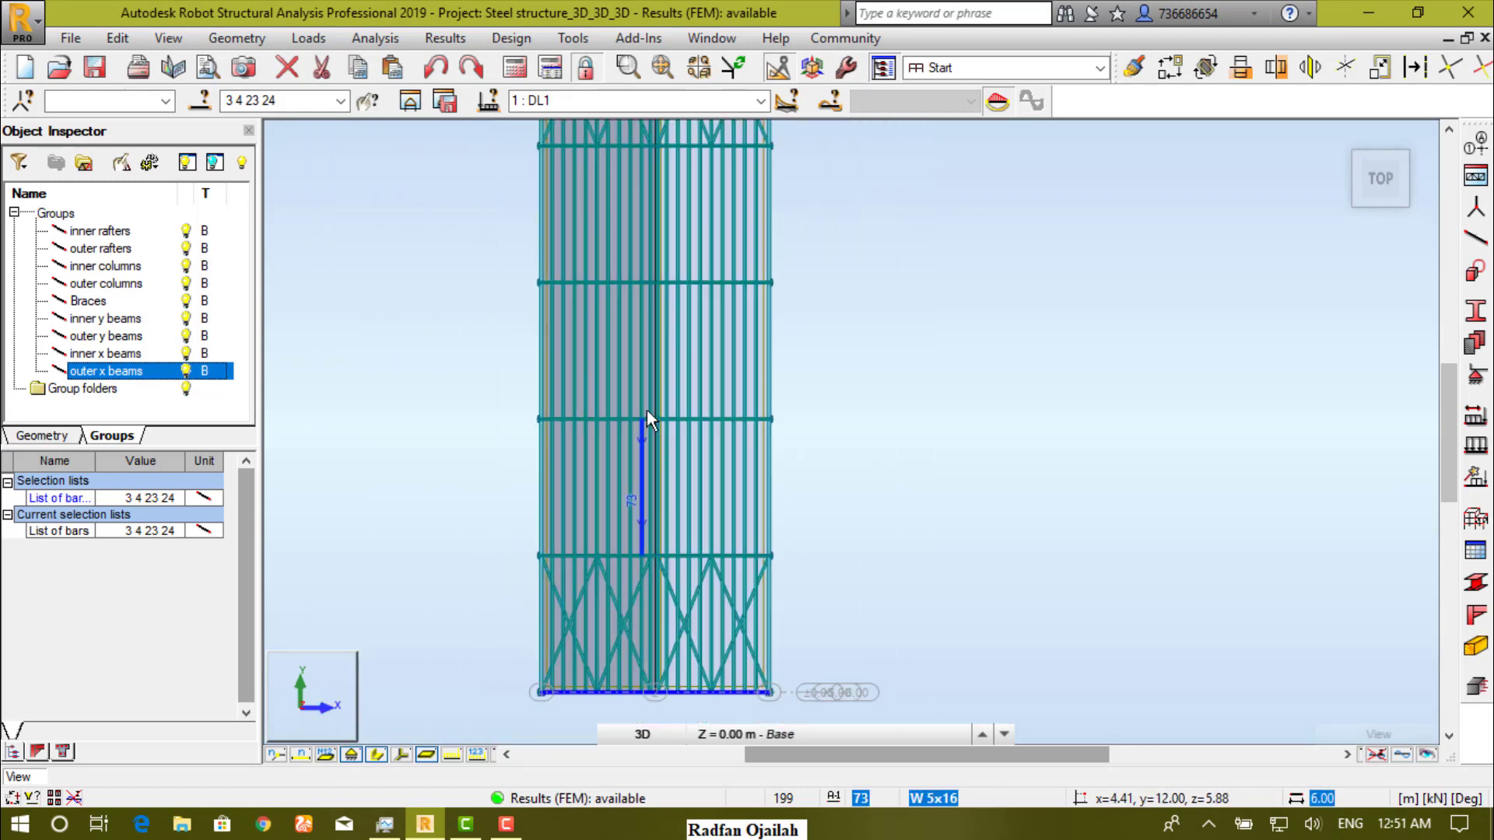
scroll(662, 404, up, 2)
scroll(852, 352, up, 2)
scroll(853, 352, up, 1)
drag(904, 349, 573, 404)
- Add the middle bay's W 5x16 purlins on the opposite slope, between x = 0 and x = 5 m, to the selection
scroll(566, 387, down, 1)
scroll(680, 376, down, 3)
scroll(573, 404, up, 5)
drag(641, 469, 301, 490)
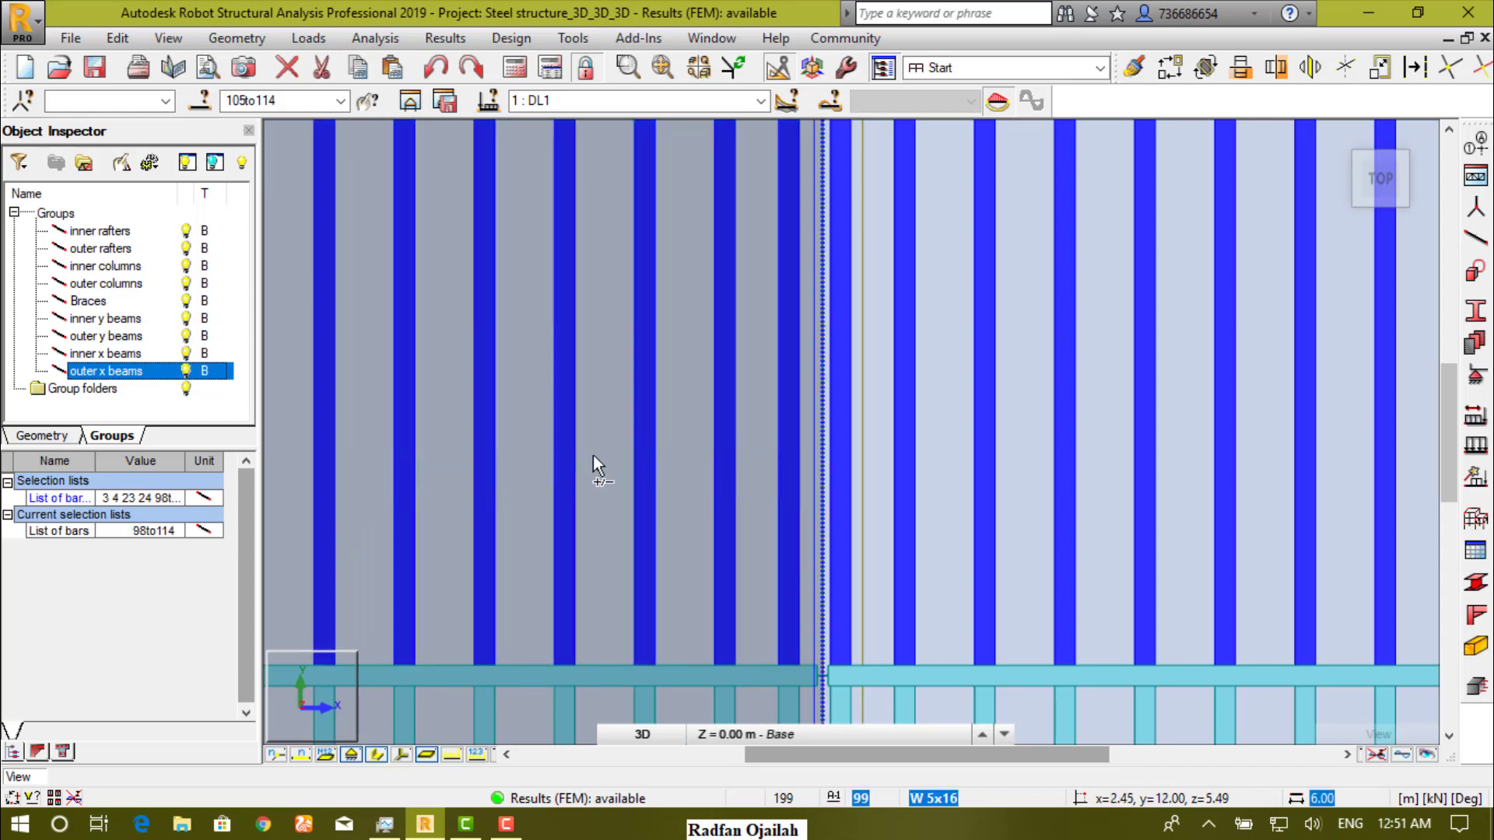
scroll(674, 445, down, 3)
ctrl+drag(482, 457, 380, 483)
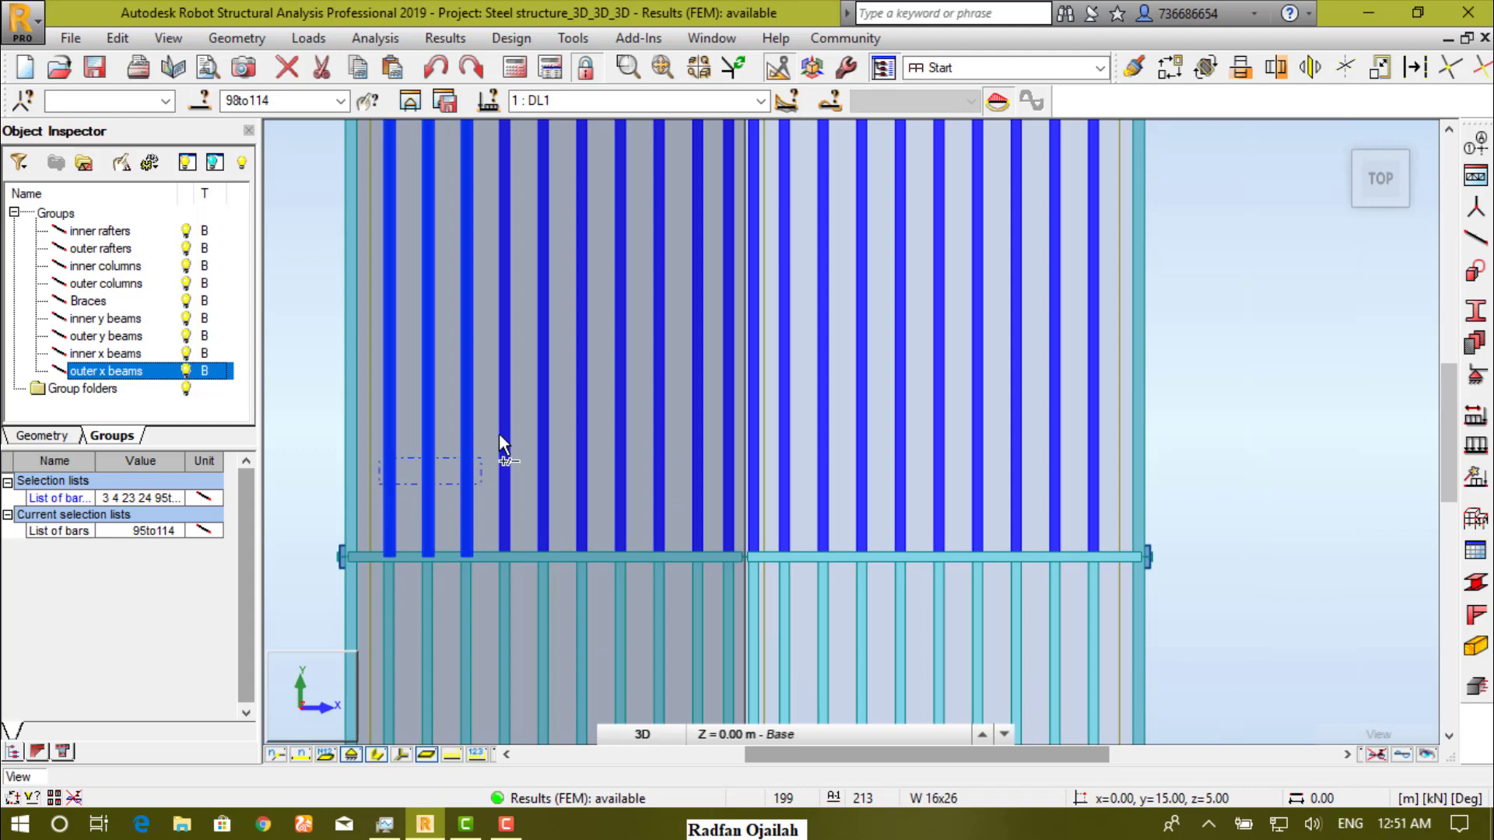
- Add the W 5x16 purlins on both slopes of the bay between y = 6 m and y = 12 m to the selection
scroll(473, 277, down, 2)
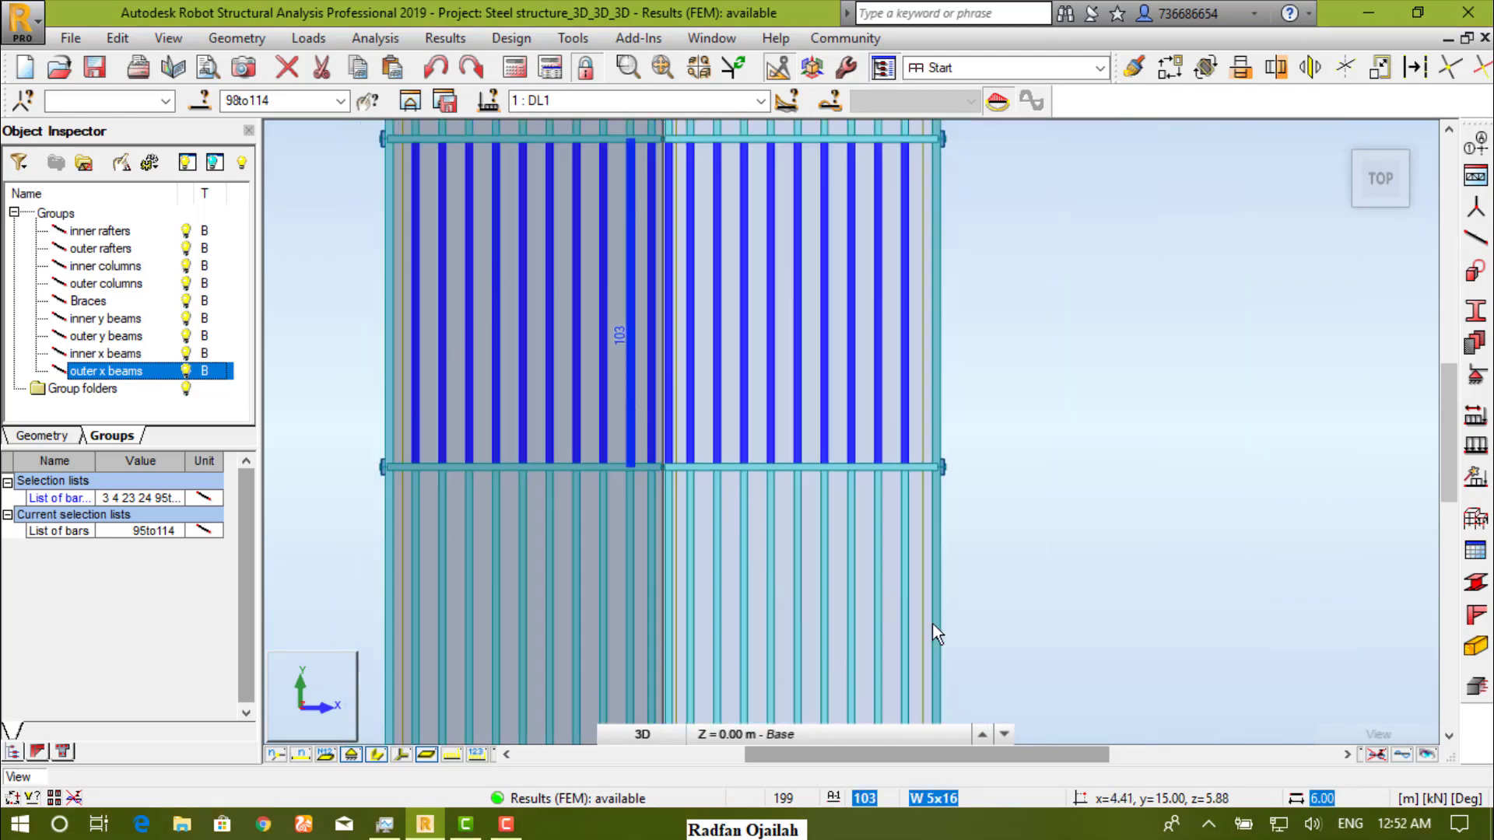
scroll(882, 618, up, 2)
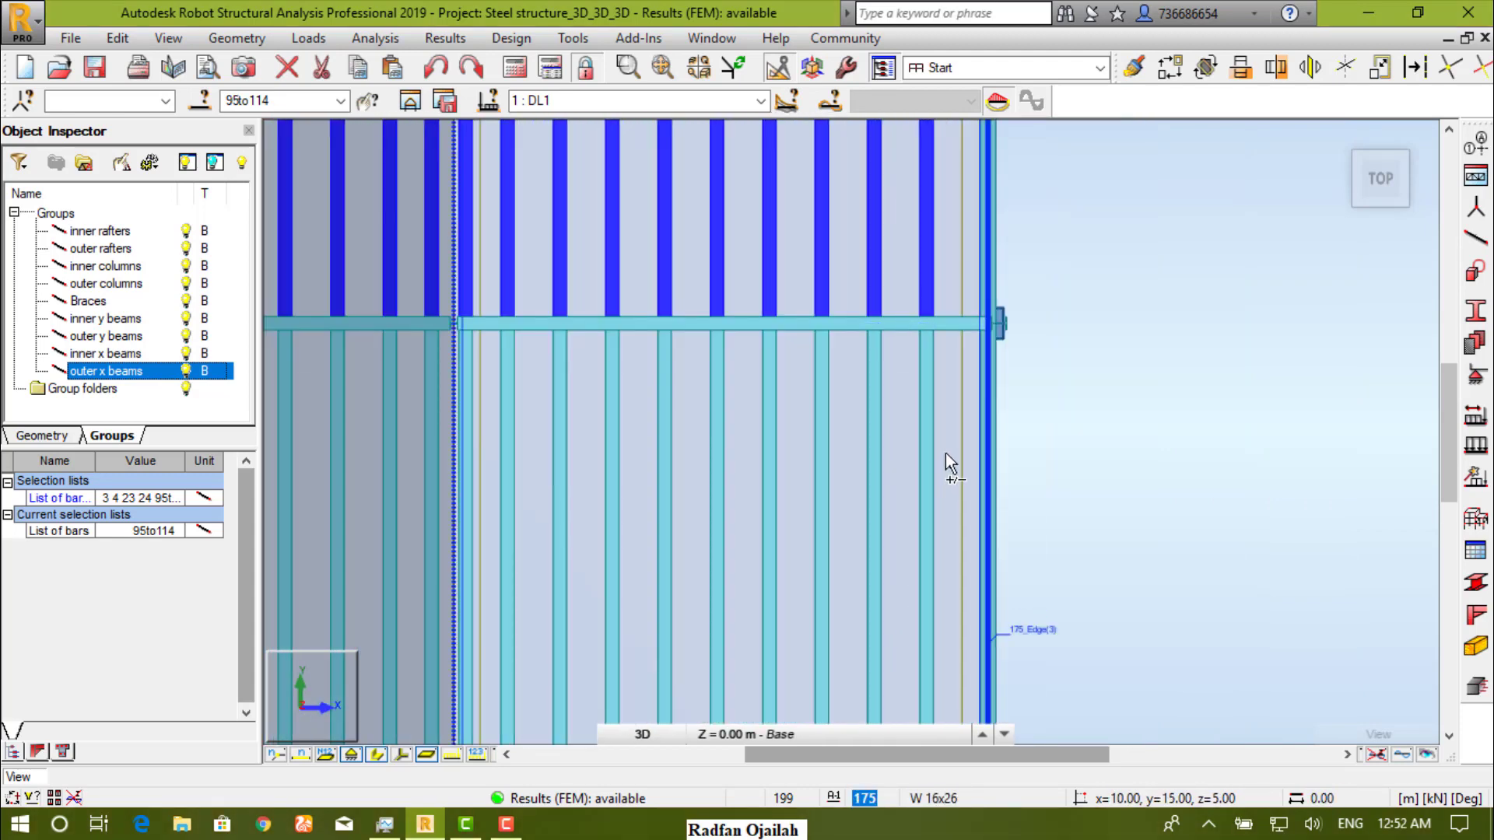
ctrl+drag(944, 454, 494, 516)
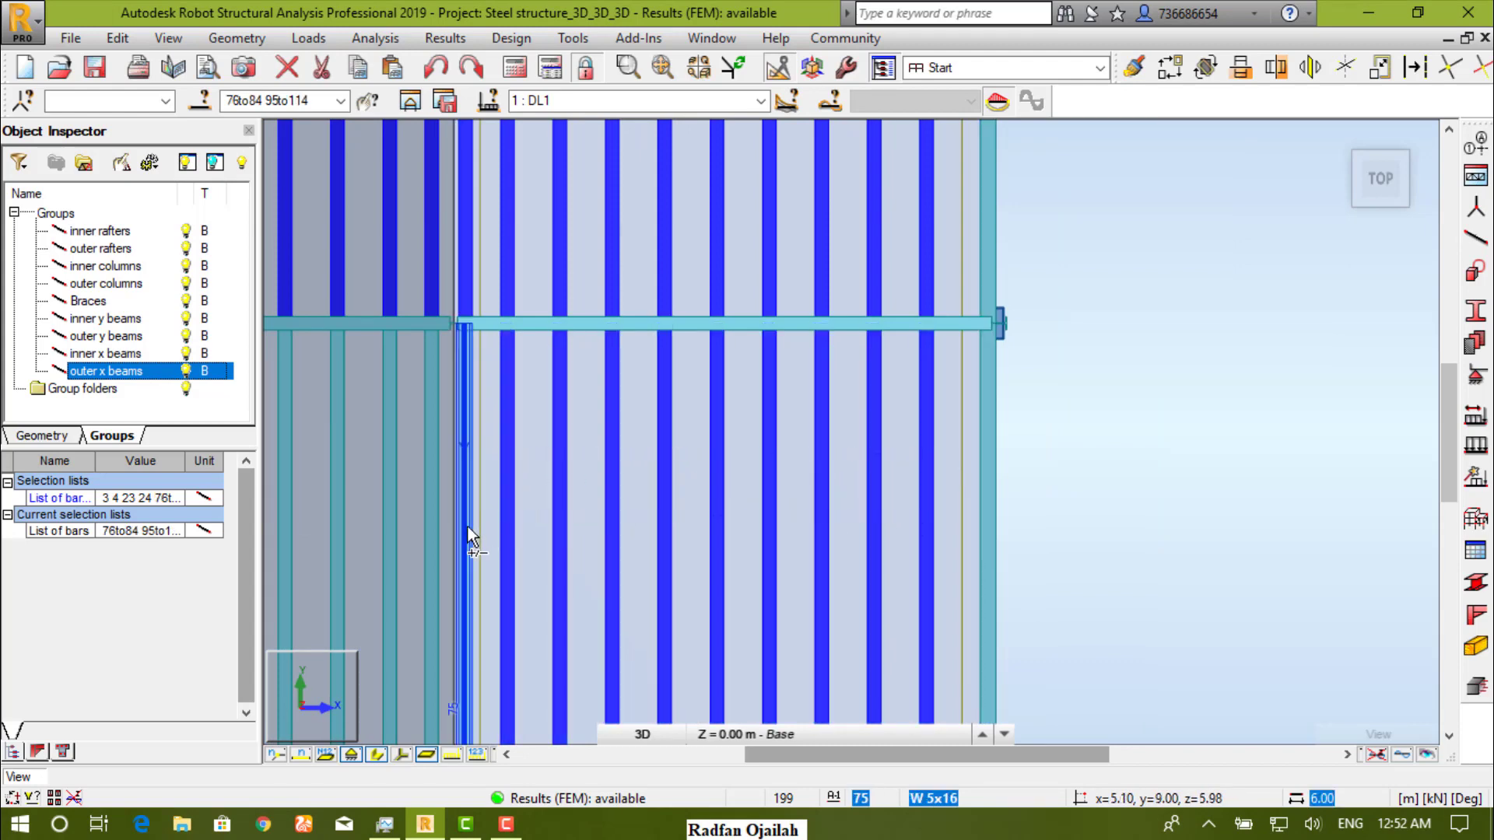
ctrl+click(459, 529)
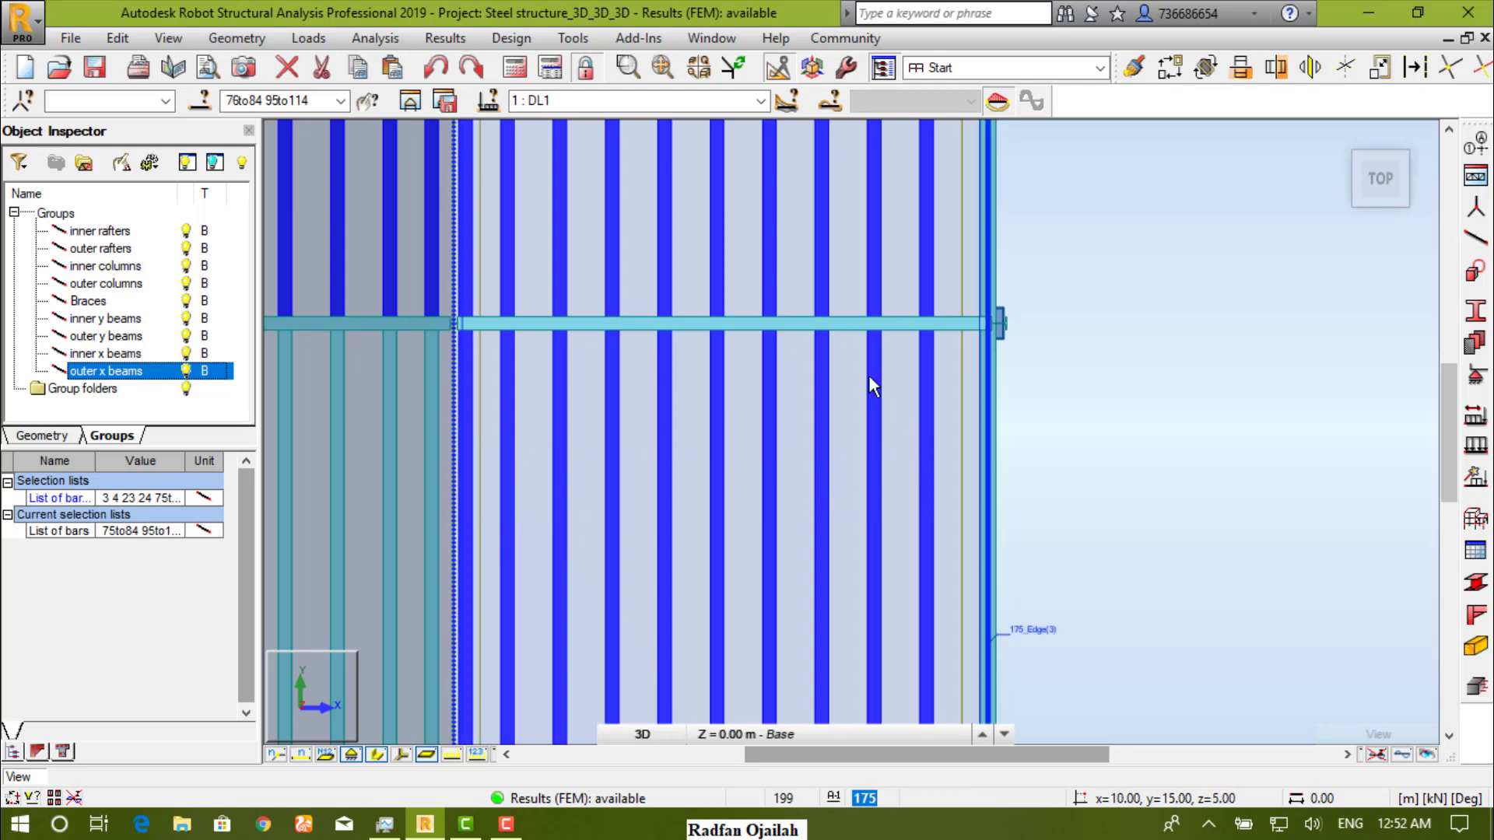
scroll(877, 389, down, 2)
scroll(833, 415, down, 1)
scroll(530, 525, up, 2)
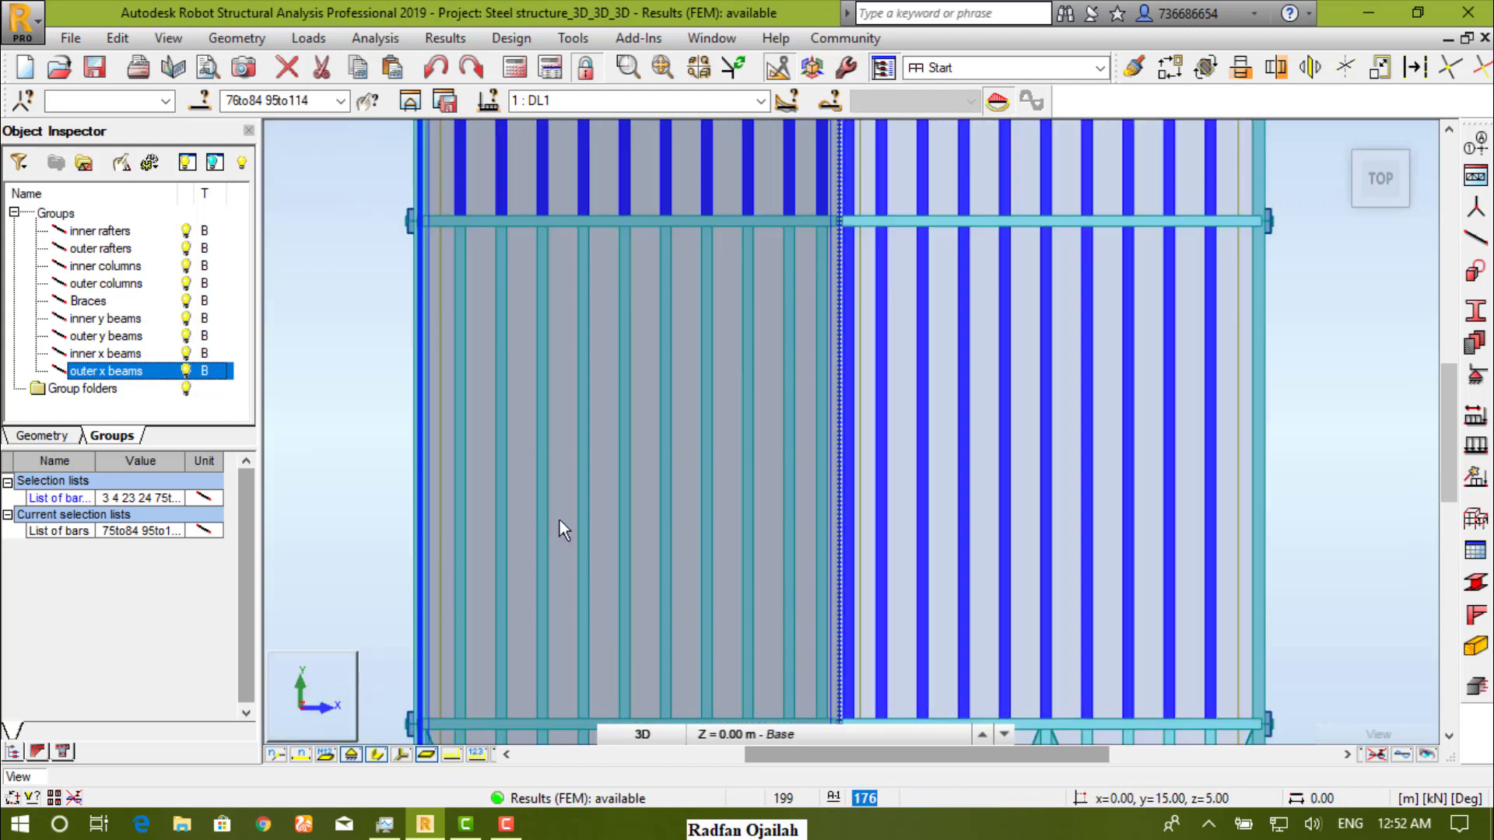
ctrl+click(827, 492)
ctrl+click(788, 505)
ctrl+drag(767, 495, 453, 539)
- Add the W 5x16 purlins on both slopes of the bay between y = 18 m and y = 24 m to the selection
scroll(537, 436, down, 5)
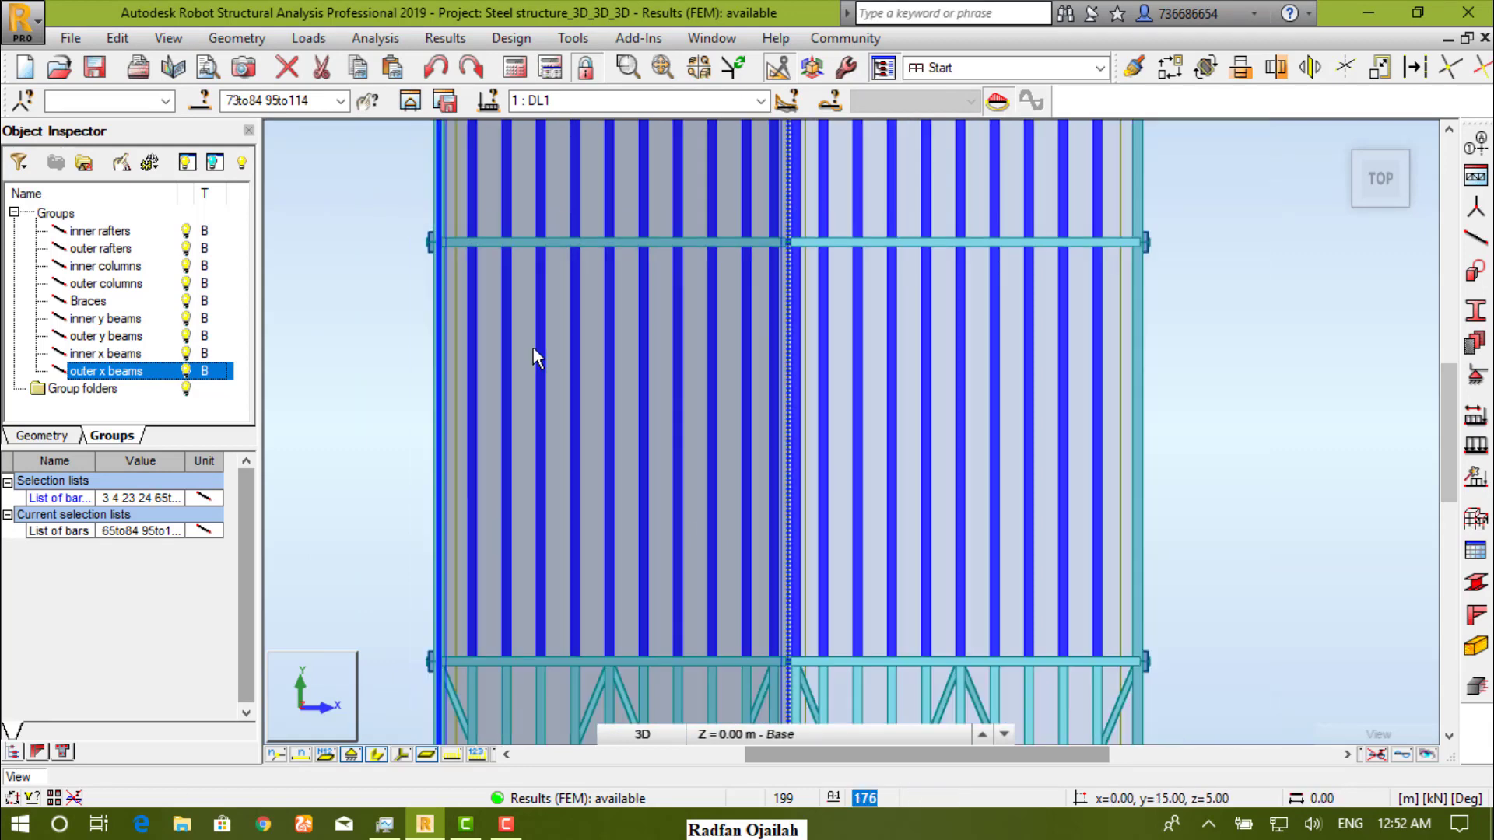
scroll(562, 352, down, 8)
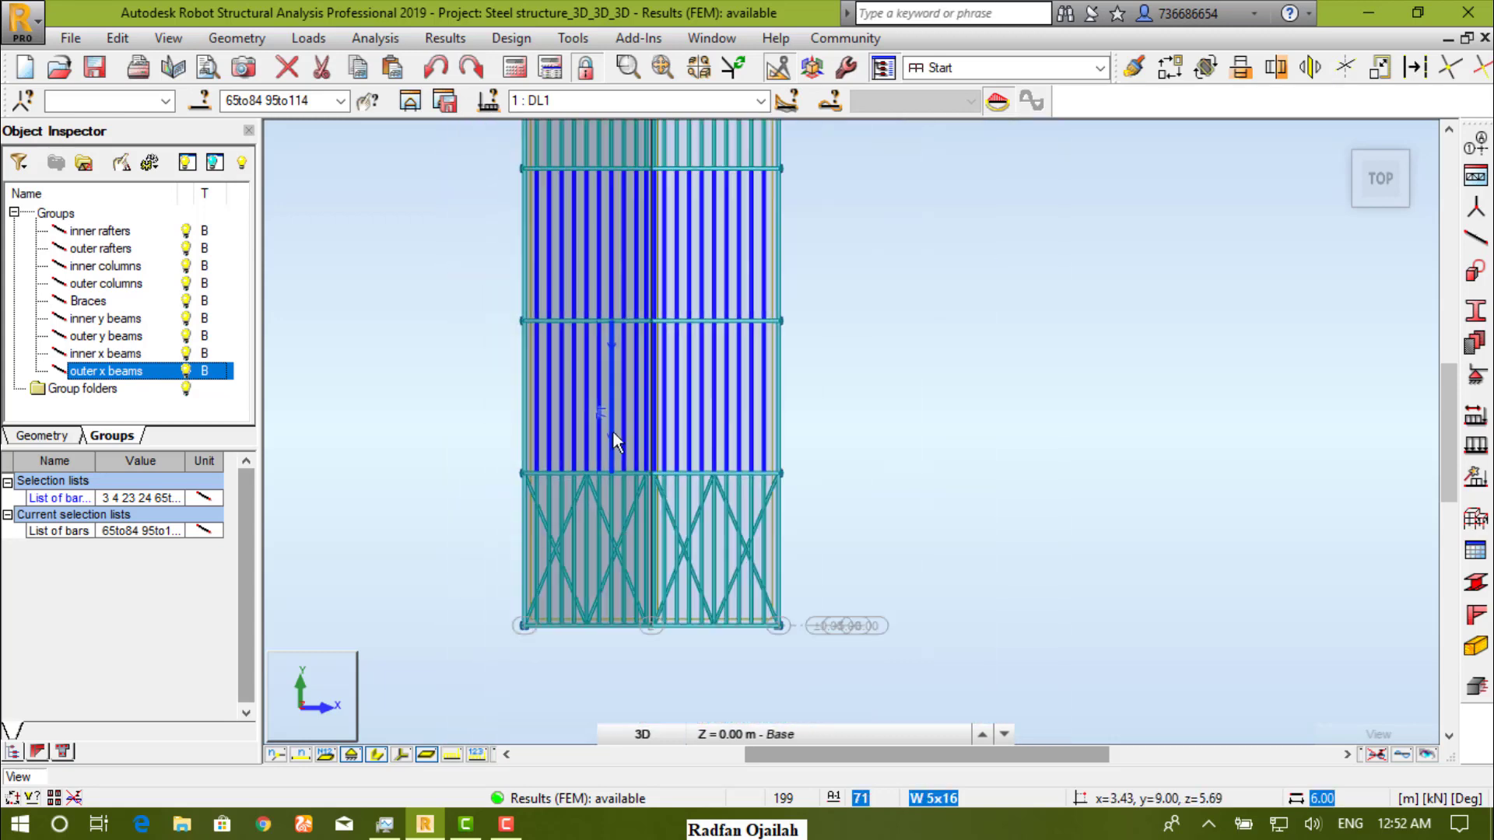
scroll(675, 341, up, 8)
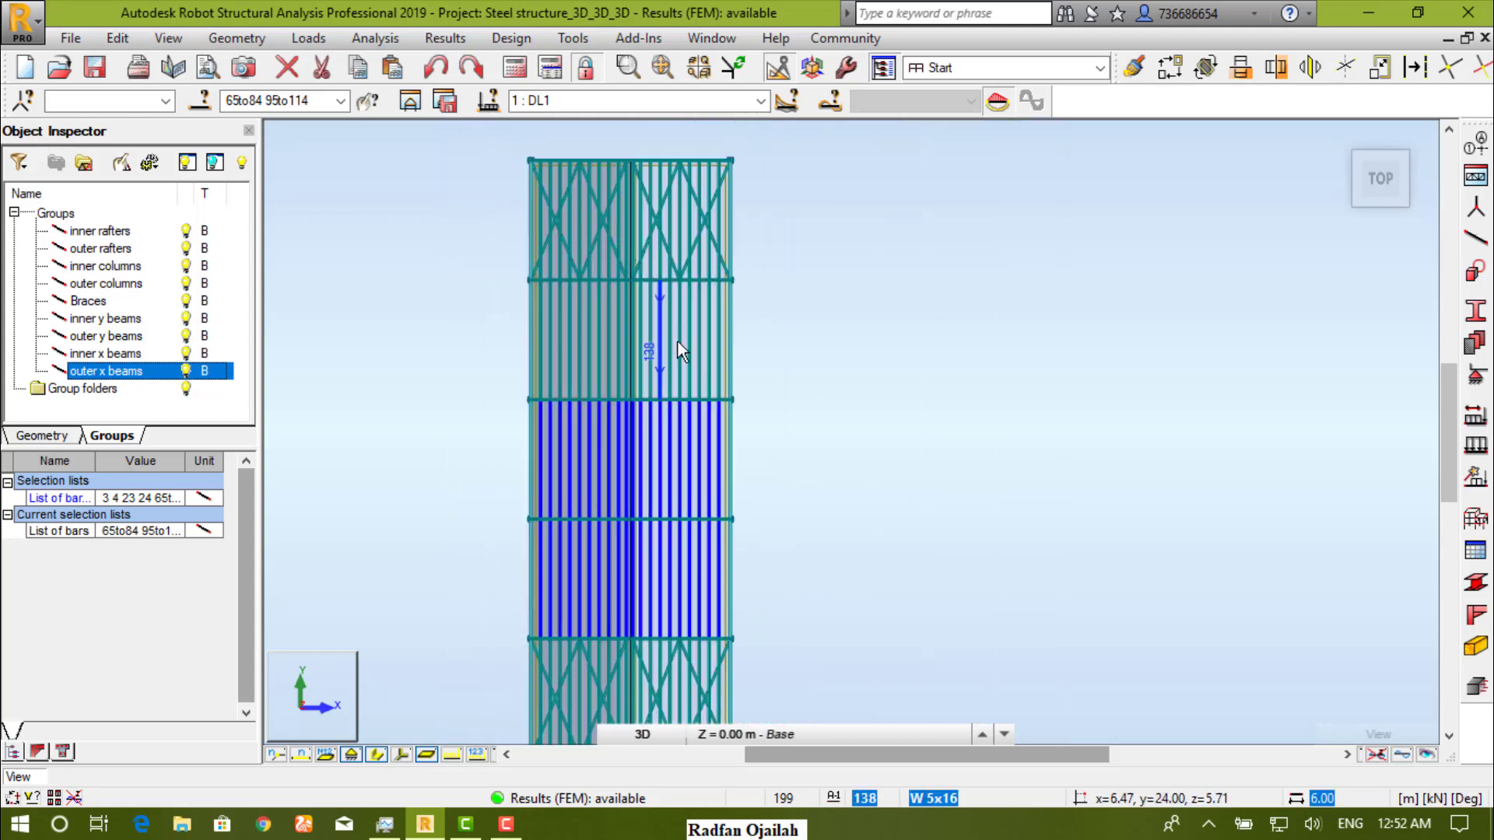
scroll(707, 350, up, 4)
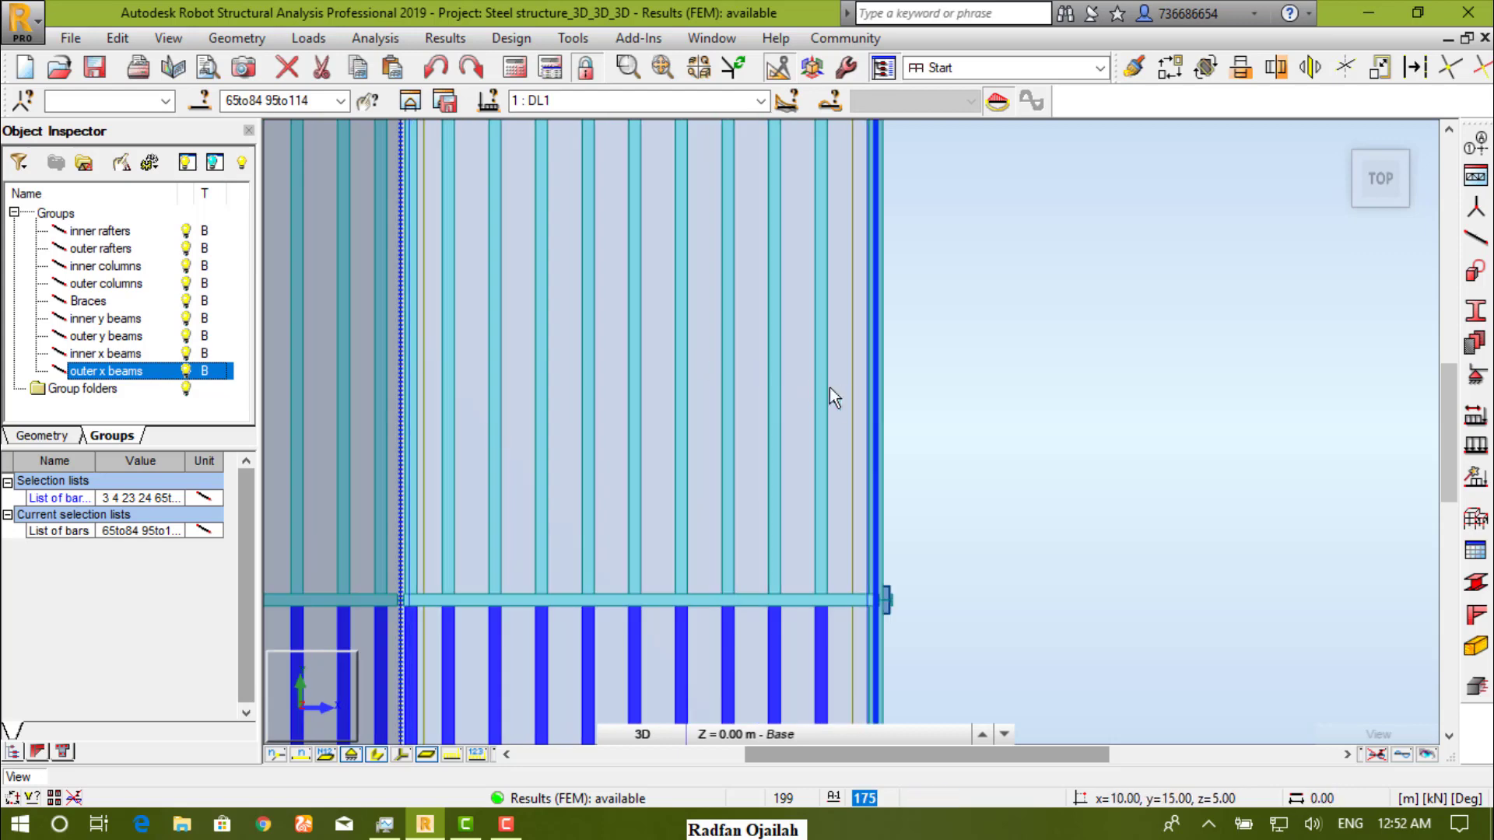
drag(787, 401, 407, 470)
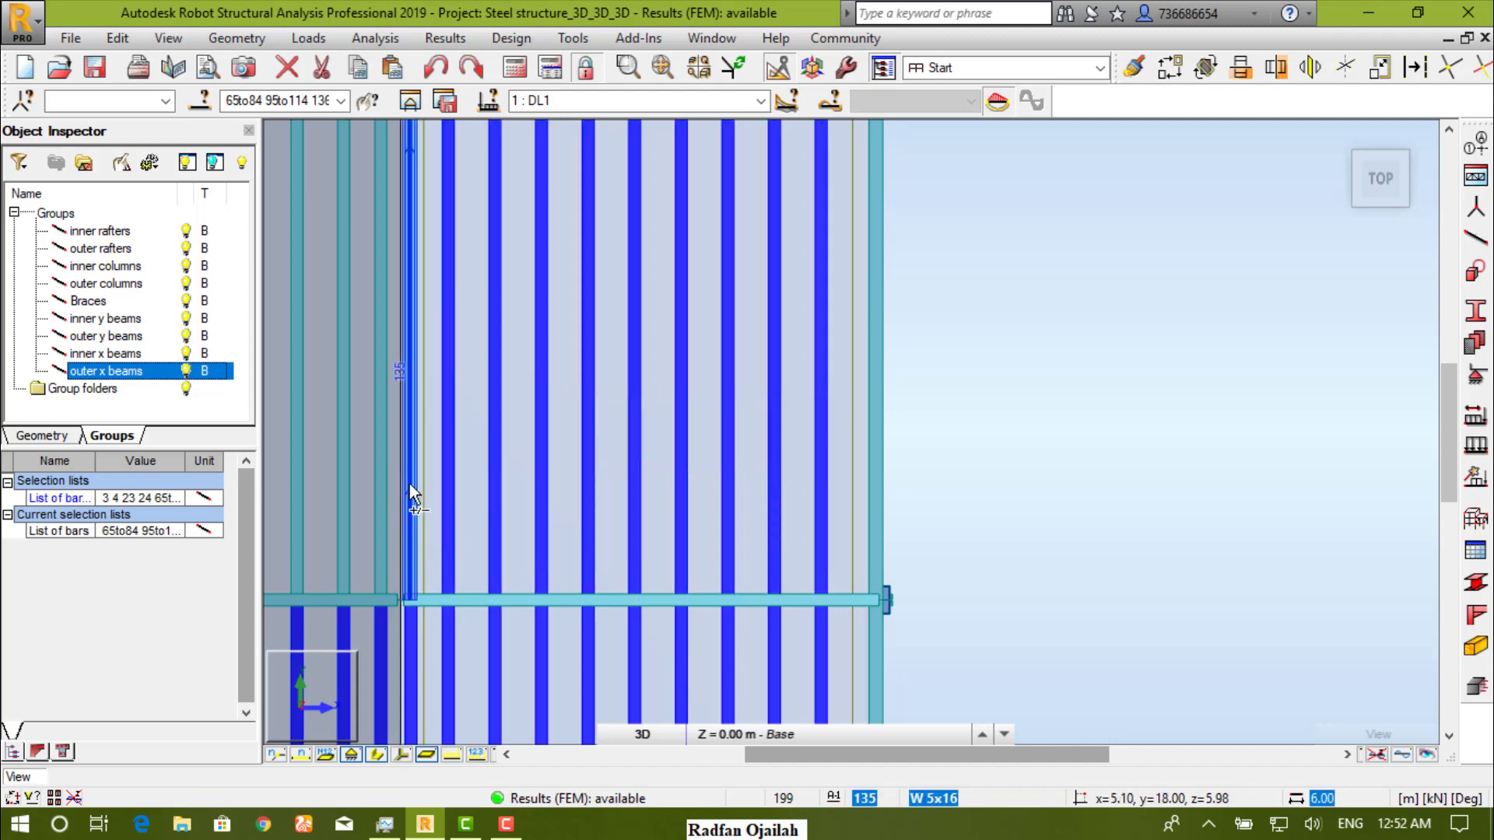
scroll(871, 479, down, 3)
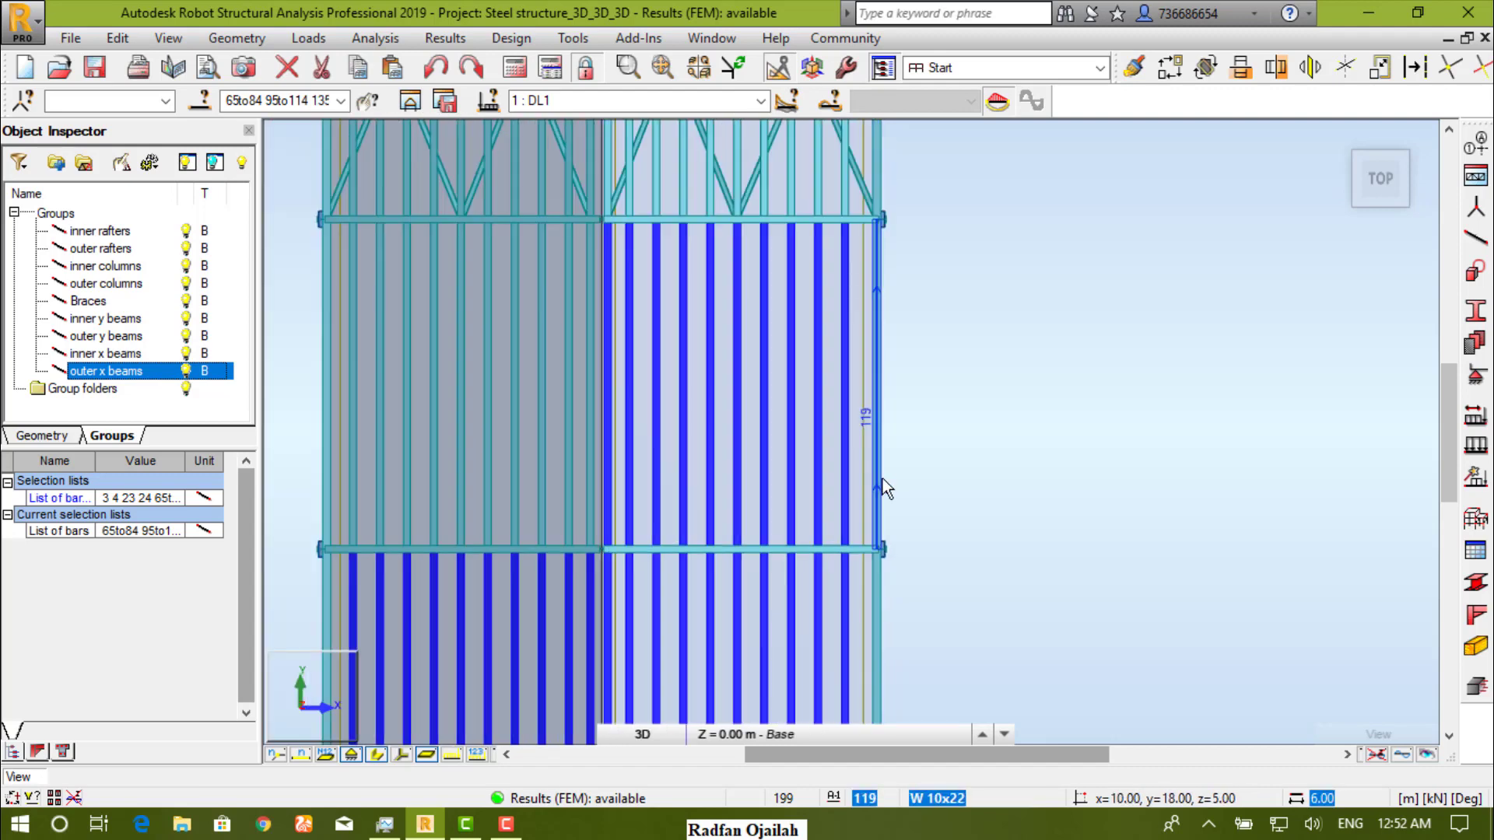
scroll(459, 479, up, 4)
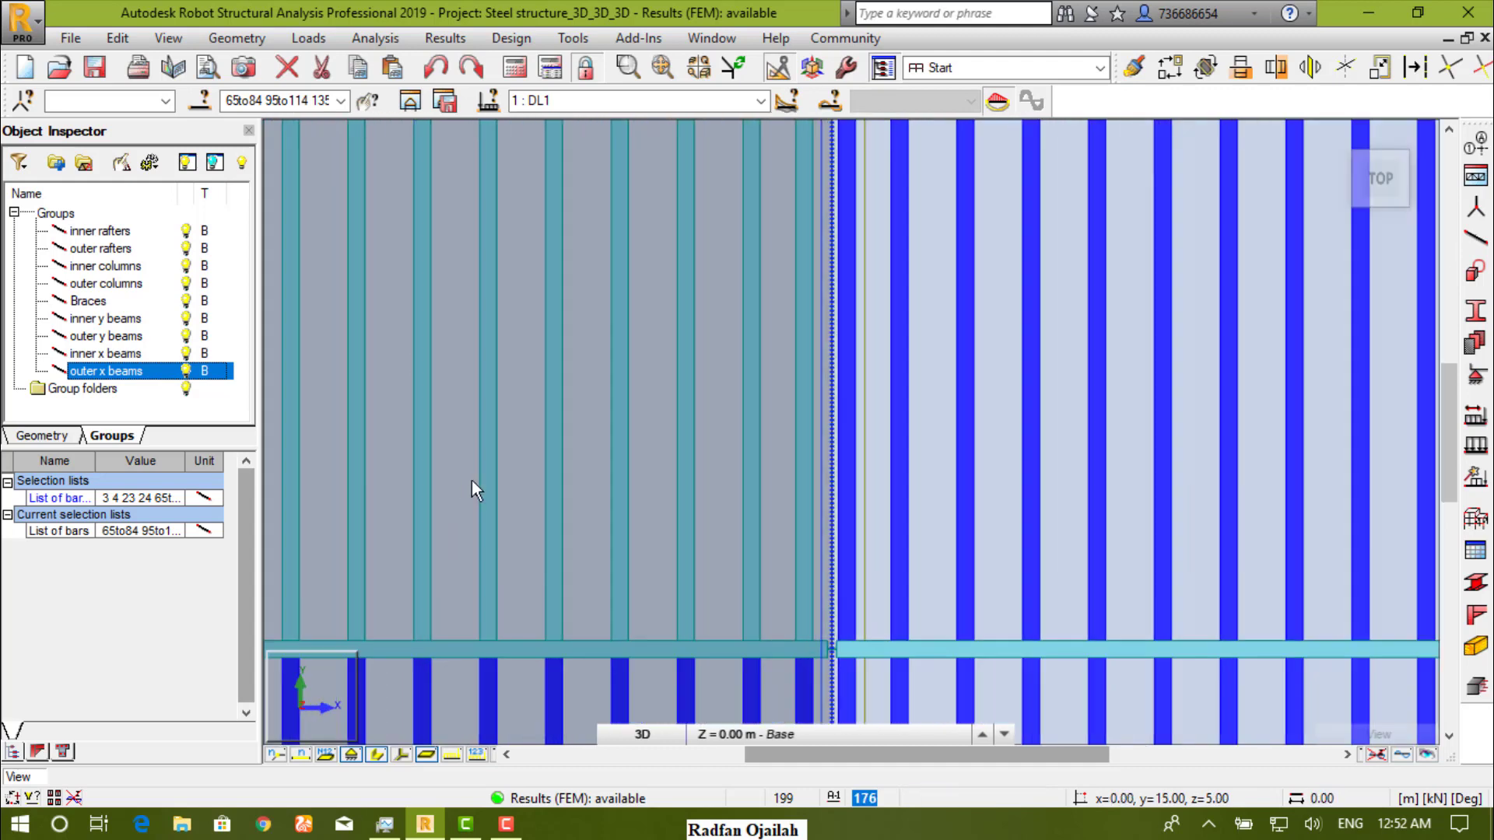
click(806, 508)
mouse_move(776, 493)
mouse_down()
mouse_move(428, 489)
mouse_move(284, 511)
mouse_up()
scroll(700, 475, down, 2)
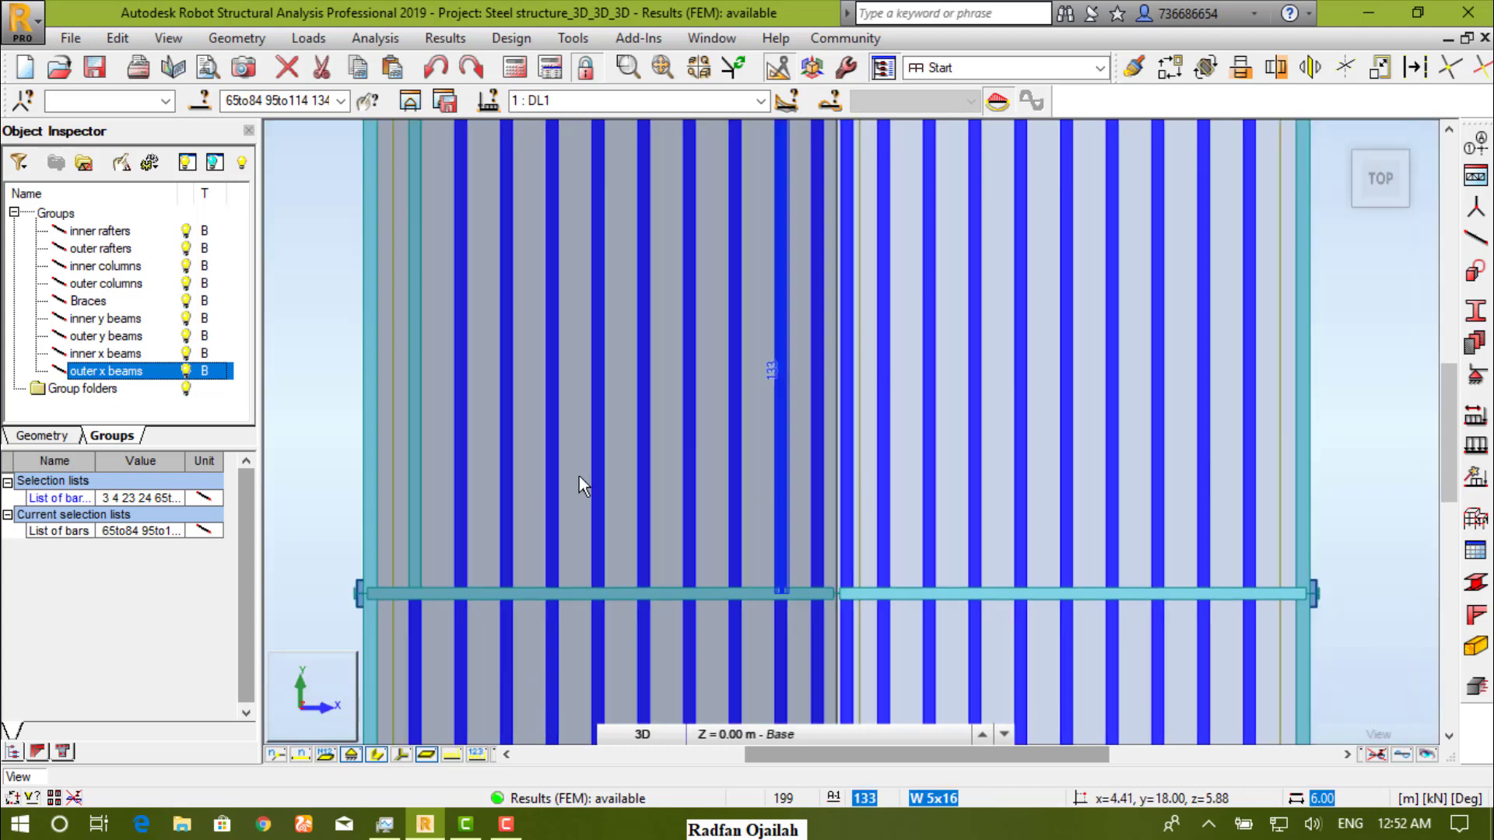
ctrl+click(423, 492)
- Create a bar group from the selected purlins of the three inner bays and name it "inner purlins"
scroll(544, 498, down, 5)
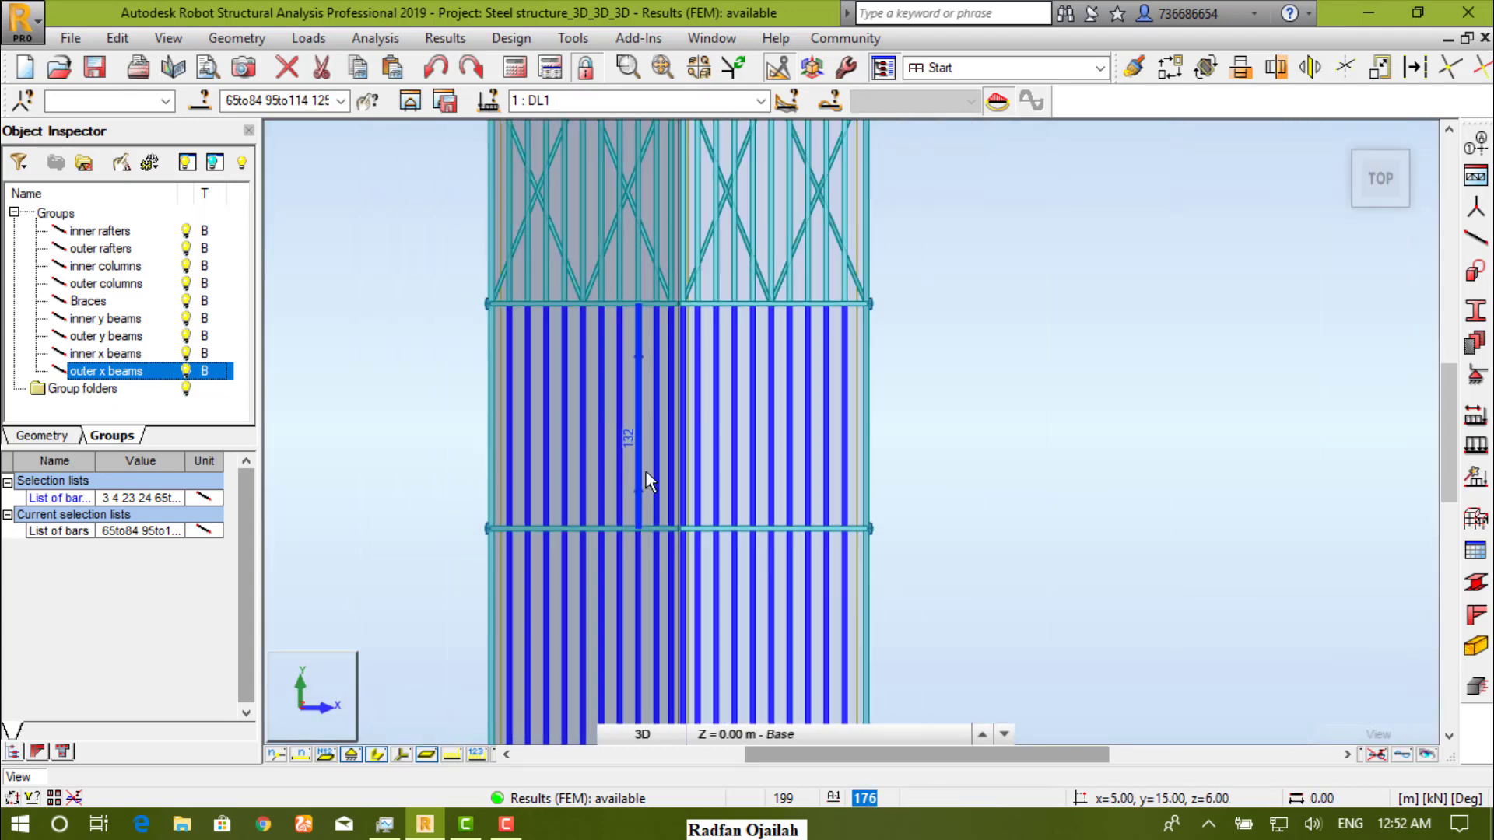
scroll(642, 456, down, 2)
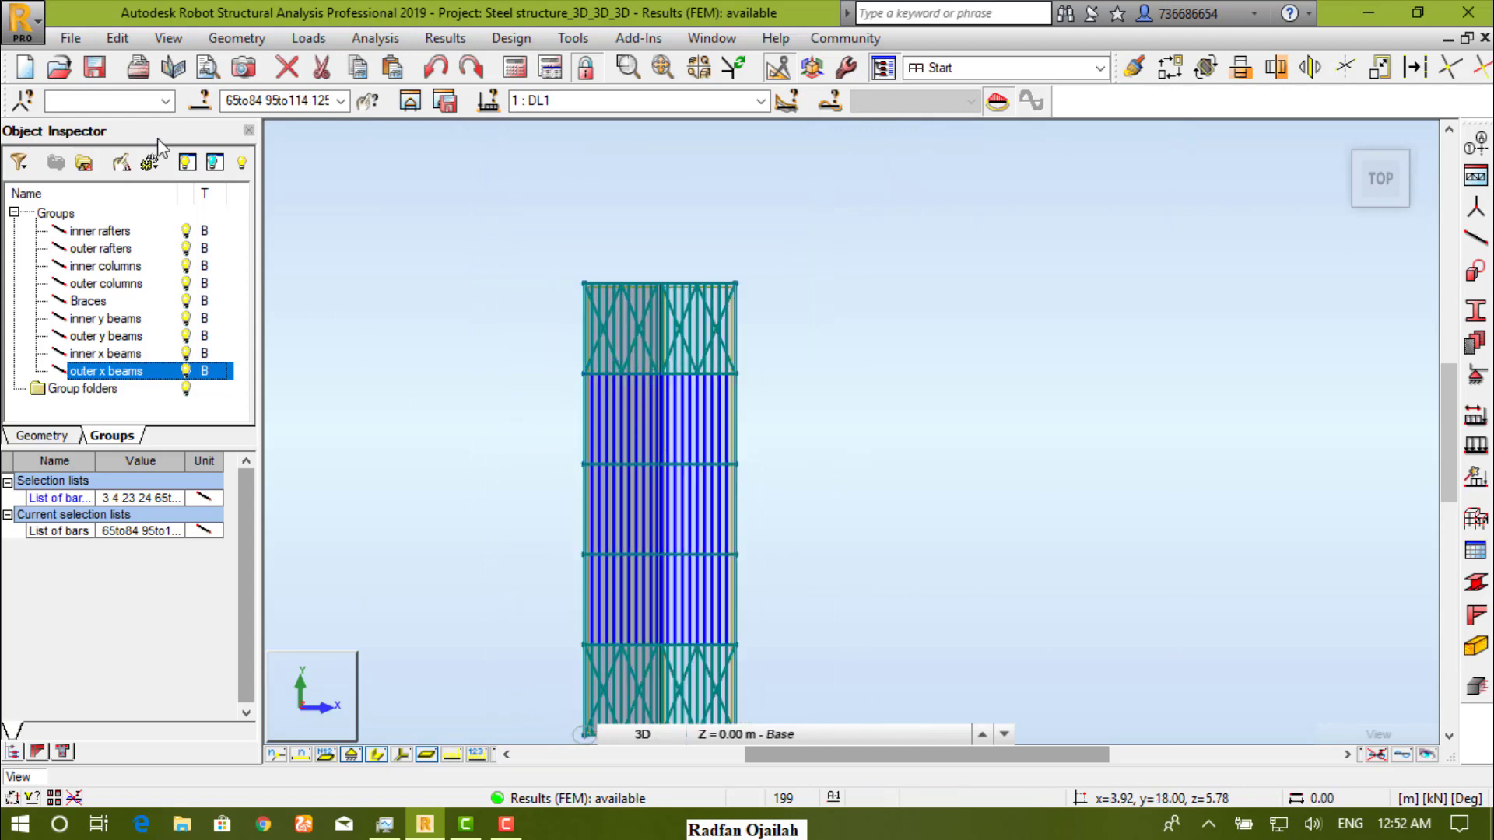
click(85, 163)
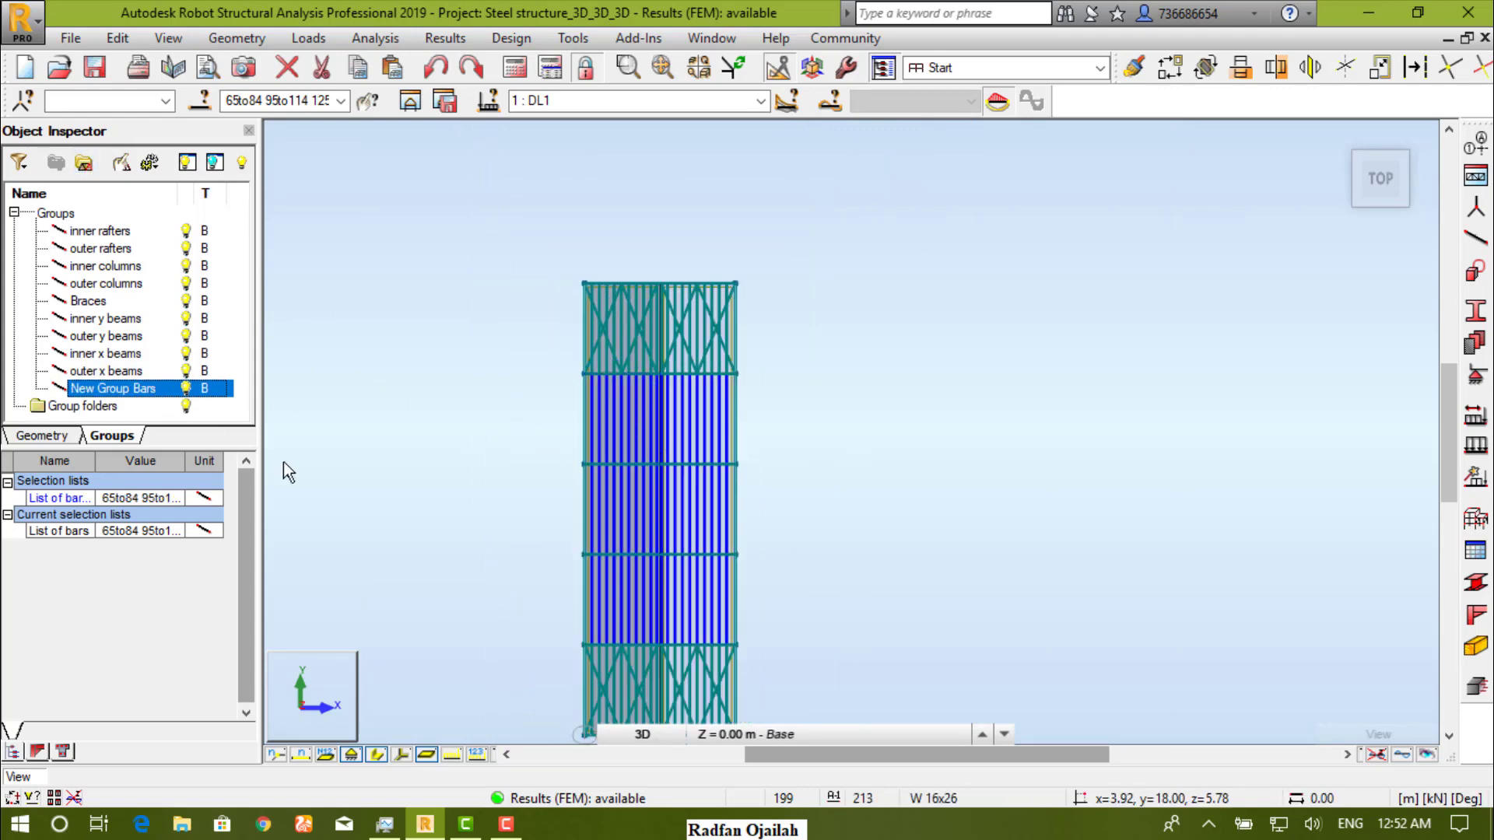
text(i)
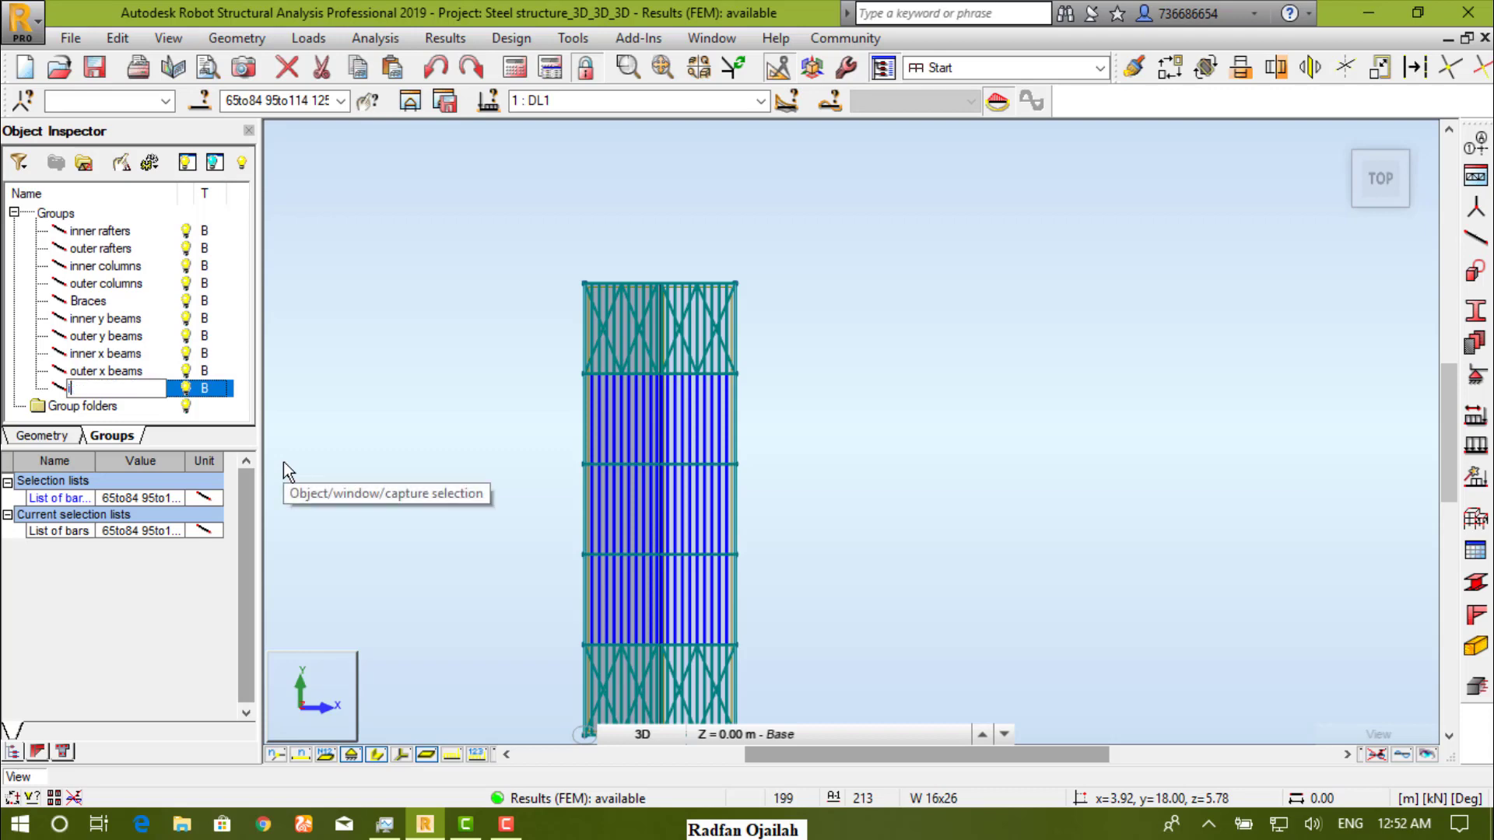
text(nner purlins)
key(Return)
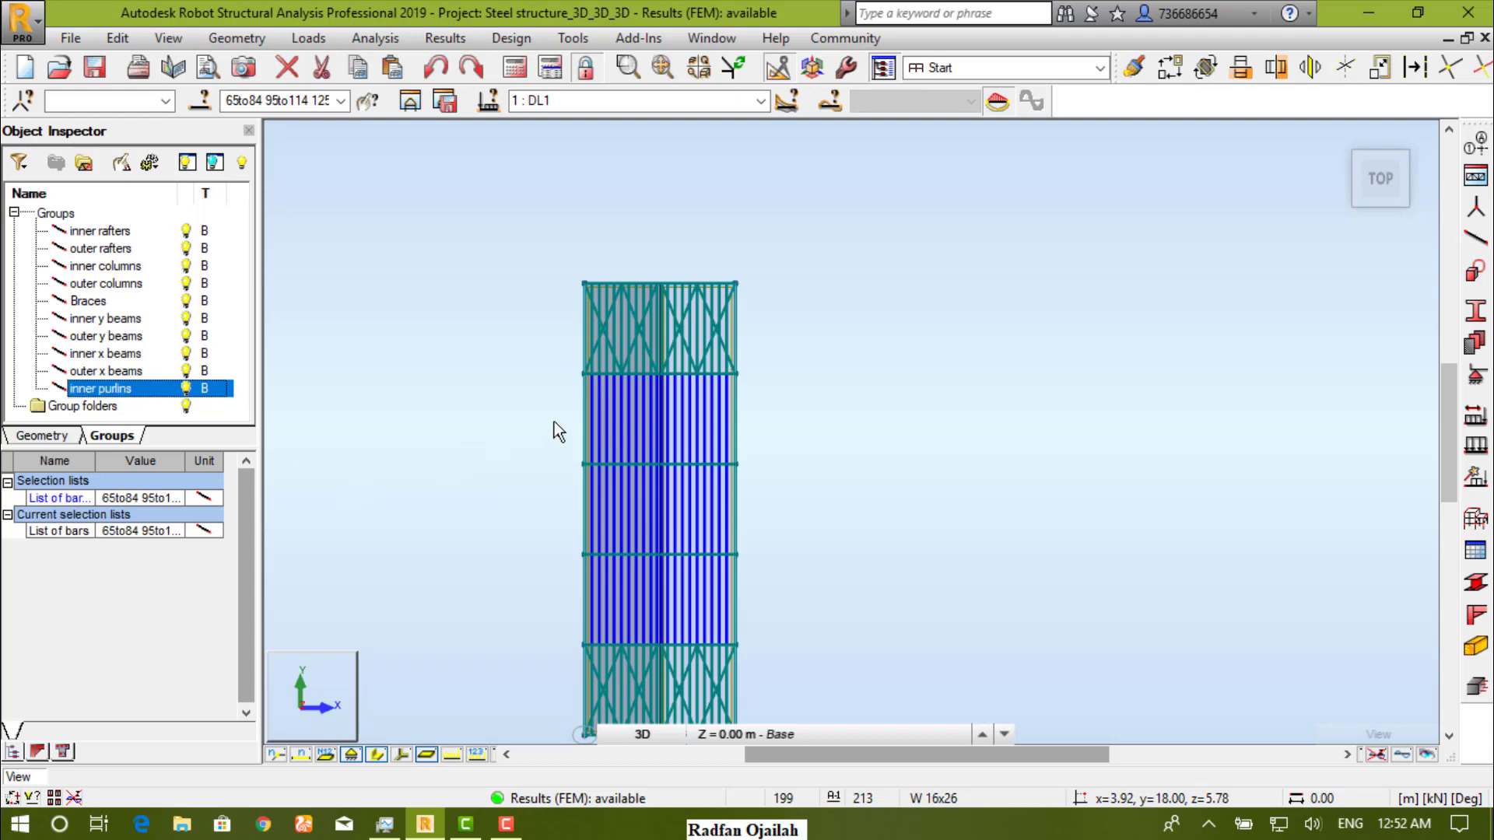
- Clear the selection and select the W 5x16 purlins beyond x = 5 m in the braced end bay between y = 24 m and y = 30 m
click(843, 390)
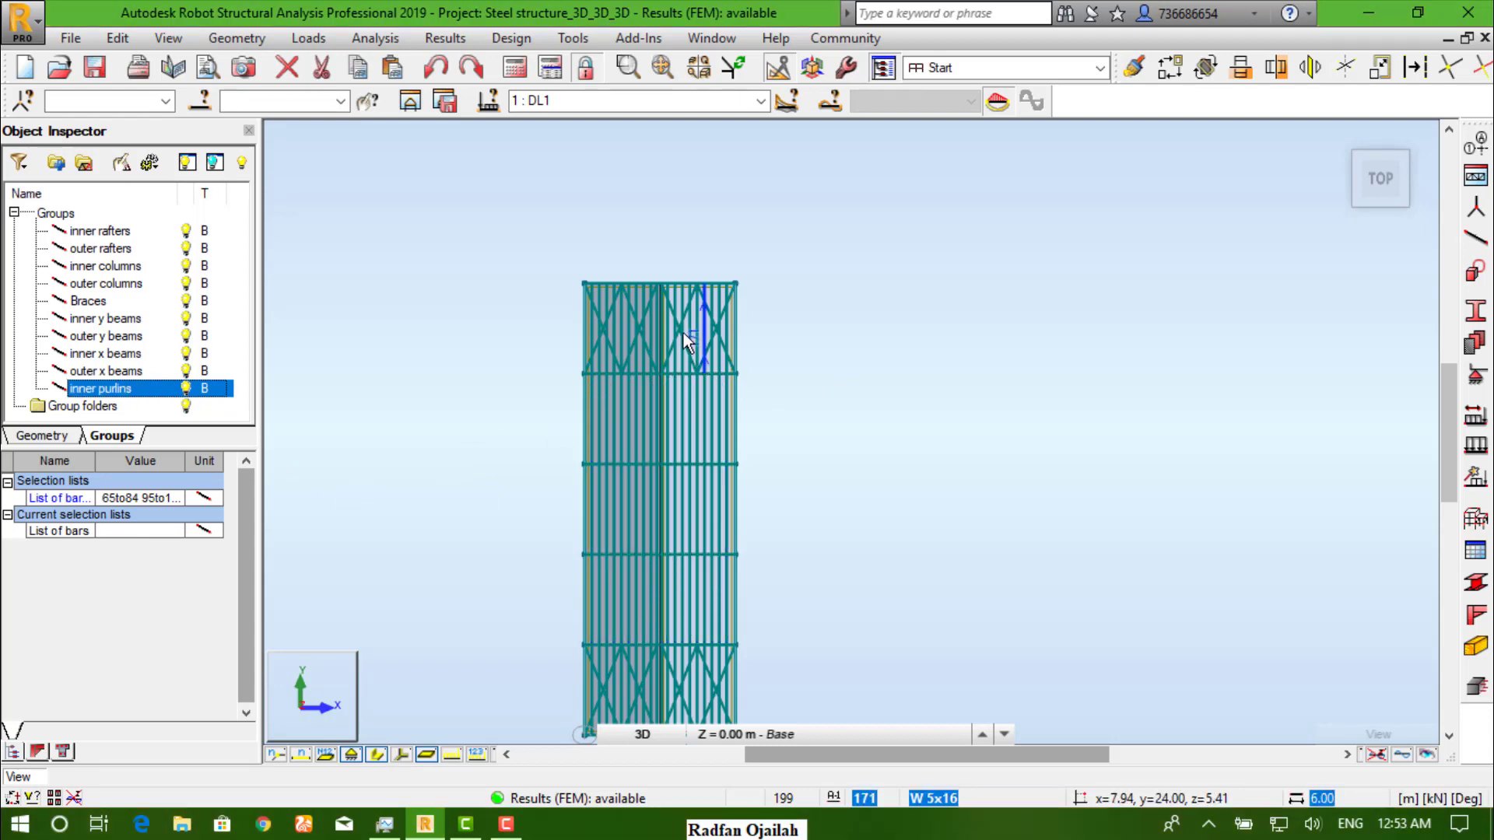
scroll(683, 333, up, 8)
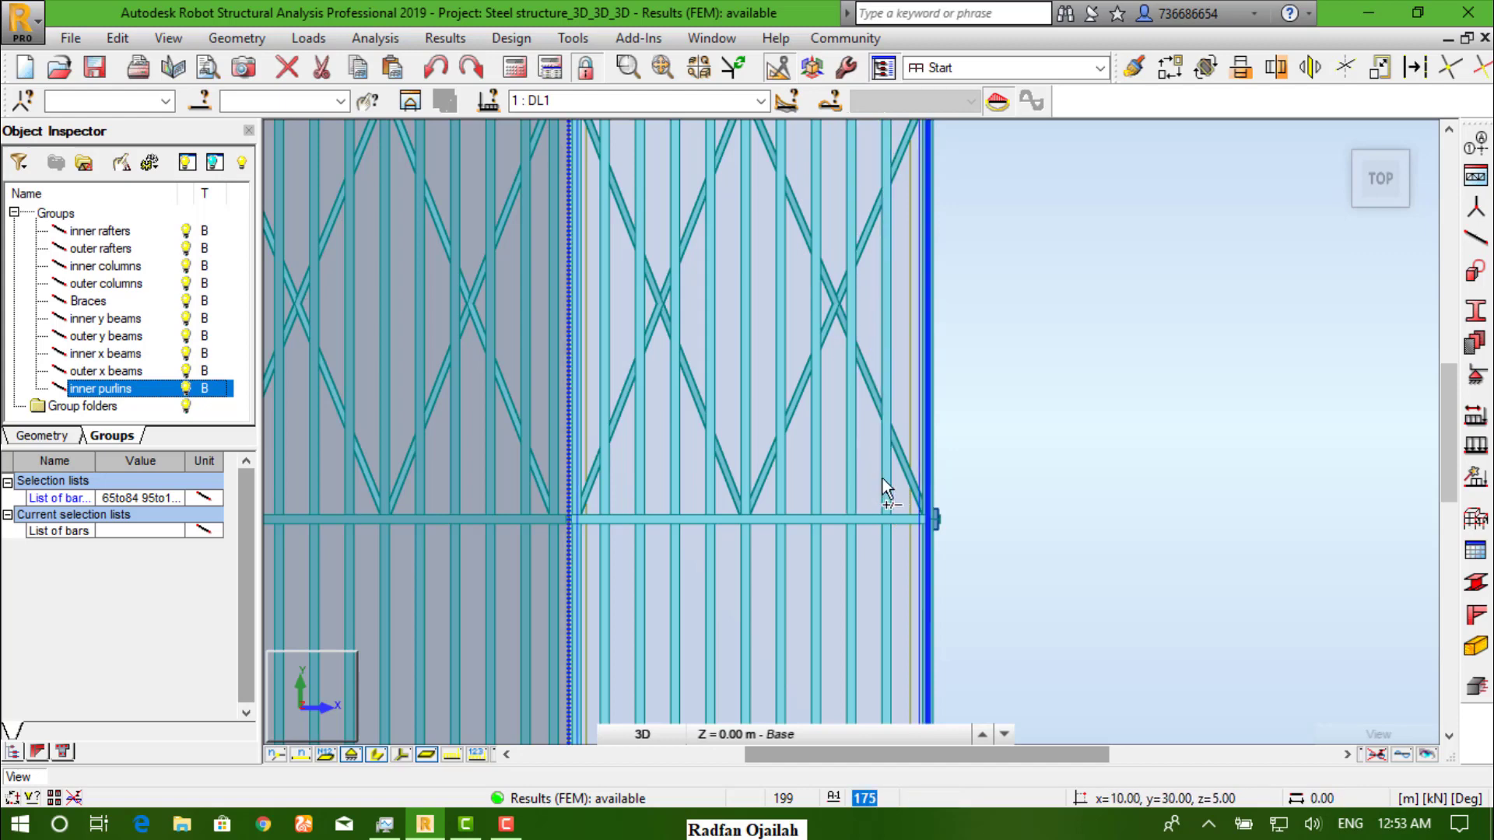
click(885, 479)
drag(826, 476, 770, 496)
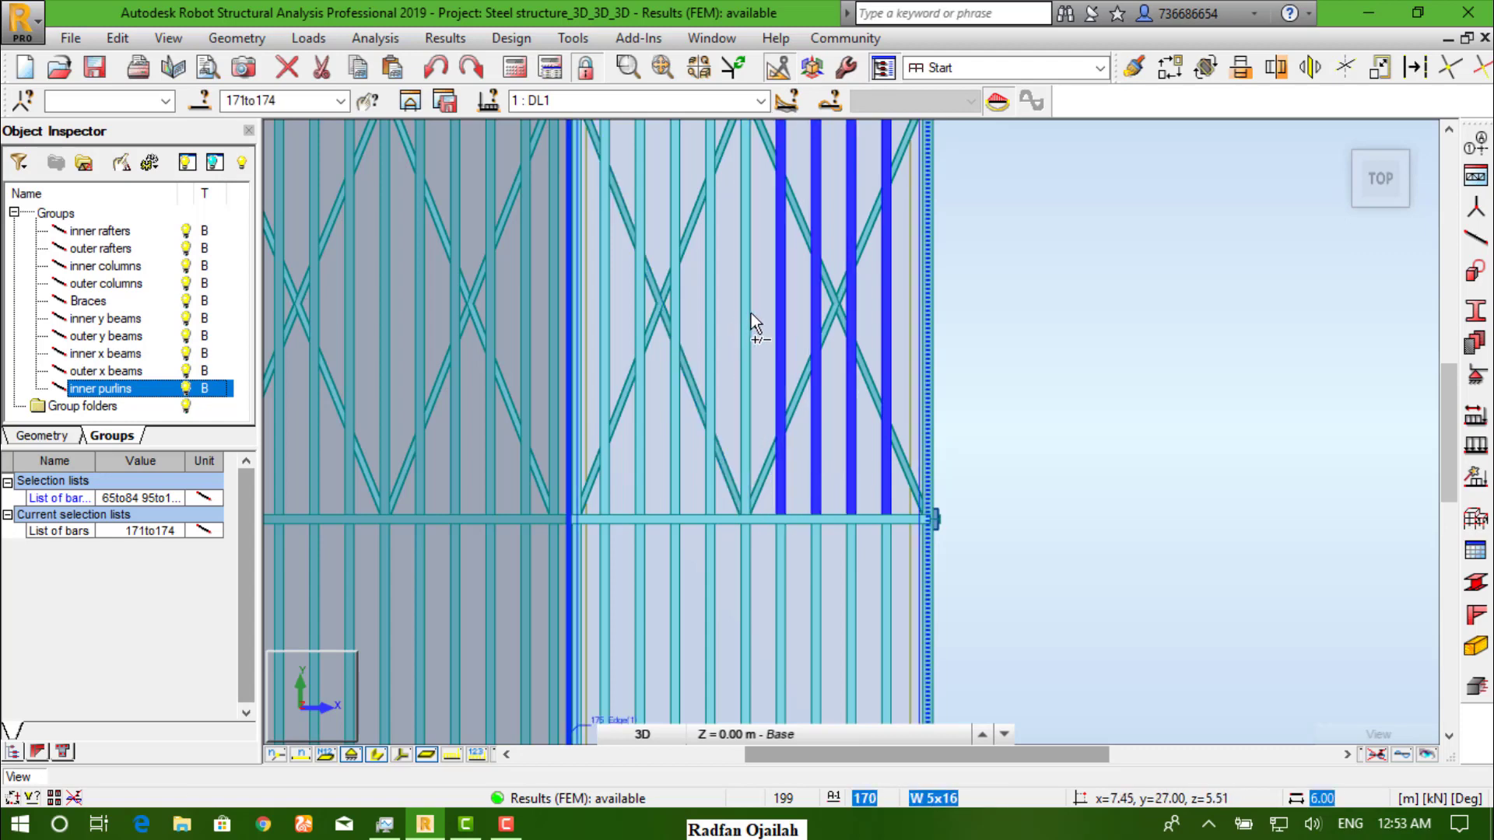
drag(692, 310, 665, 328)
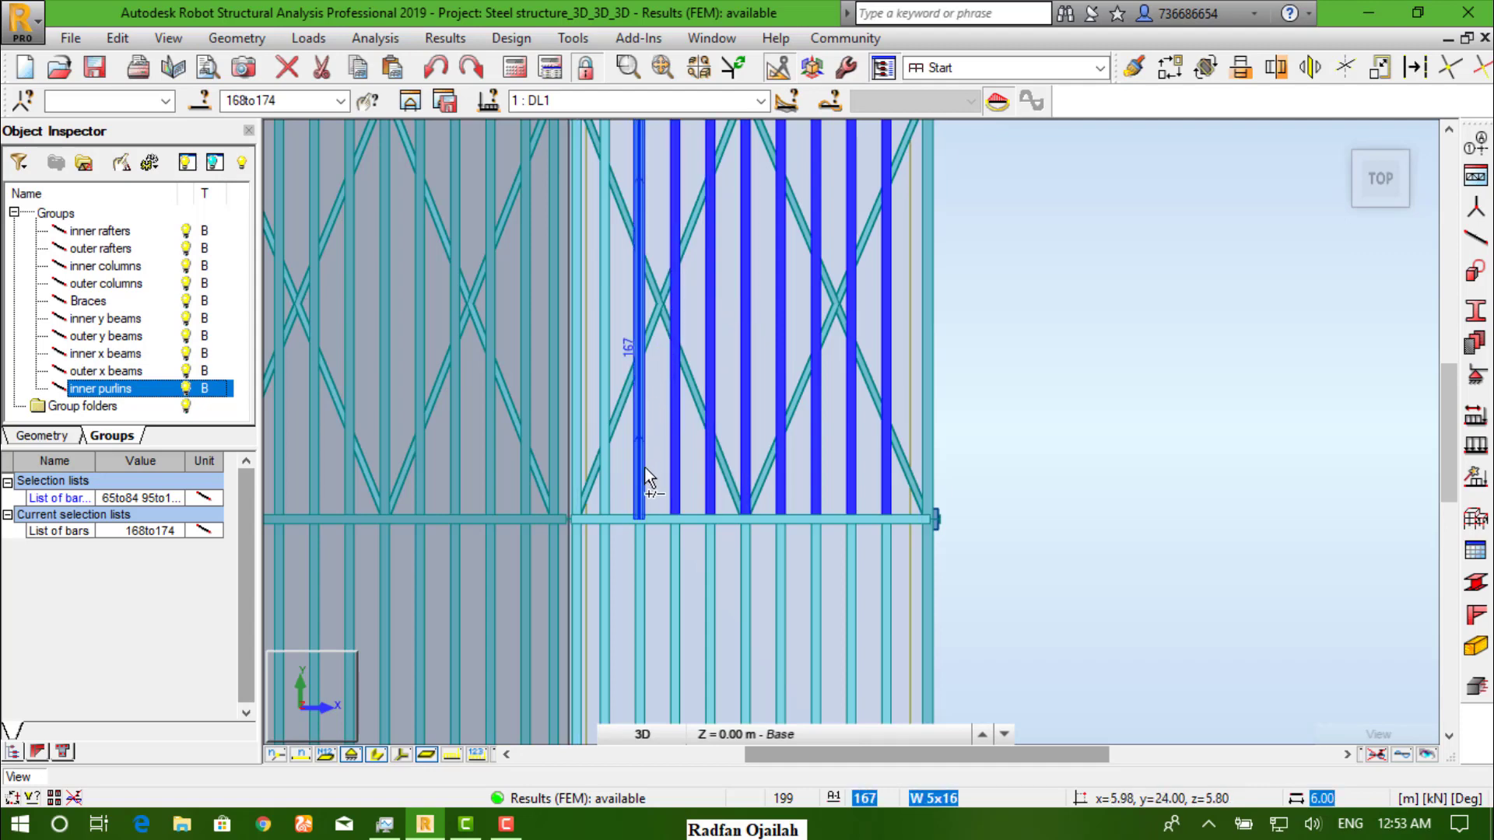
ctrl+drag(642, 468, 601, 487)
ctrl+click(578, 453)
- Add the remaining W 5x16 purlins of the braced end bay between y = 24 m and y = 30 m to the selection, down to x = 0
ctrl+click(552, 432)
ctrl+click(526, 402)
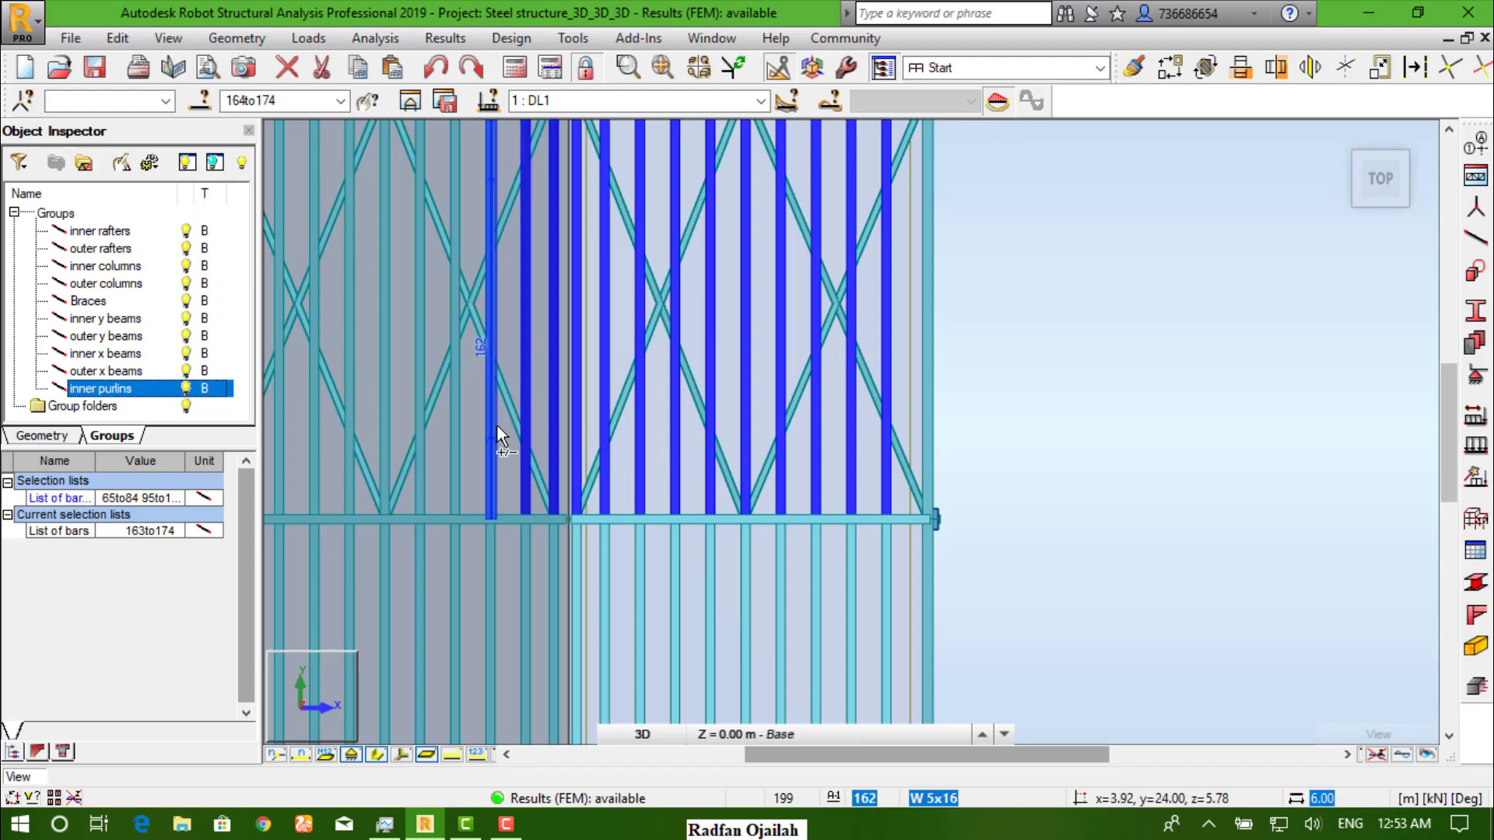
ctrl+drag(506, 468, 383, 429)
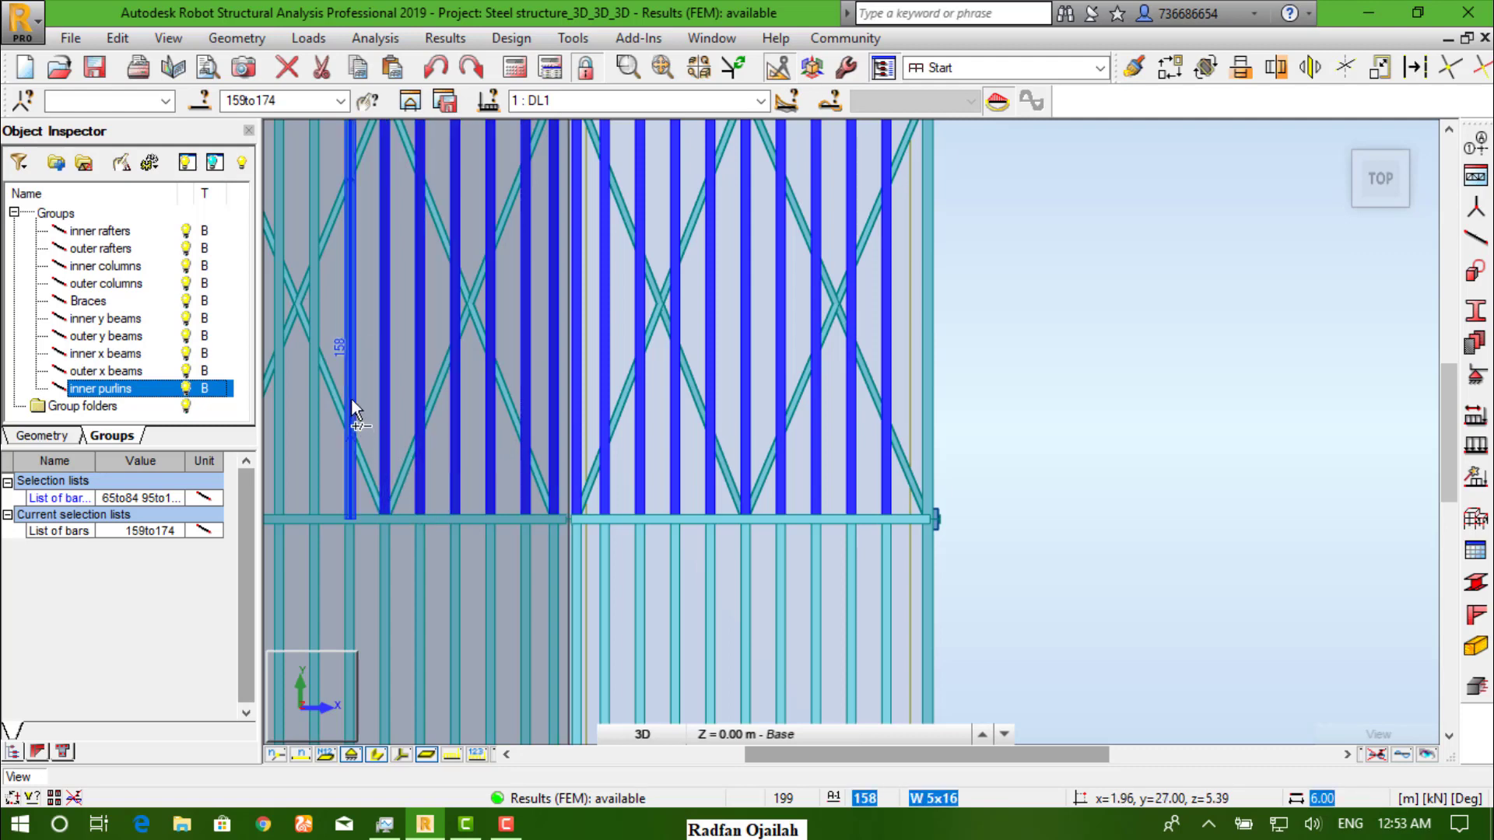
ctrl+click(351, 414)
ctrl+click(316, 435)
ctrl+click(273, 445)
scroll(1128, 476, down, 2)
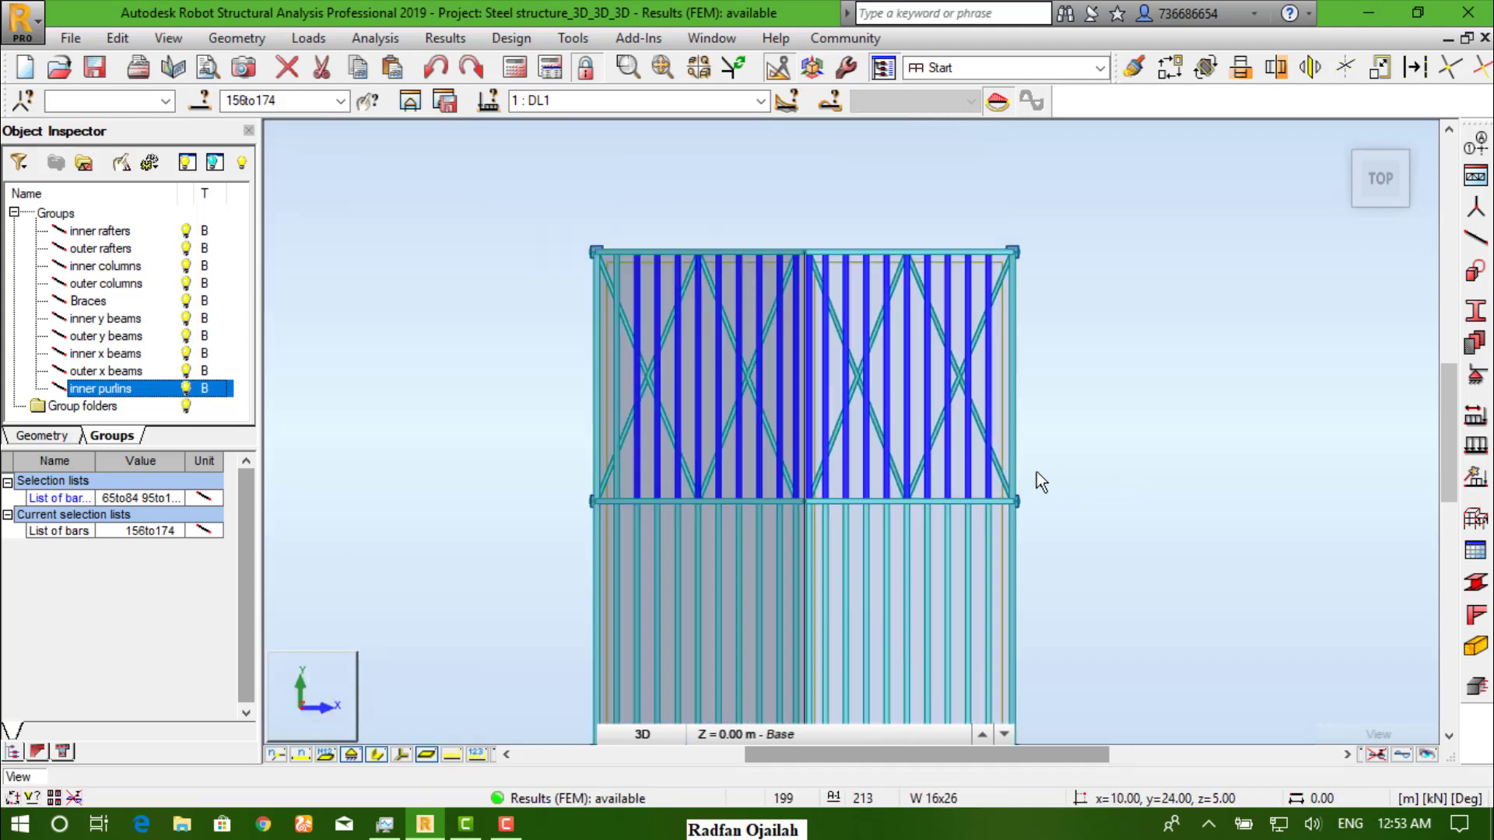
scroll(602, 396, up, 2)
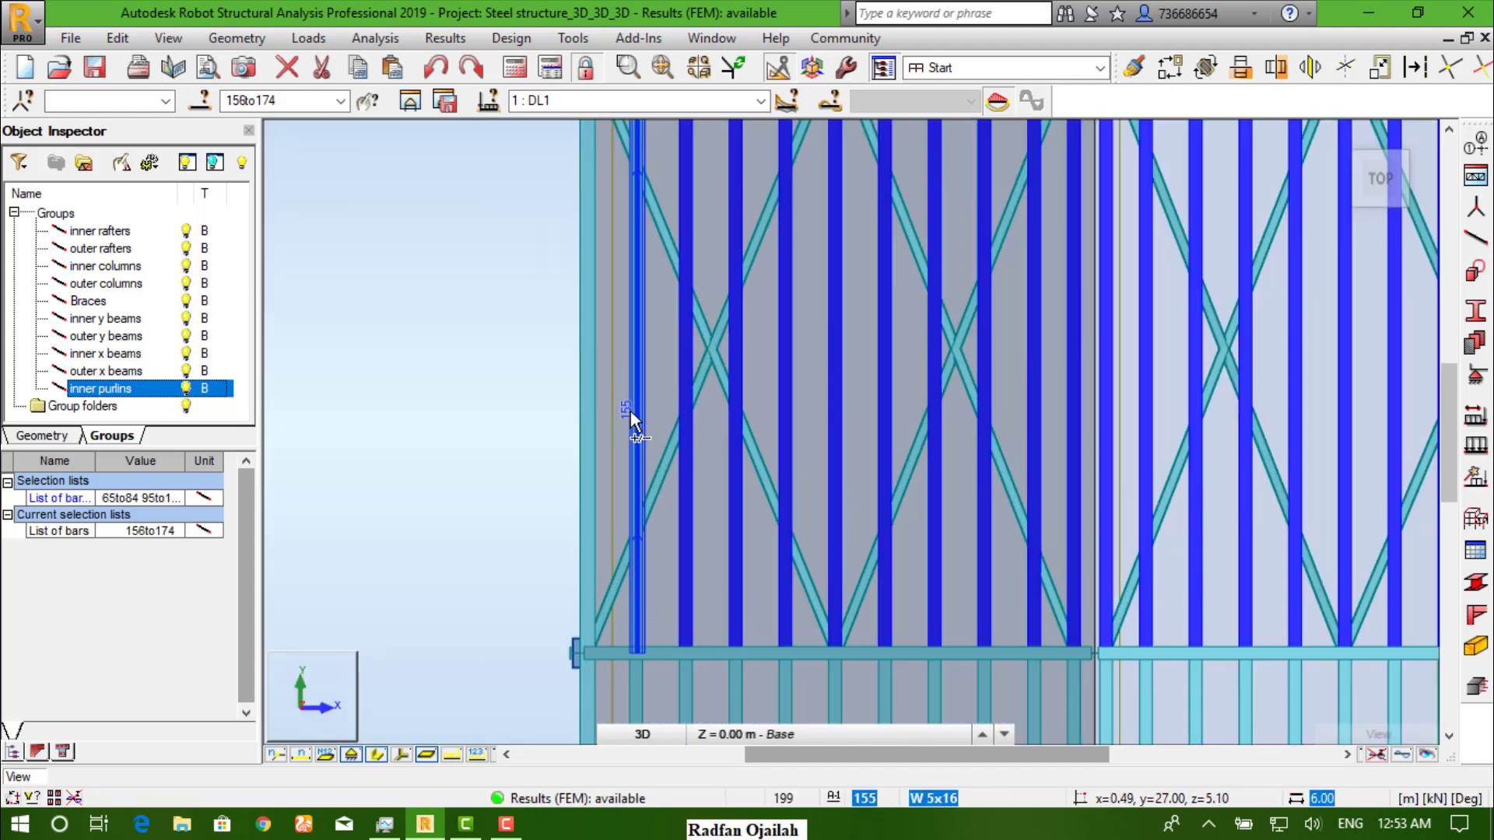
ctrl+click(631, 411)
scroll(544, 358, down, 4)
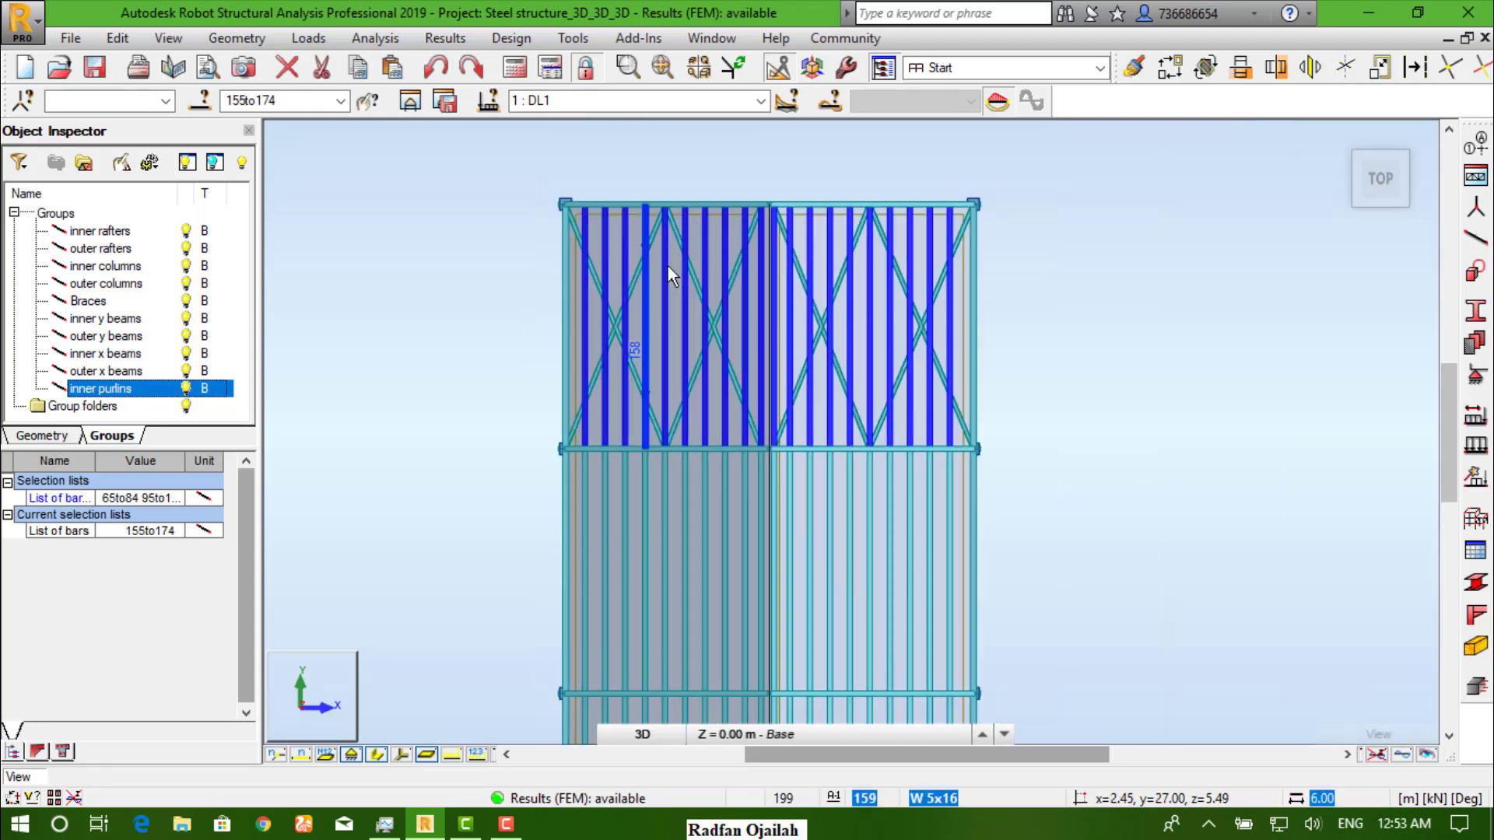
- Add the W 5x16 purlins beyond x = 5 m in the braced end bay between y = 0 and y = 6 m to the selection
scroll(700, 591, up, 4)
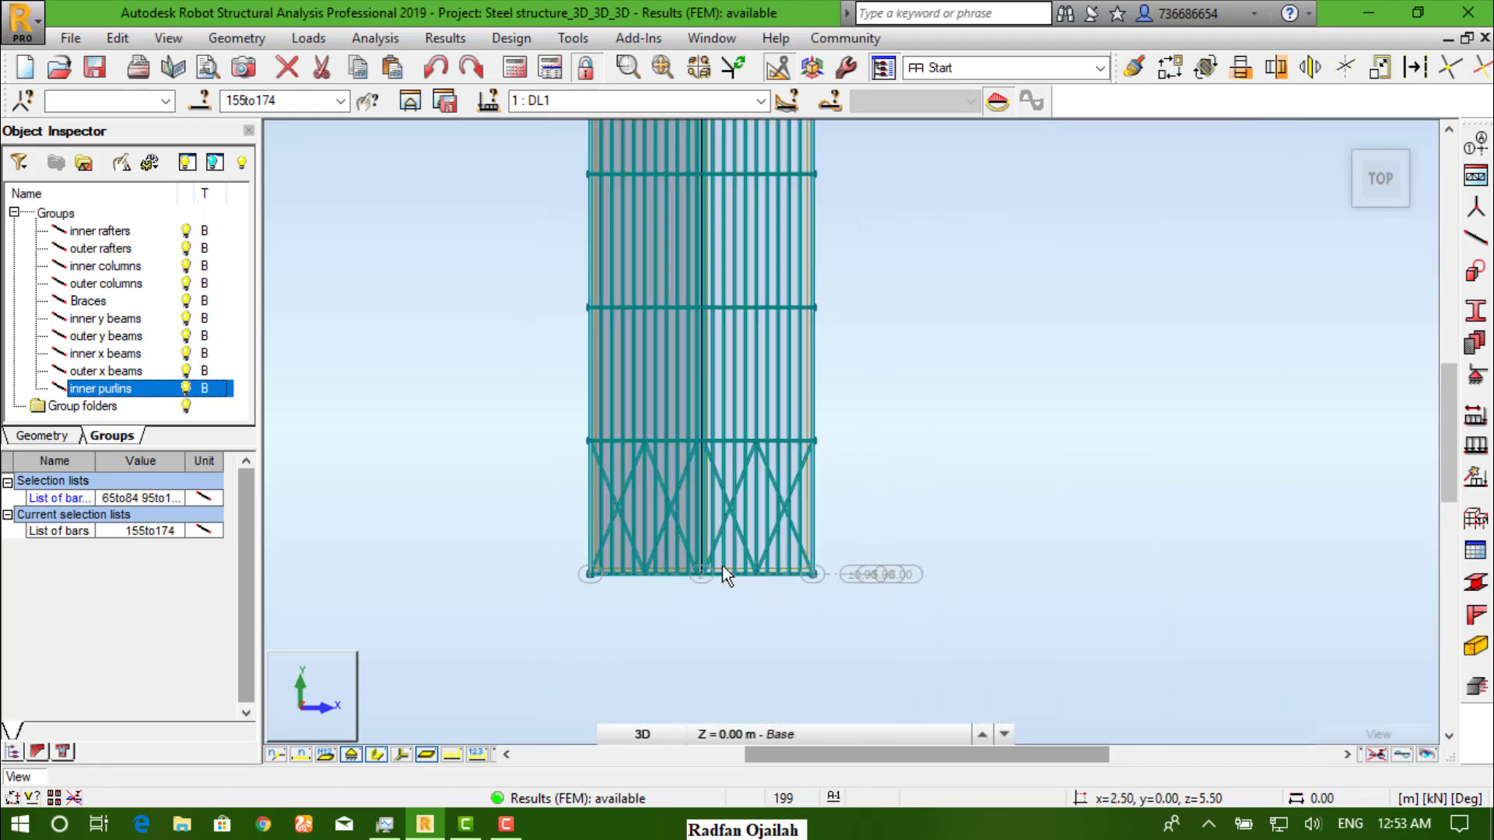
scroll(777, 549, up, 5)
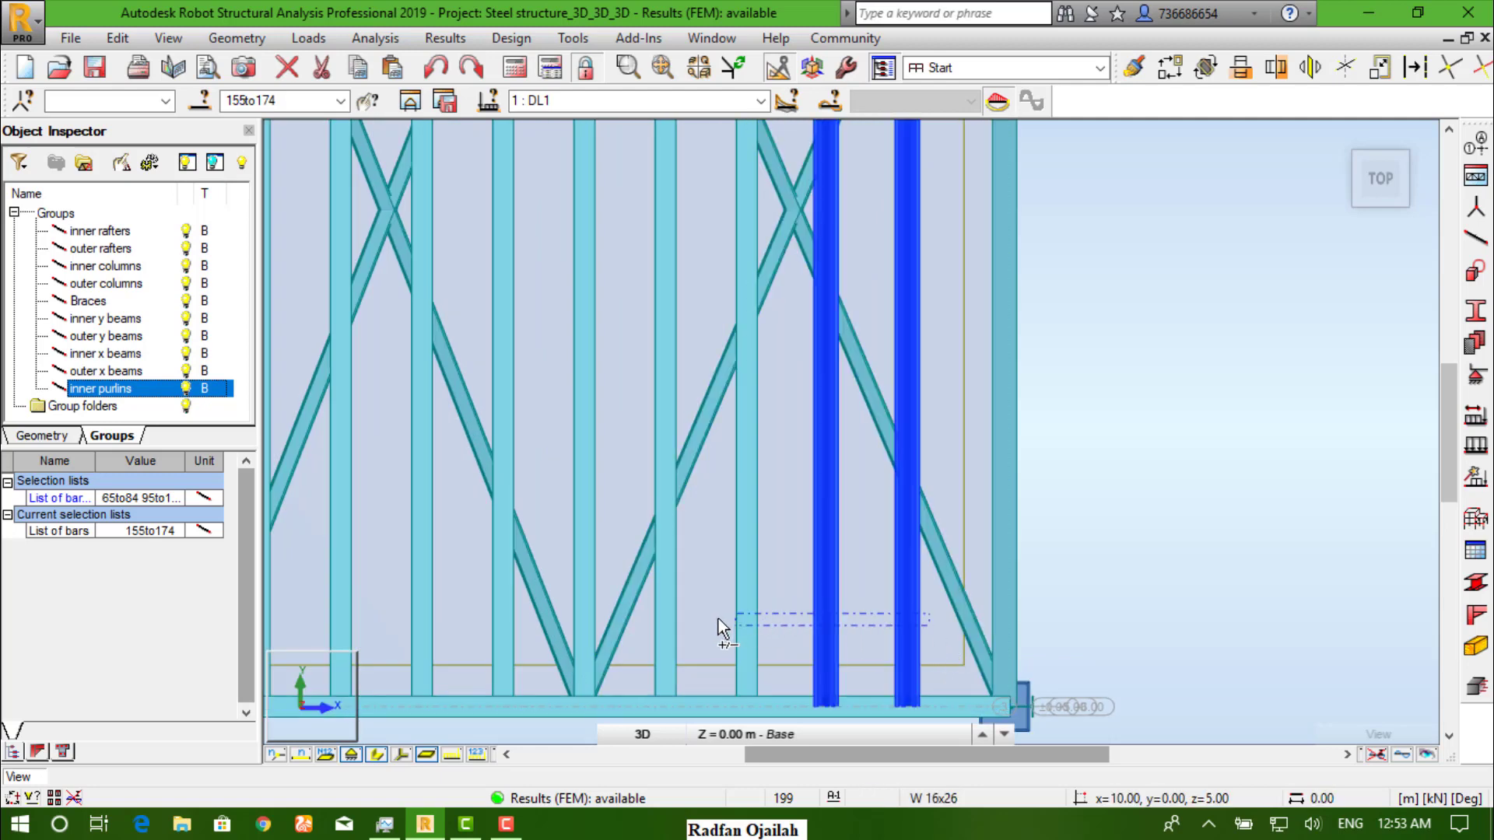
ctrl+click(661, 634)
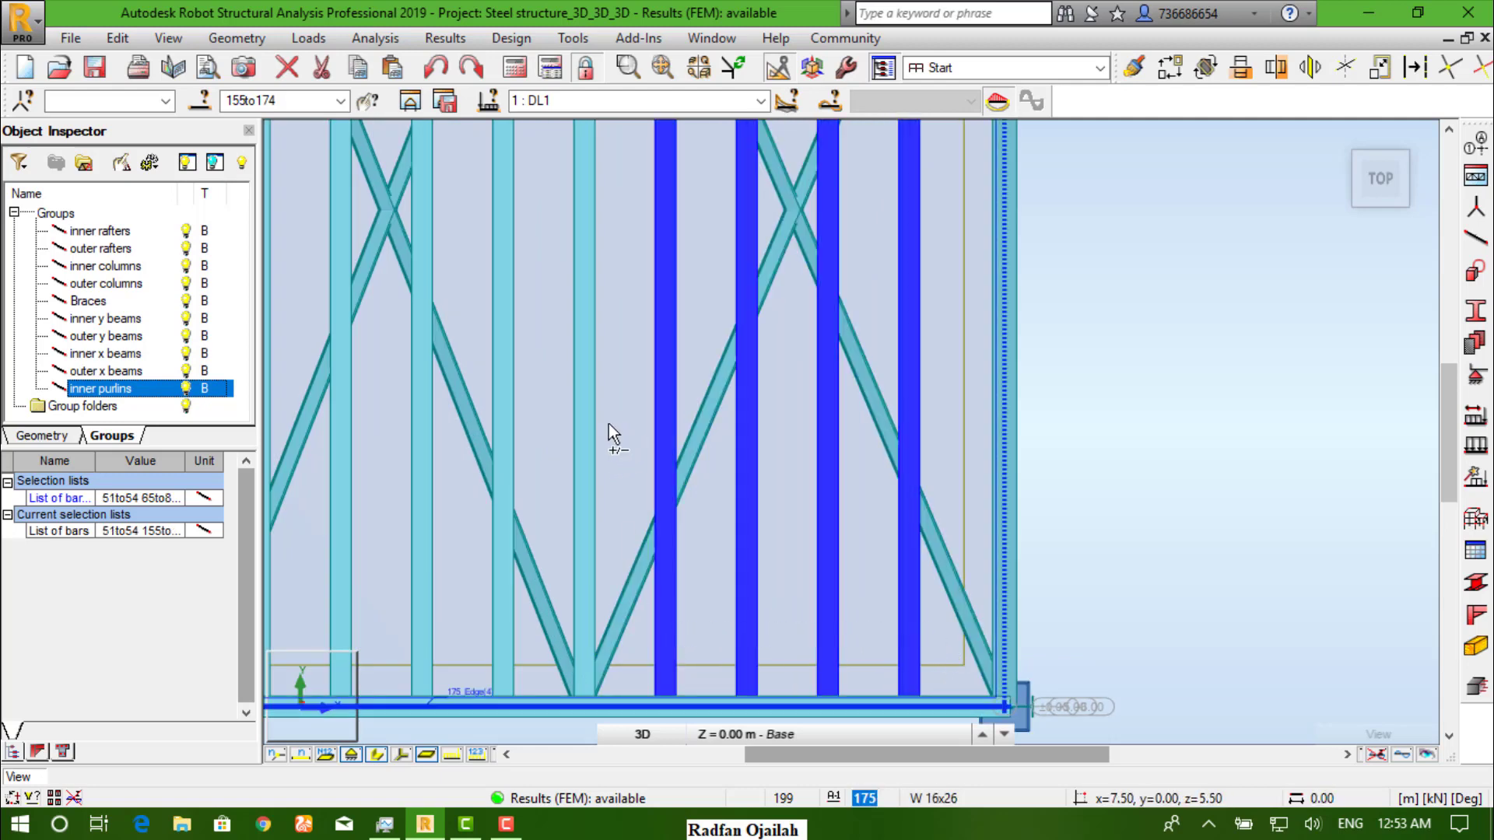
ctrl+click(498, 424)
scroll(1162, 477, down, 2)
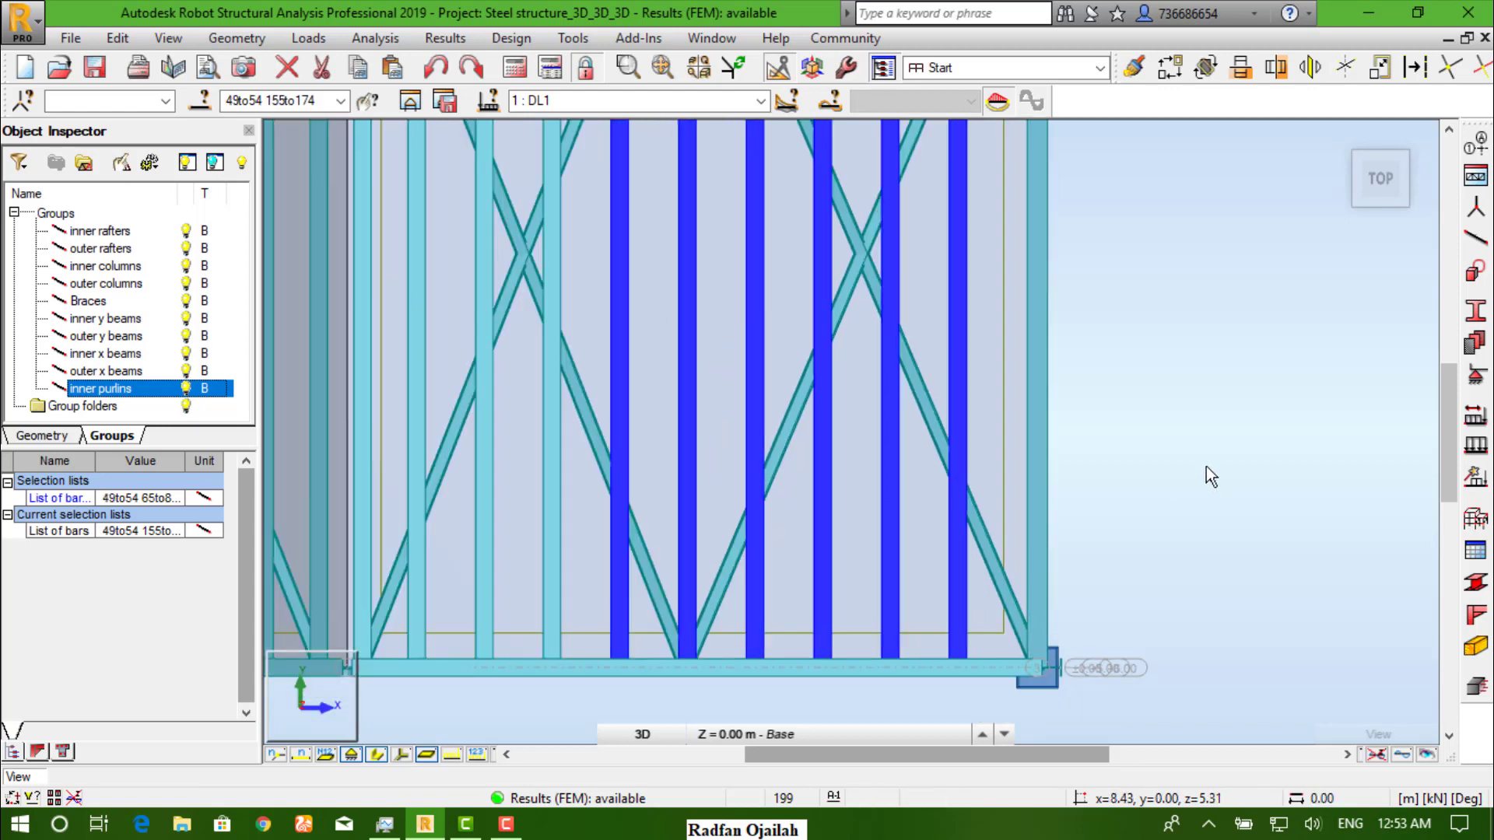
scroll(651, 595, up, 4)
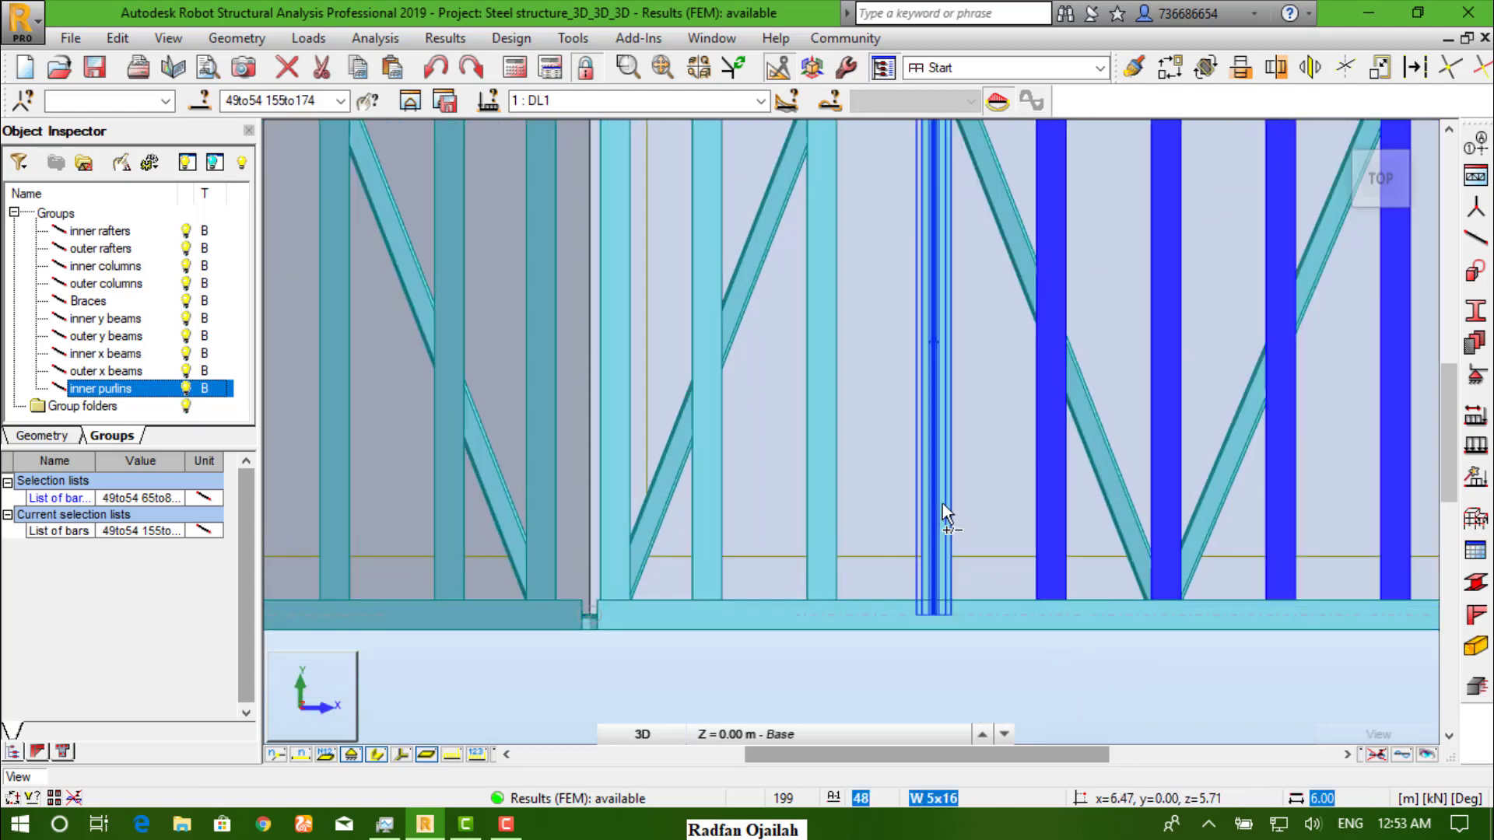
drag(968, 478, 710, 543)
scroll(992, 538, down, 3)
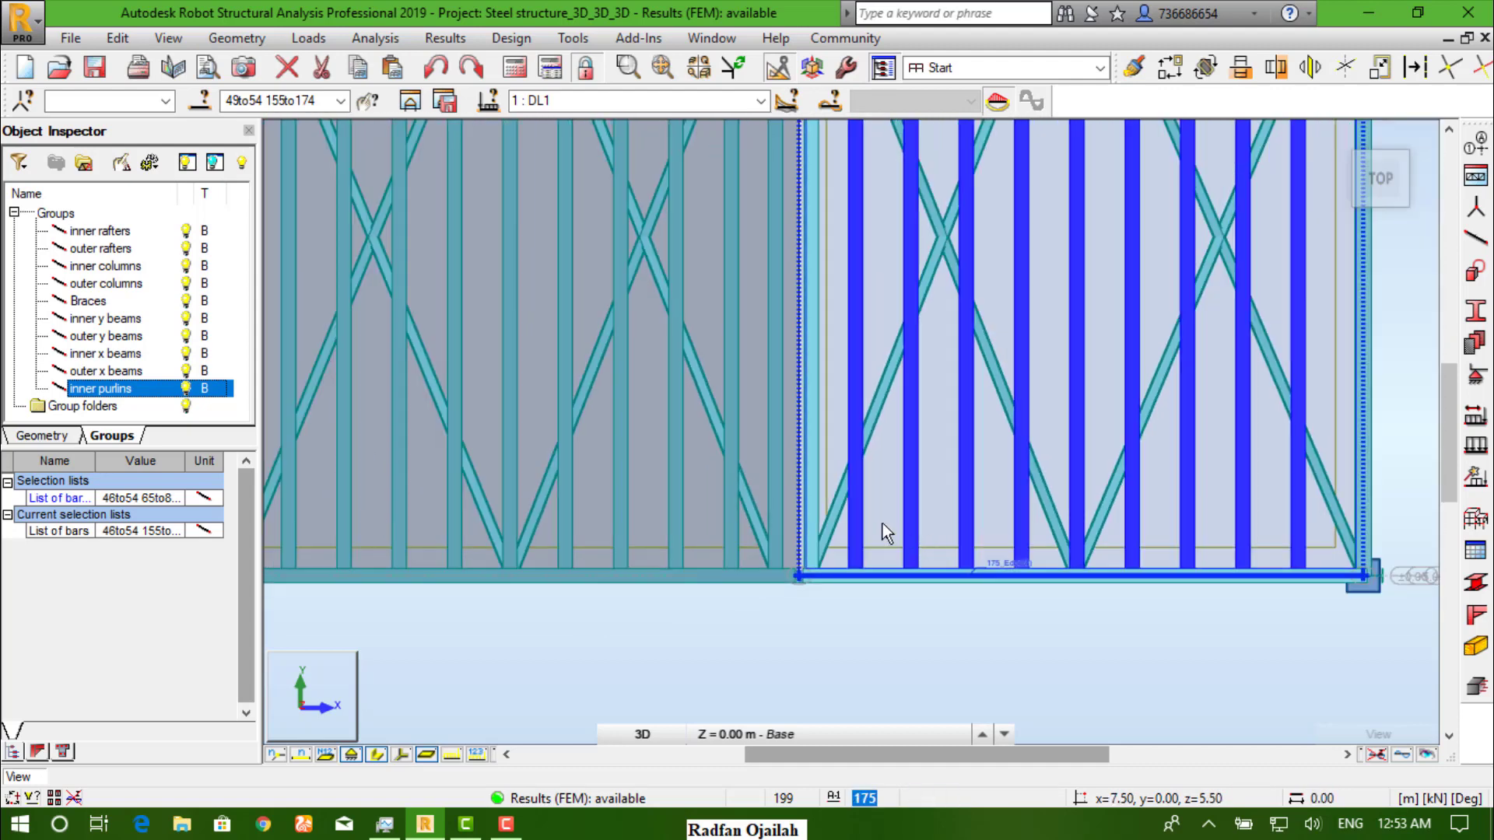
ctrl+click(795, 423)
- Add the W 5x16 purlins between x = 0 and x = 5 m in the same braced end bay to the selection
ctrl+click(788, 428)
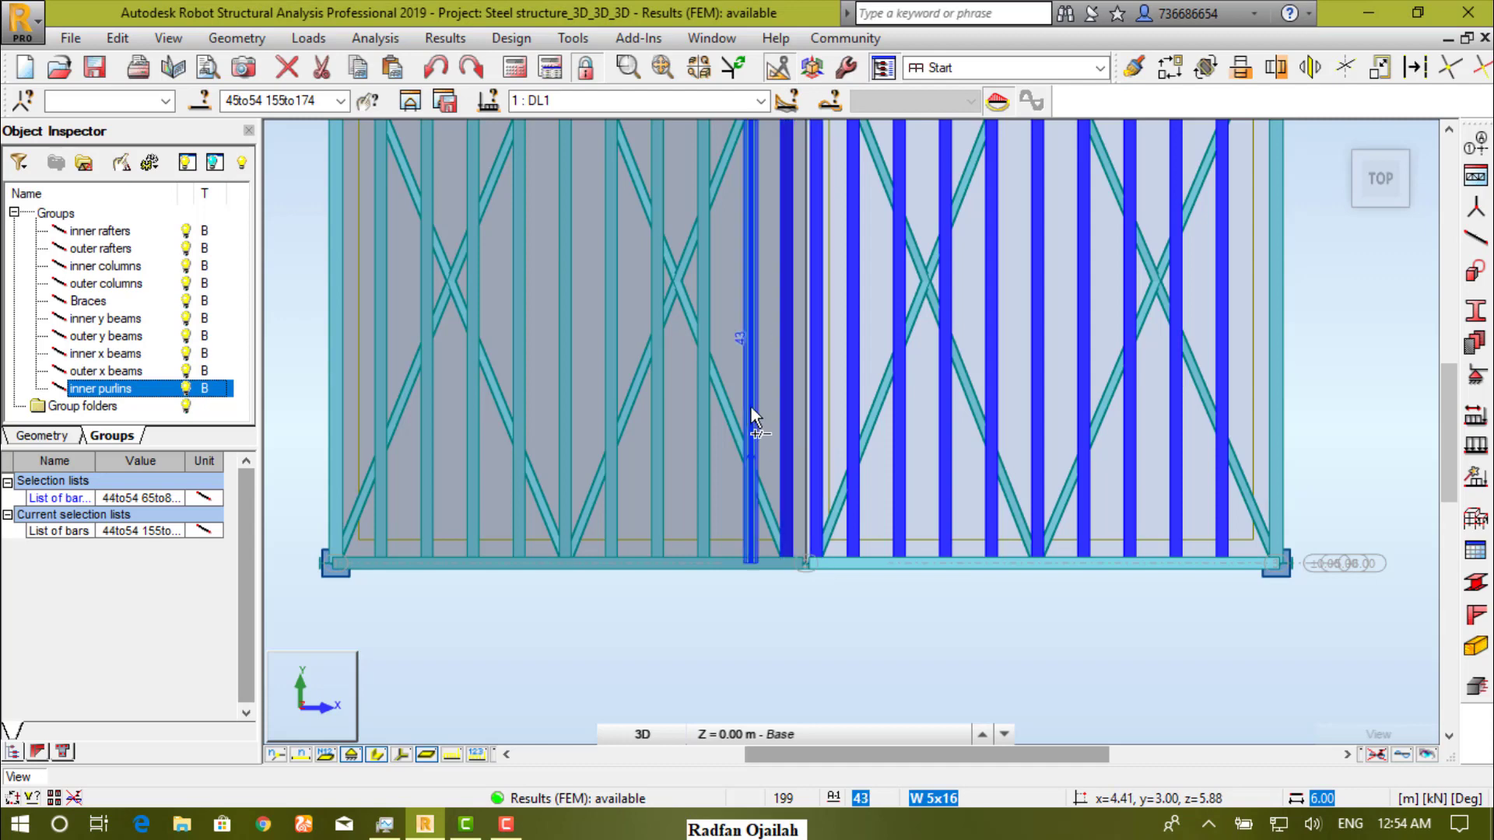
ctrl+click(708, 420)
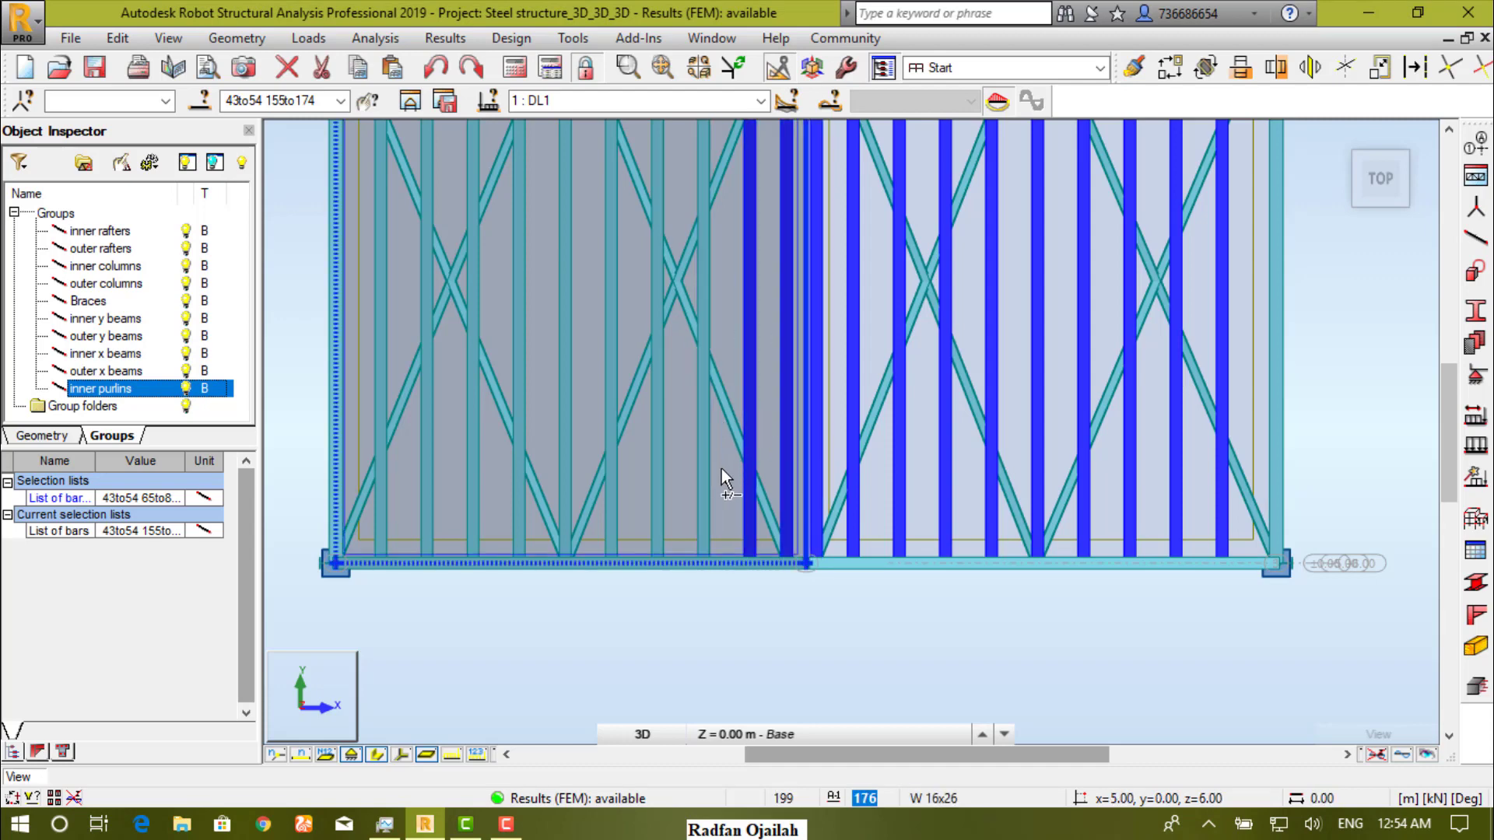
drag(715, 498, 607, 507)
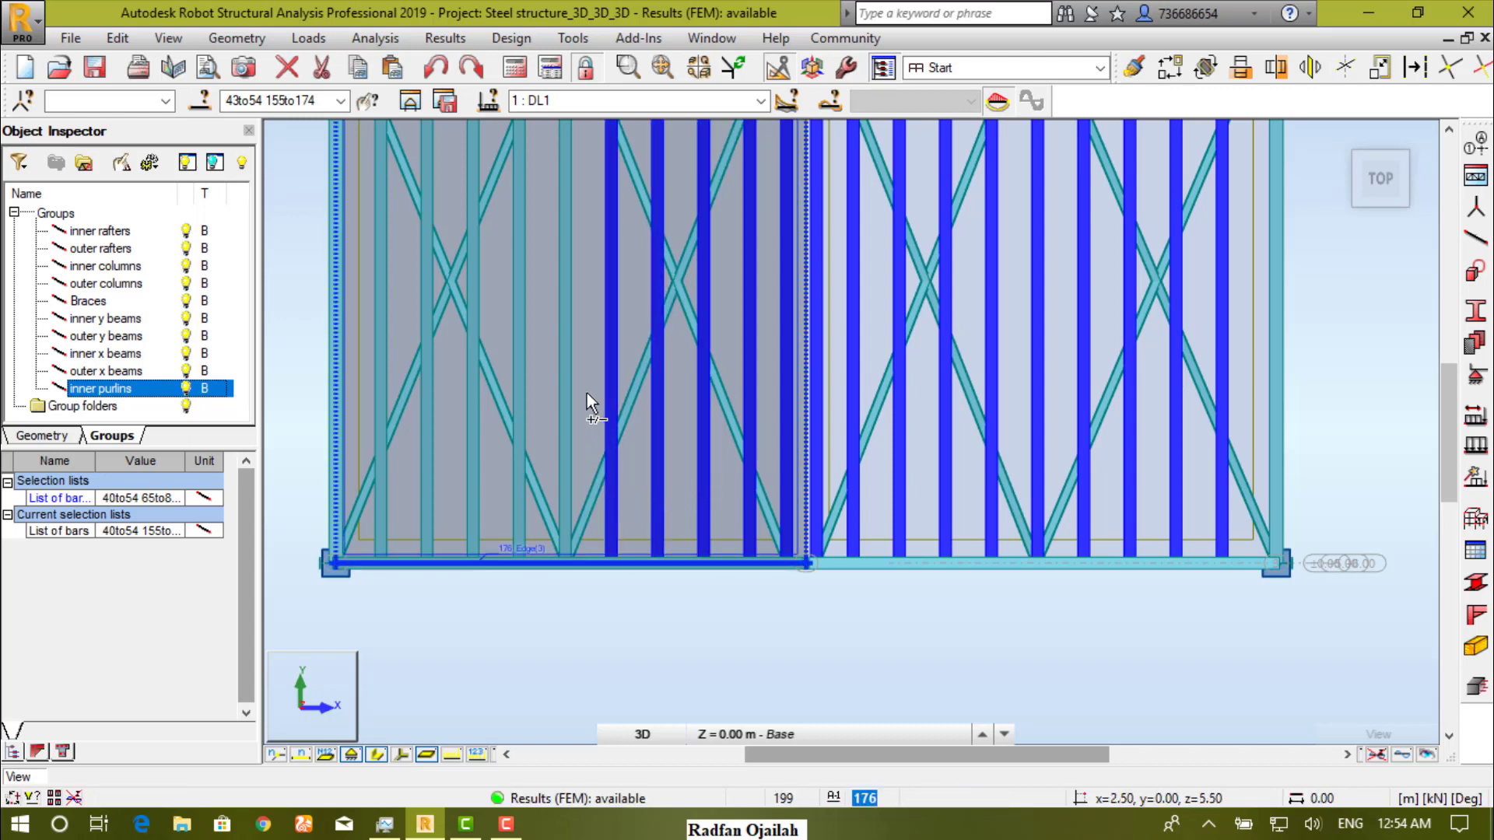
ctrl+click(516, 403)
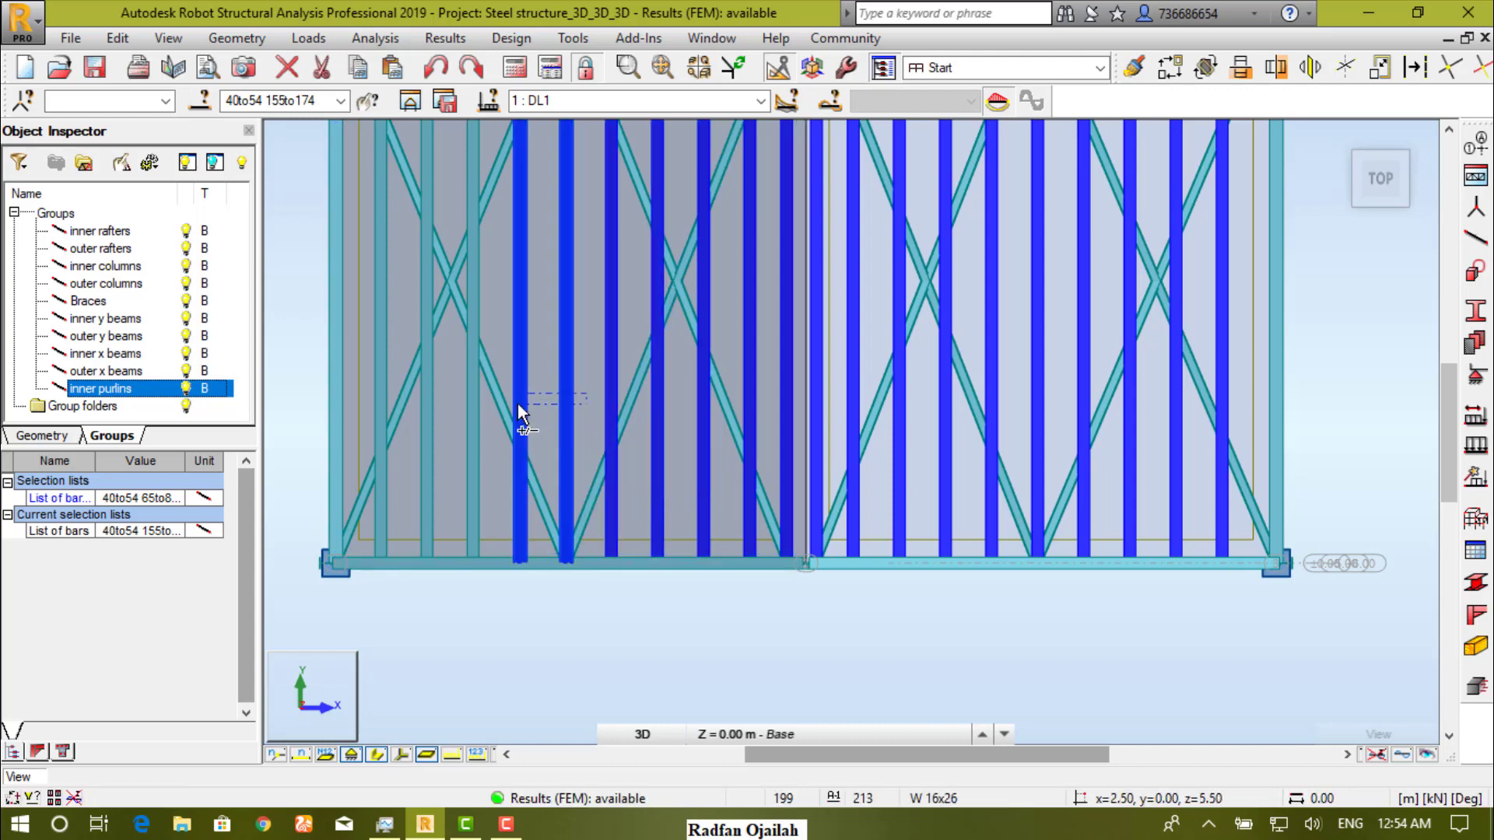
drag(489, 479, 422, 516)
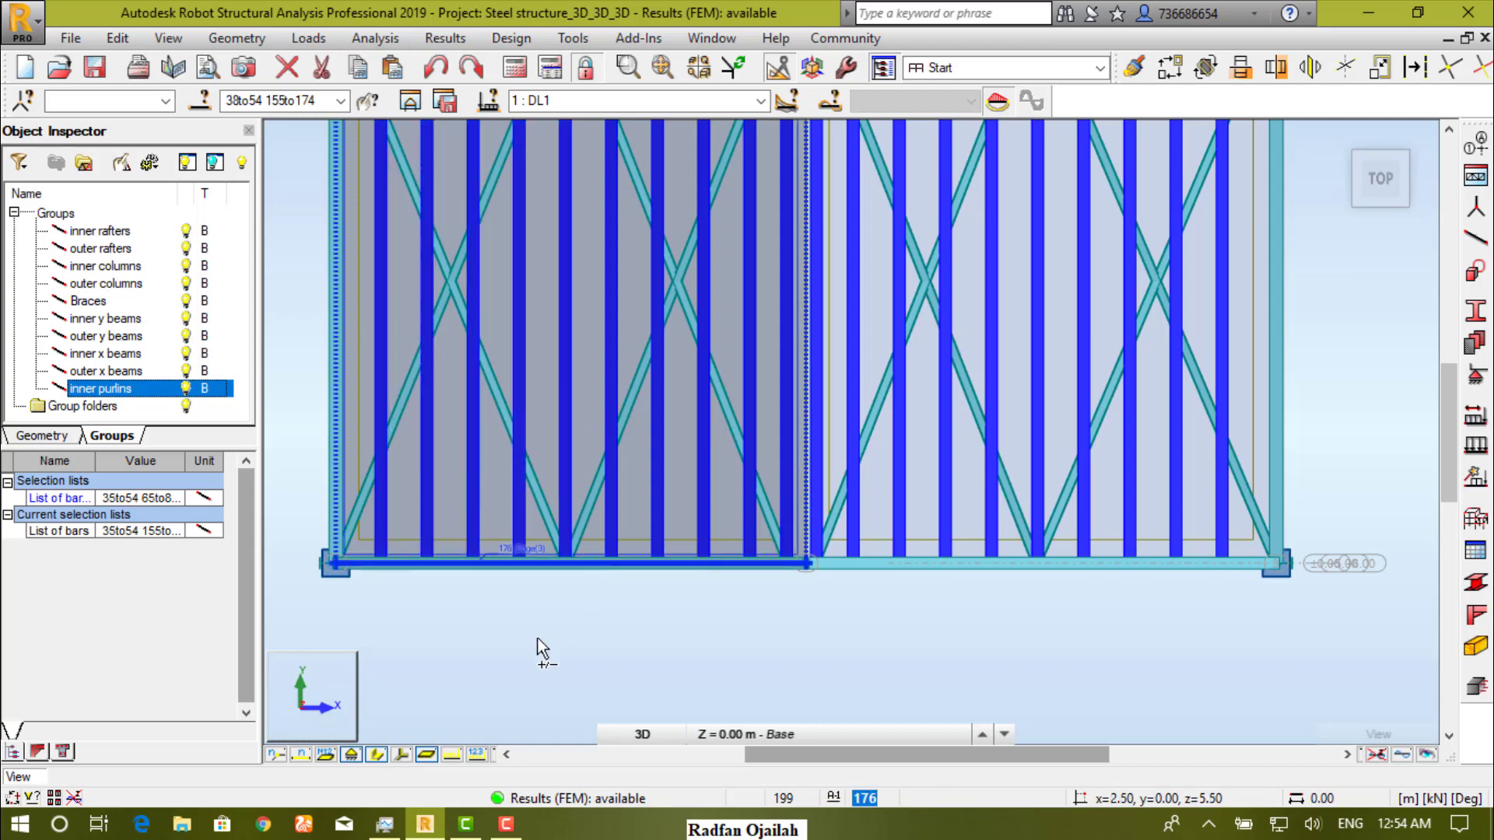
scroll(622, 634, down, 4)
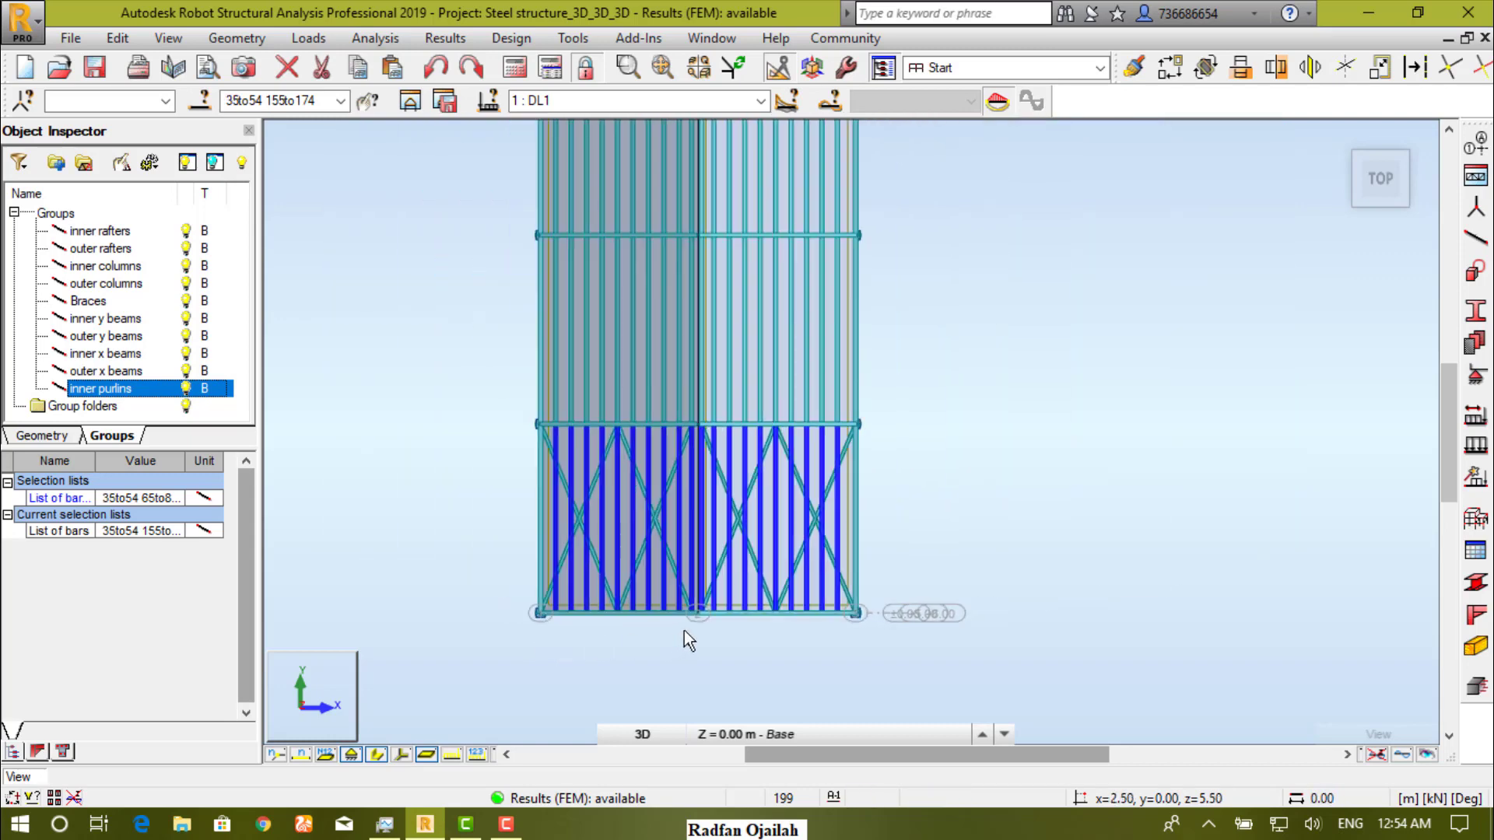
- Create a bar group from the selected purlins of the two braced end bays and name it "outer purlins"
click(83, 162)
click(102, 407)
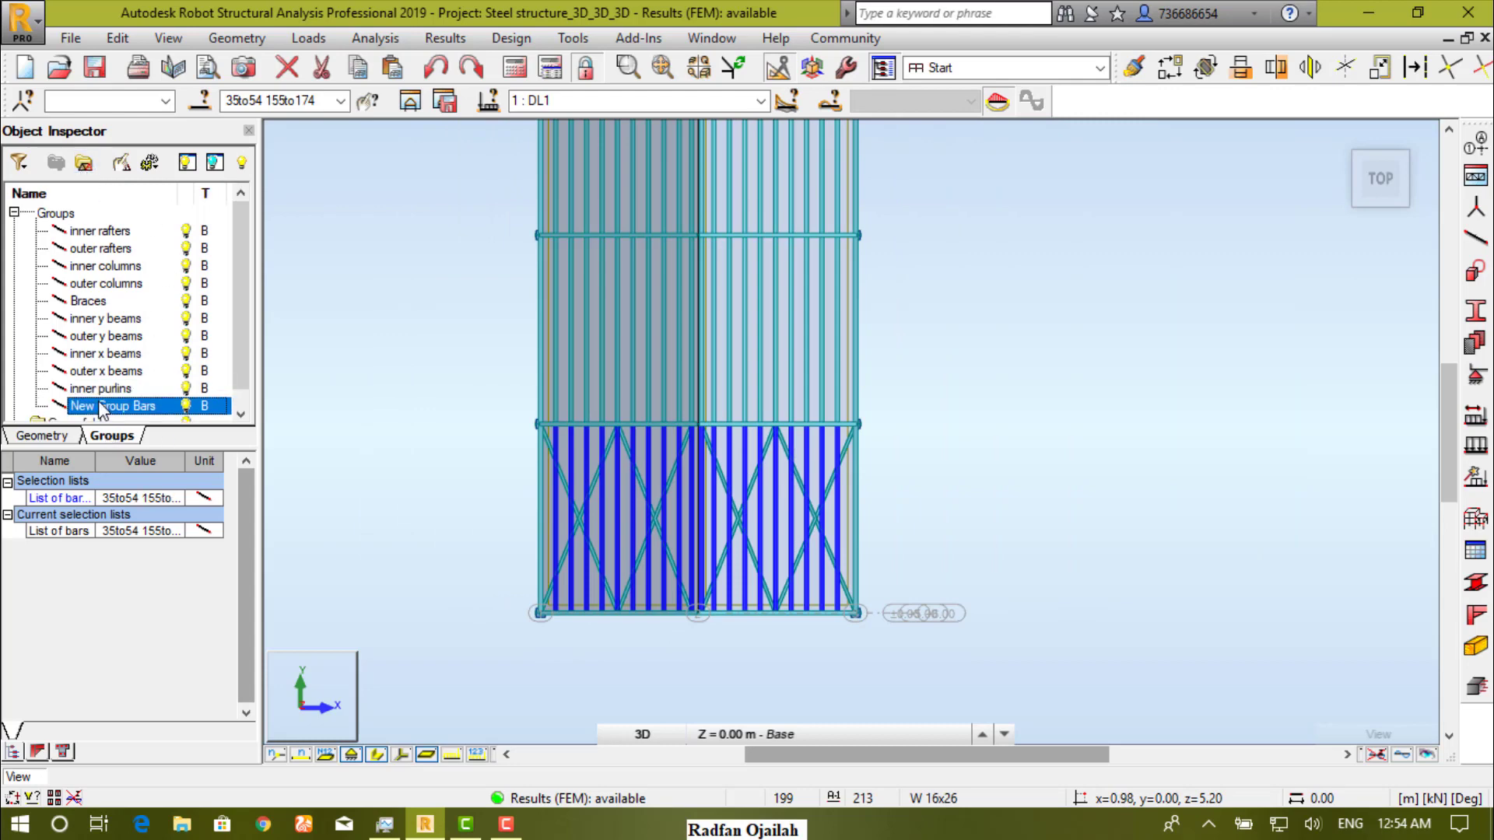
click(102, 407)
text(outer purlins)
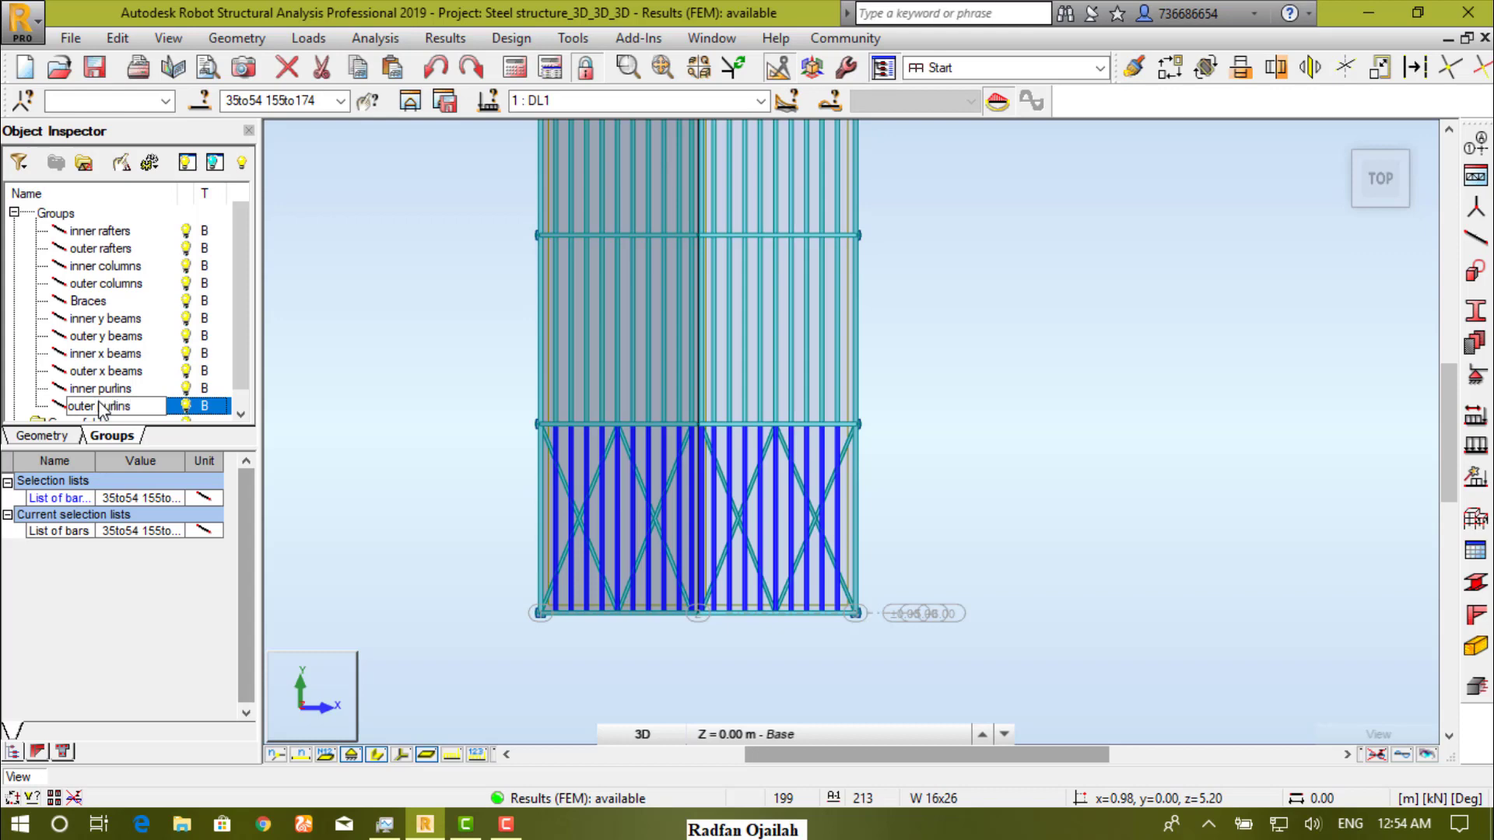
key(Return)
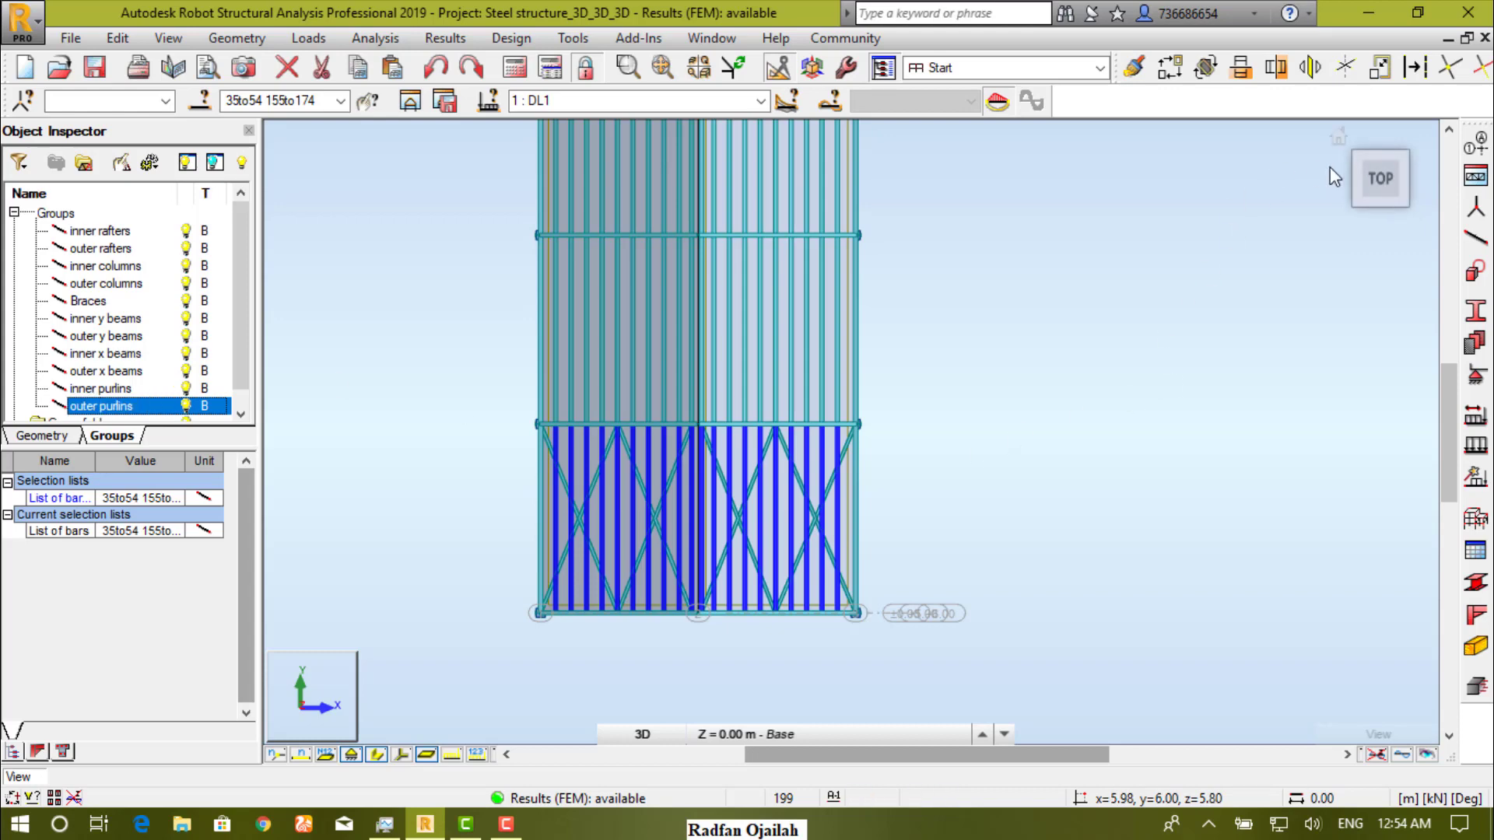
- Clear the selection and highlight the bars of all groups, from inner rafters to outer purlins, in the 3D model to check their coverage
click(1333, 149)
click(1055, 529)
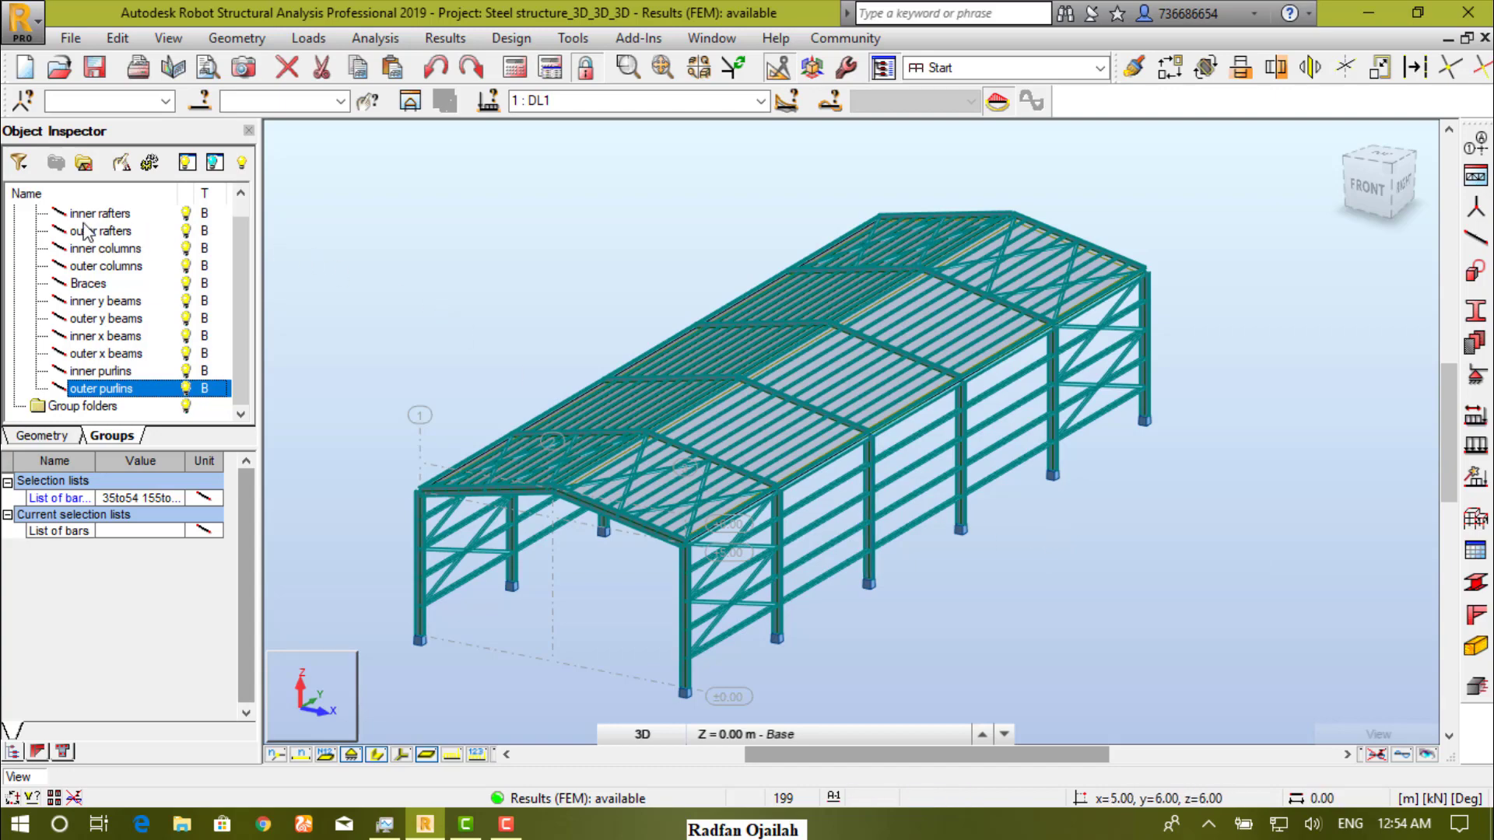
key(ctrl+a)
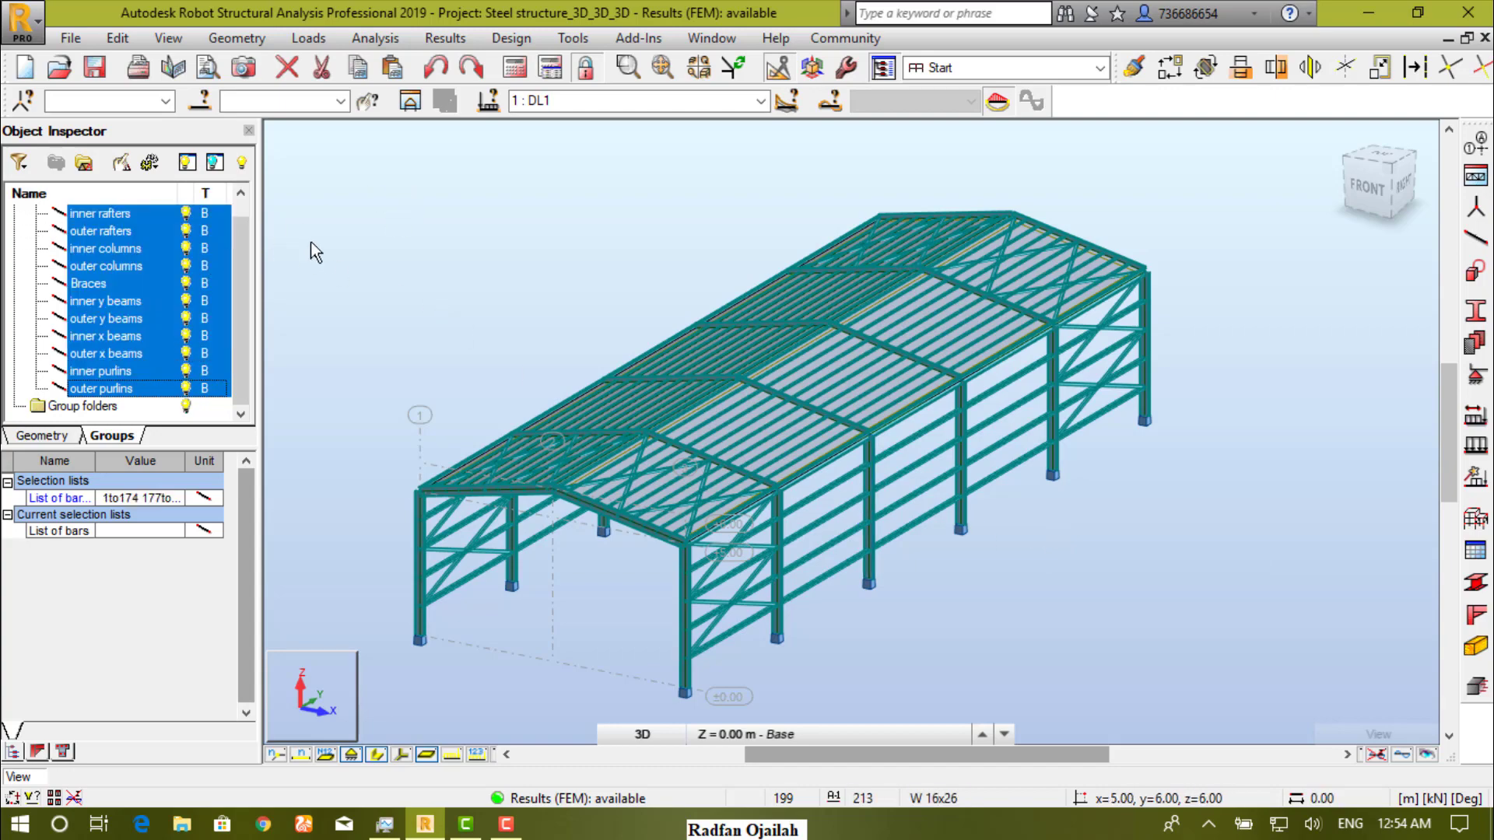
scroll(267, 291, up, 3)
scroll(521, 363, down, 5)
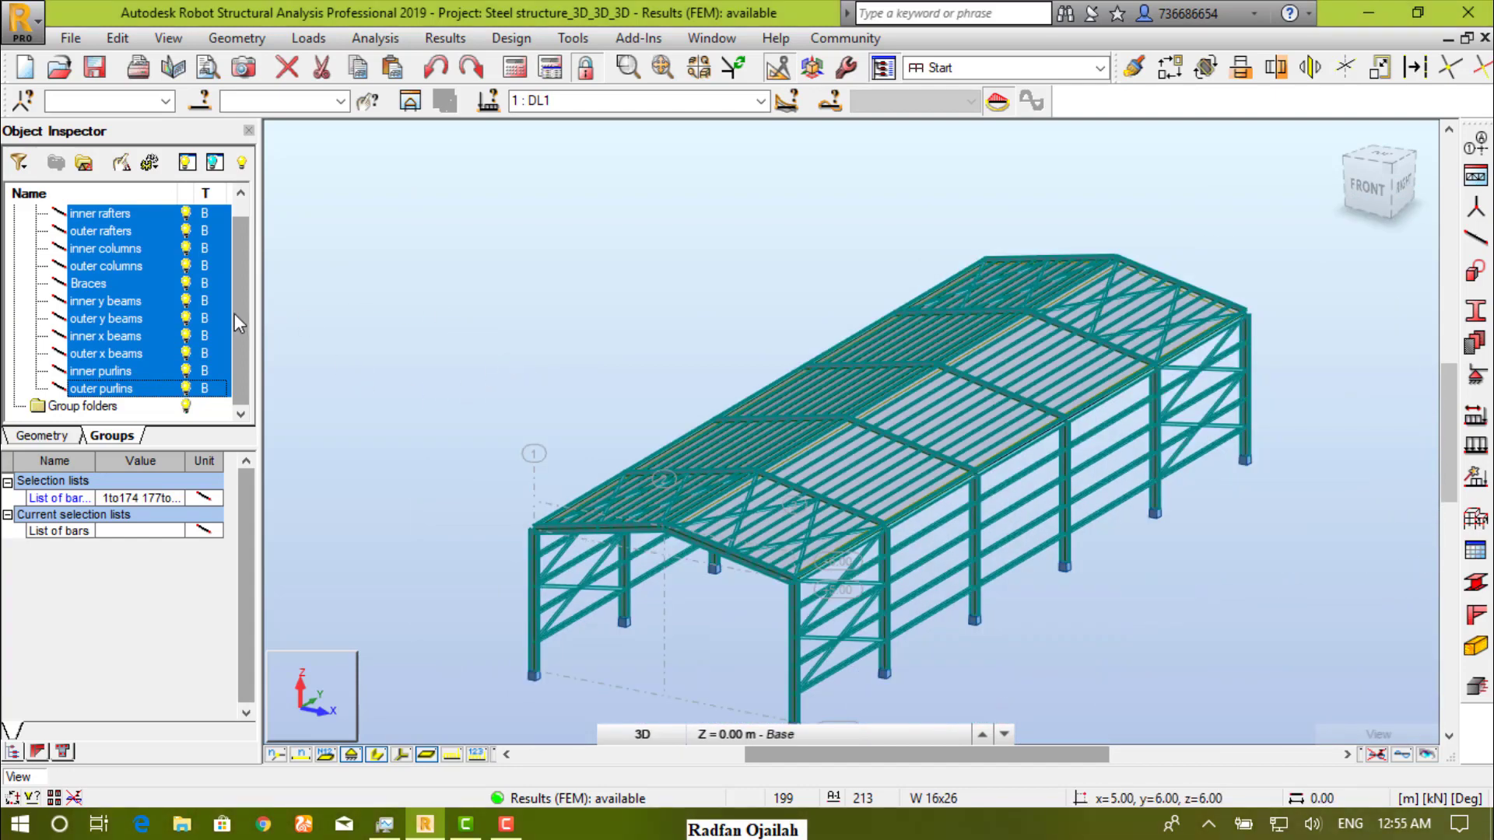
scroll(235, 323, up, 1)
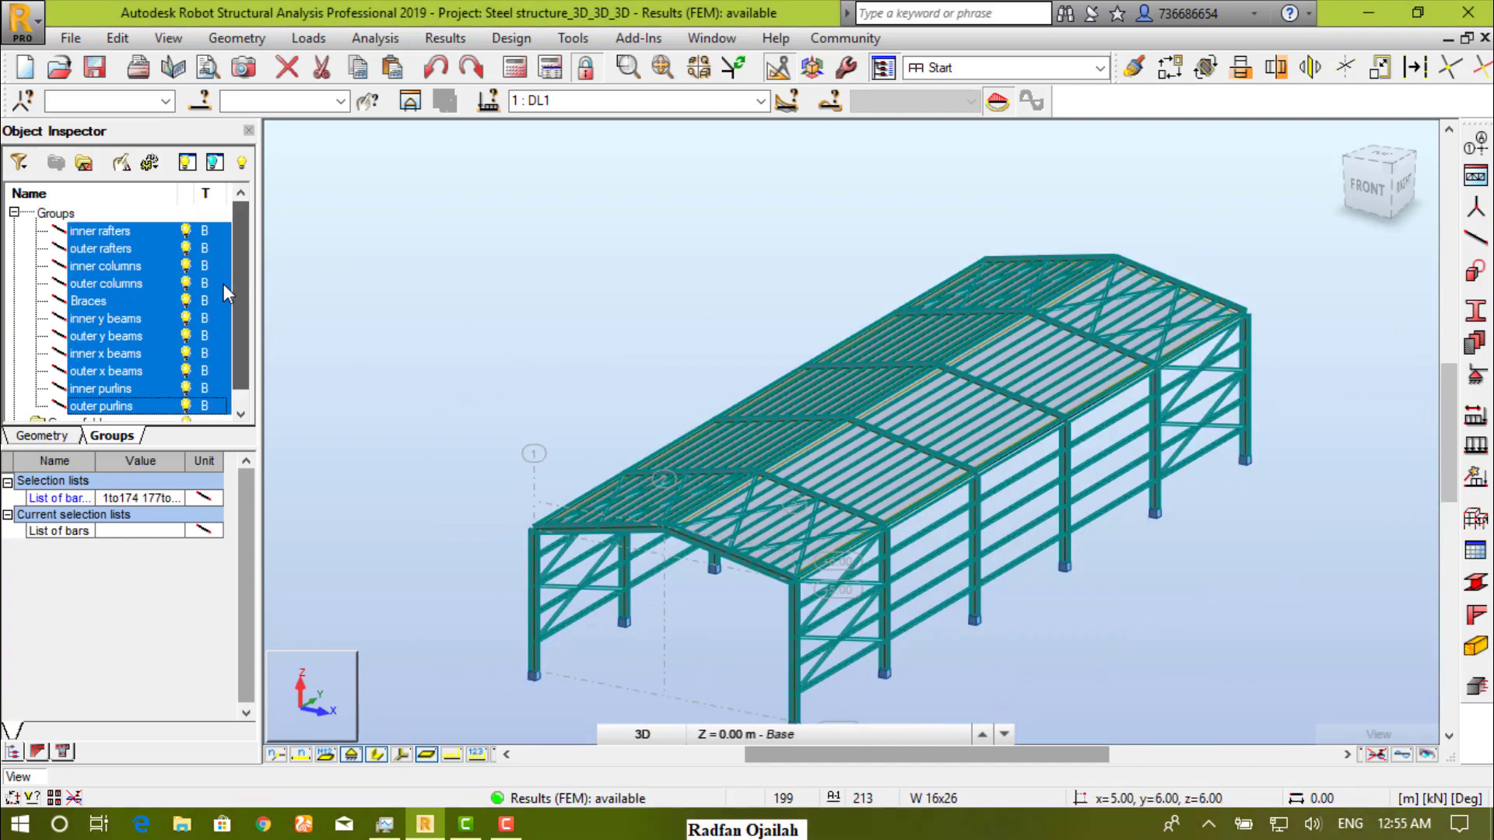
click(121, 166)
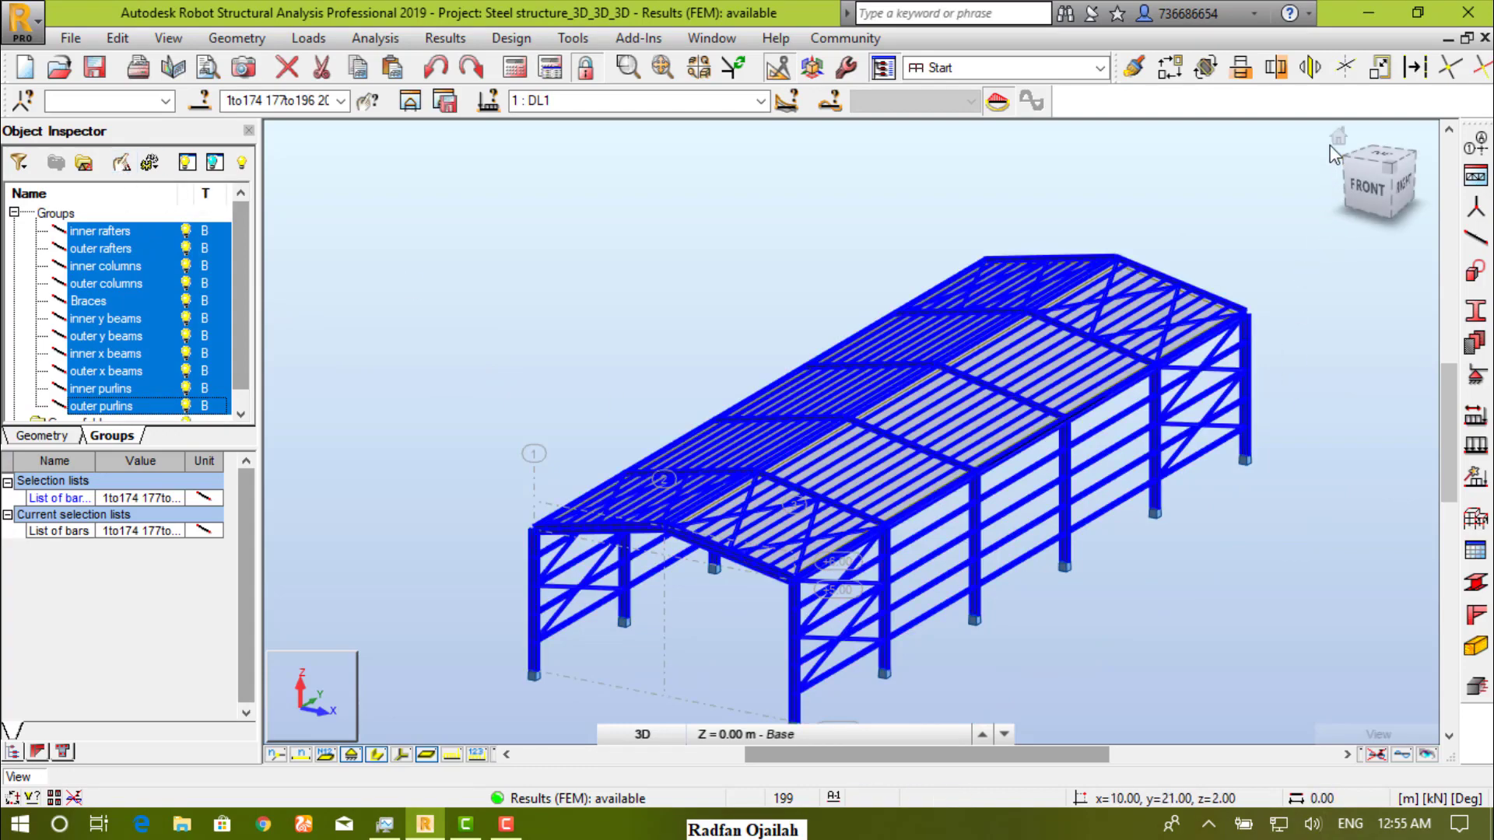
click(1338, 137)
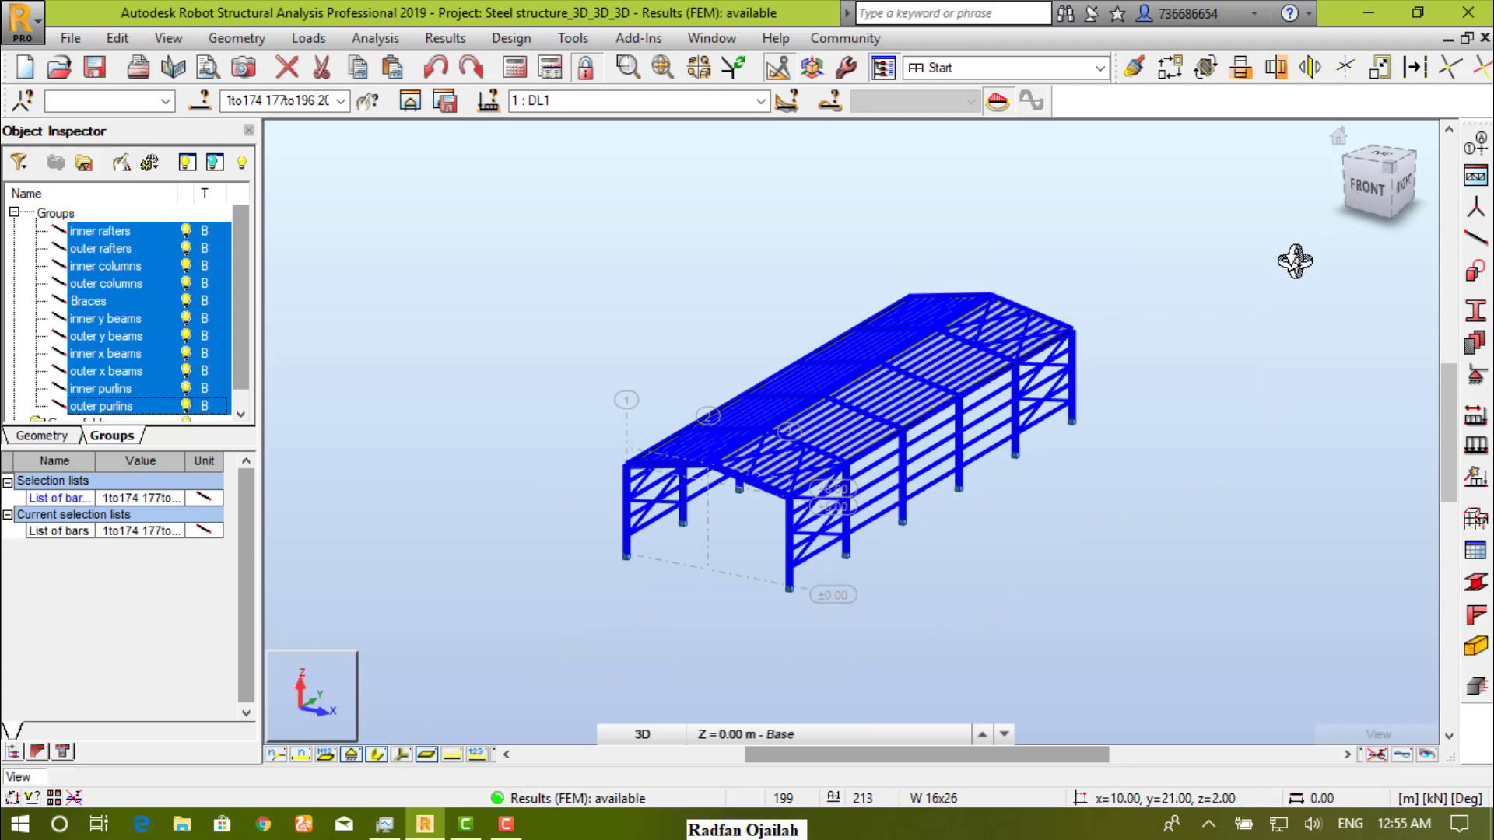
shift+middle_drag(1250, 273, 1295, 235)
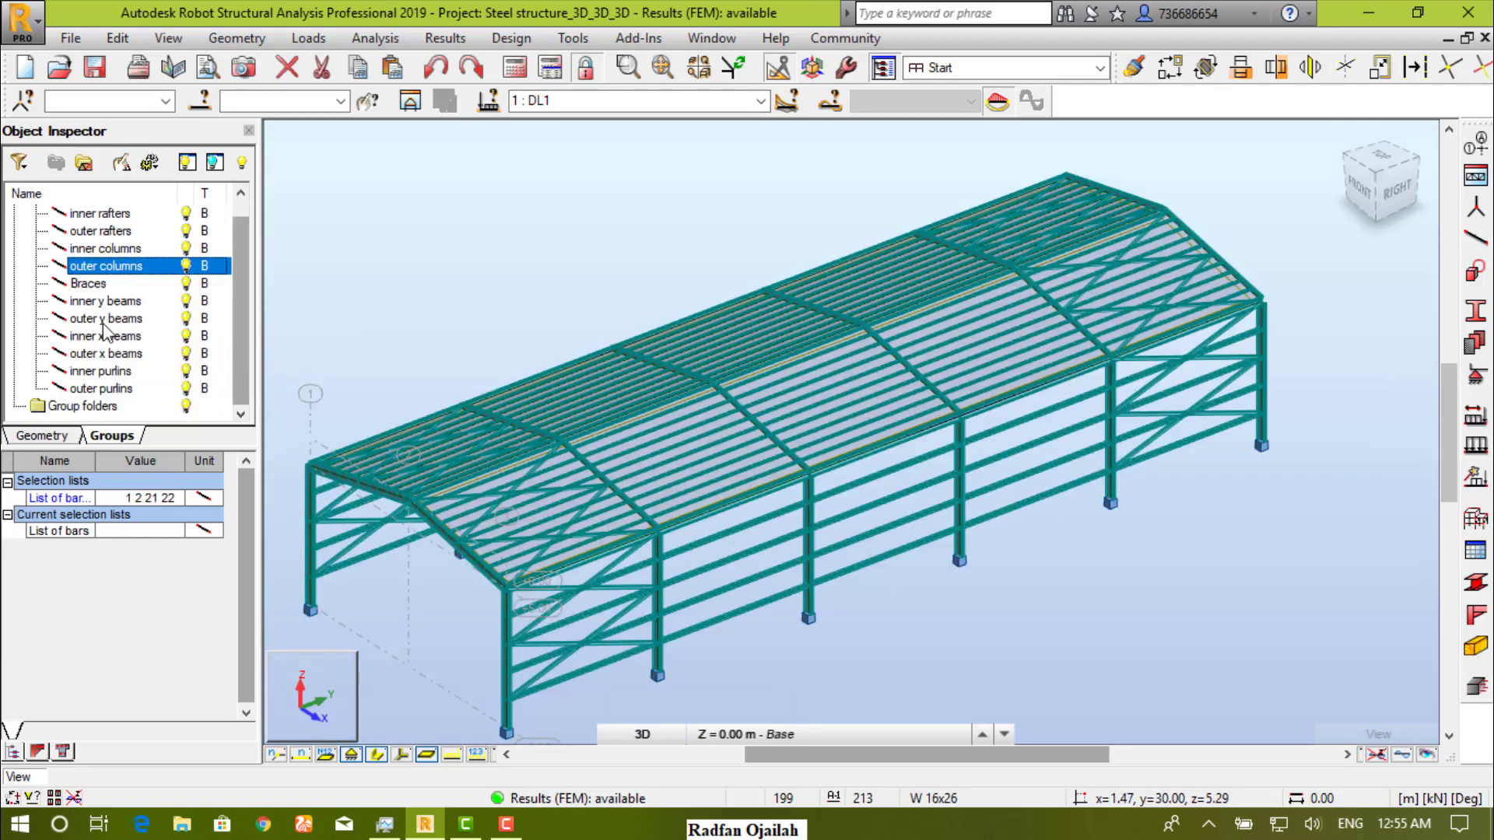
- Highlight the bars of the "outer y beams" group and of the "inner x beams" group one after the other, clearing the selection
right_click(104, 320)
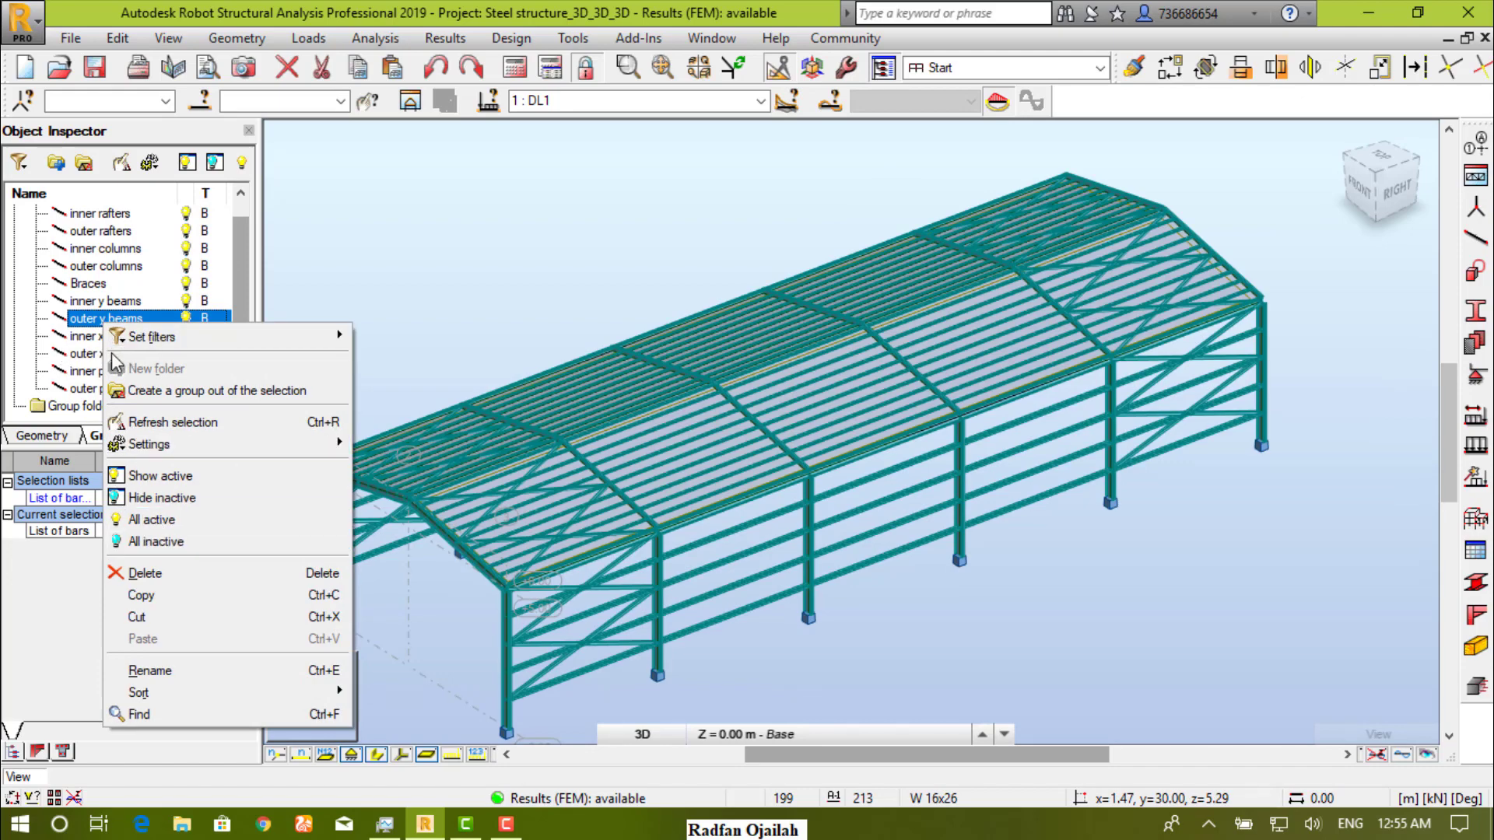
click(172, 421)
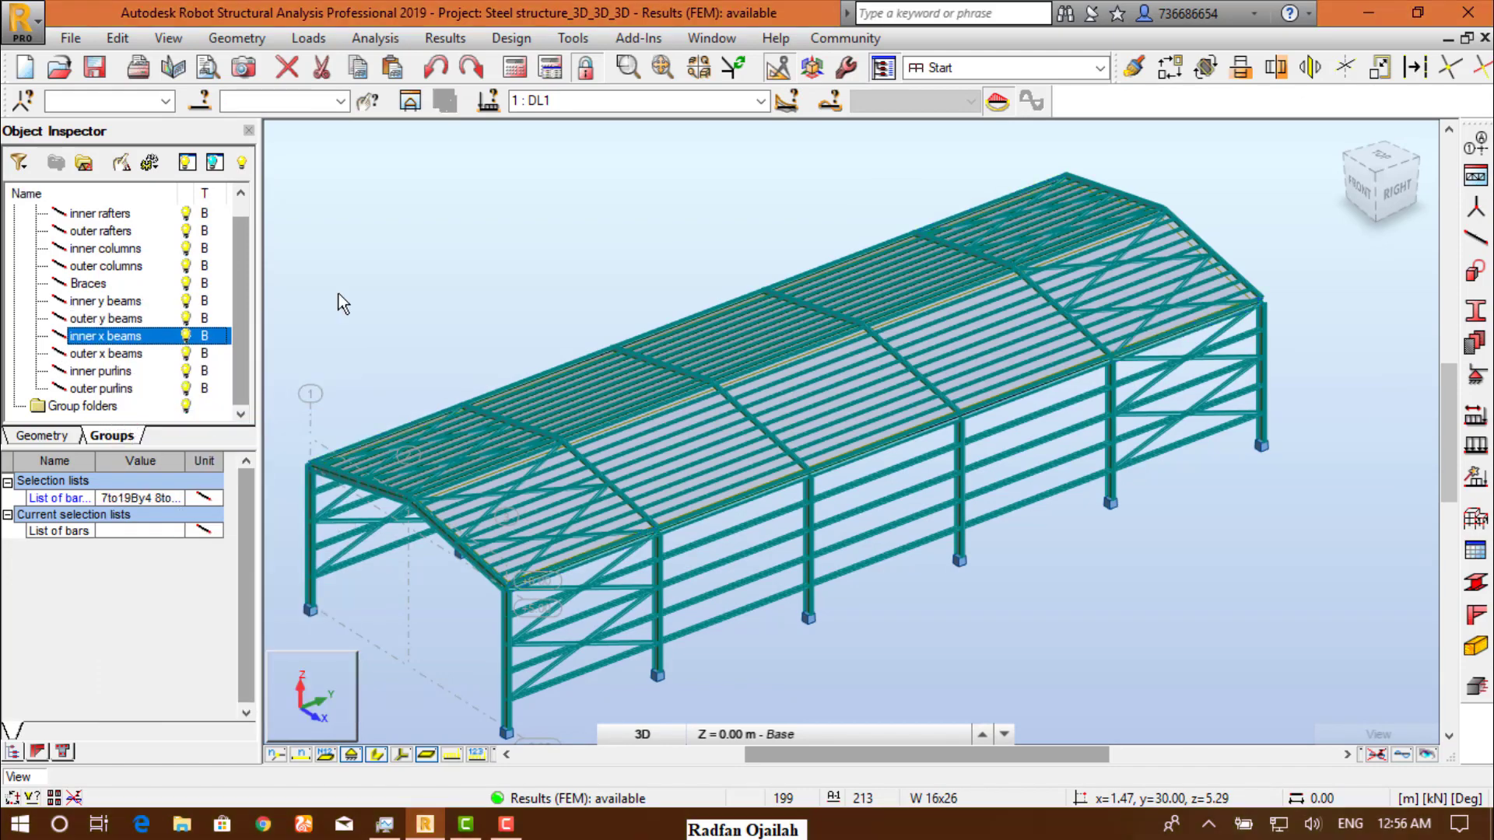
right_click(137, 342)
click(175, 427)
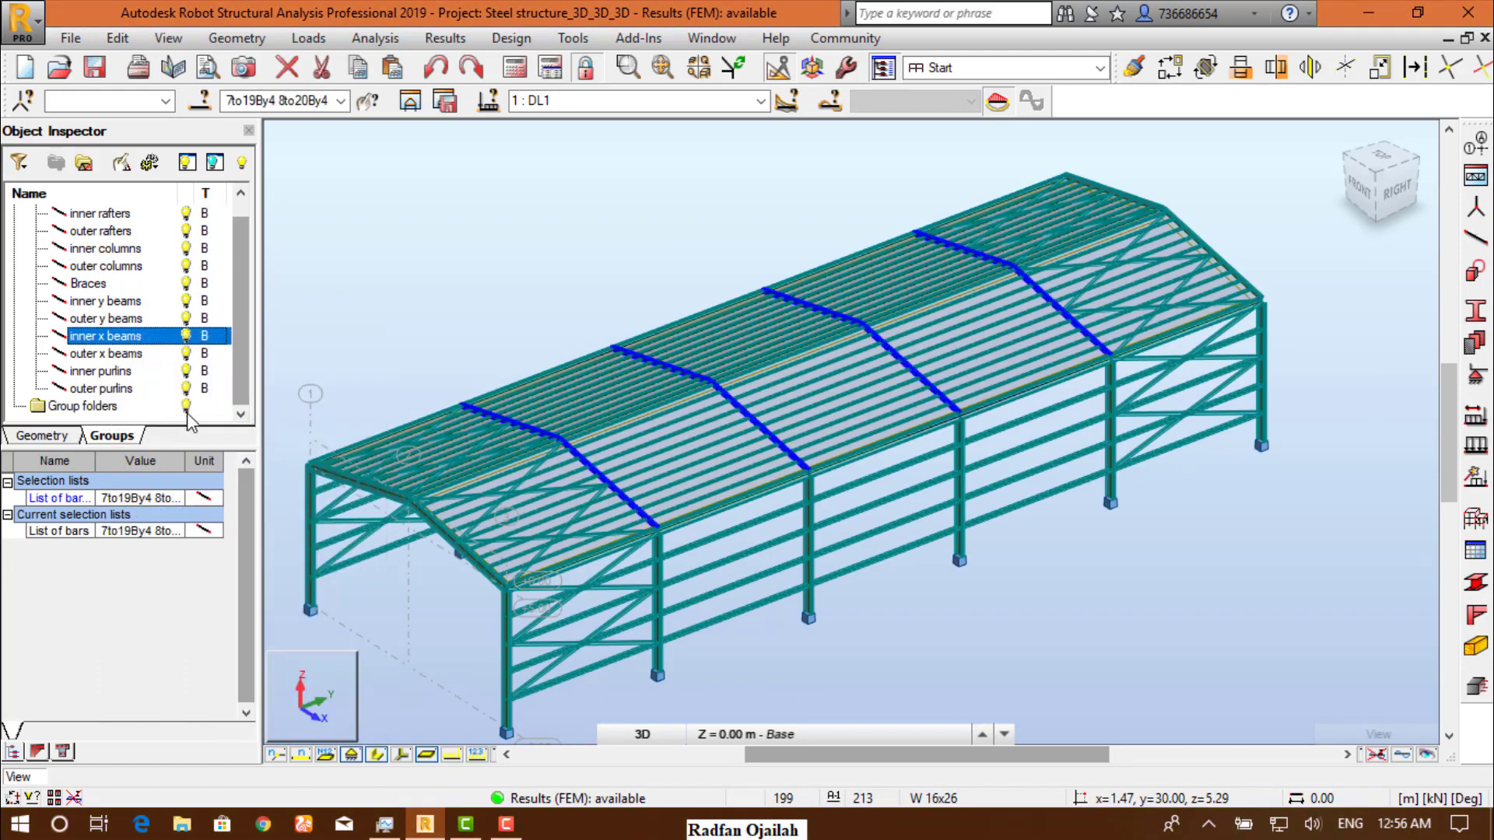
click(296, 347)
- Highlight the bars of the "outer x beams" group and of the "outer purlins" group one after the other, clearing each selection
right_click(109, 353)
click(159, 455)
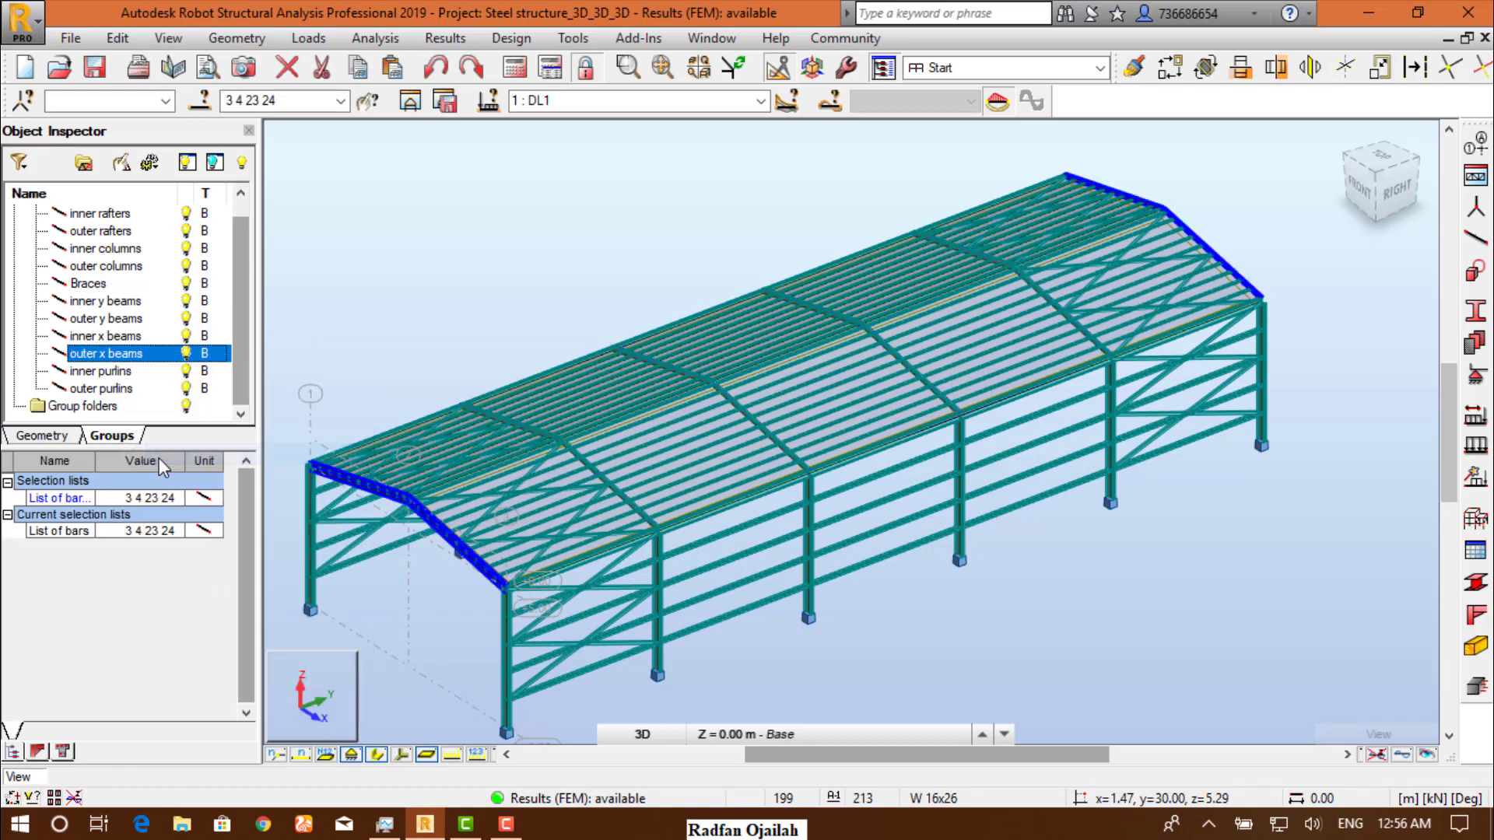
click(363, 364)
right_click(139, 393)
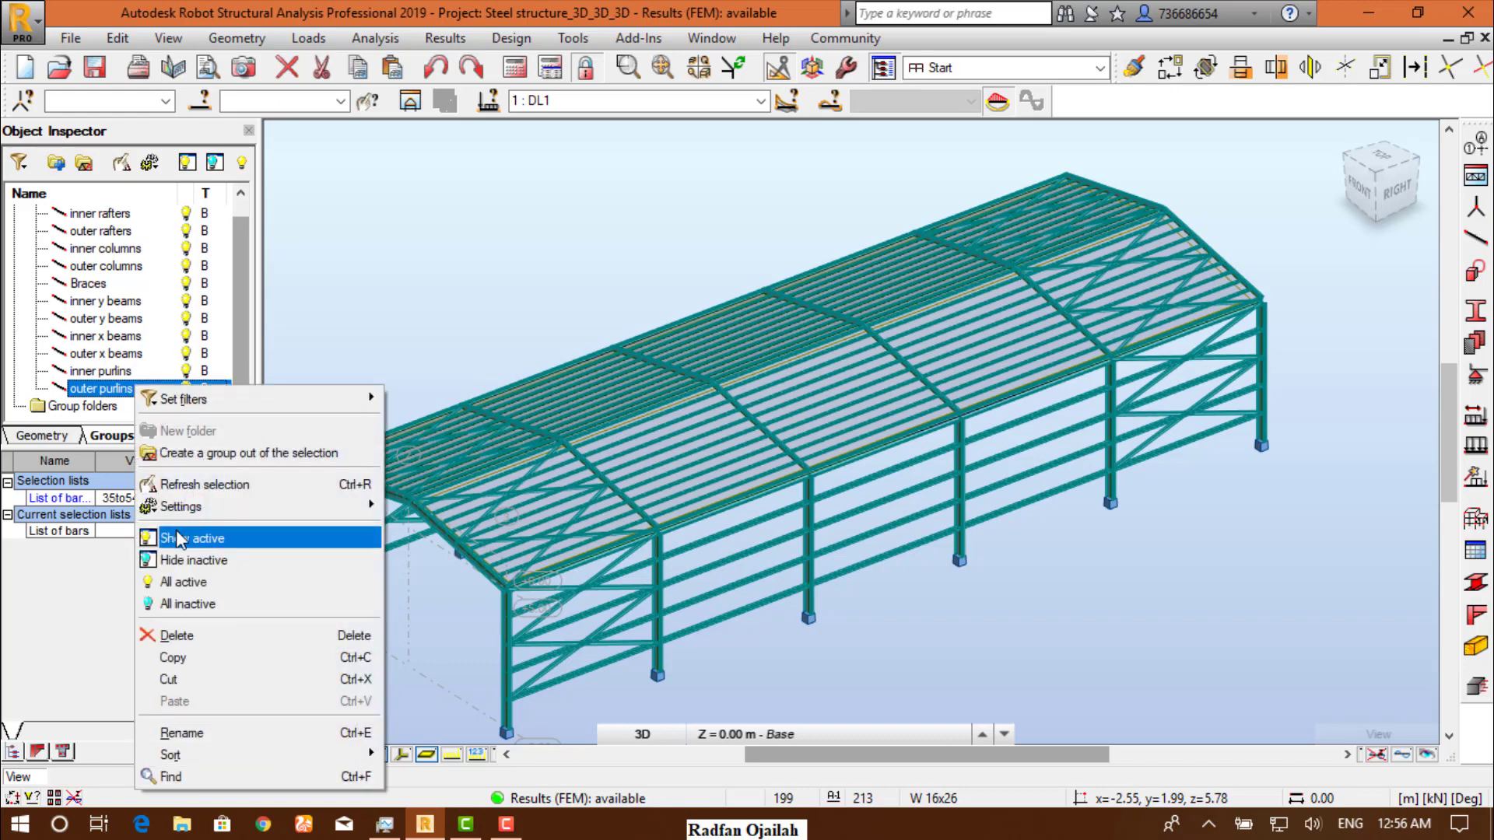
click(175, 481)
click(297, 353)
- Highlight the bars of the "inner purlins" group and of the "inner rafters" group one after the other, clearing each selection
right_click(109, 371)
click(177, 478)
click(333, 269)
right_click(103, 235)
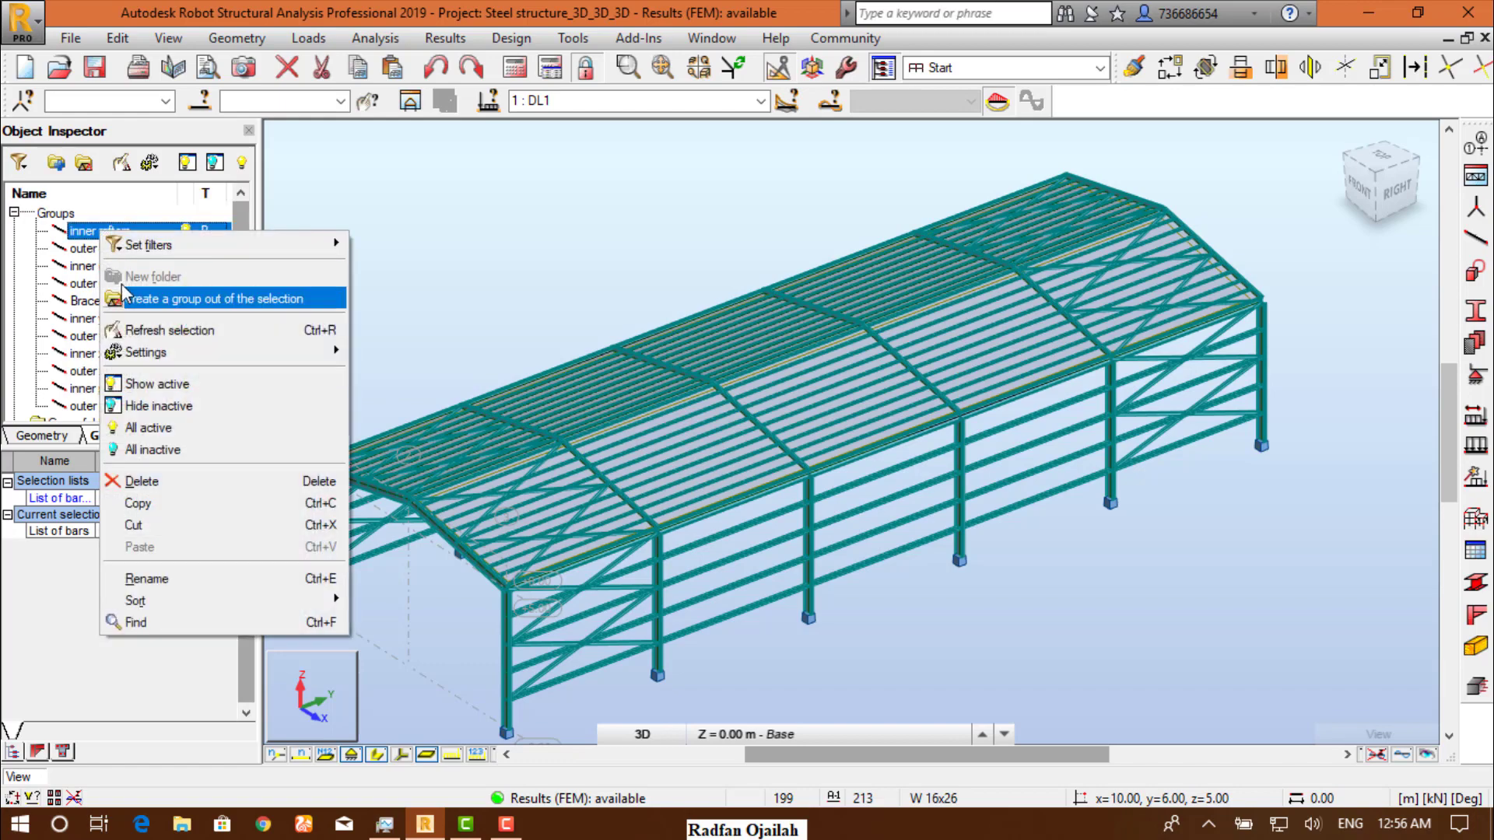
click(175, 329)
drag(1369, 194, 853, 473)
scroll(773, 470, up, 5)
key(Escape)
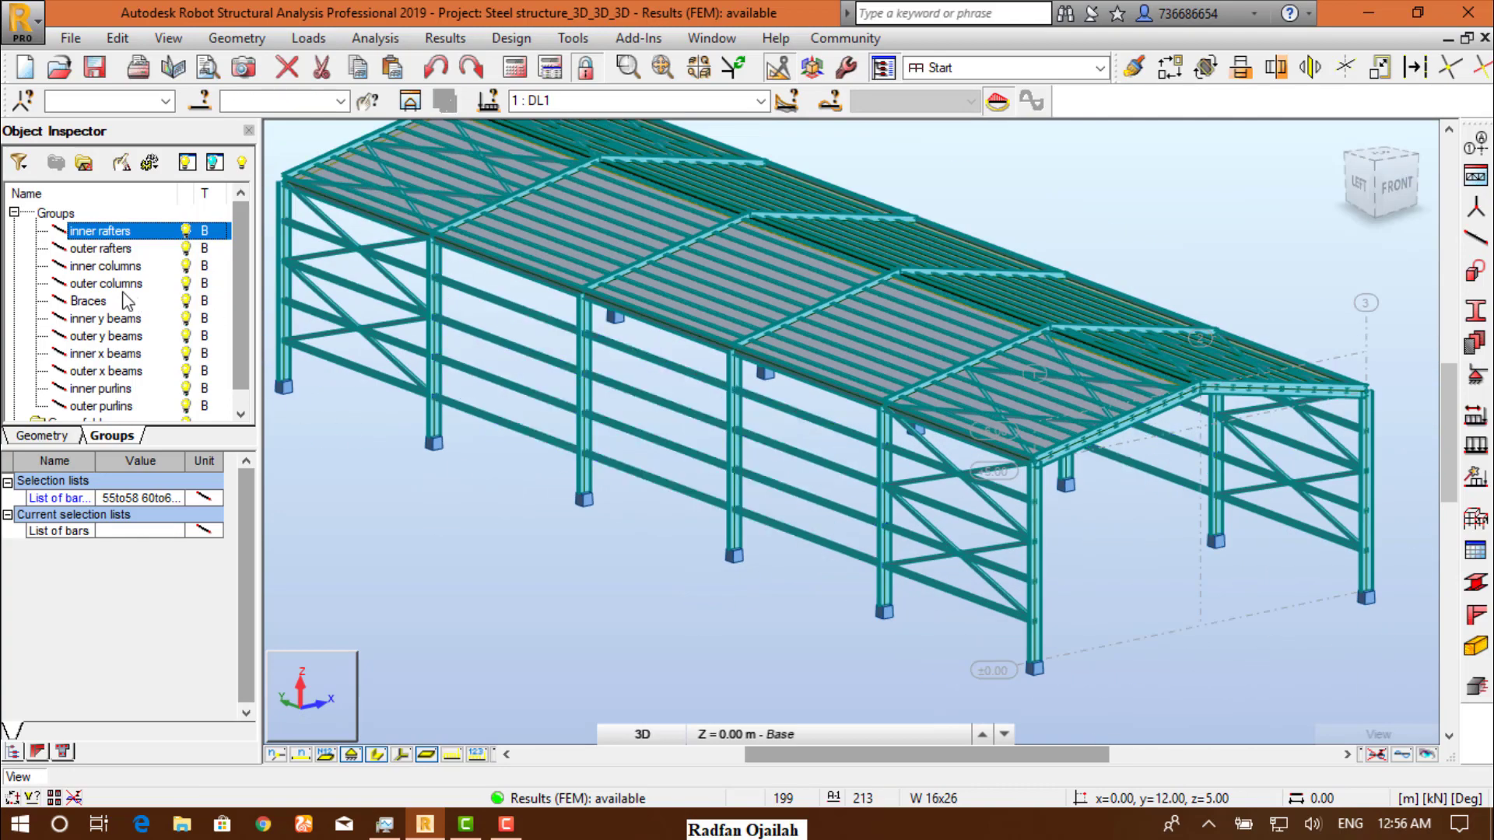